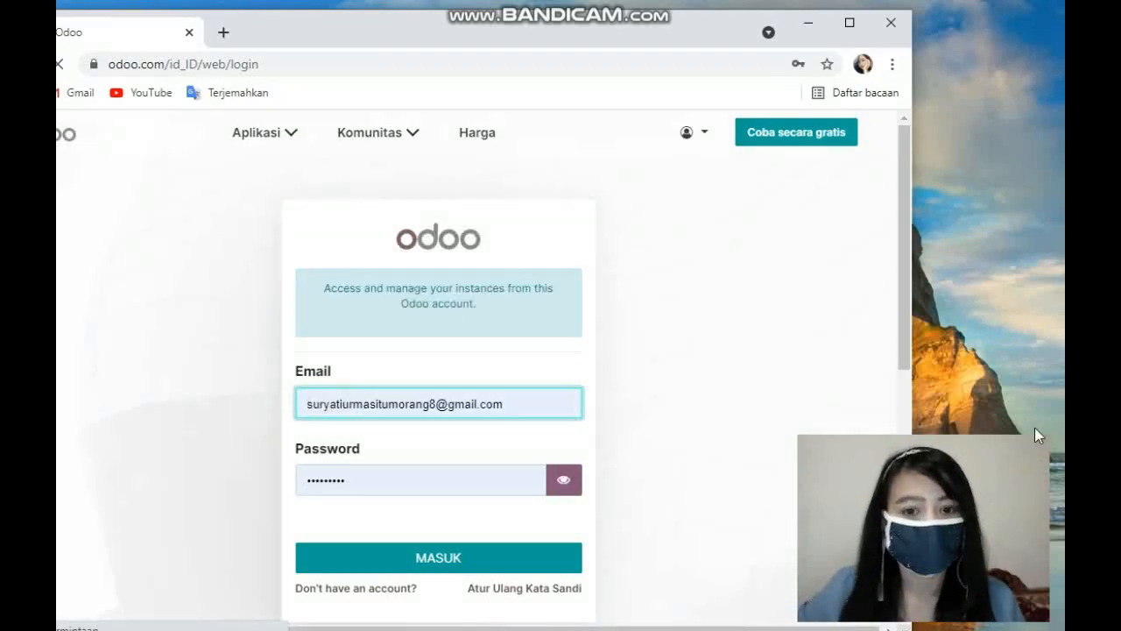
Step: Sign in to the Odoo account and connect to the store-suryasembako4 database
scroll(906, 237, "down", 1)
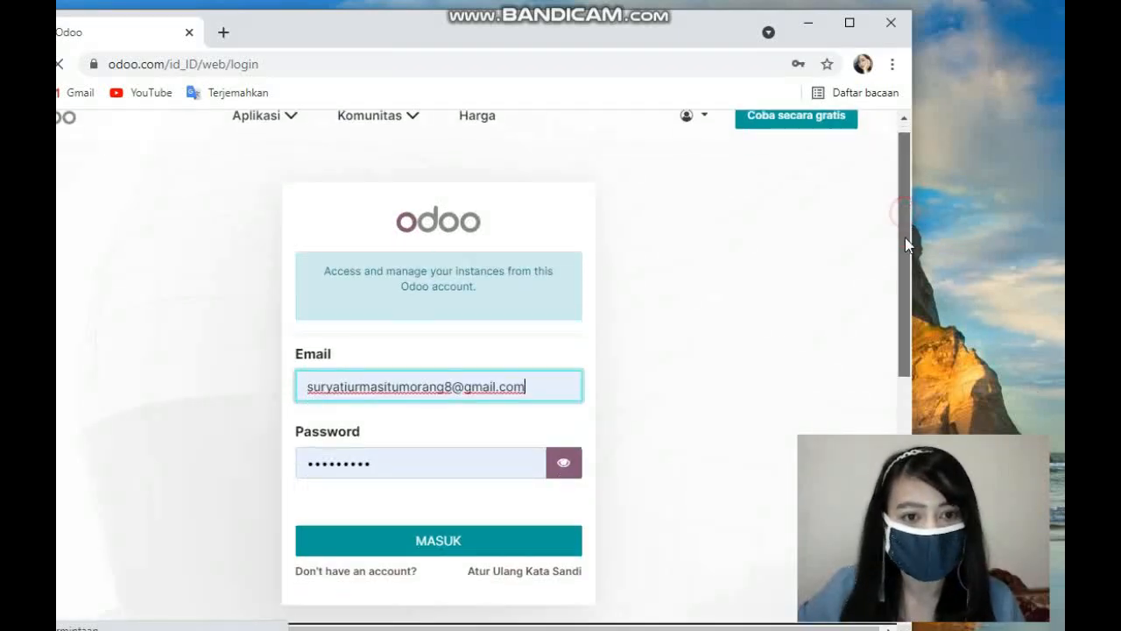
left_click(459, 475)
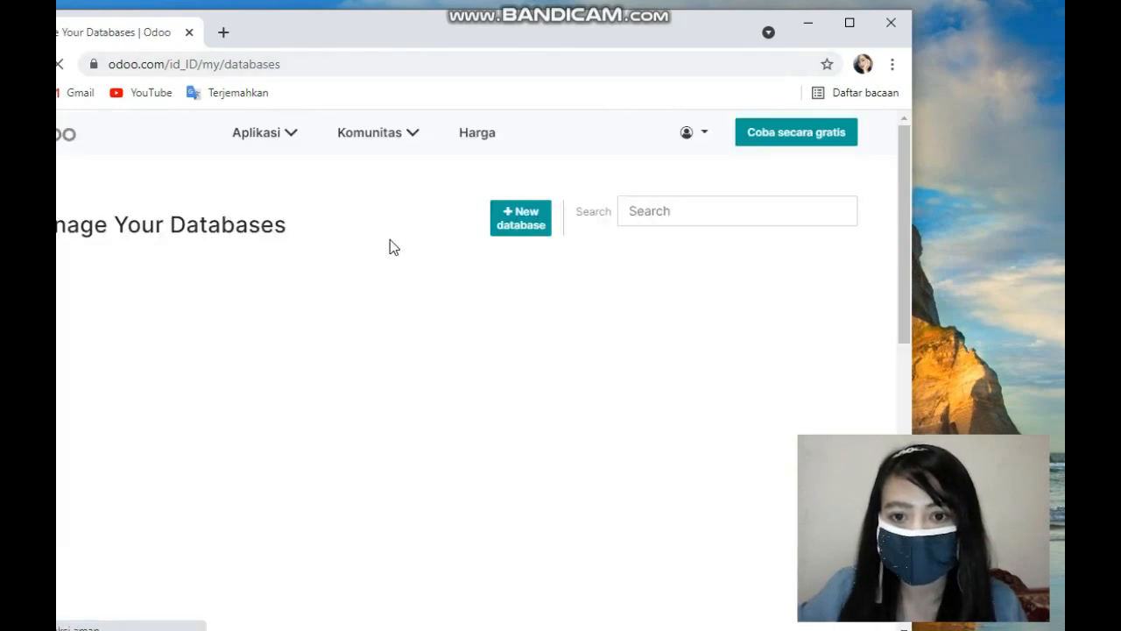
left_click(277, 138)
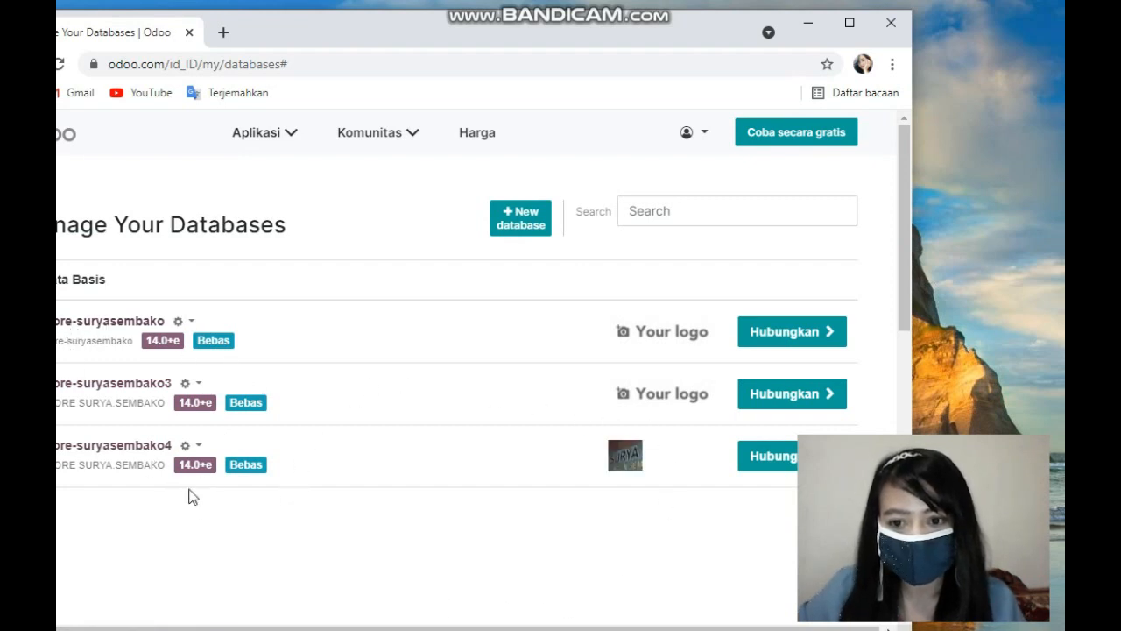
scroll(234, 503, "down", 1)
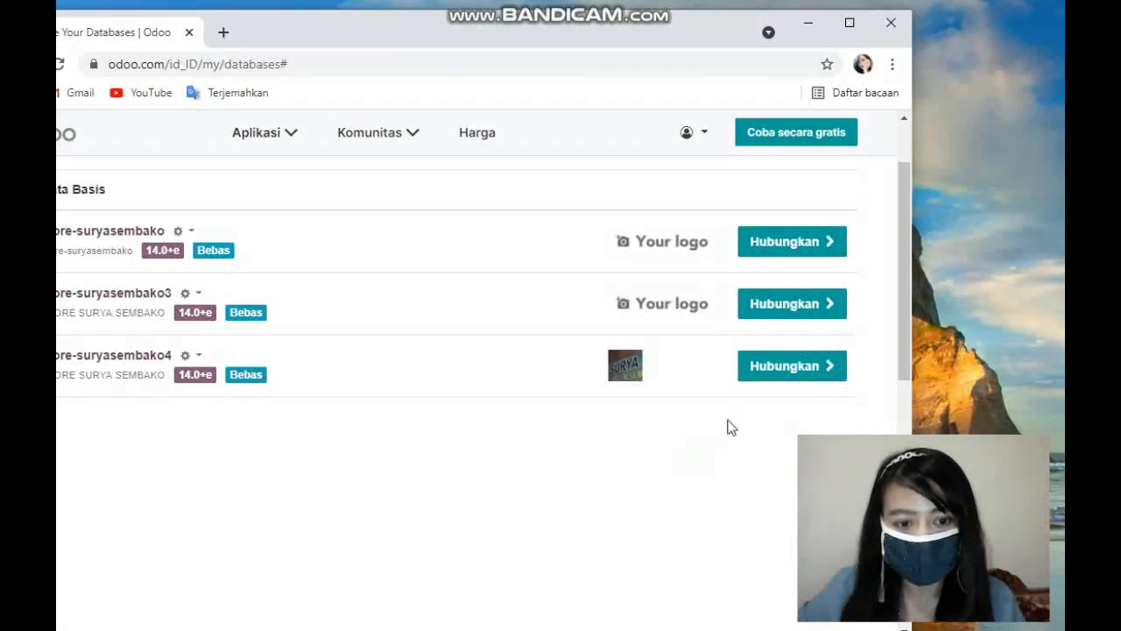
left_click(801, 366)
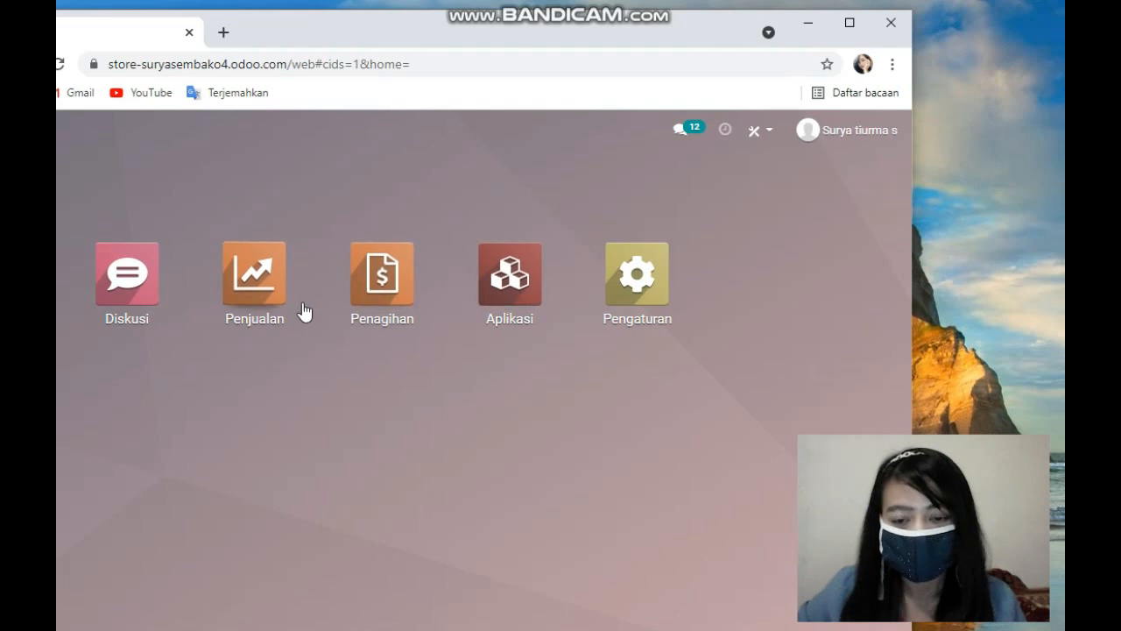
Step: Open the Sales app and remove the My Quotations filter from the search
left_click(259, 289)
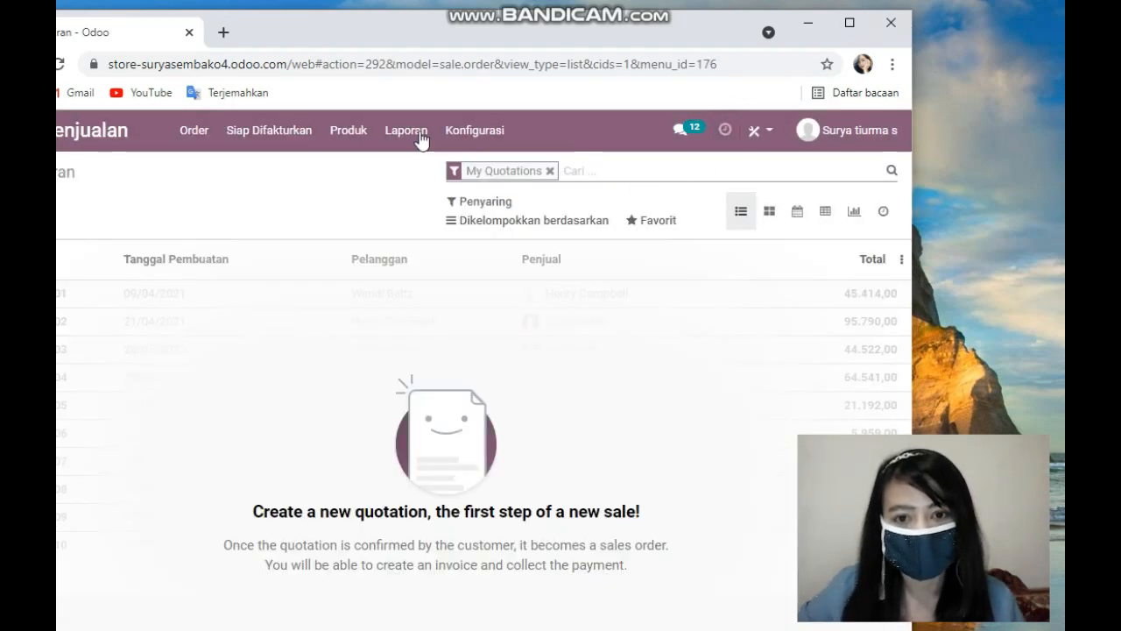
left_click(550, 171)
Step: Open the customers list of the Sales app
left_click(195, 131)
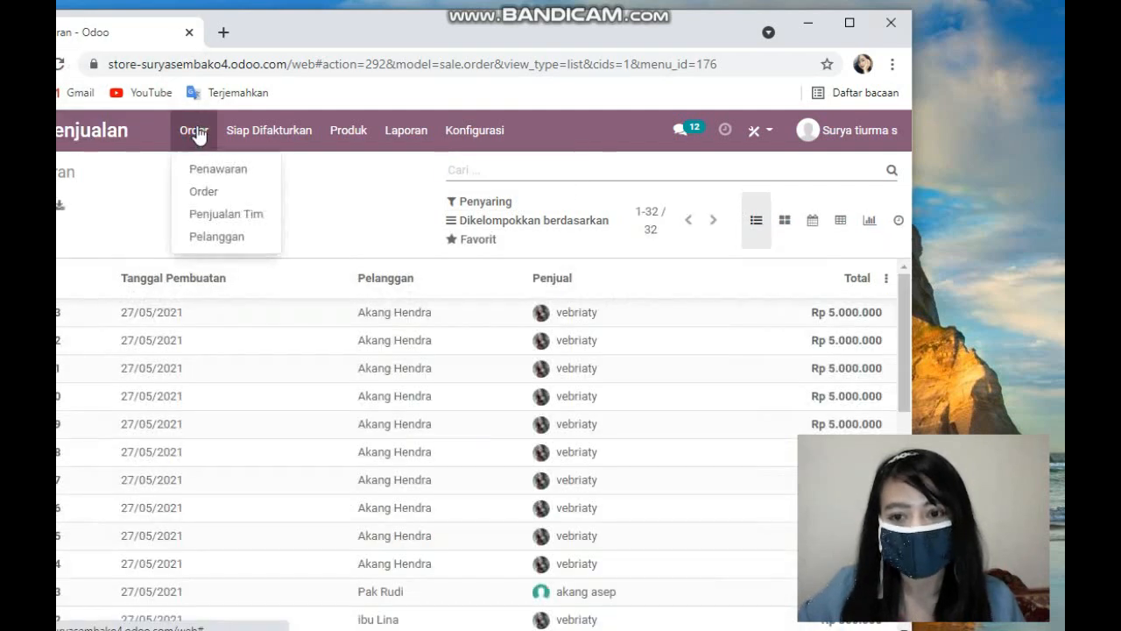
scroll(473, 372, "down", 4)
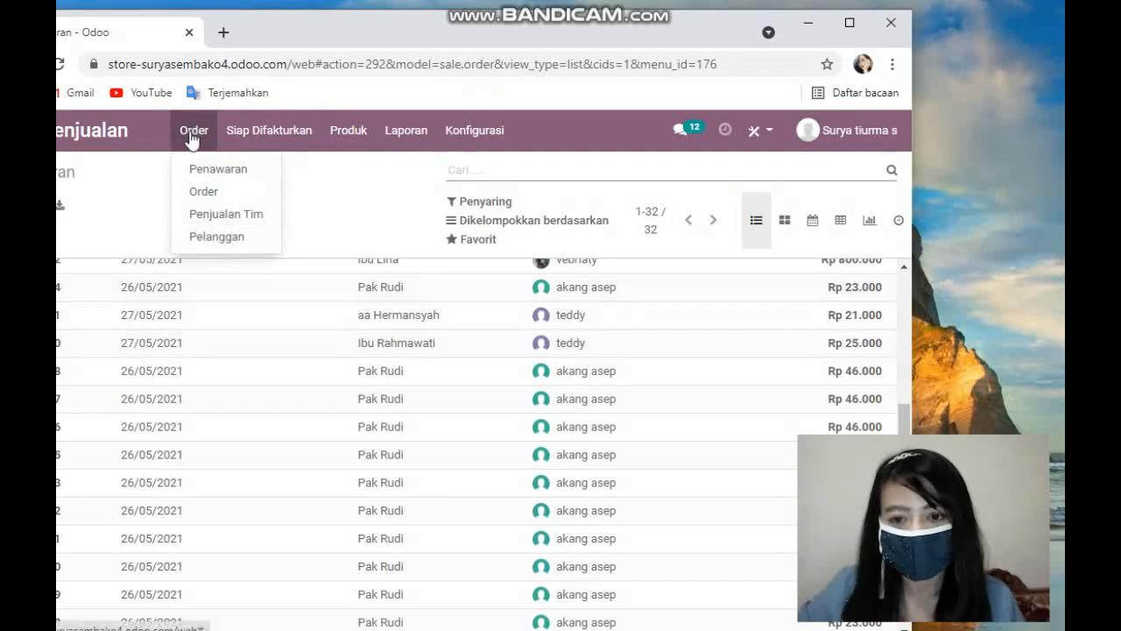
left_click(233, 240)
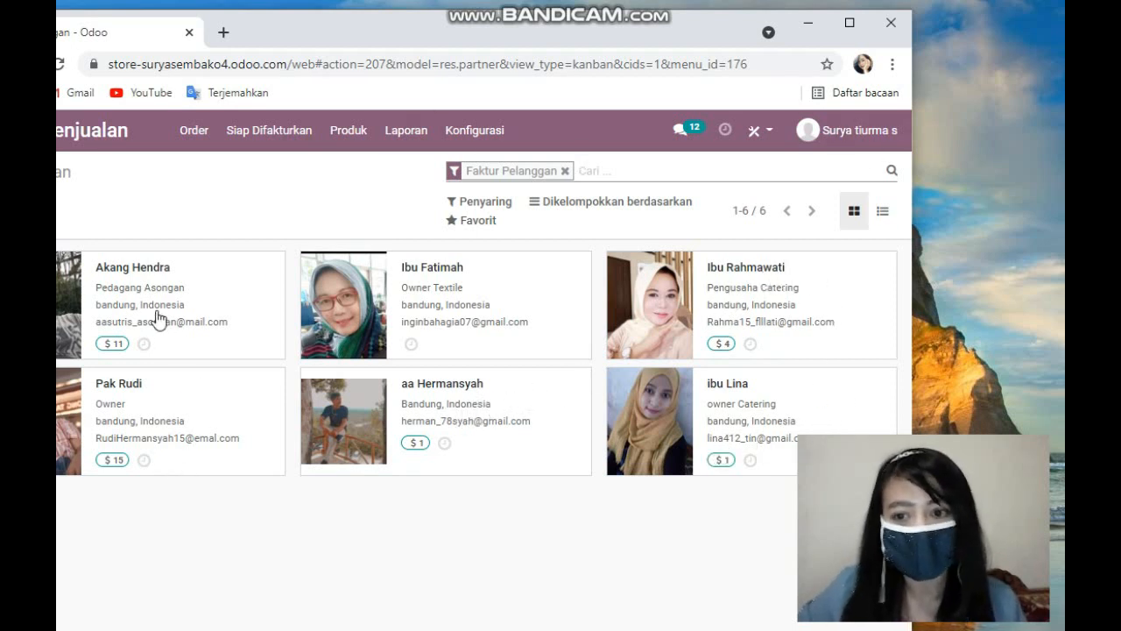
left_click(128, 276)
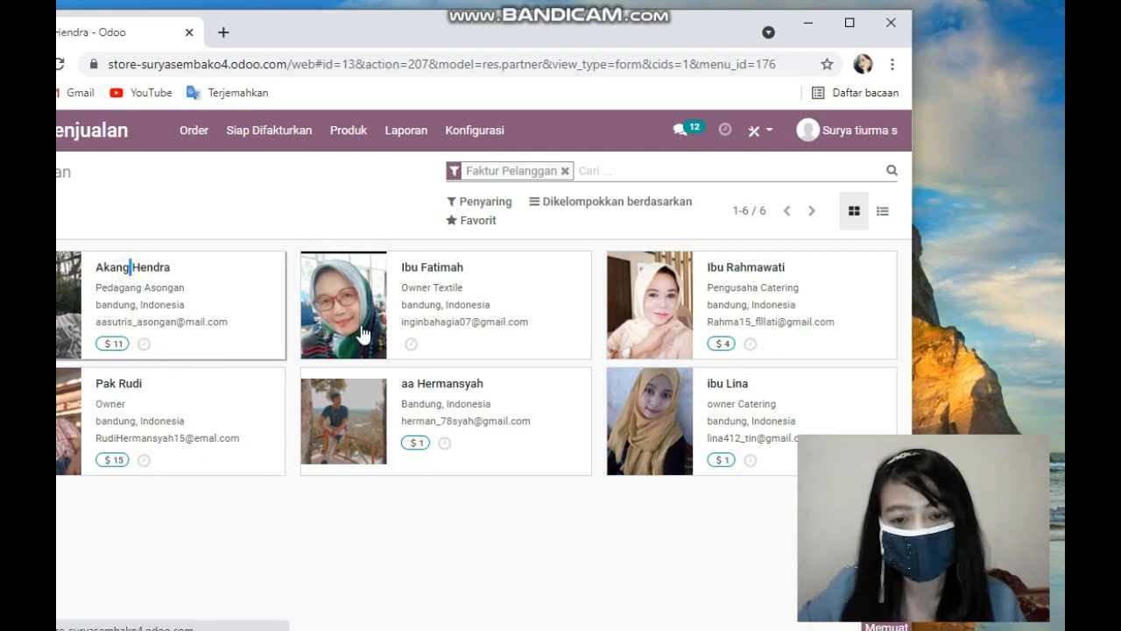
scroll(520, 340, "down", 3)
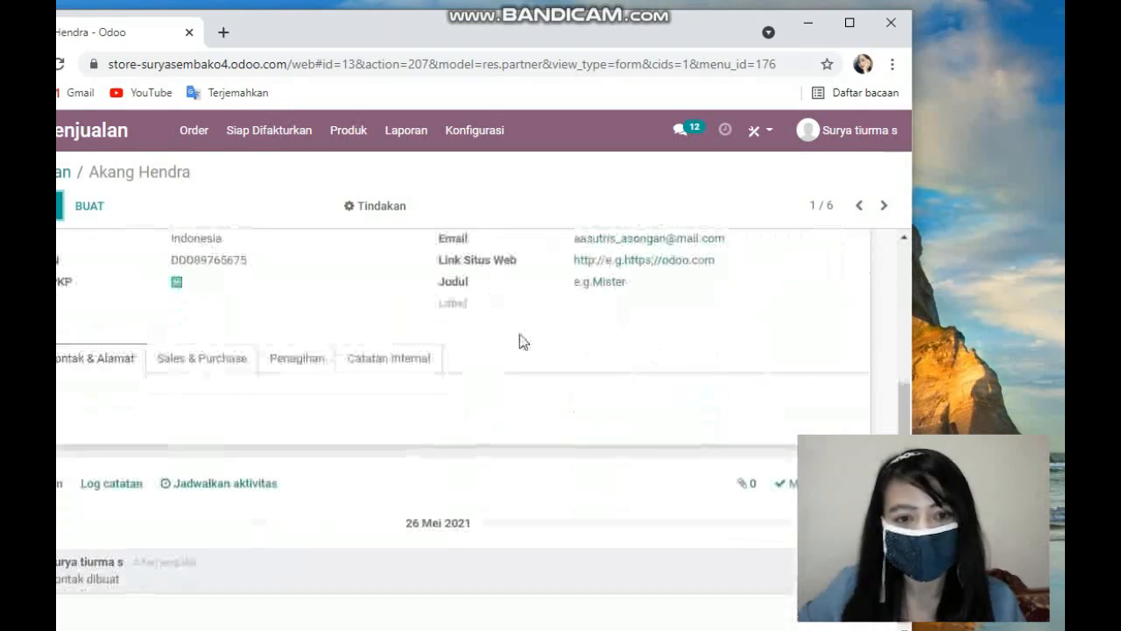
scroll(301, 385, "up", 2)
scroll(604, 348, "down", 2)
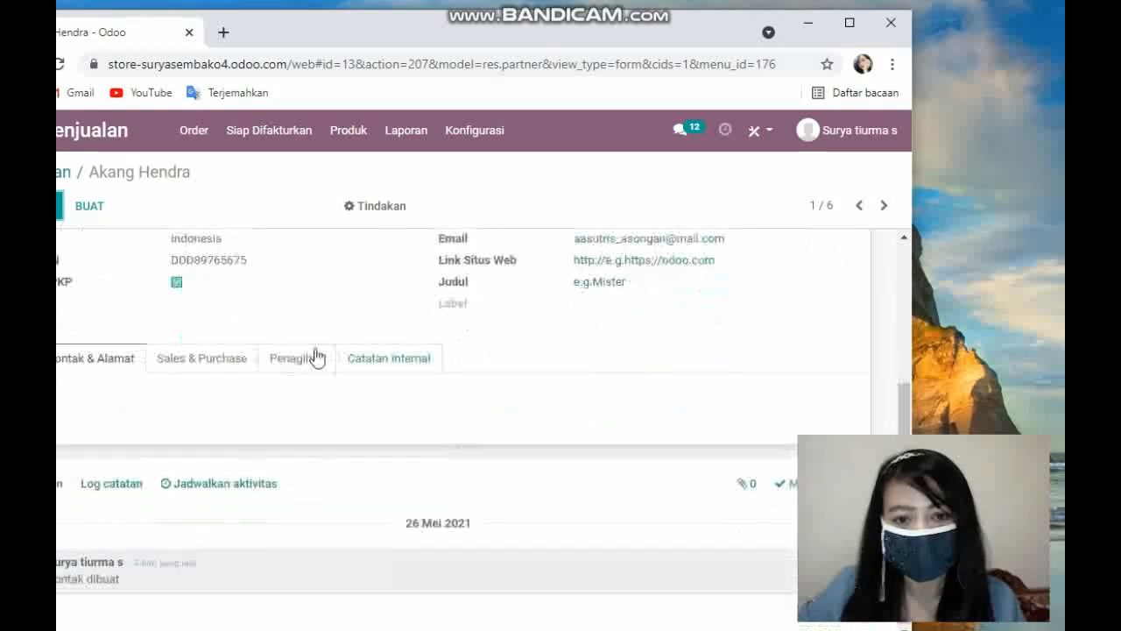
scroll(263, 365, "up", 3)
scroll(209, 382, "down", 2)
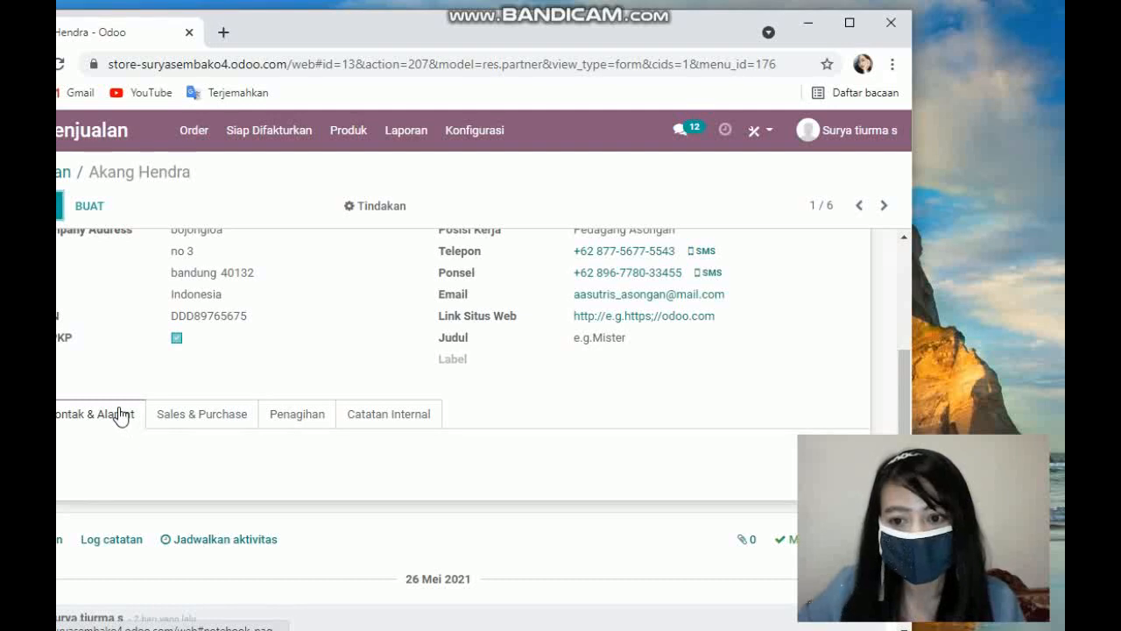
scroll(122, 360, "up", 3)
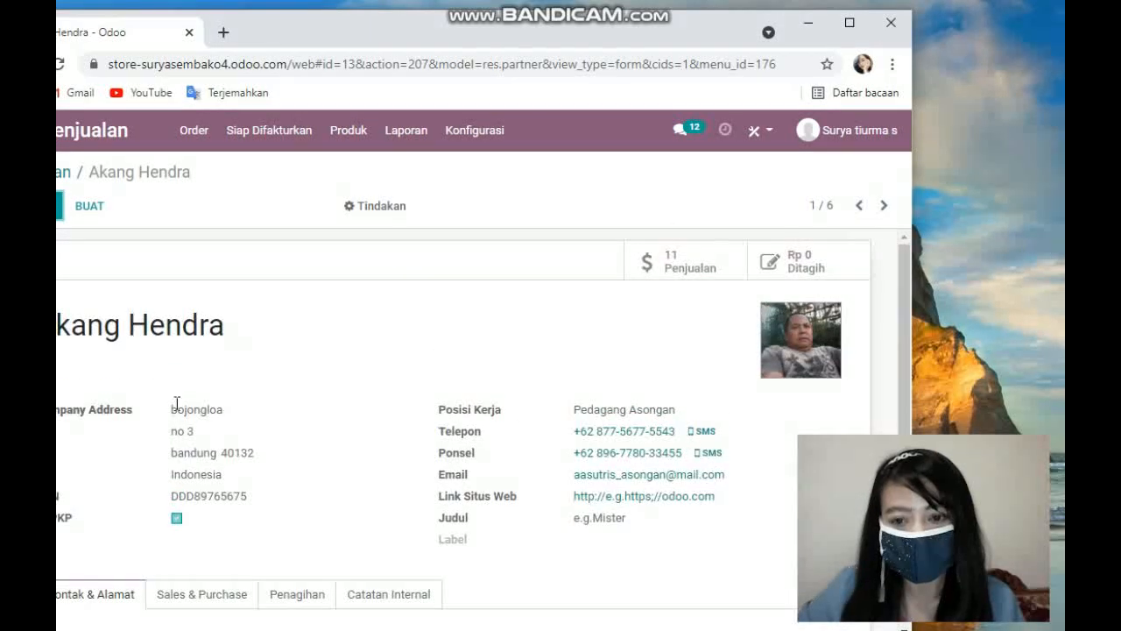
scroll(205, 436, "down", 2)
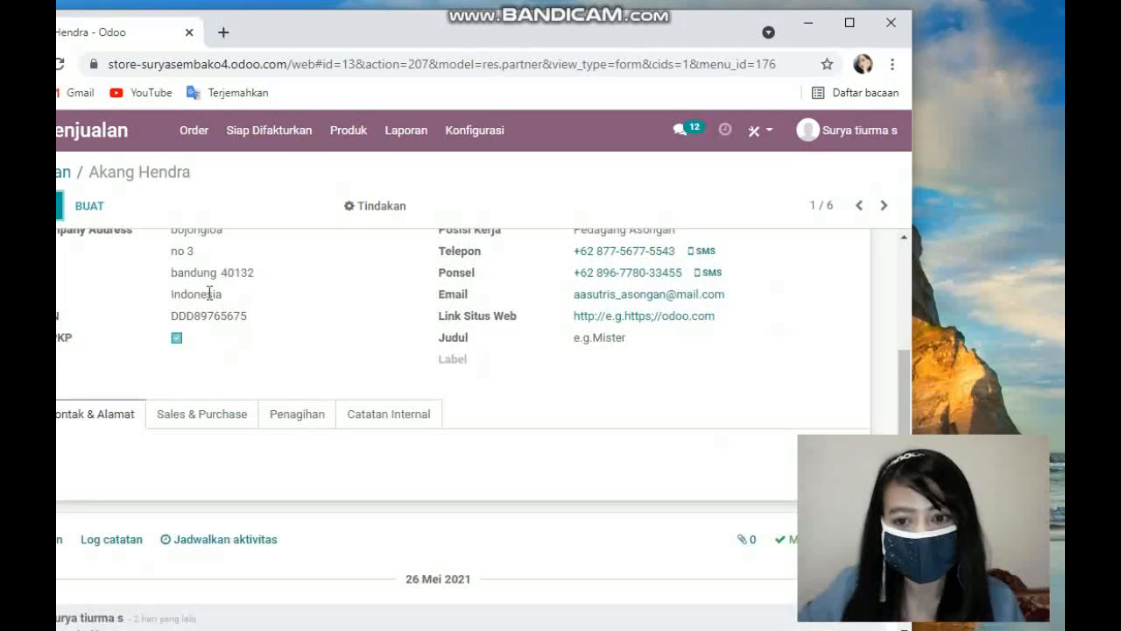
scroll(146, 293, "up", 1)
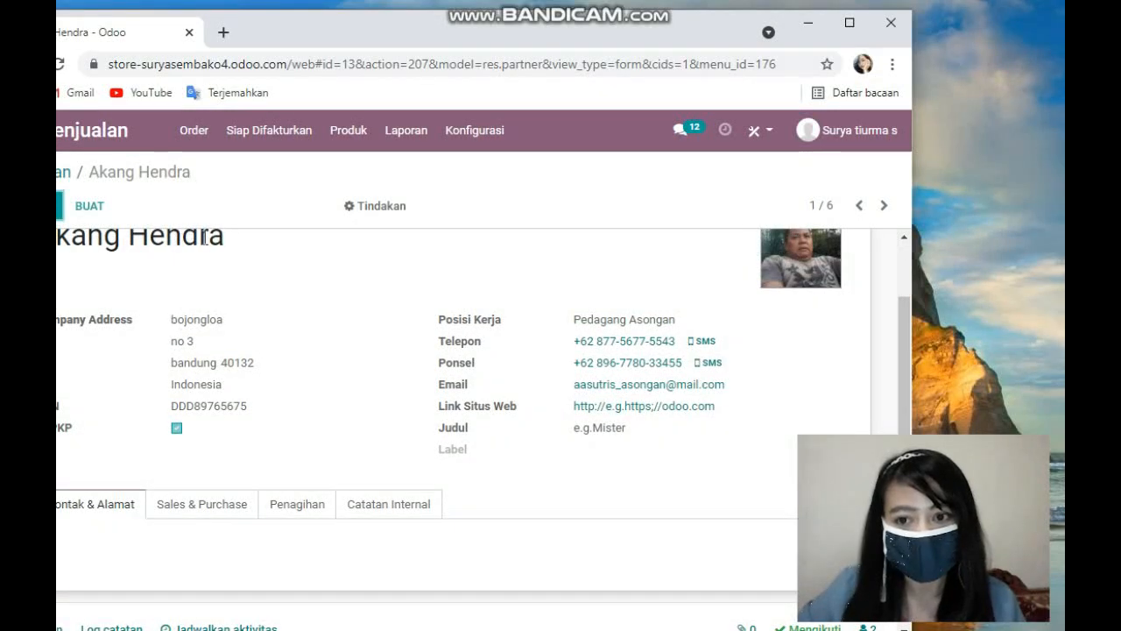
scroll(180, 322, "up", 1)
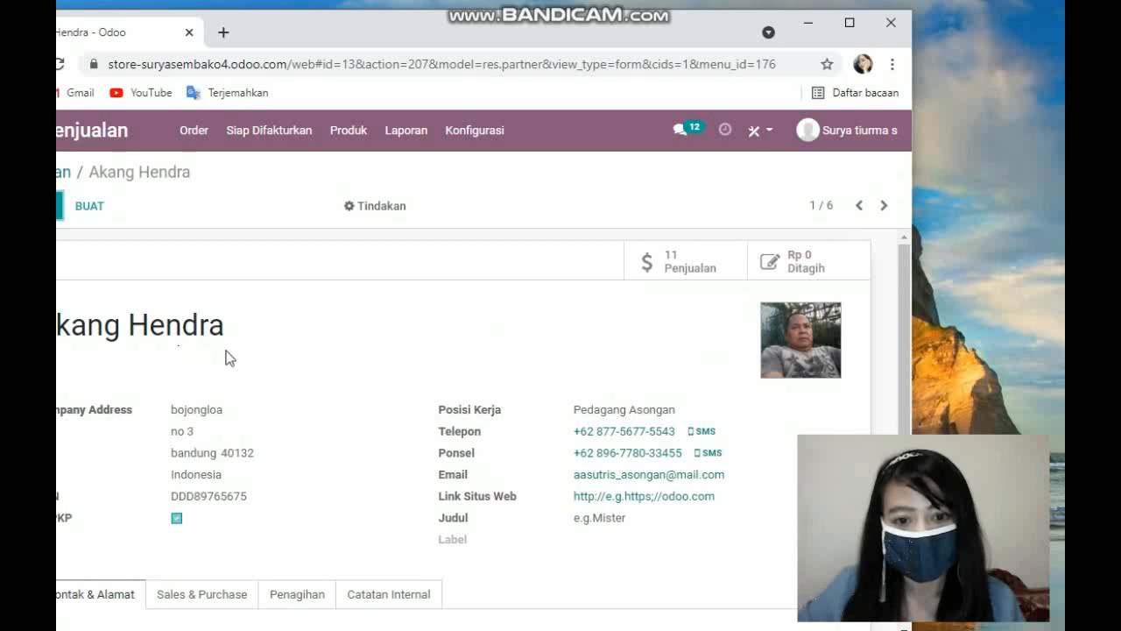
scroll(280, 380, "down", 2)
scroll(619, 283, "up", 1)
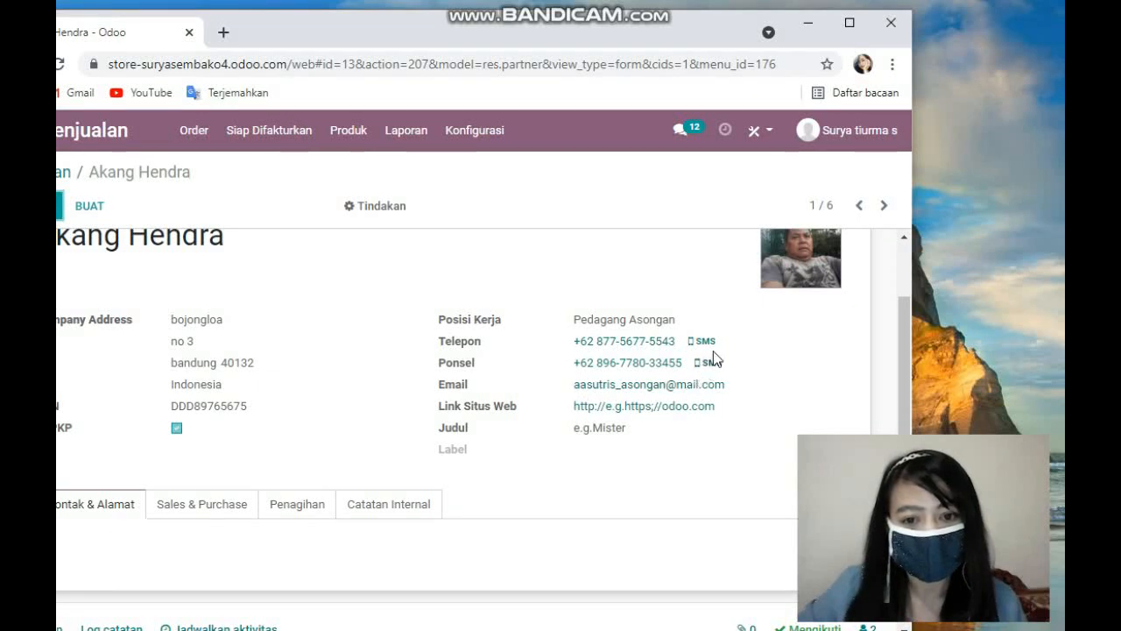
scroll(685, 363, "down", 1)
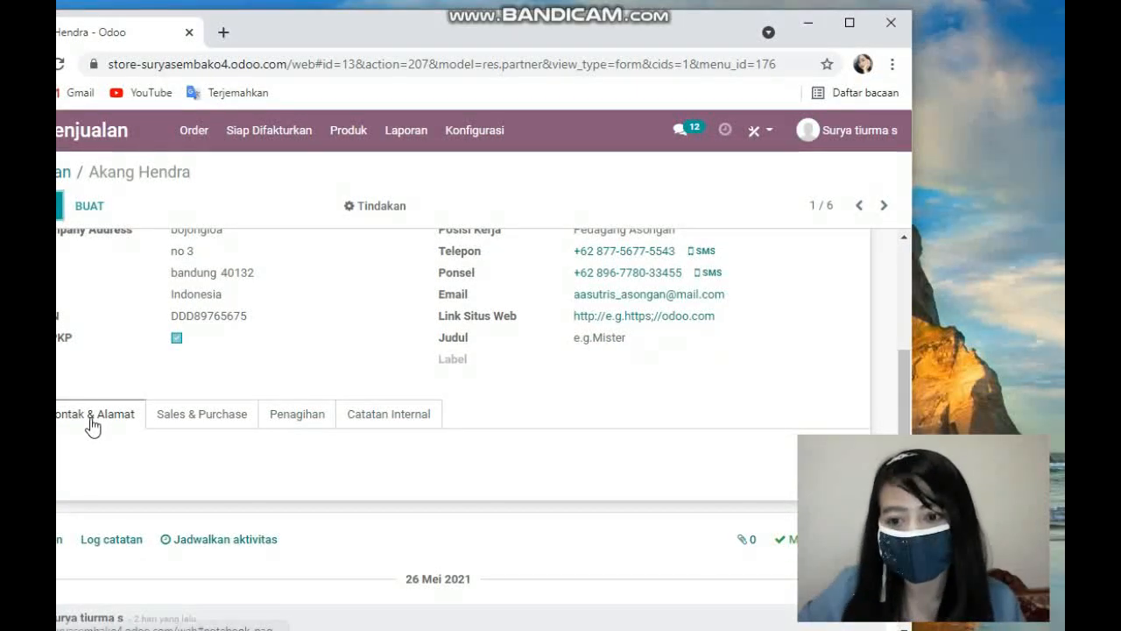
left_click(181, 420)
scroll(246, 395, "down", 1)
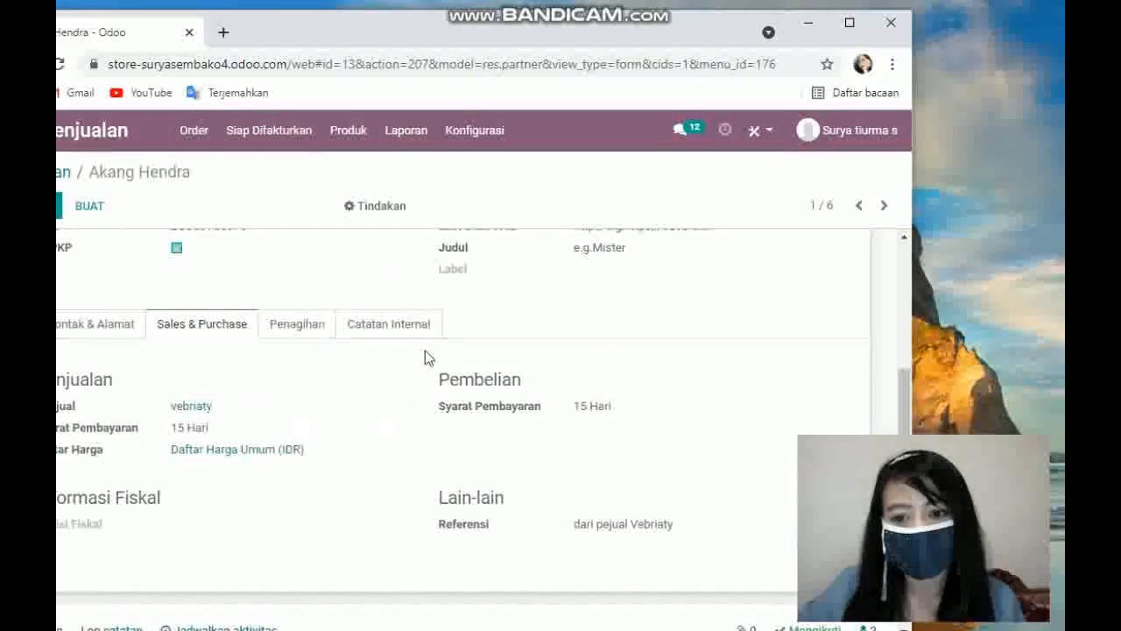
scroll(254, 385, "down", 2)
scroll(150, 307, "up", 2)
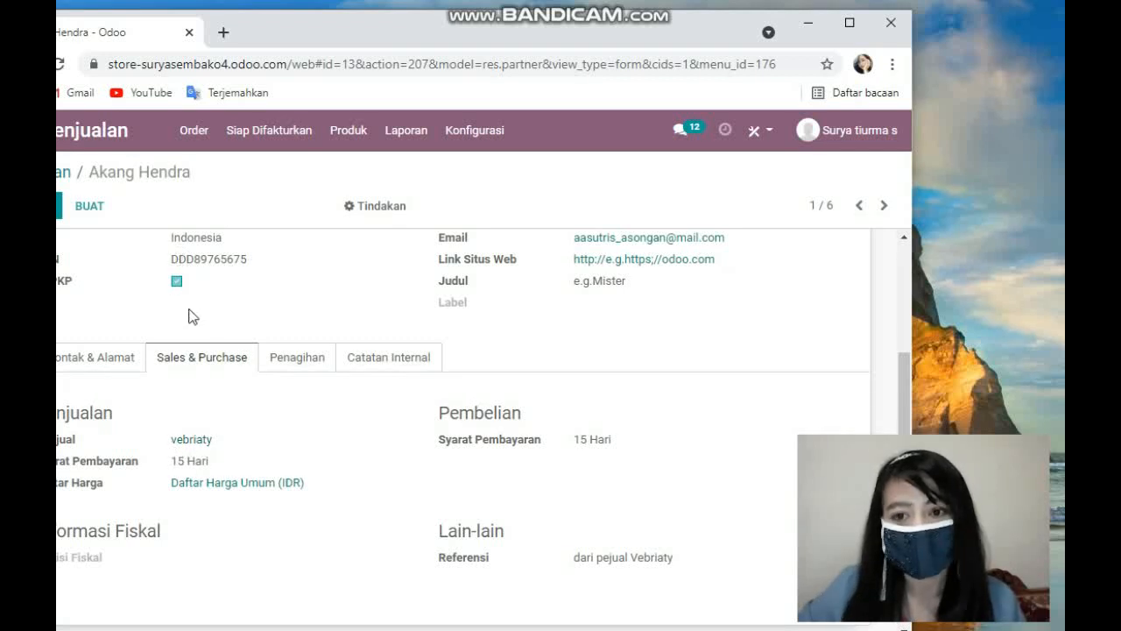
left_click(162, 300)
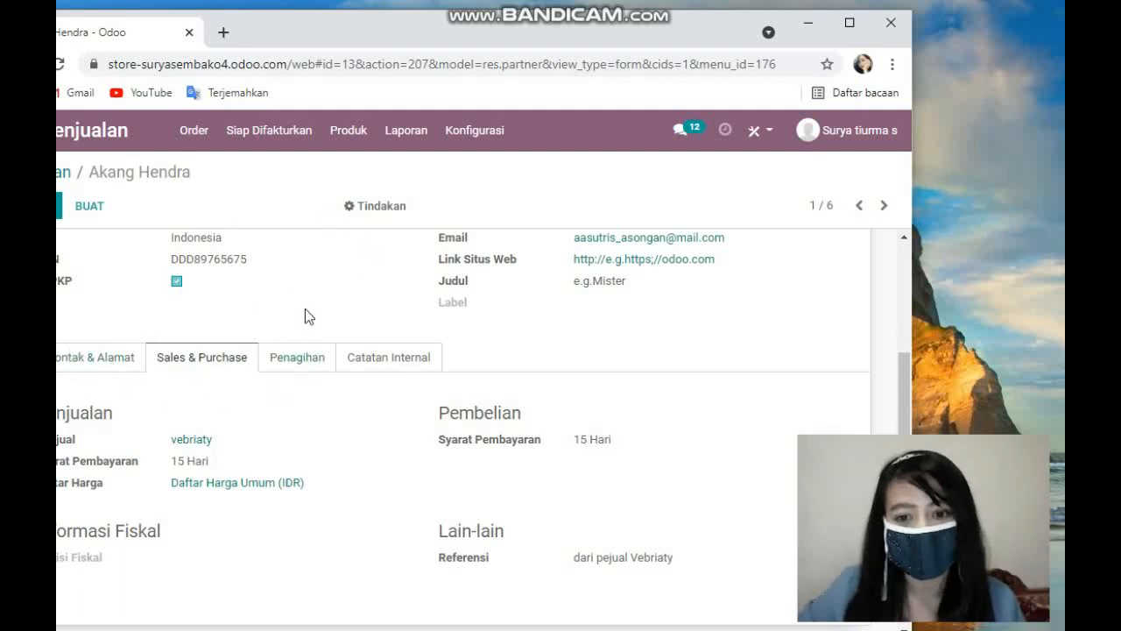
scroll(221, 462, "down", 1)
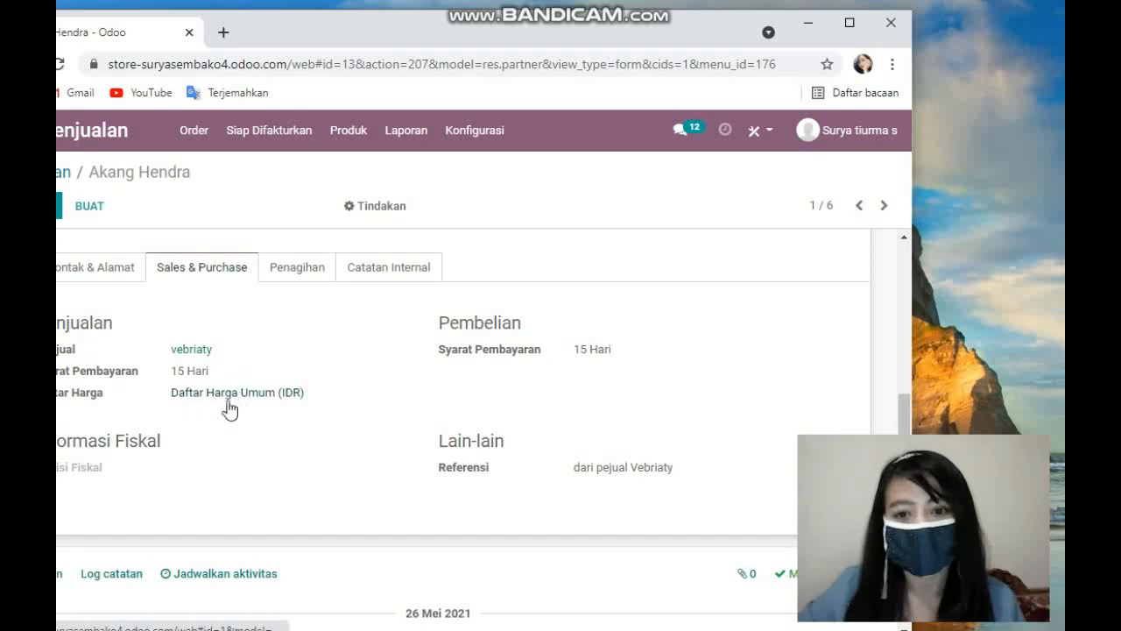
scroll(234, 405, "up", 4)
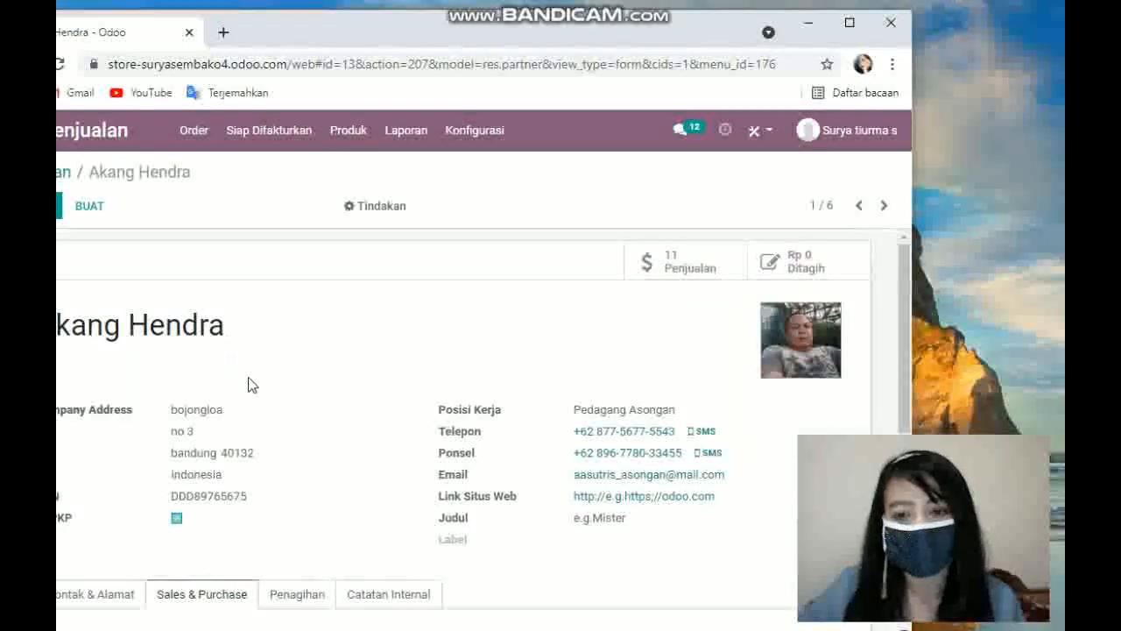
scroll(248, 384, "down", 3)
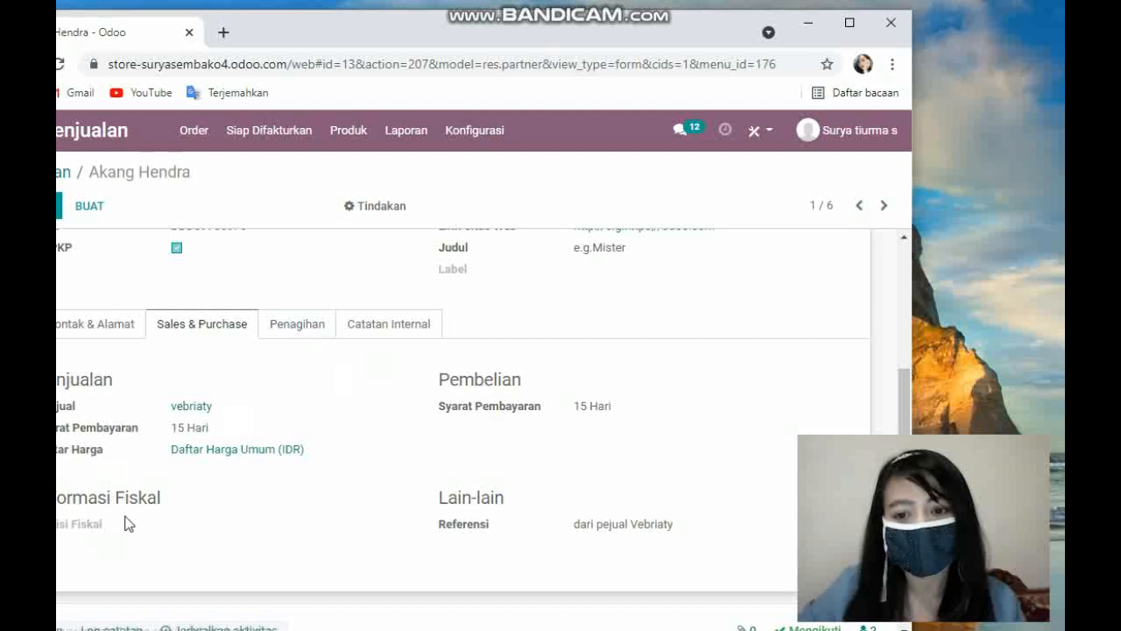
scroll(361, 386, "up", 2)
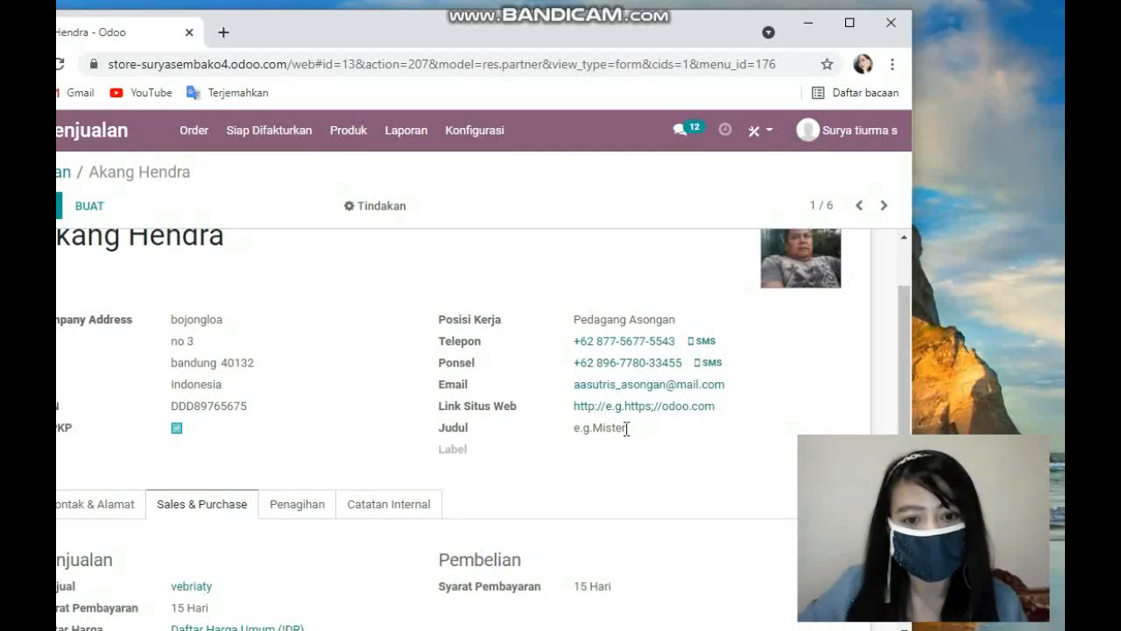
scroll(627, 428, "down", 3)
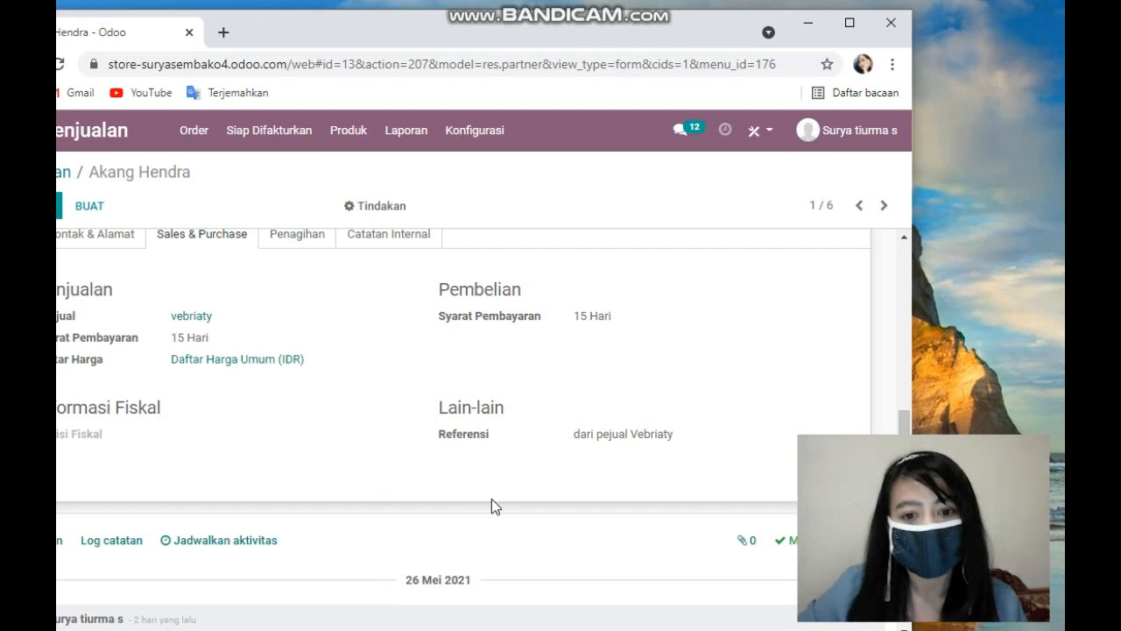
scroll(583, 422, "down", 1)
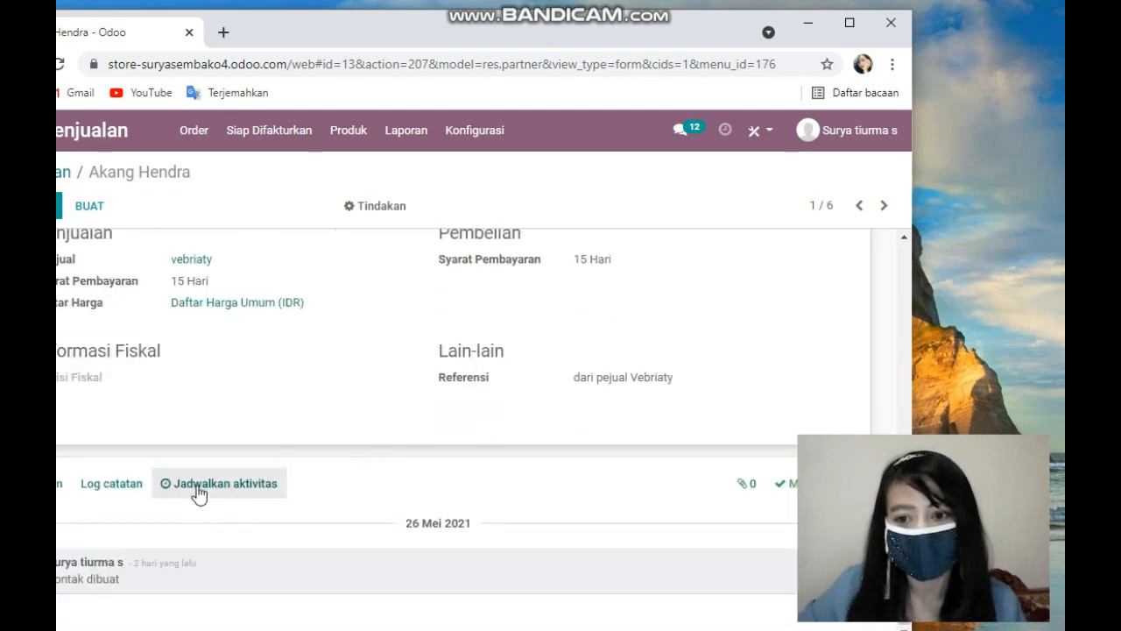
scroll(290, 429, "up", 3)
Step: View the Penagihan and Catatan Internal tabs of the customer record
left_click(306, 364)
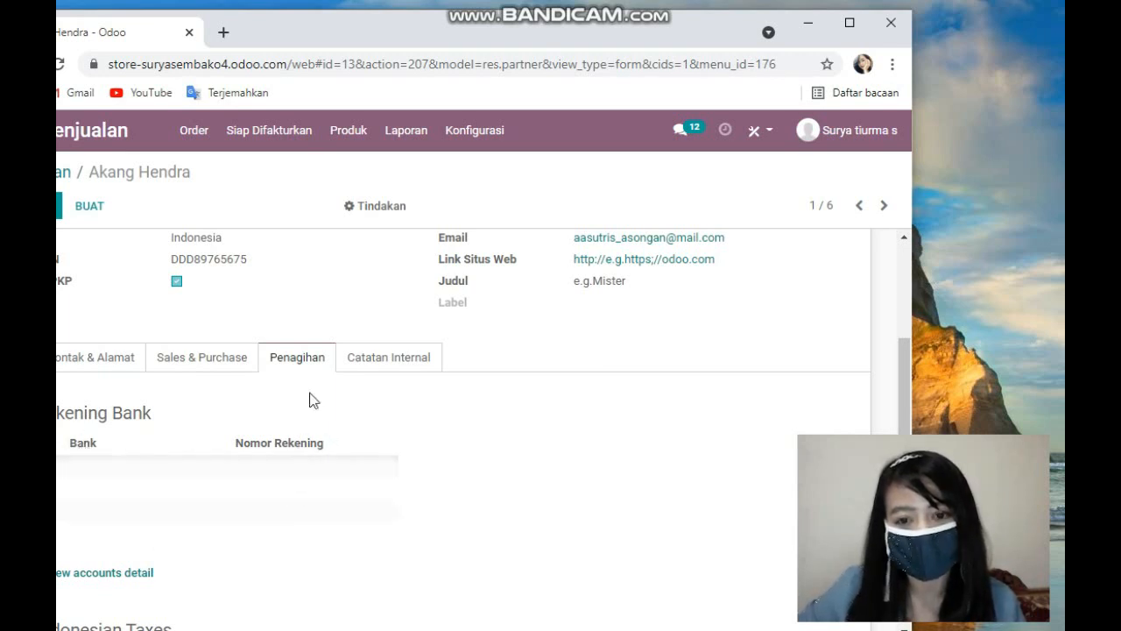
left_click(389, 359)
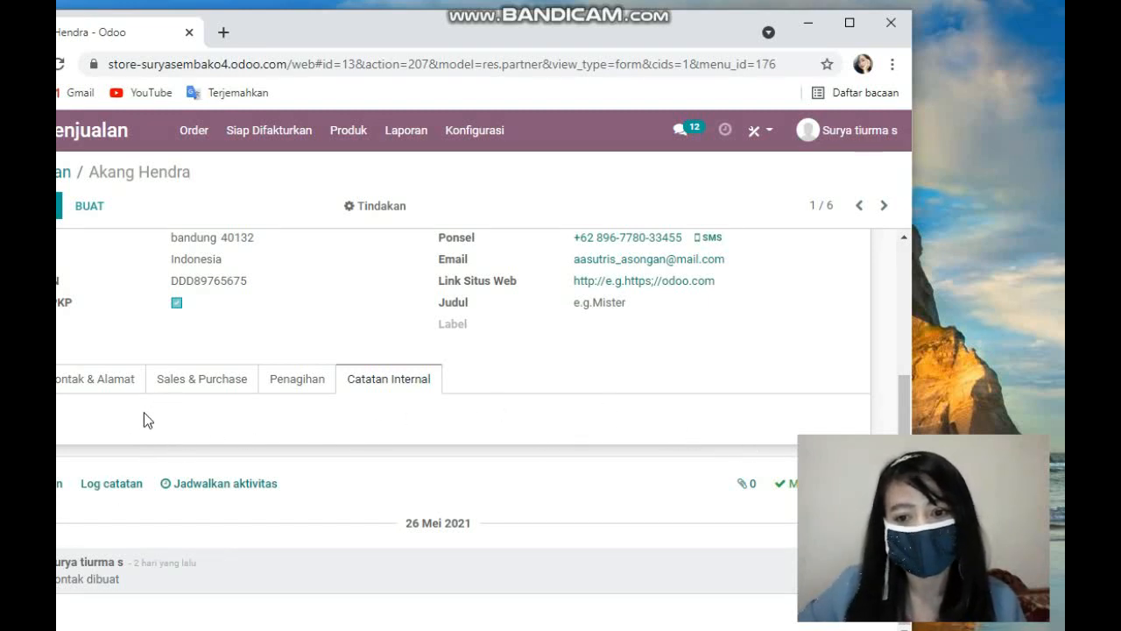
scroll(379, 424, "up", 5)
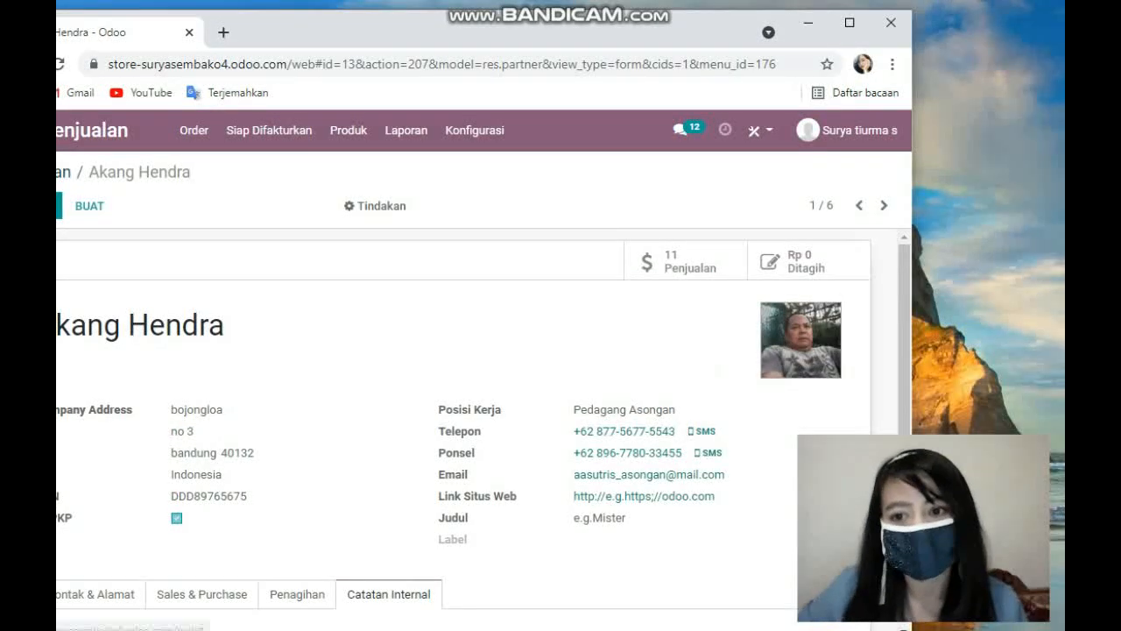
Step: Return to the customers list and open Ibu Fatimah's record to review her details
left_click(63, 172)
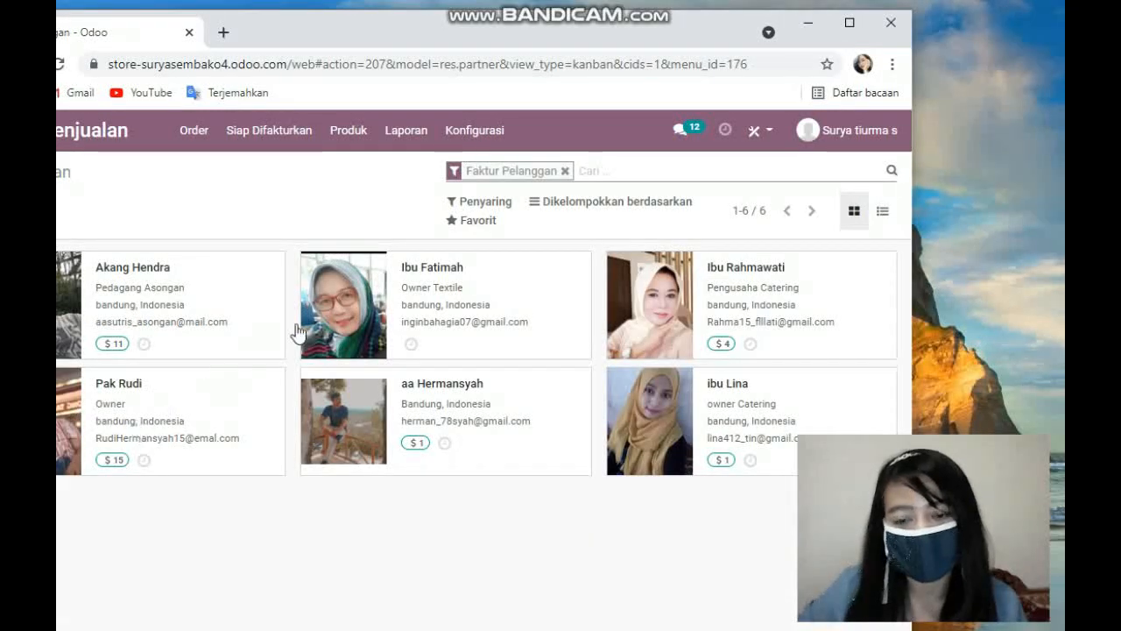
double_click(423, 306)
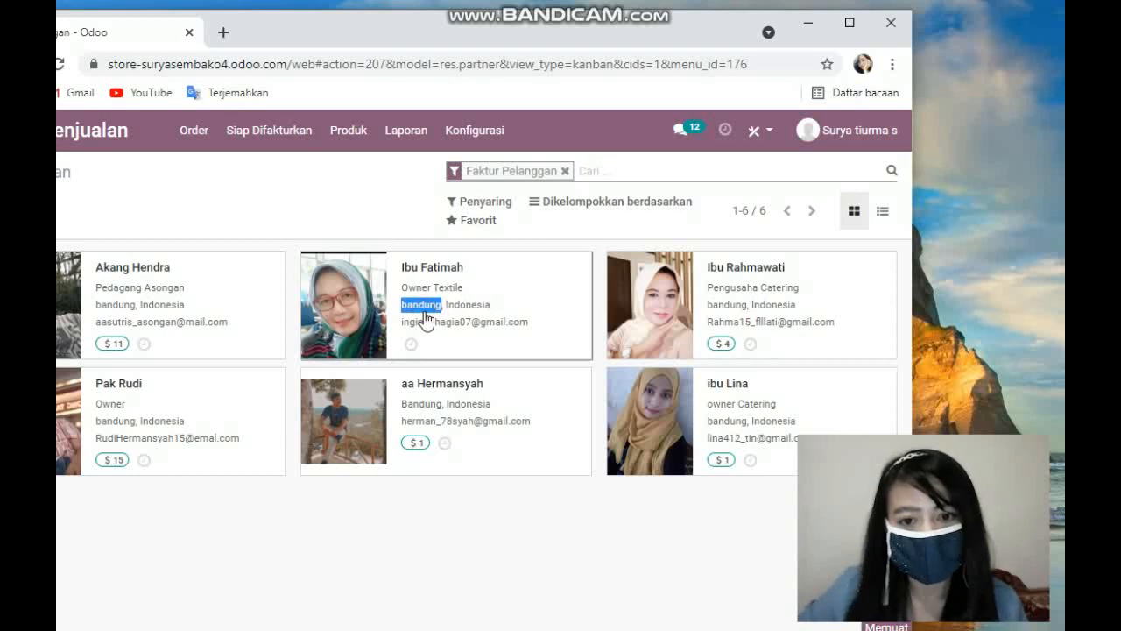
left_click(368, 298)
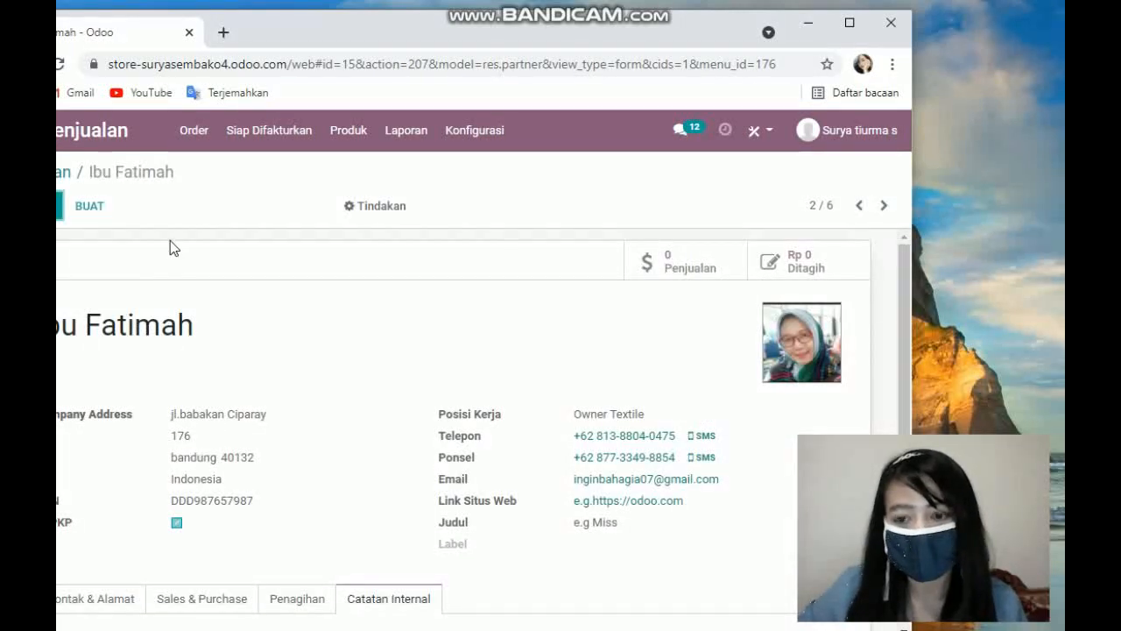
scroll(184, 263, "down", 2)
scroll(154, 326, "up", 1)
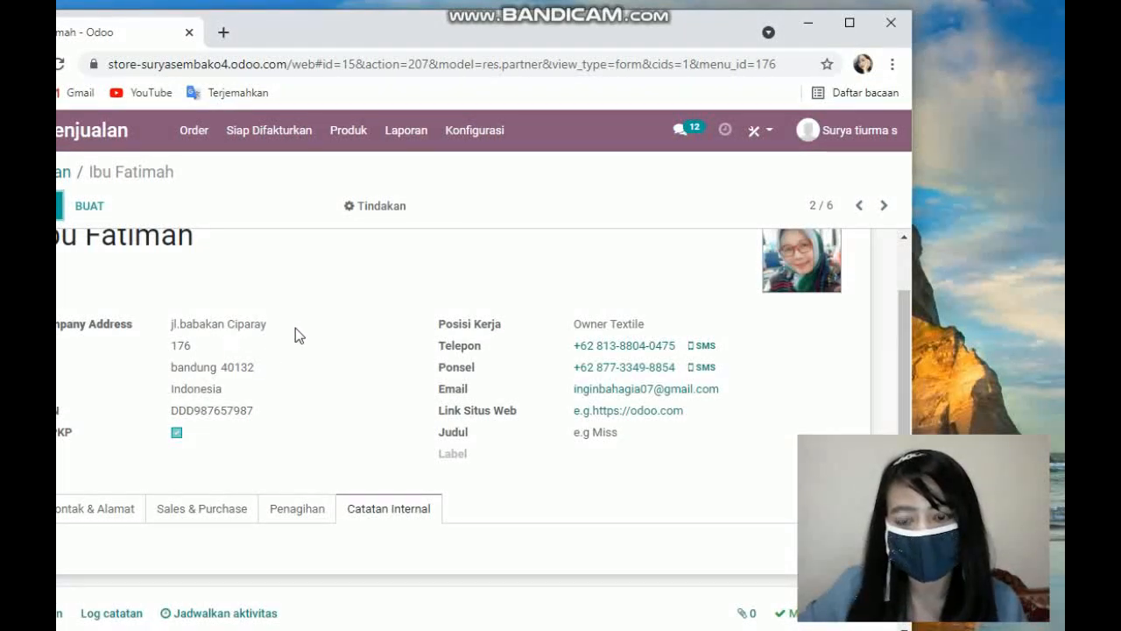
Step: Scroll through Ibu Fatimah's record to review her contact details and the change history below
scroll(285, 368, "down", 1)
scroll(414, 316, "up", 1)
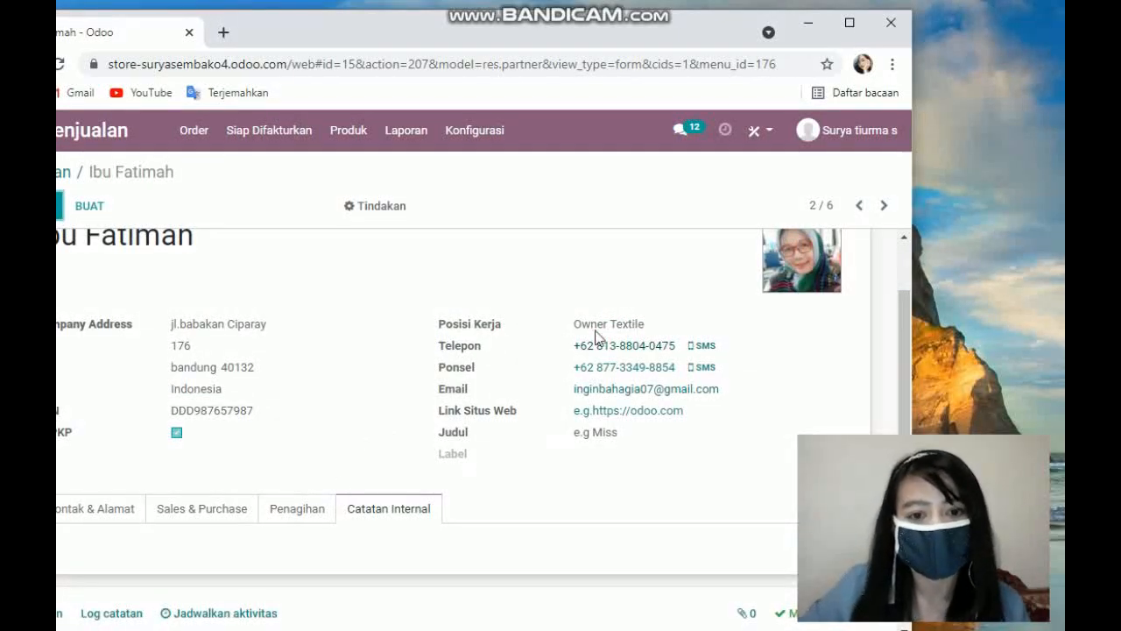
scroll(343, 413, "down", 2)
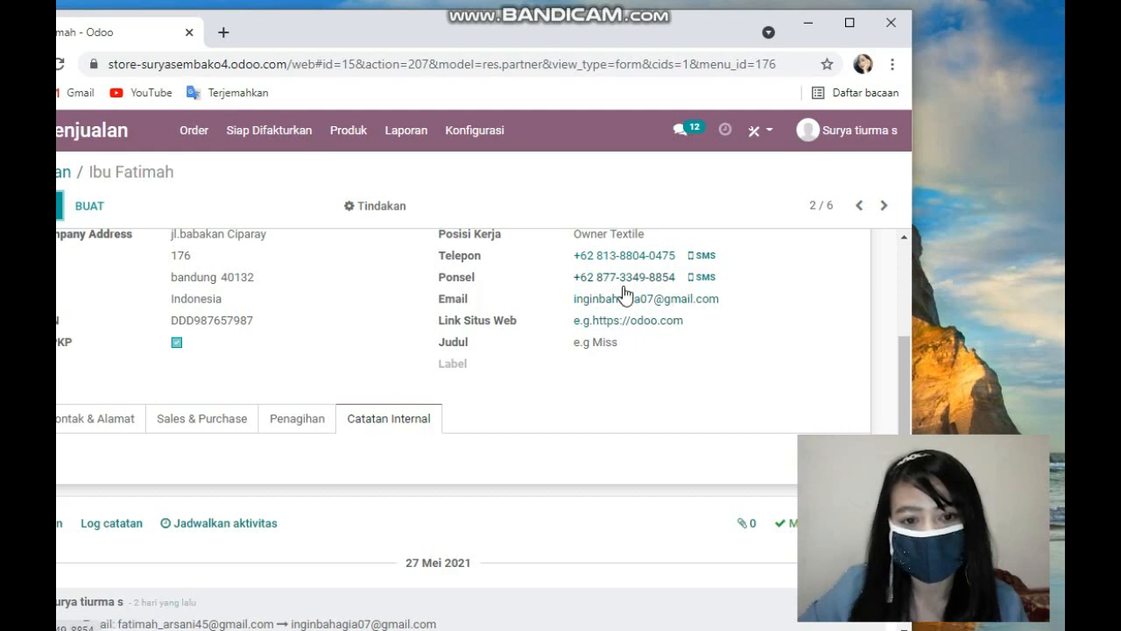
scroll(318, 380, "down", 1)
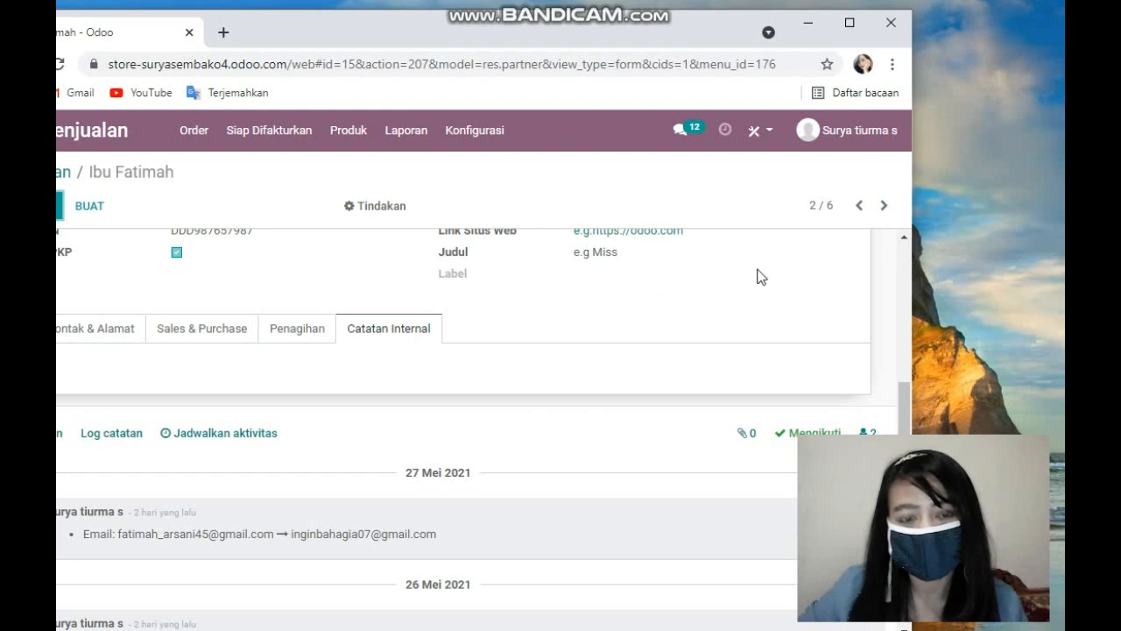
Step: Open the Sales & Purchase tab of Ibu Fatimah's record and review its salesperson, pricelist and payment terms
left_click(175, 336)
scroll(342, 342, "up", 2)
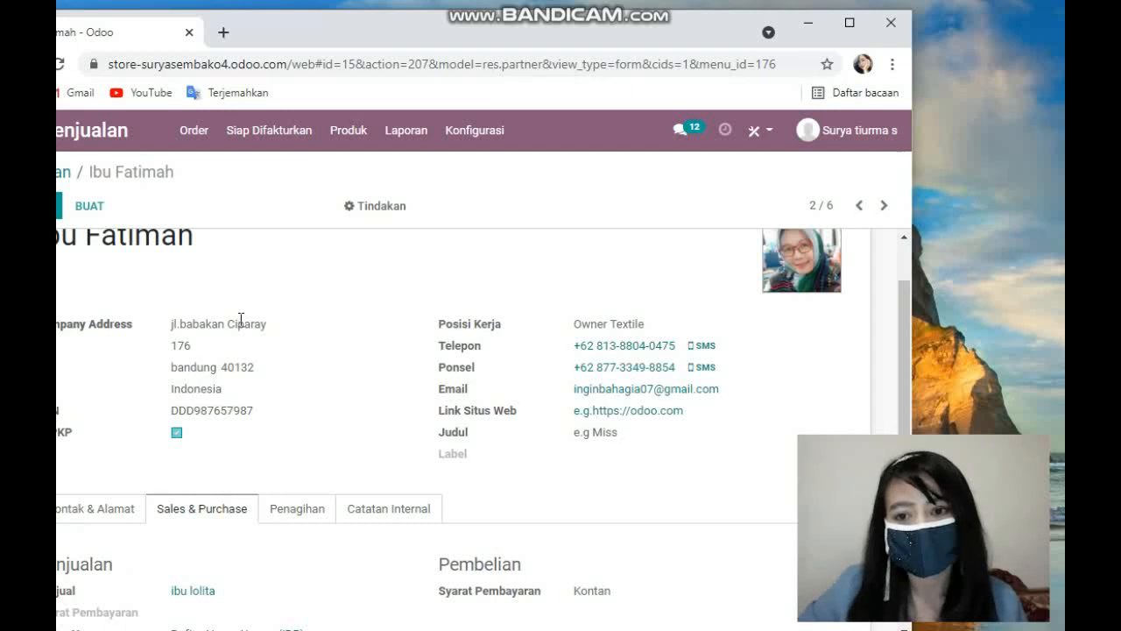
scroll(411, 368, "down", 2)
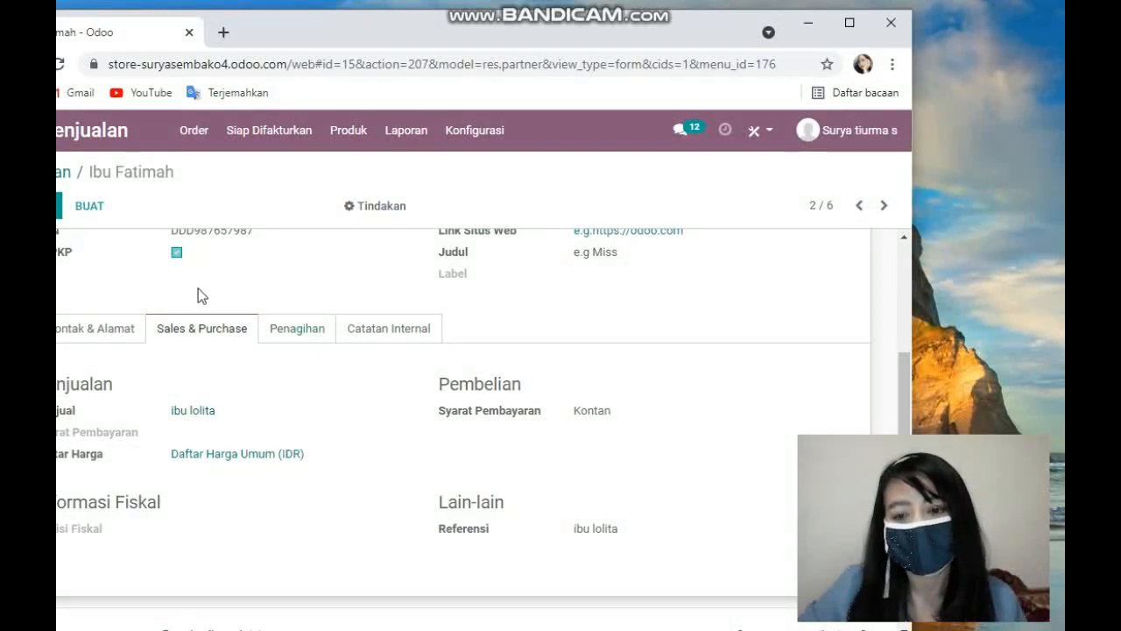
scroll(207, 378, "down", 1)
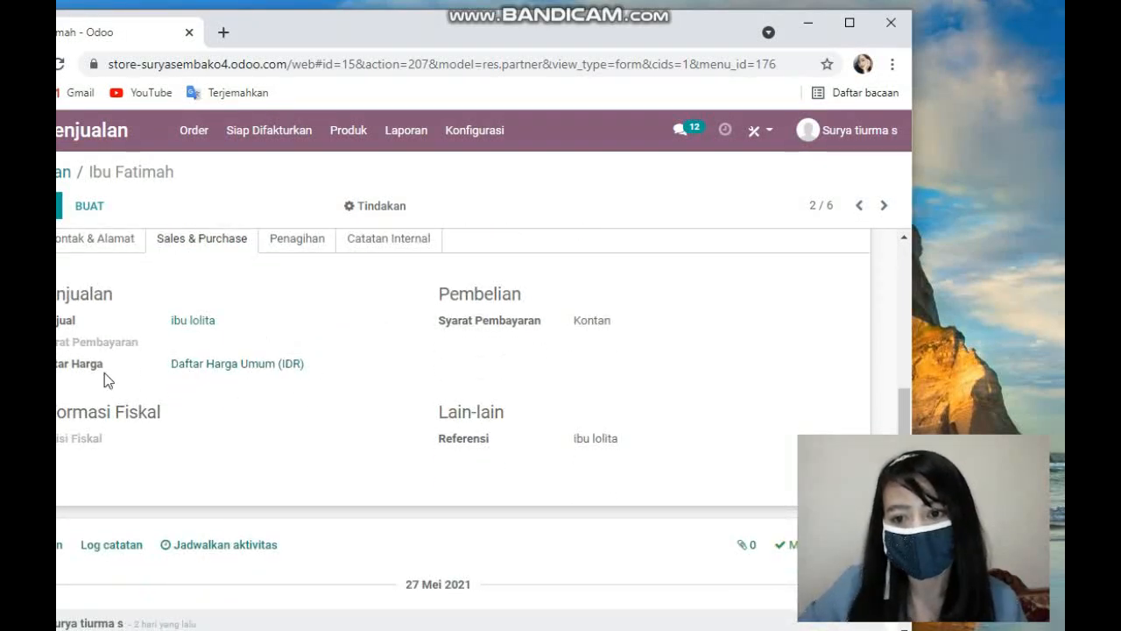
scroll(254, 333, "up", 1)
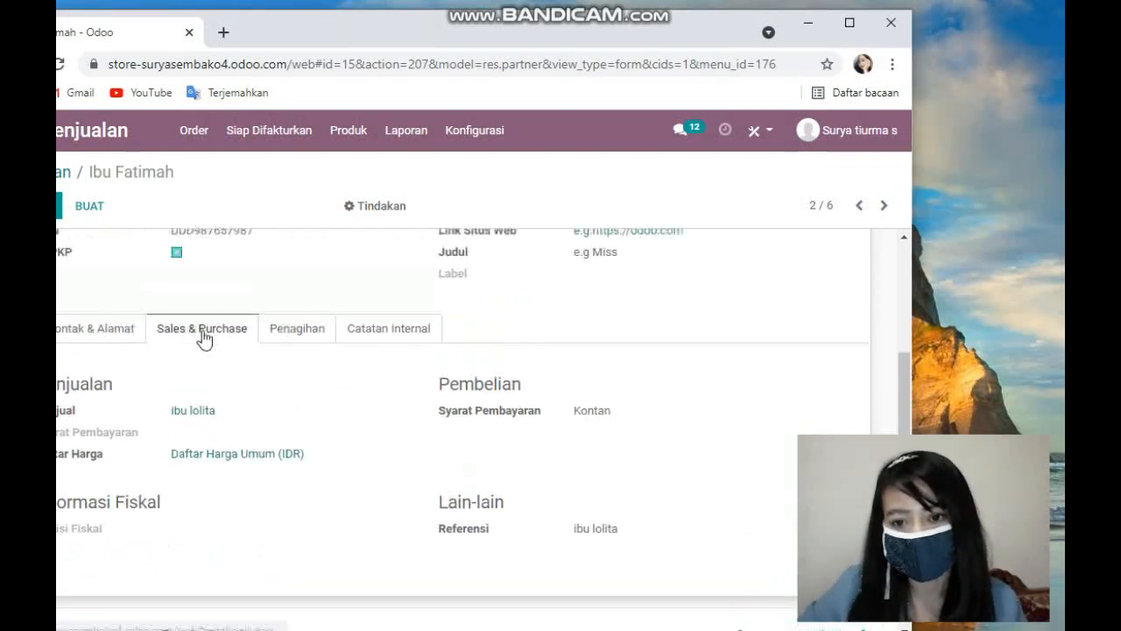
Step: Open the Penagihan tab of Ibu Fatimah's record and review her bank account details
left_click(275, 329)
scroll(210, 398, "down", 1)
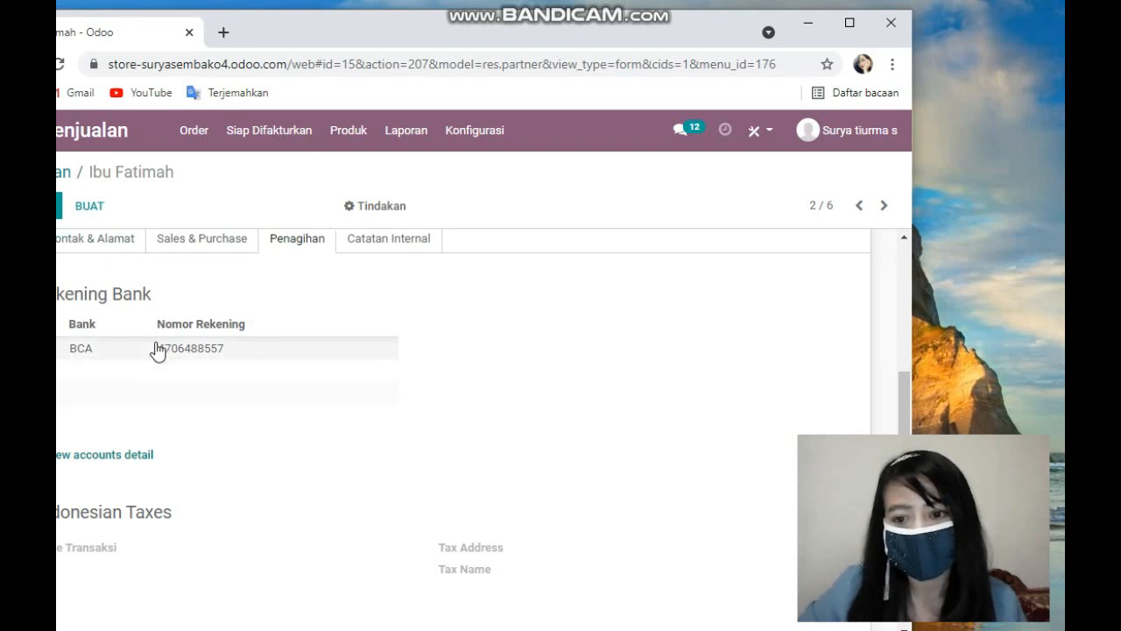
scroll(156, 346, "down", 2)
scroll(192, 333, "up", 3)
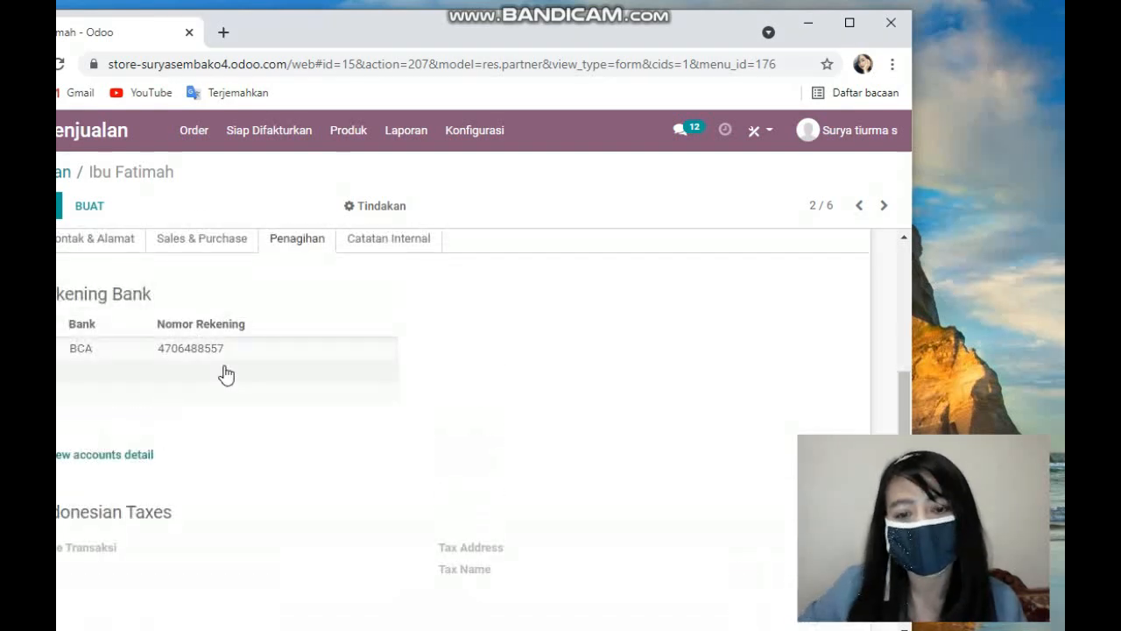
scroll(260, 386, "up", 1)
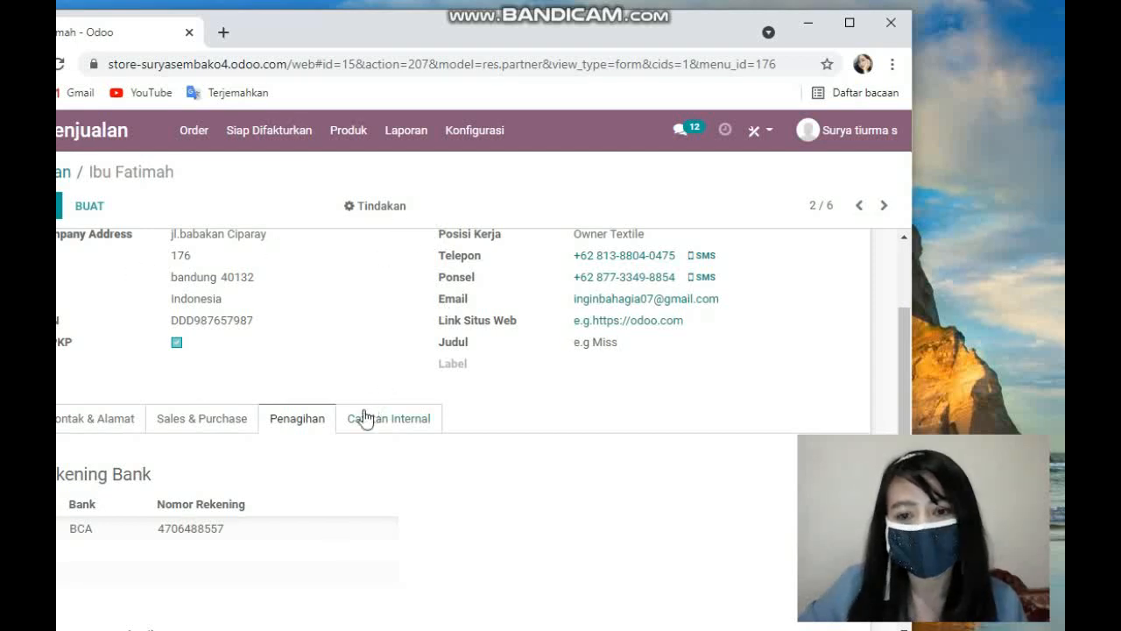
scroll(239, 474, "down", 3)
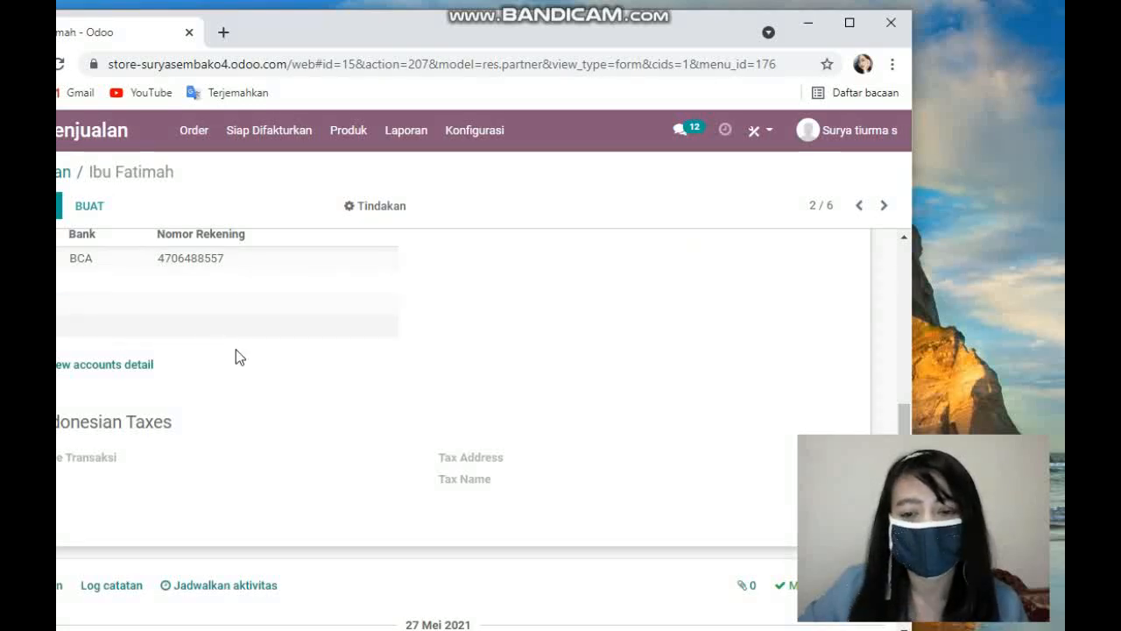
scroll(527, 350, "up", 4)
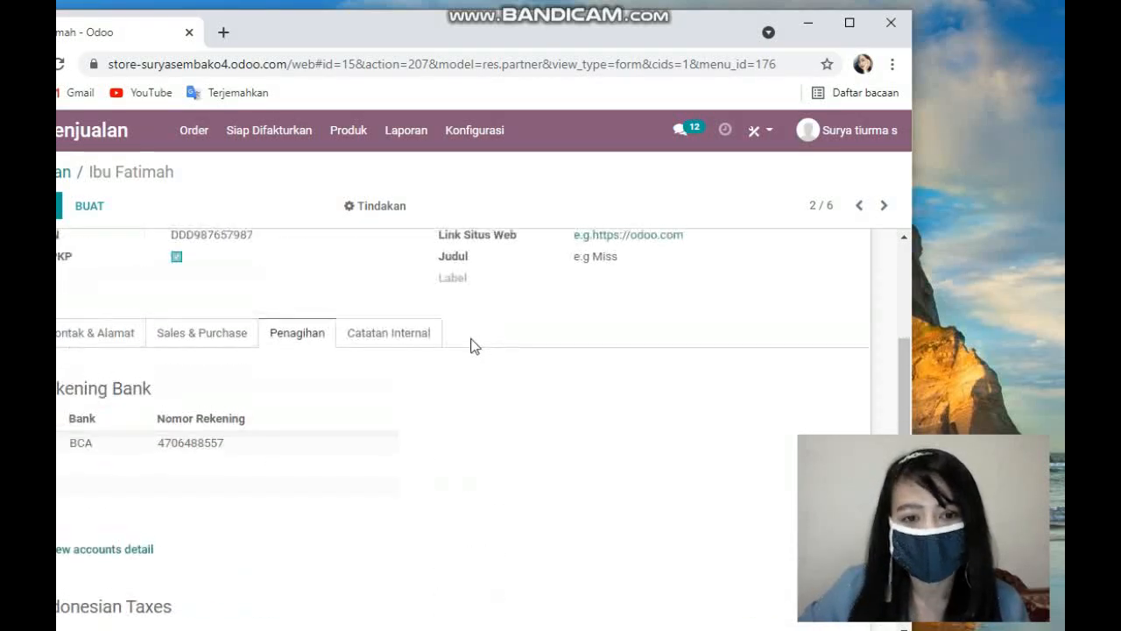
scroll(461, 387, "down", 2)
scroll(491, 420, "down", 2)
scroll(359, 371, "up", 4)
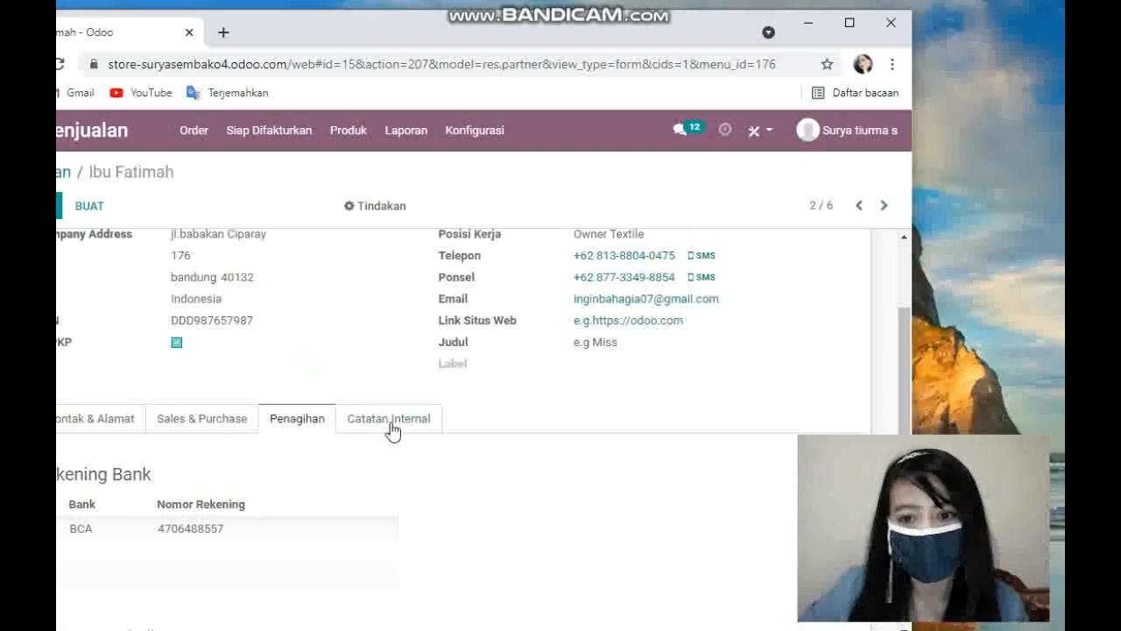
Step: Switch between the Catatan Internal and Sales & Purchase tabs of Ibu Fatimah's record
left_click(378, 420)
left_click(219, 429)
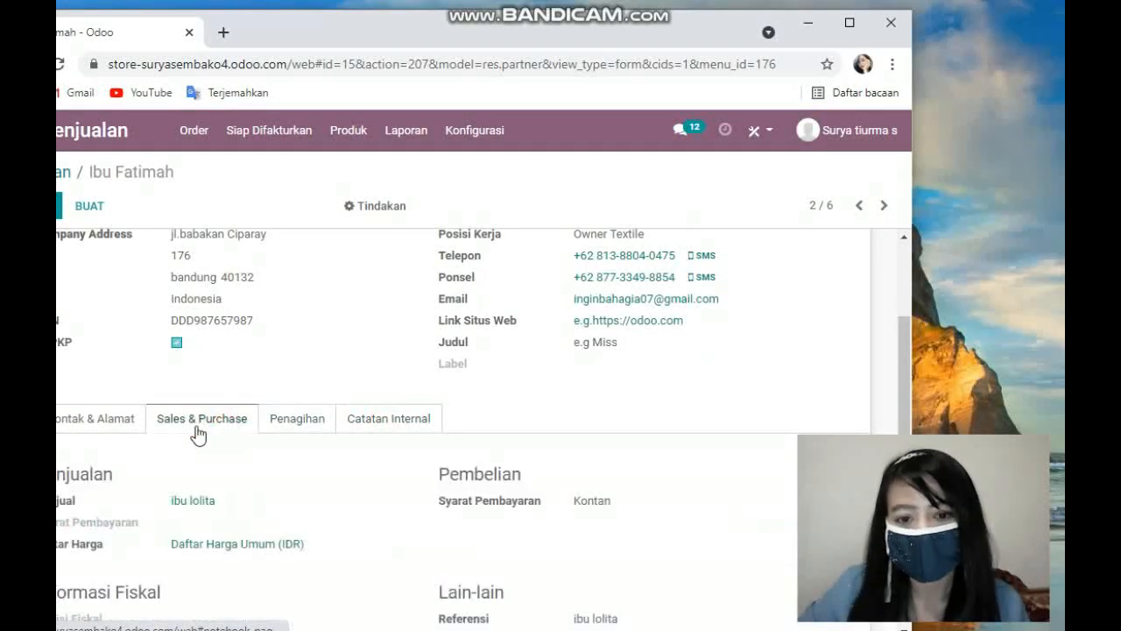
scroll(569, 510, "down", 2)
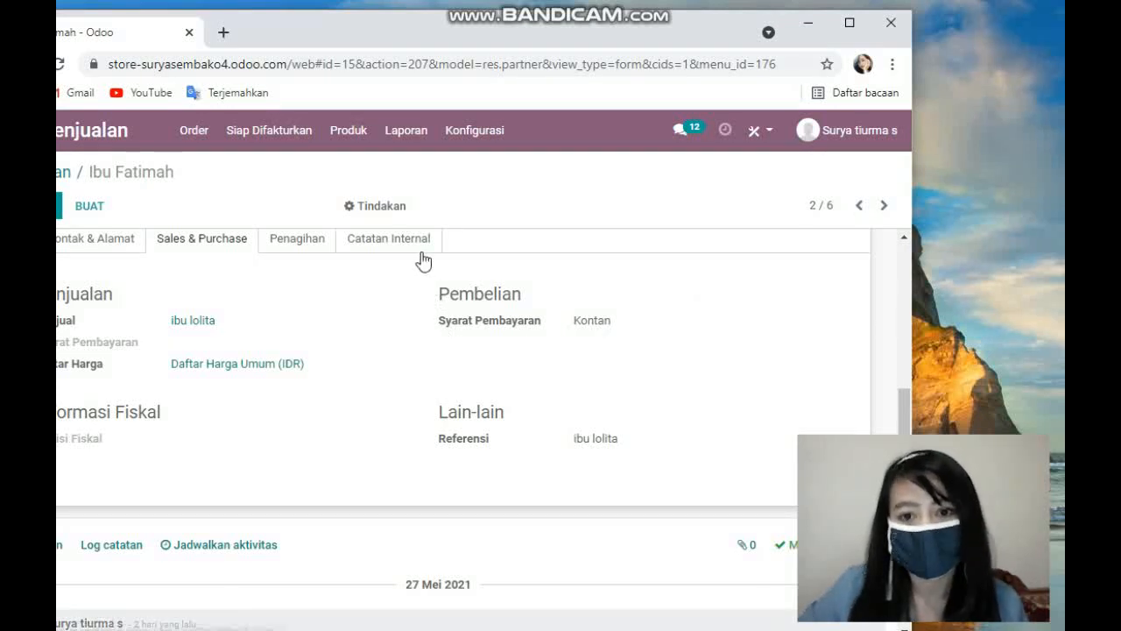
scroll(588, 412, "up", 4)
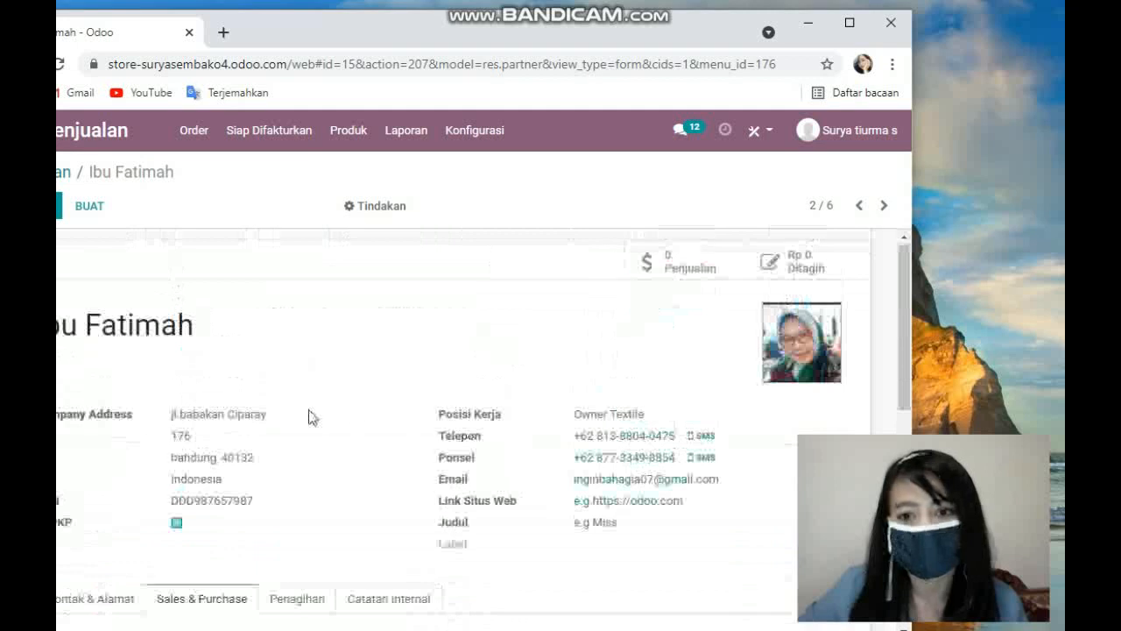
Step: Return to the customers list and open ibu Lina's record to review her contact details
left_click(62, 171)
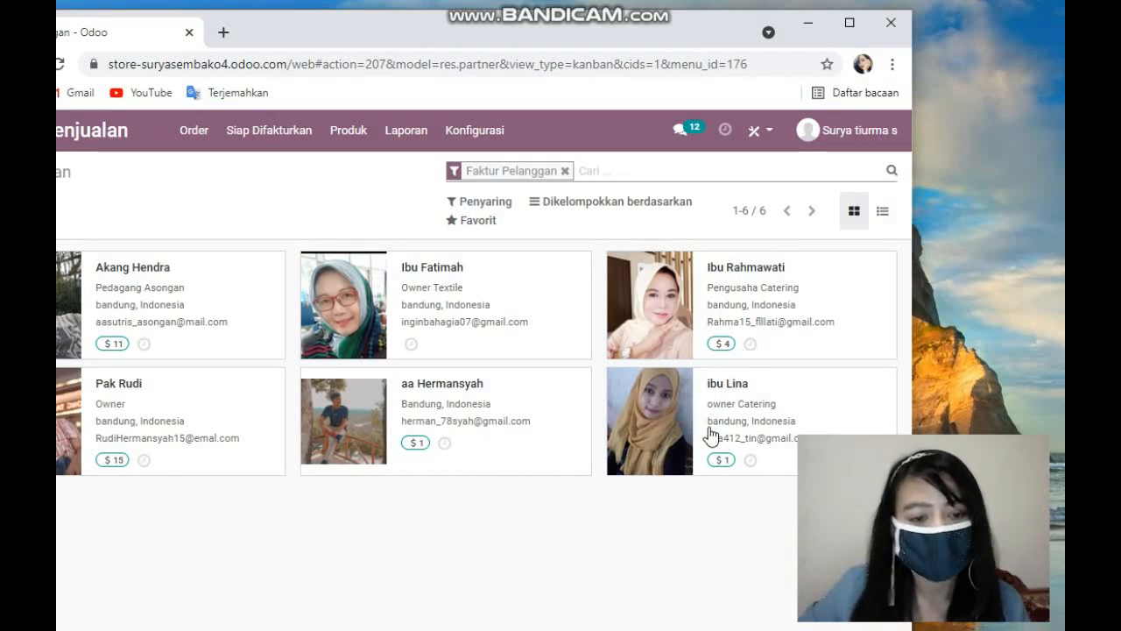
left_click(688, 418)
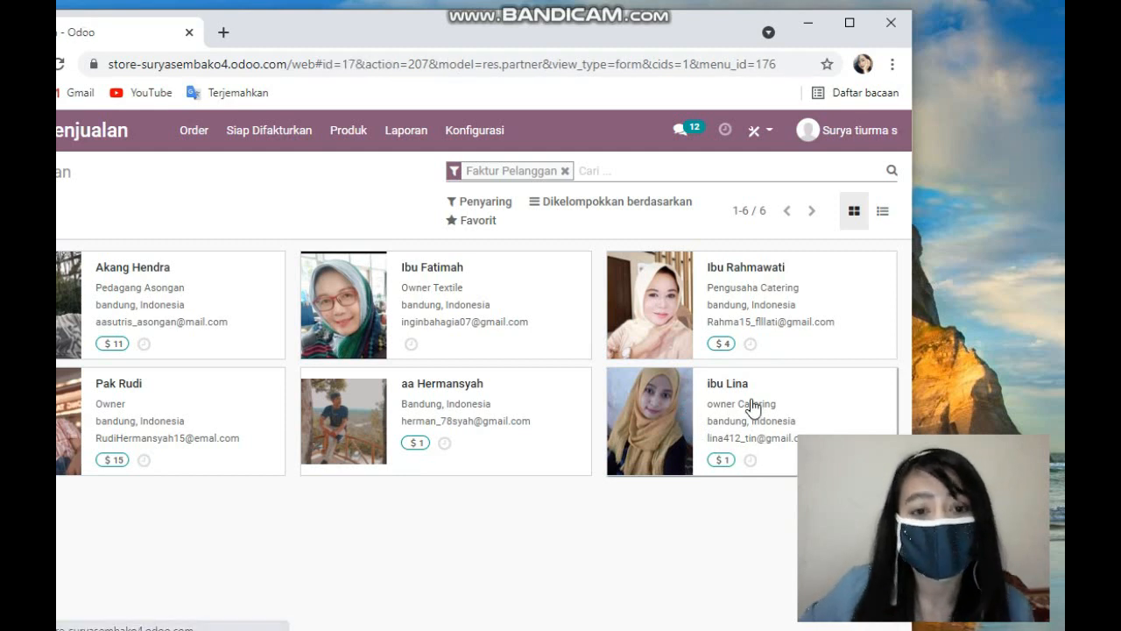
scroll(705, 365, "down", 1)
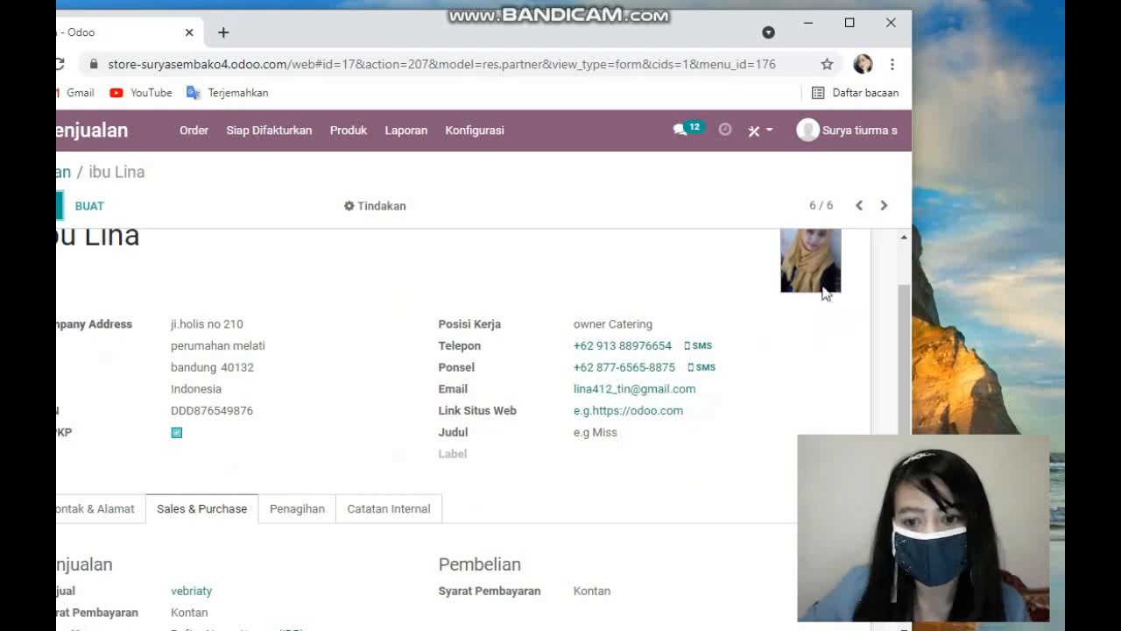
scroll(133, 538, "down", 1)
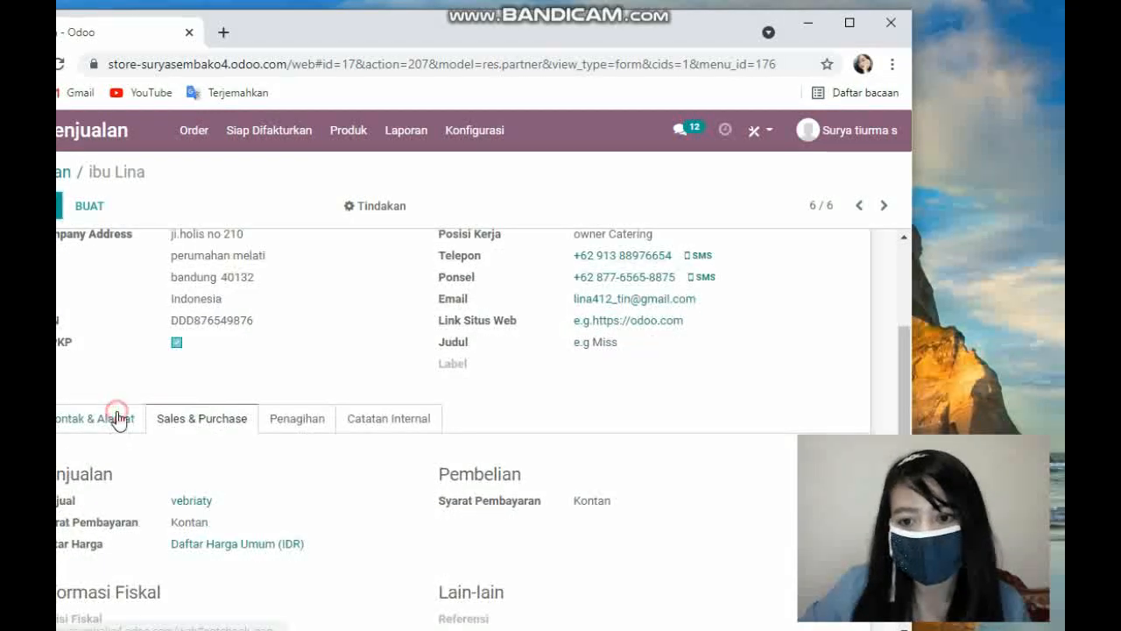
Step: View the Kontak & Alamat and Sales & Purchase tabs of ibu Lina's record
left_click(115, 419)
left_click(237, 421)
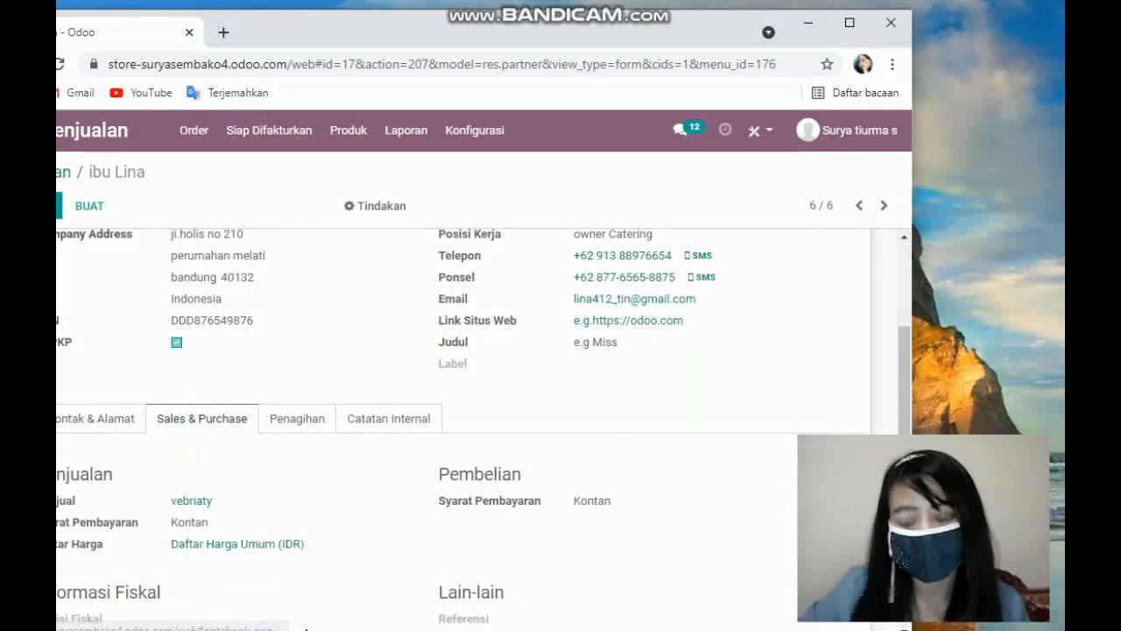
scroll(166, 442, "down", 1)
scroll(237, 499, "up", 2)
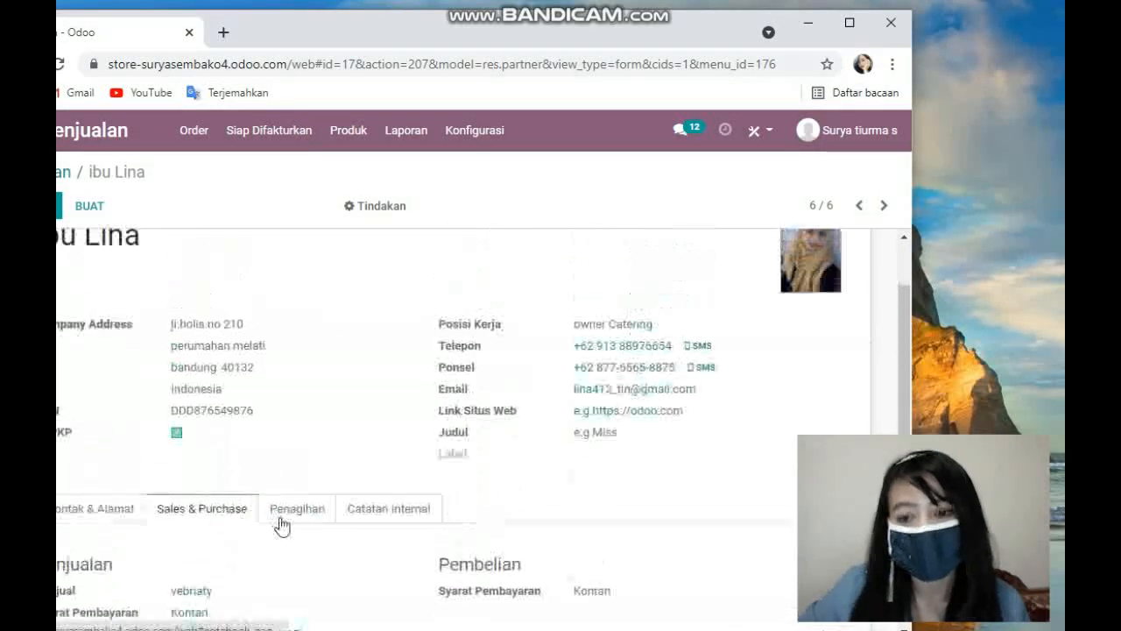
scroll(241, 525, "down", 1)
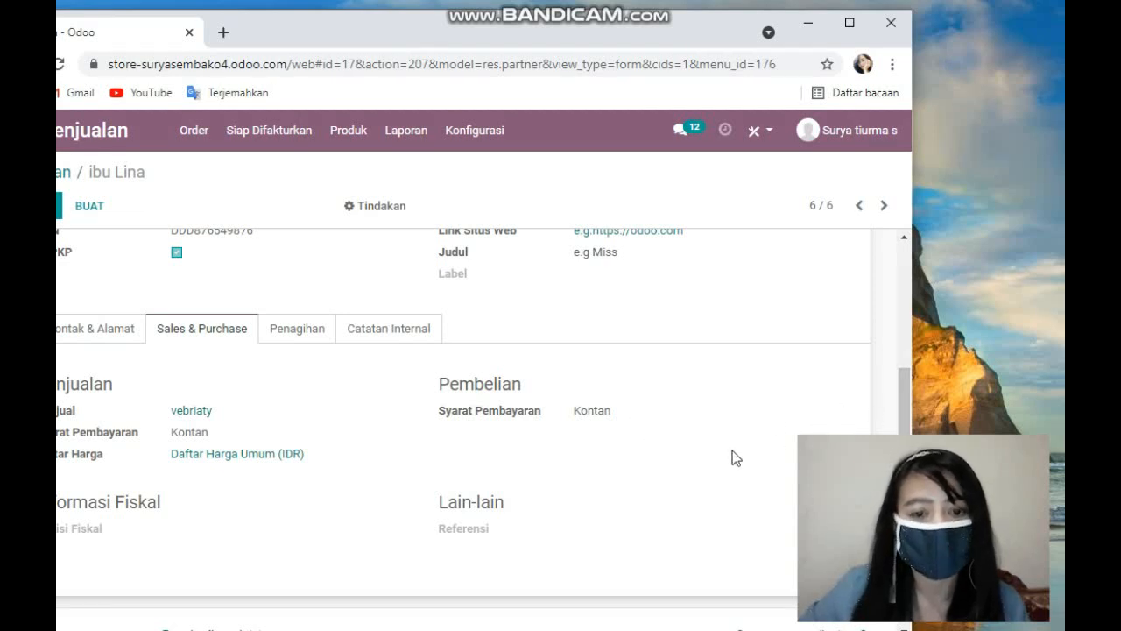
Step: Open the Penagihan tab of ibu Lina's record and review her bank account details
left_click(310, 345)
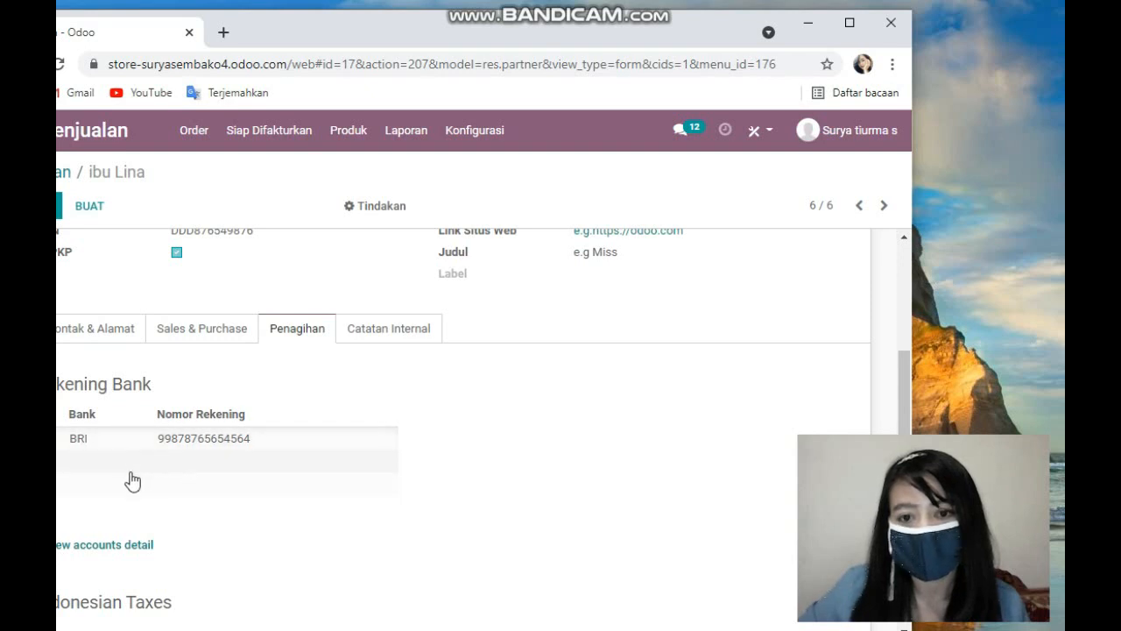
scroll(491, 484, "up", 2)
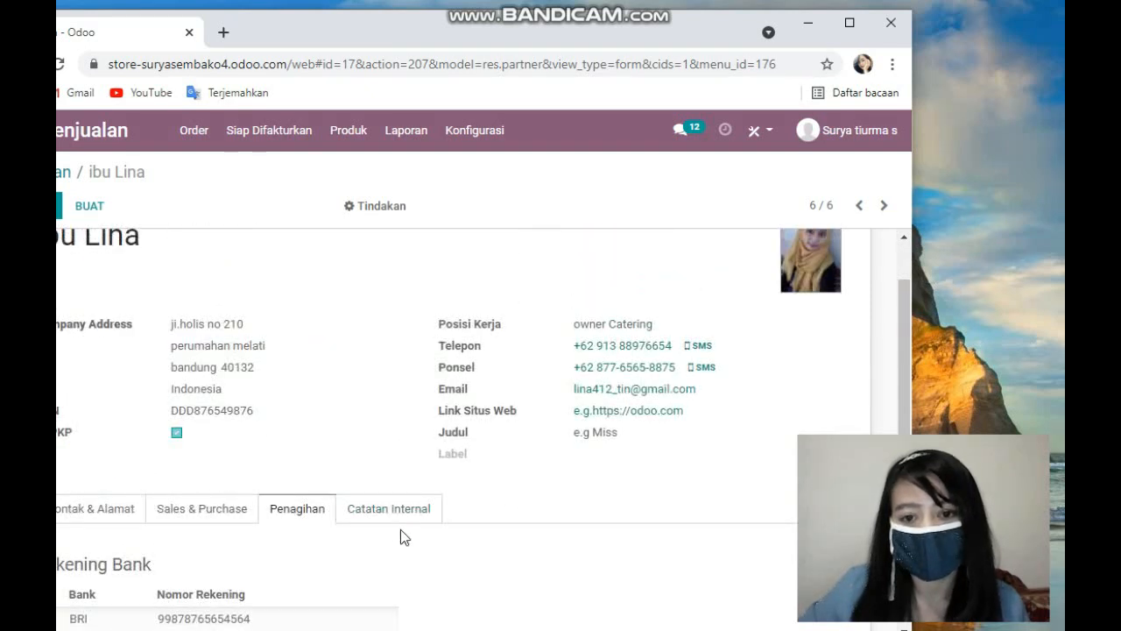
scroll(403, 520, "up", 1)
scroll(403, 520, "down", 3)
scroll(404, 505, "up", 3)
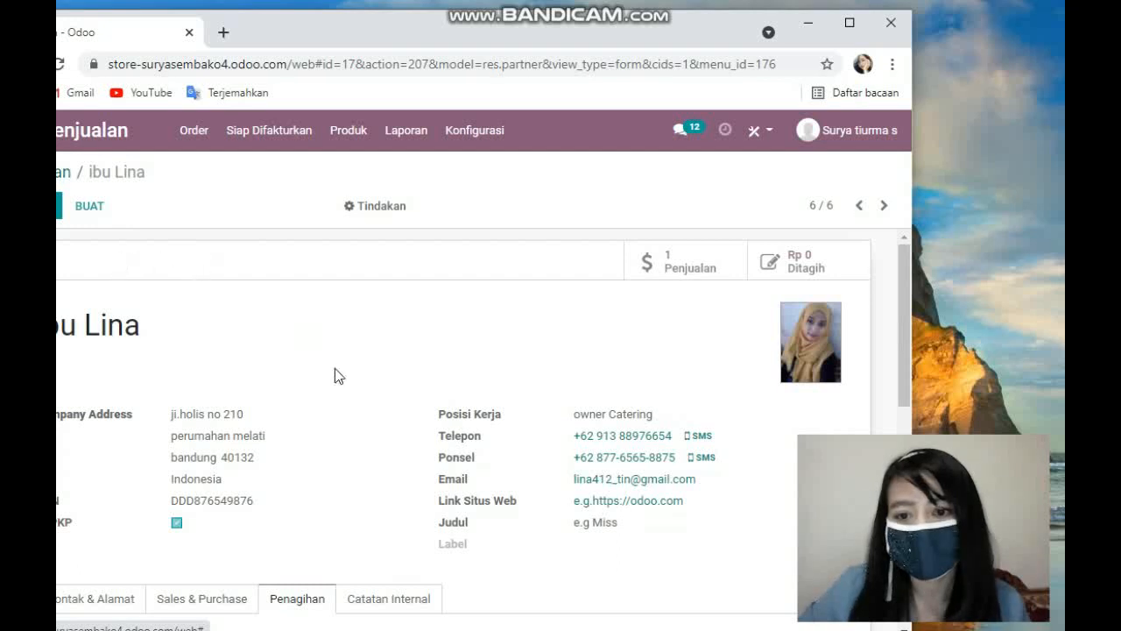
Step: Open a blank new customer form, browse its empty fields, and discard it to return to the customers list
left_click(61, 172)
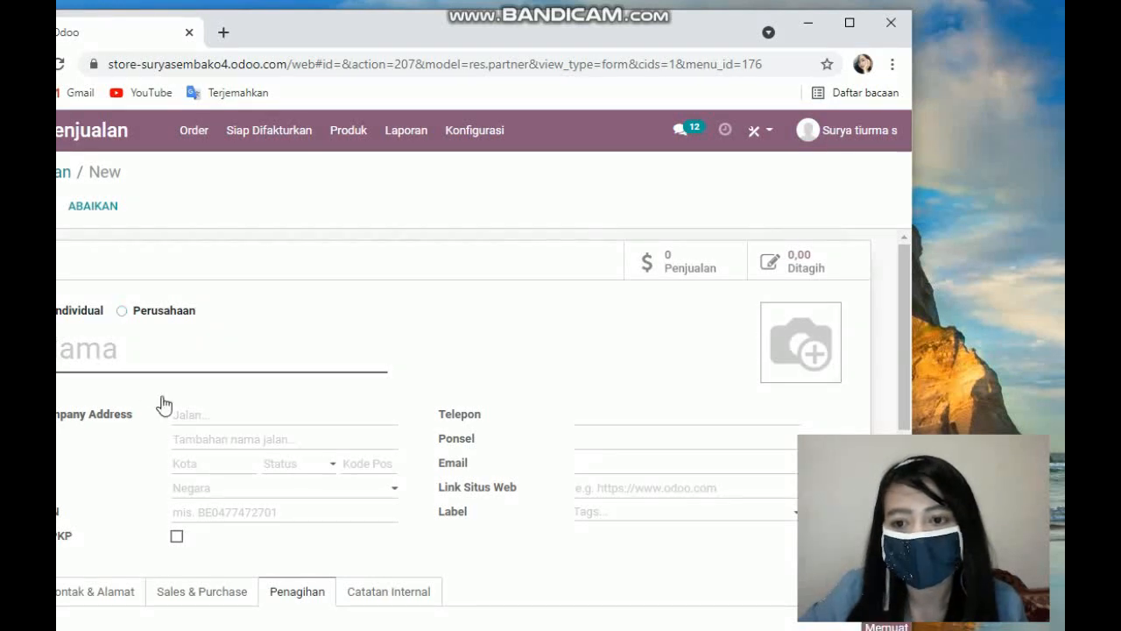
scroll(329, 367, "down", 1)
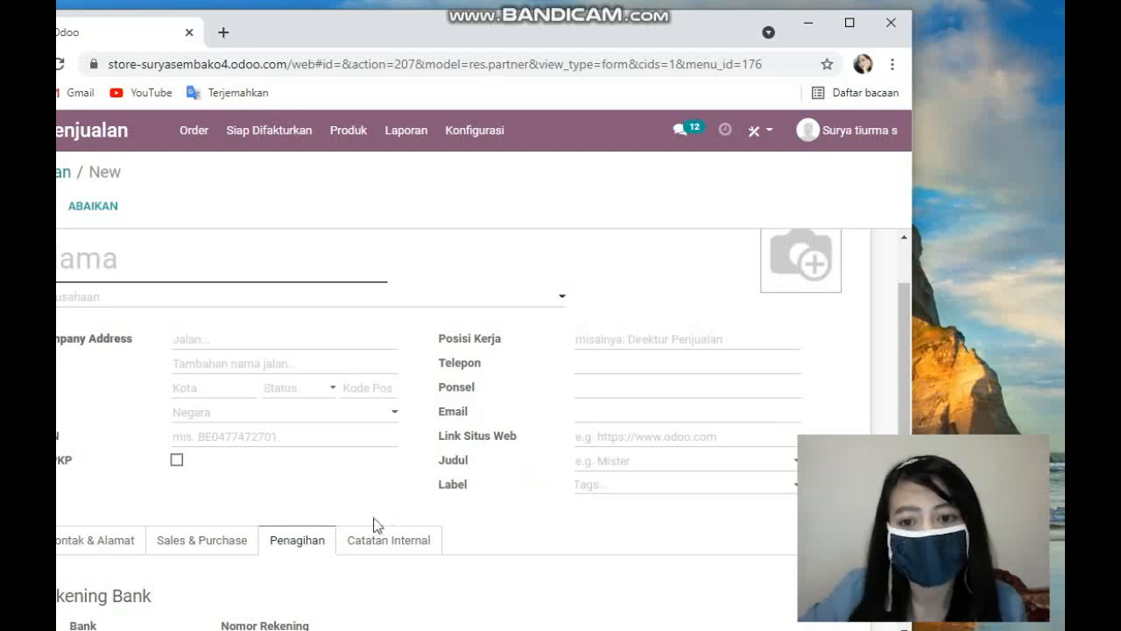
scroll(392, 502, "down", 1)
left_click(212, 457)
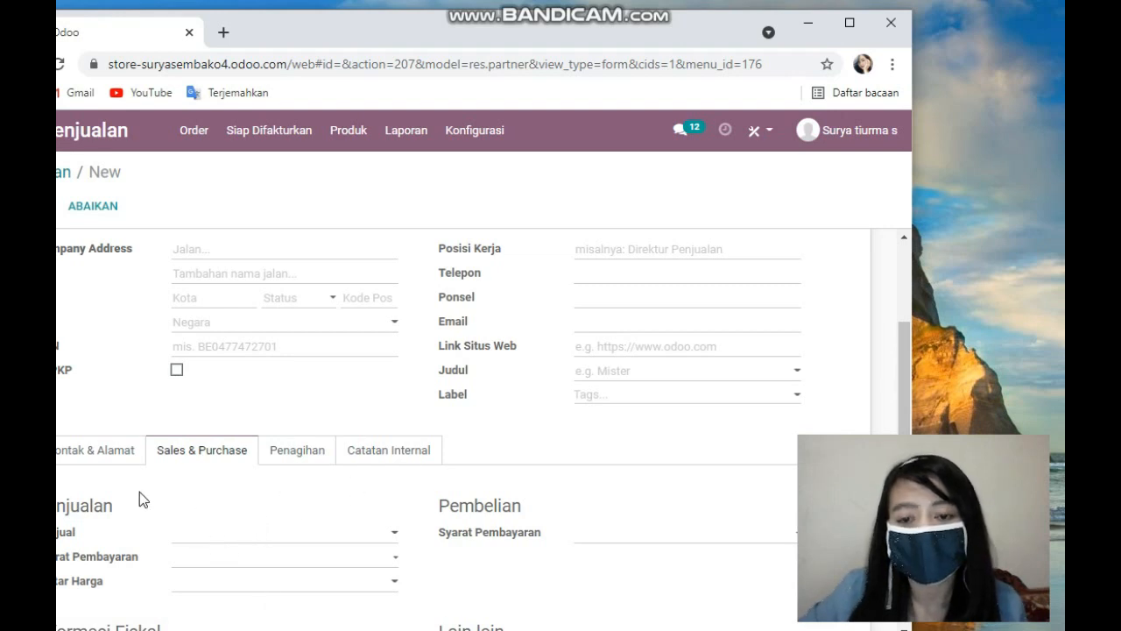
scroll(163, 406, "up", 3)
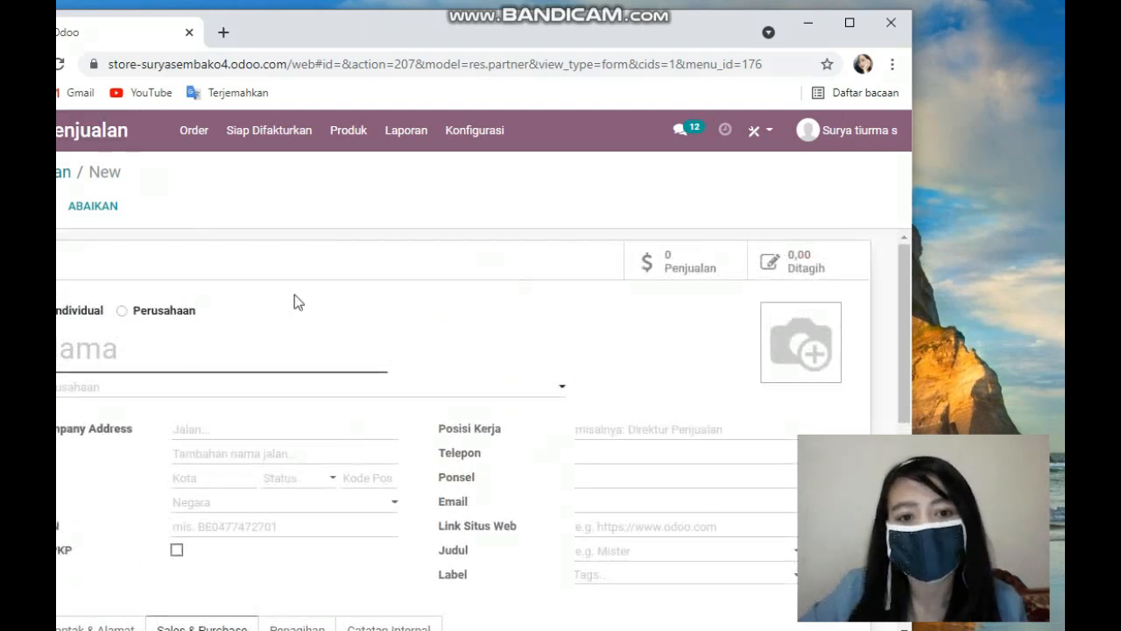
key("alt+Left")
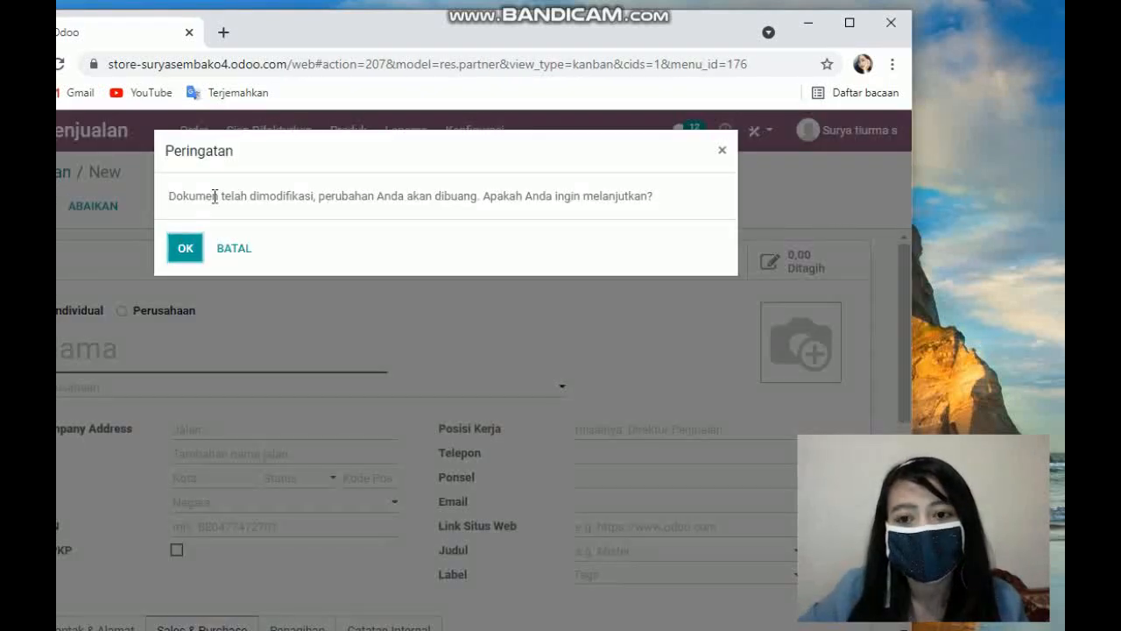
left_click(186, 248)
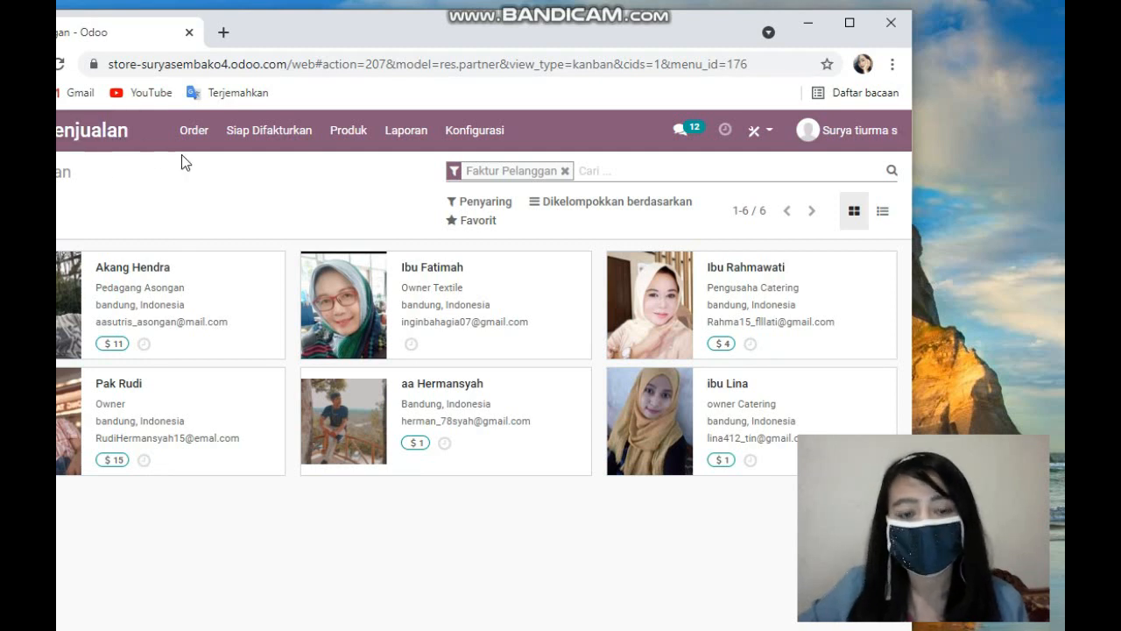
Step: Open Penawaran under Order to start a new quotation form
left_click(194, 133)
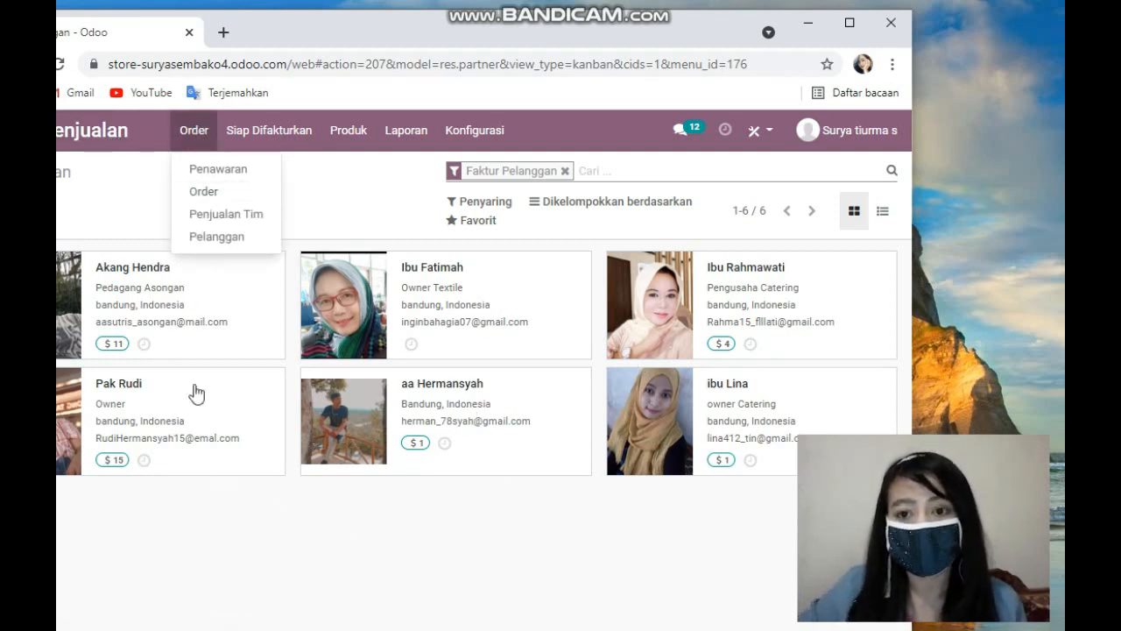
left_click(233, 170)
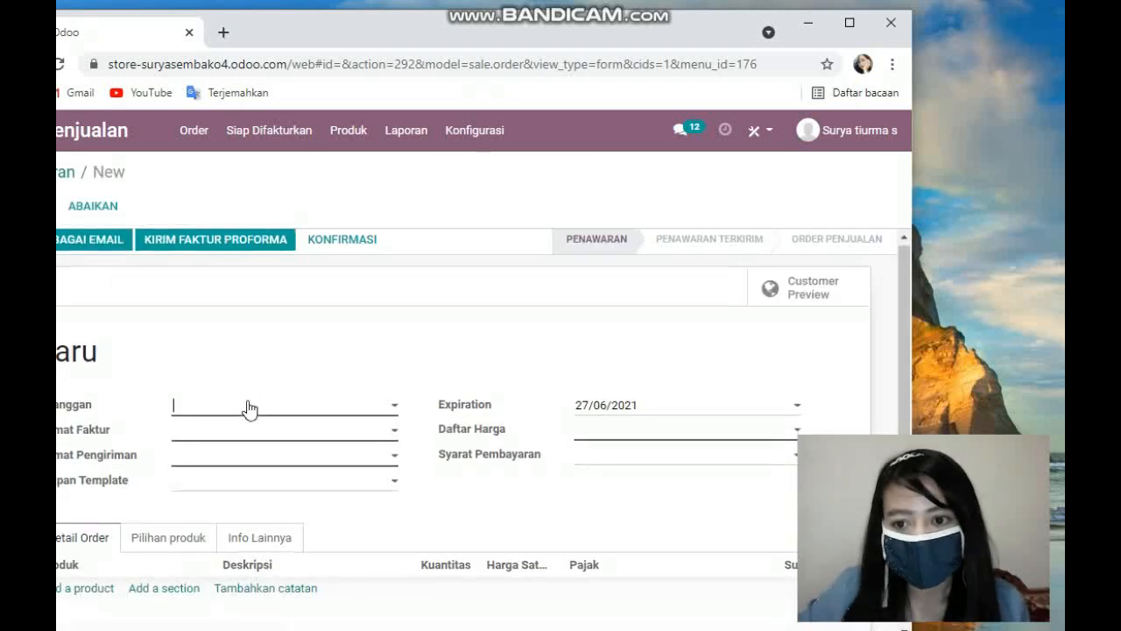
scroll(248, 408, "down", 1)
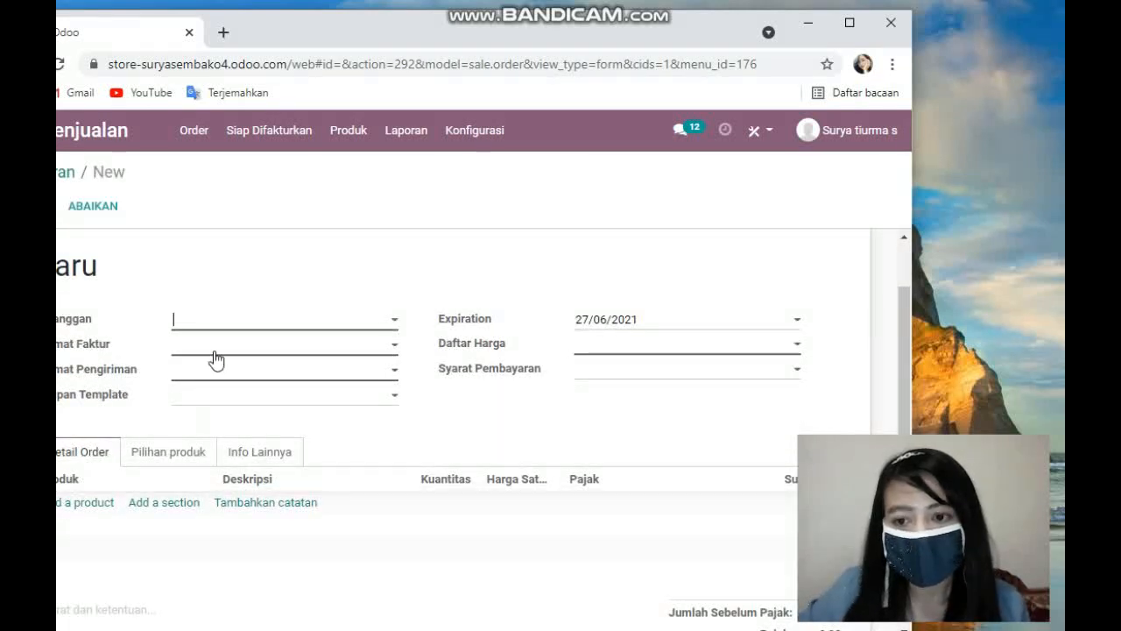
Step: Browse the customer choices on the new quotation form, then leave it for the quotations list
left_click(392, 321)
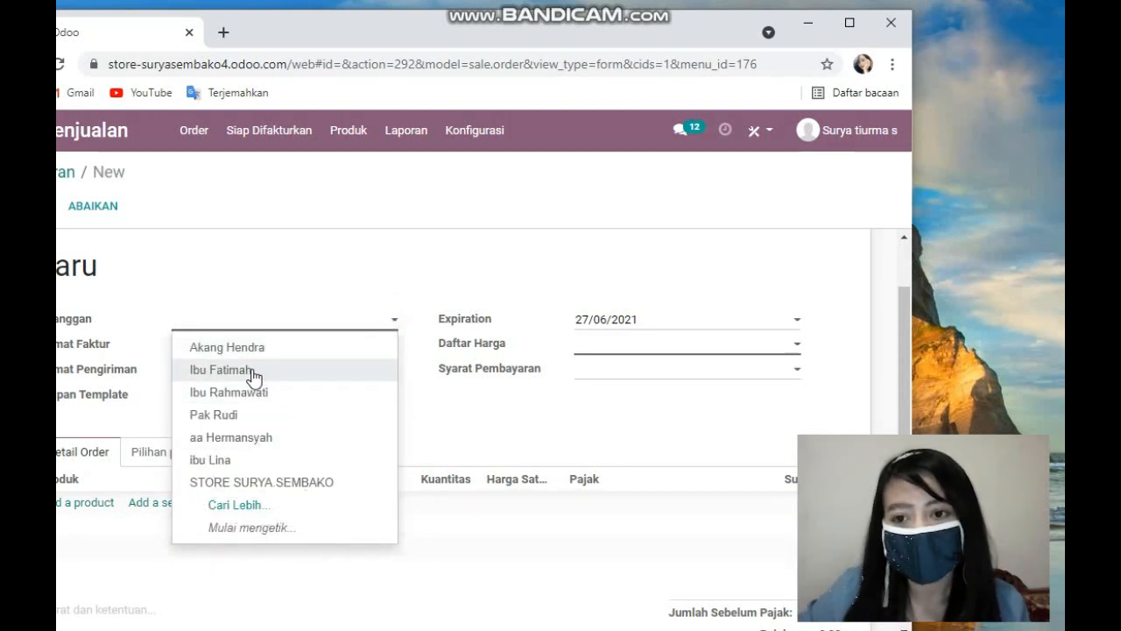
left_click_drag(175, 233, 350, 255)
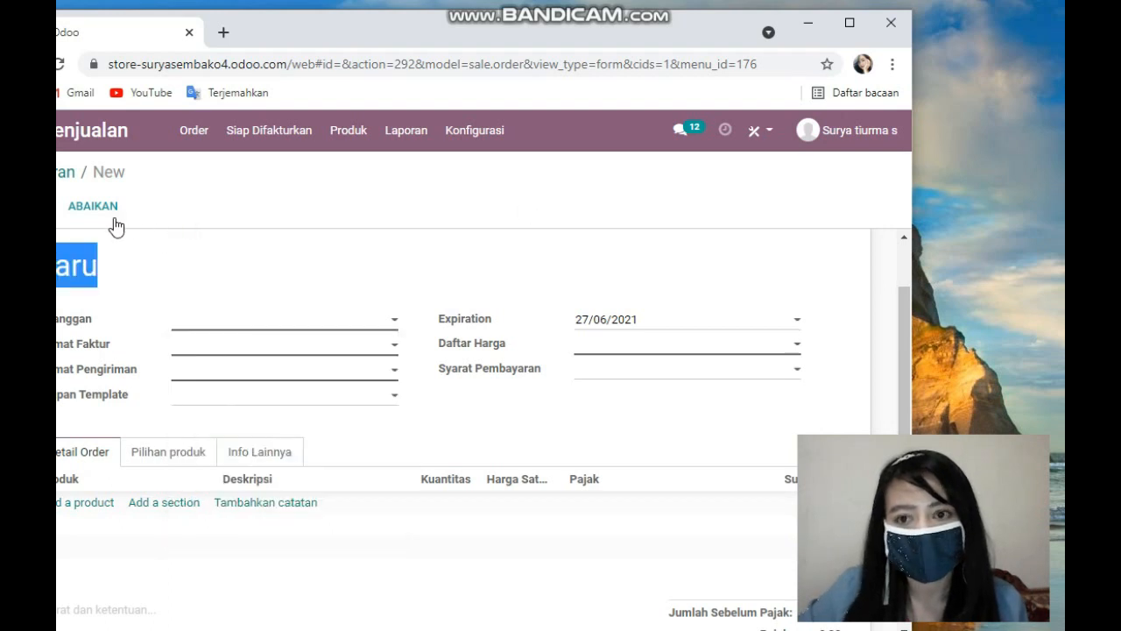
left_click(371, 351)
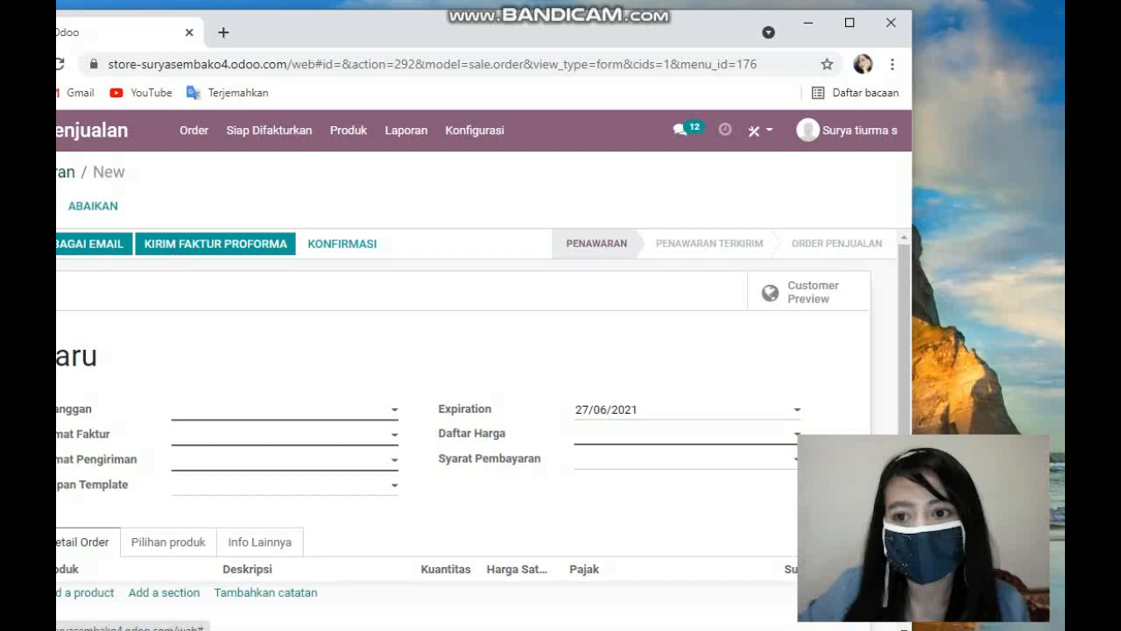
left_click(61, 172)
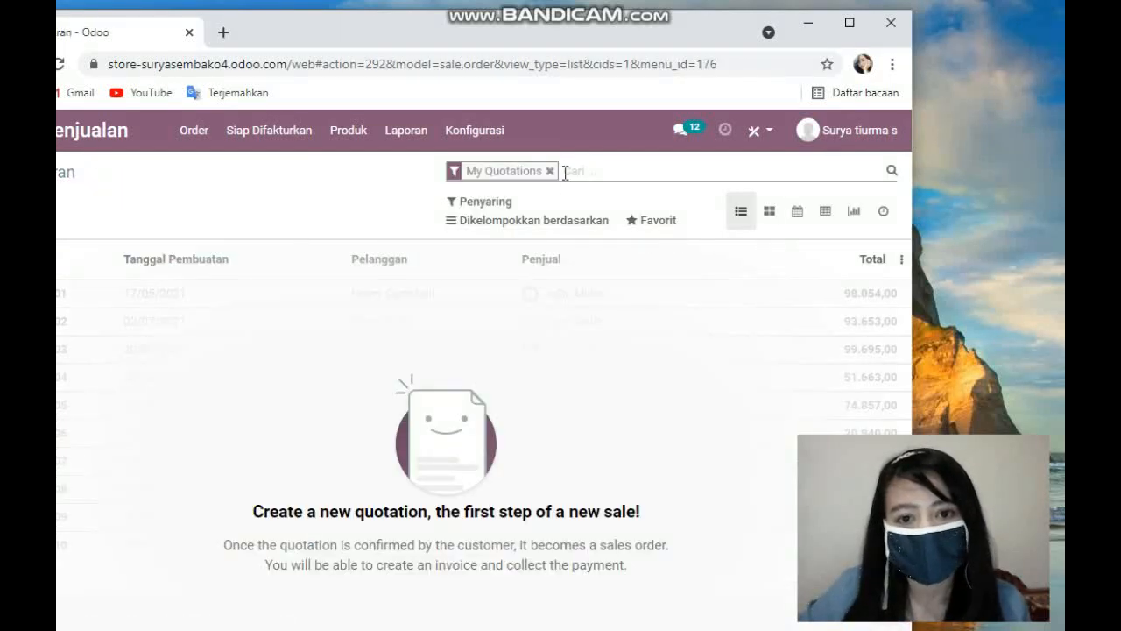
Step: Remove the My Quotations filter to list all quotations
left_click(550, 172)
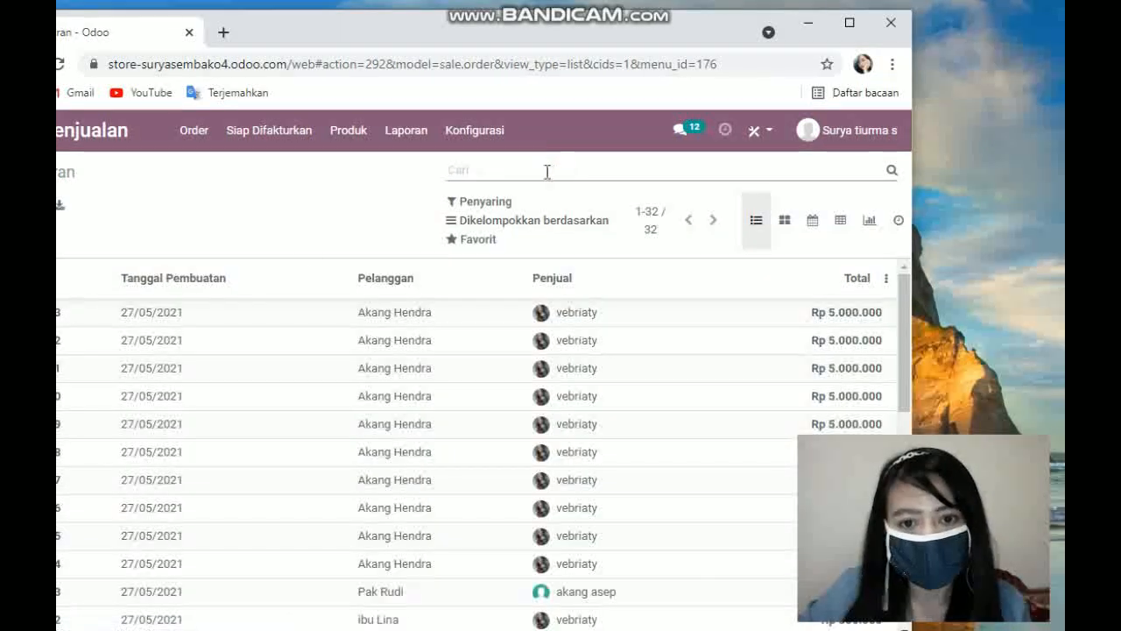
scroll(96, 397, "down", 2)
scroll(318, 377, "up", 3)
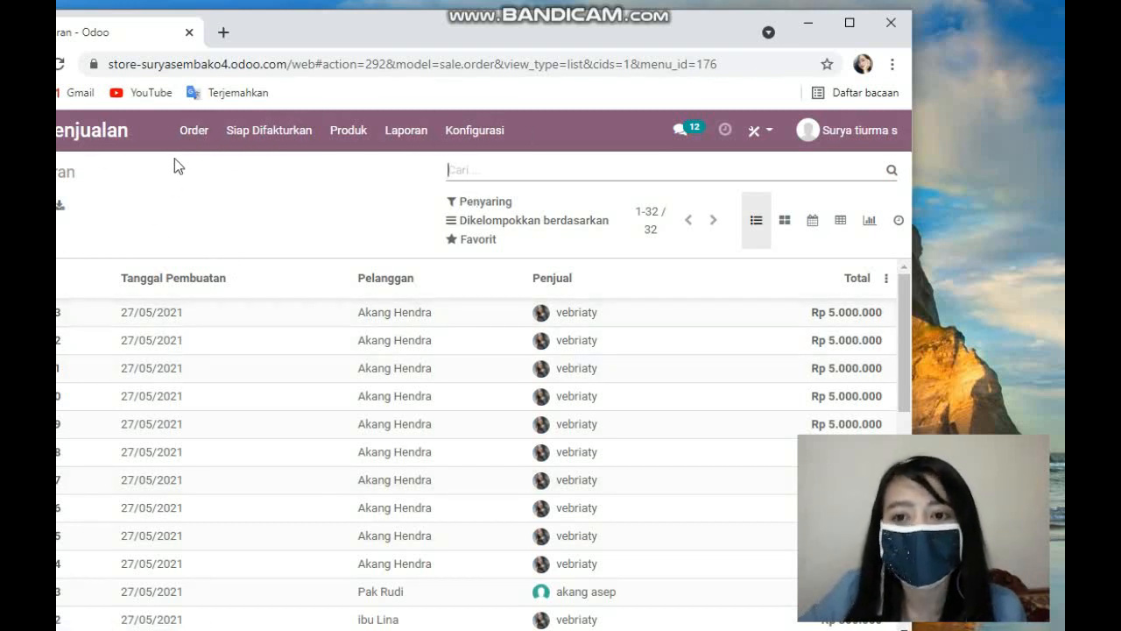
Step: Reopen the Penawaran quotations list and clear its My Quotations filter again
left_click(194, 136)
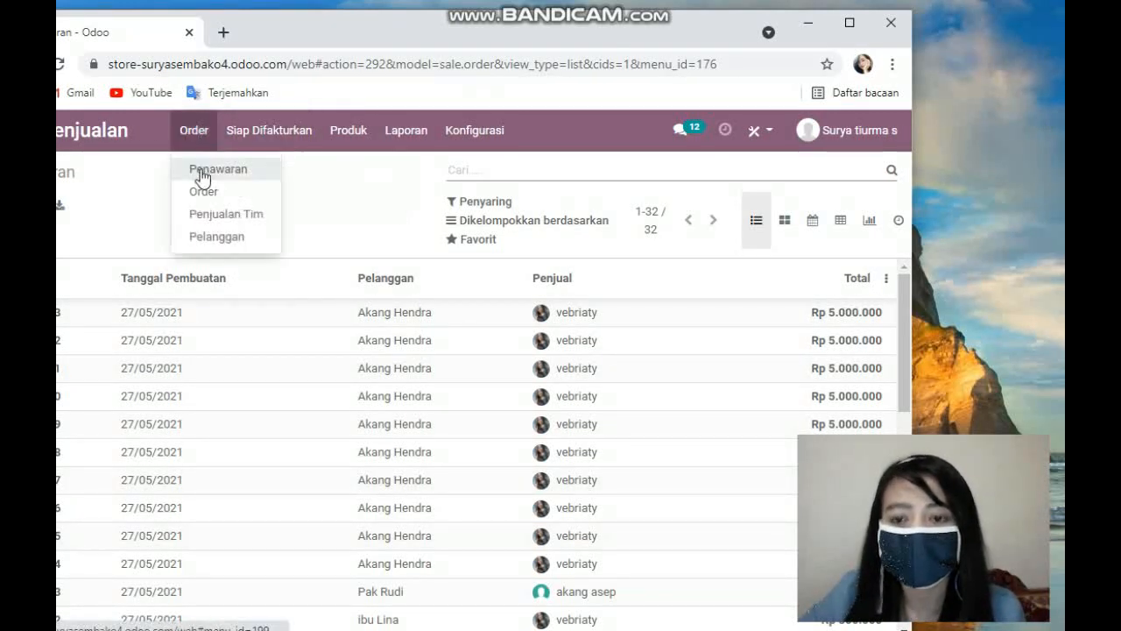
mouse_move(337, 128)
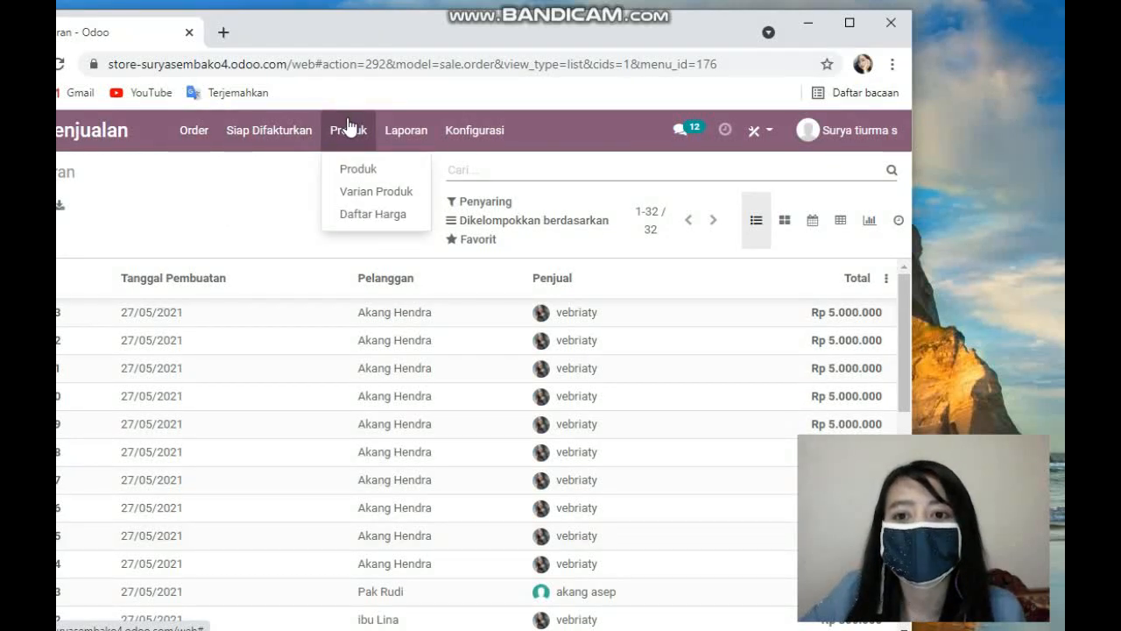
mouse_move(206, 132)
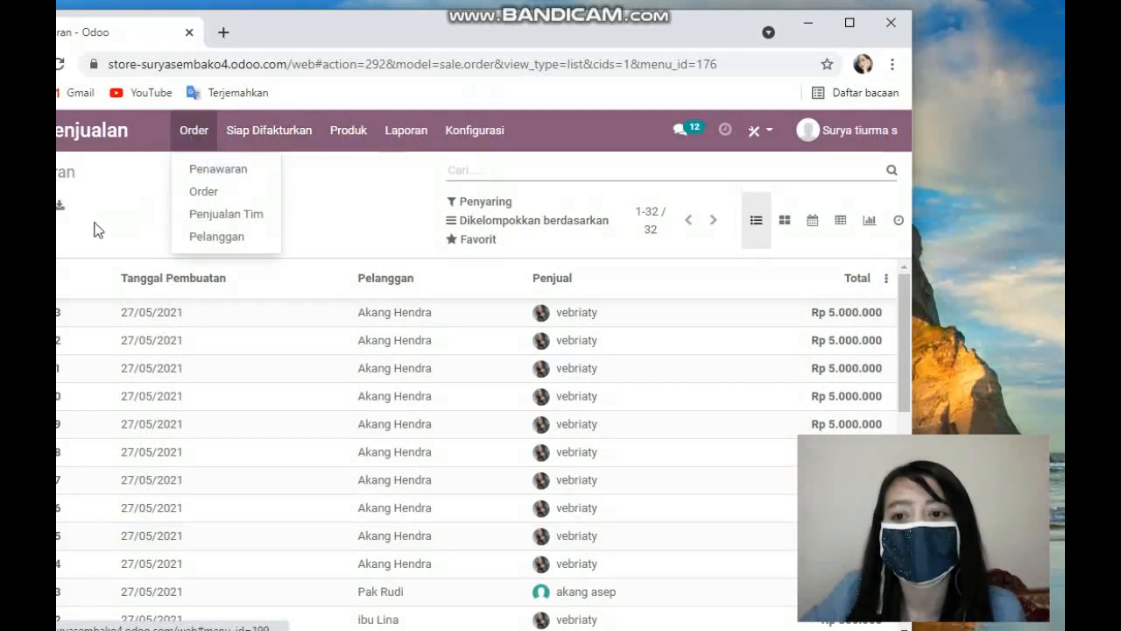
mouse_move(276, 133)
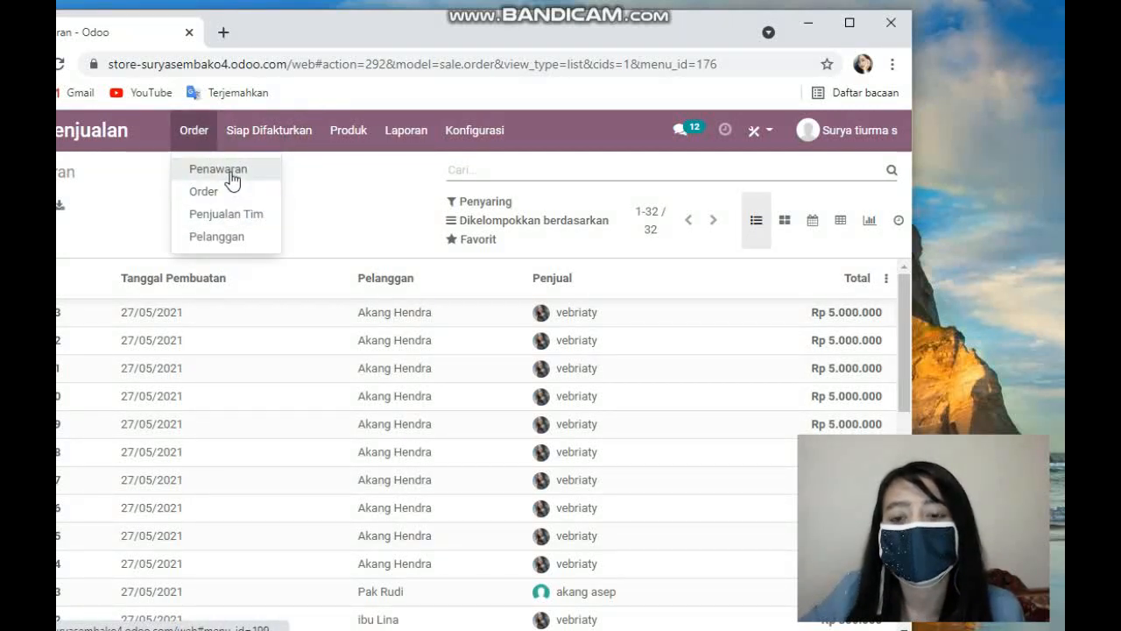
left_click(231, 178)
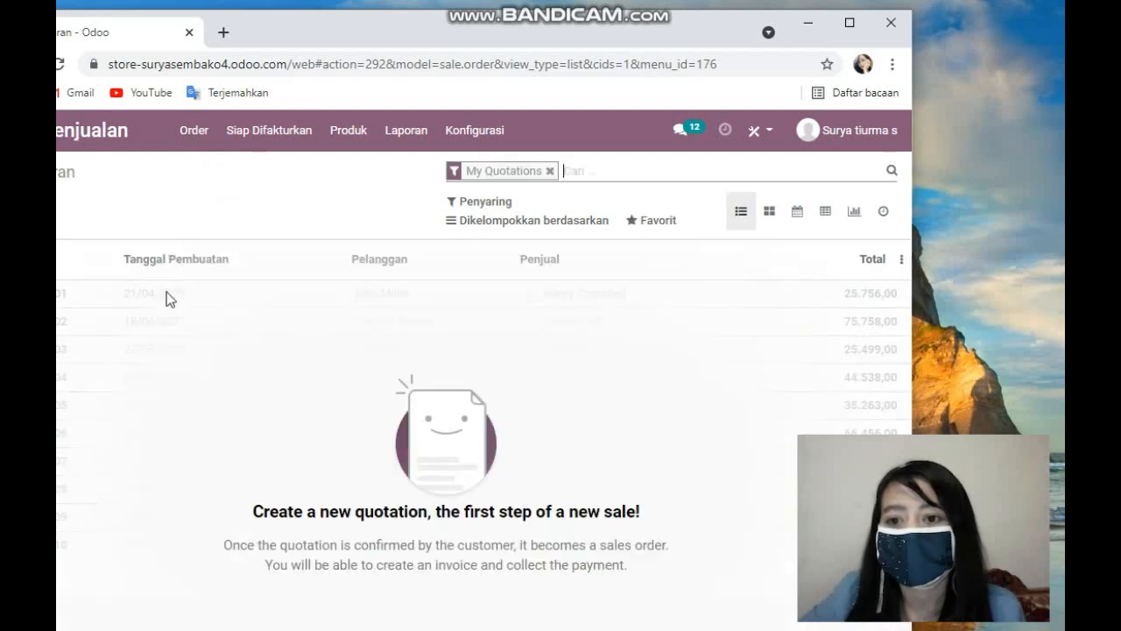
left_click(552, 170)
Step: Scroll through the quotations list to review customers, salespeople and totals
scroll(321, 333, "down", 2)
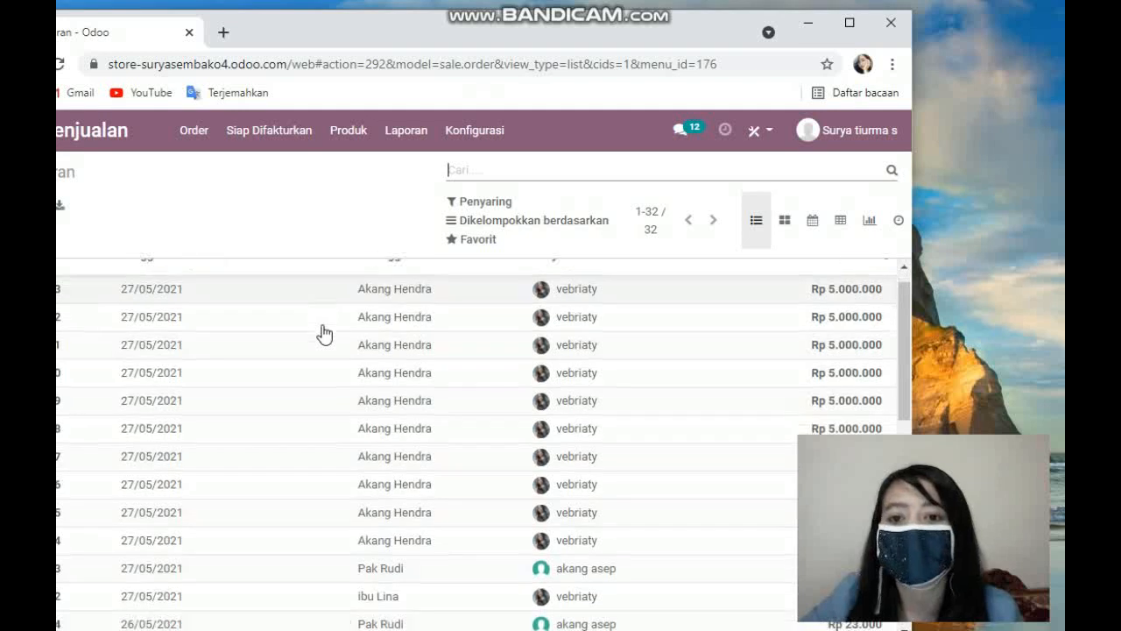
scroll(219, 344, "up", 2)
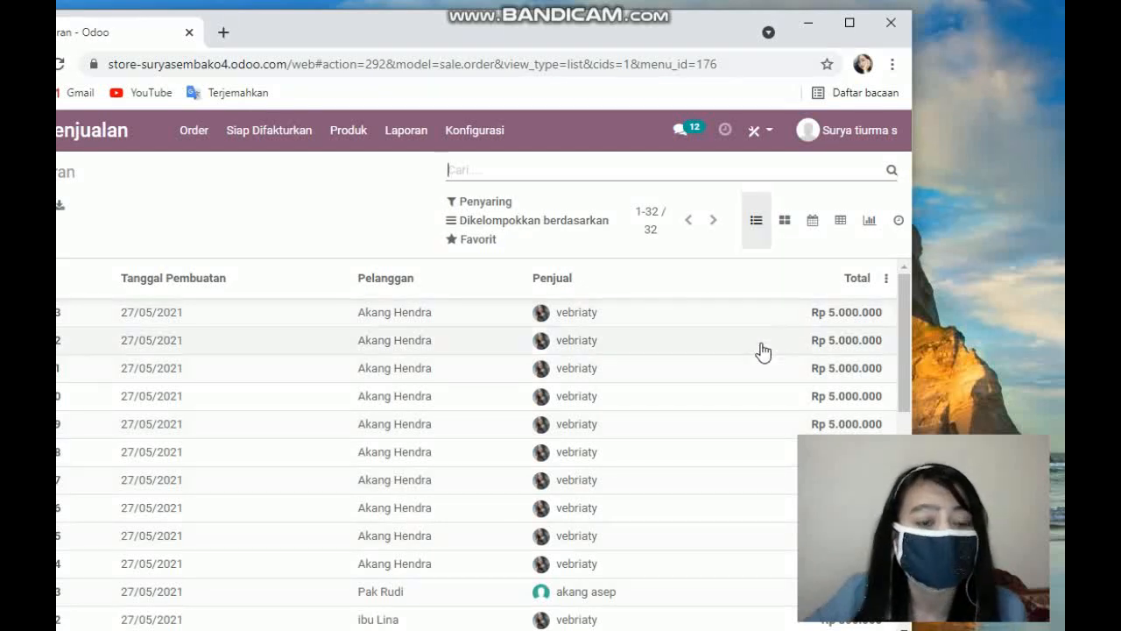
scroll(873, 345, "down", 1)
scroll(859, 328, "up", 1)
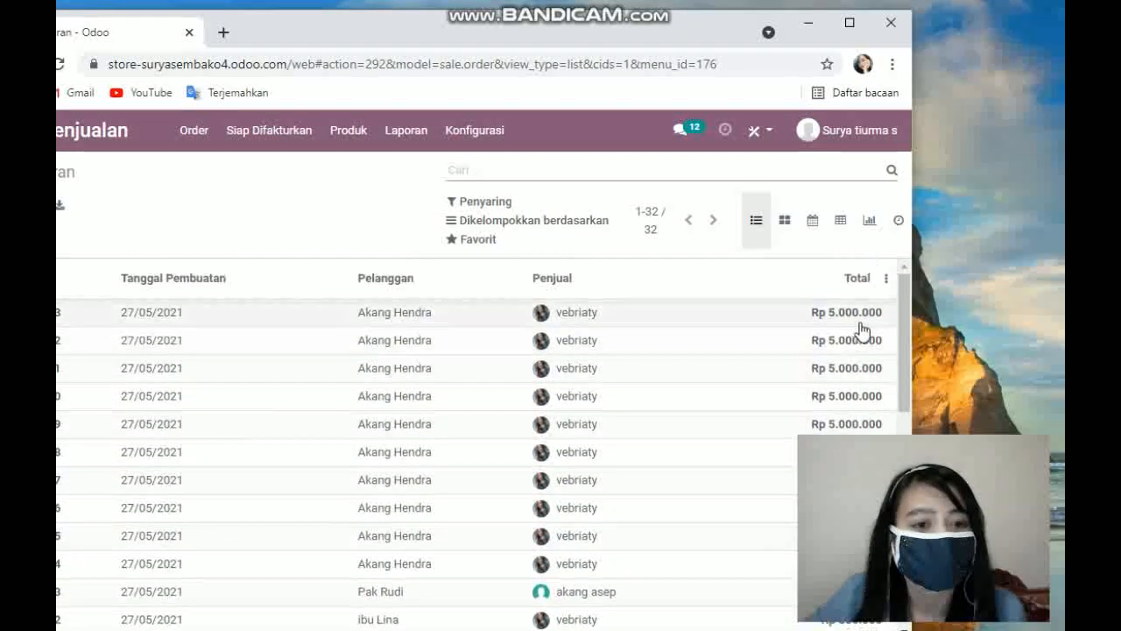
scroll(867, 347, "down", 2)
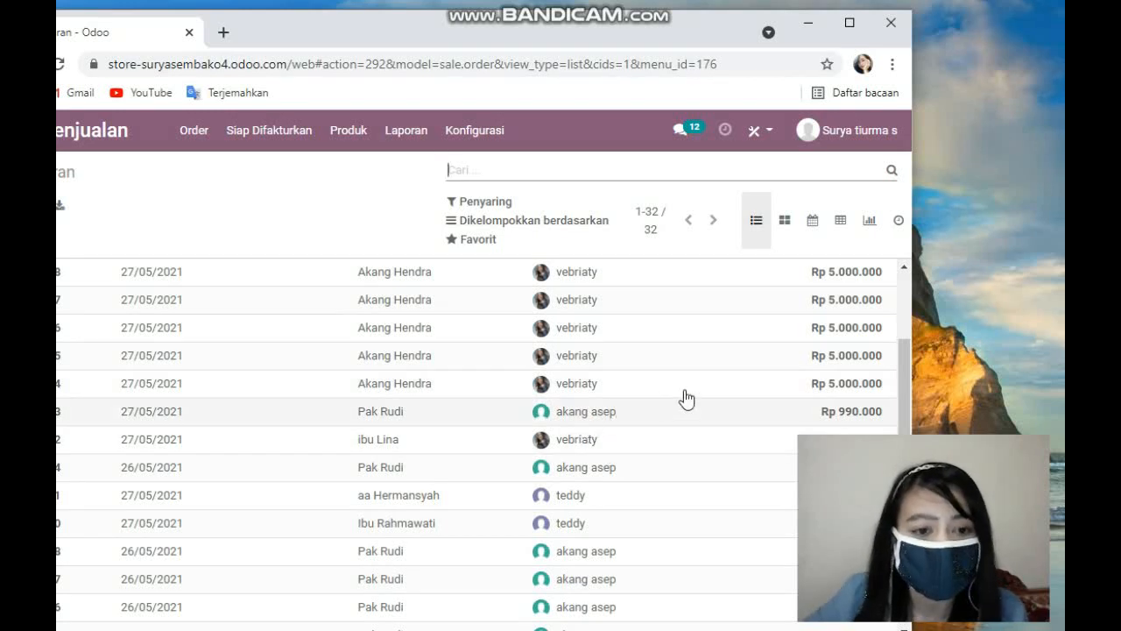
scroll(696, 396, "down", 1)
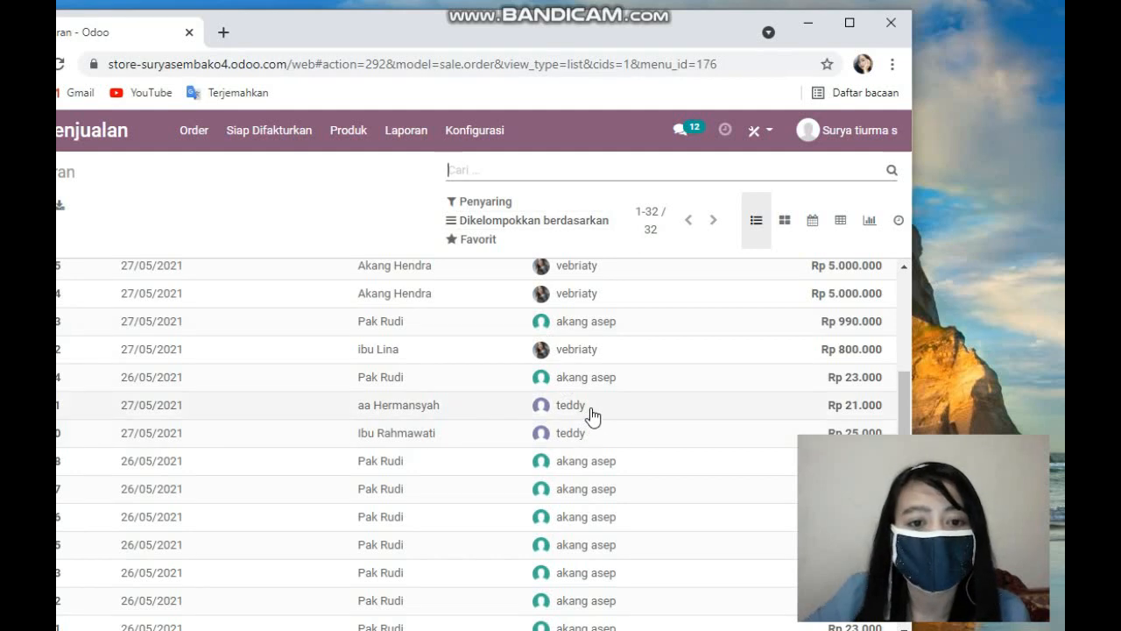
scroll(736, 387, "down", 1)
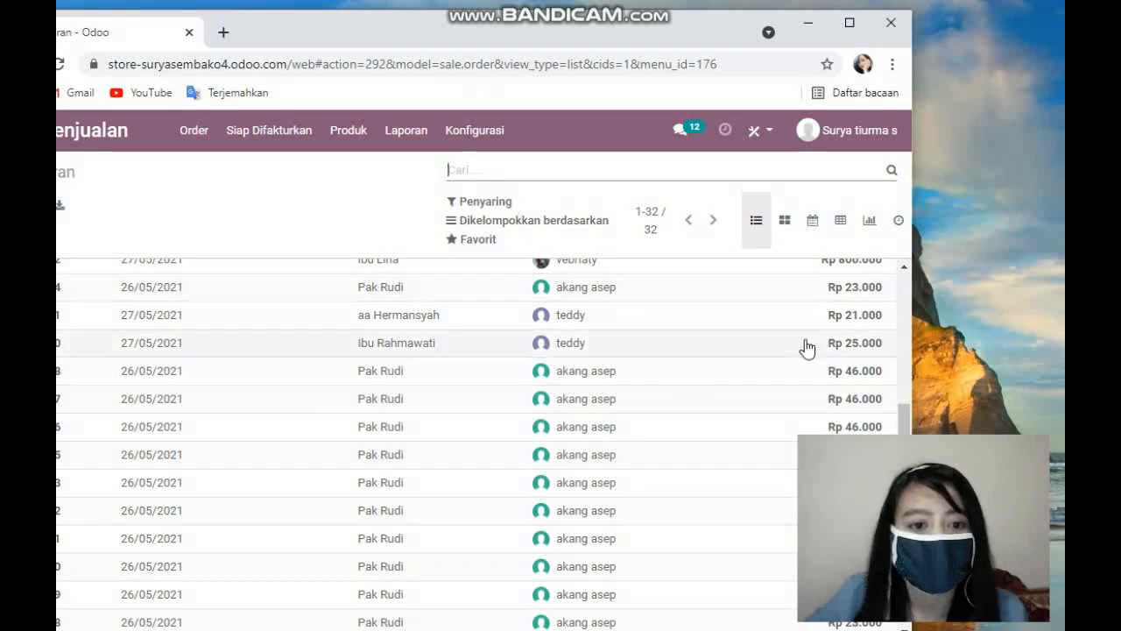
scroll(644, 434, "down", 1)
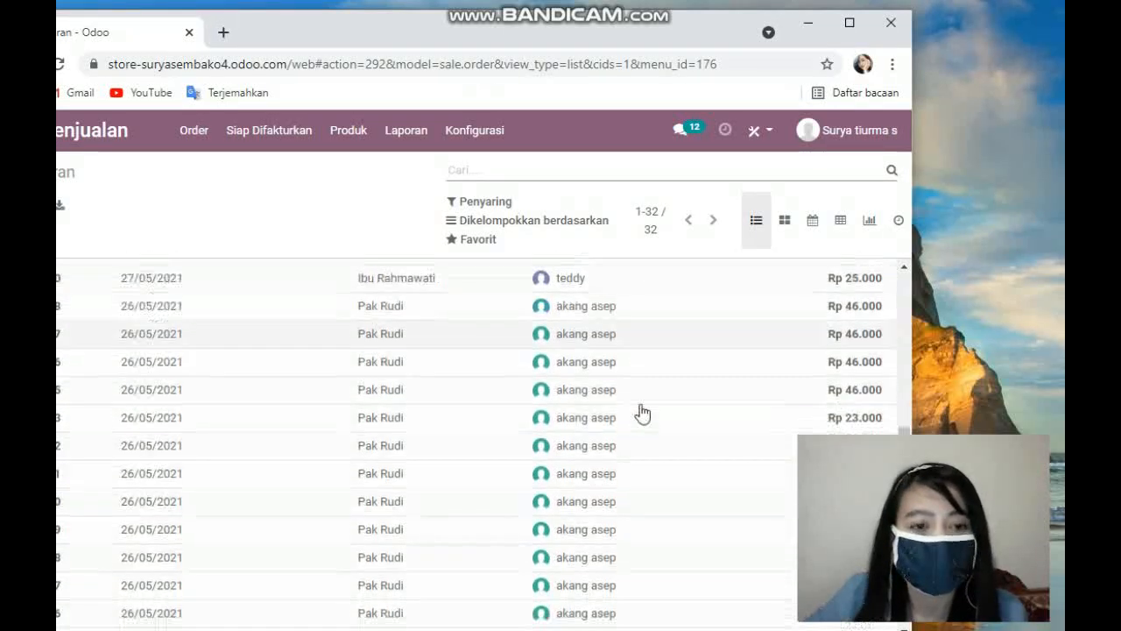
scroll(698, 364, "up", 5)
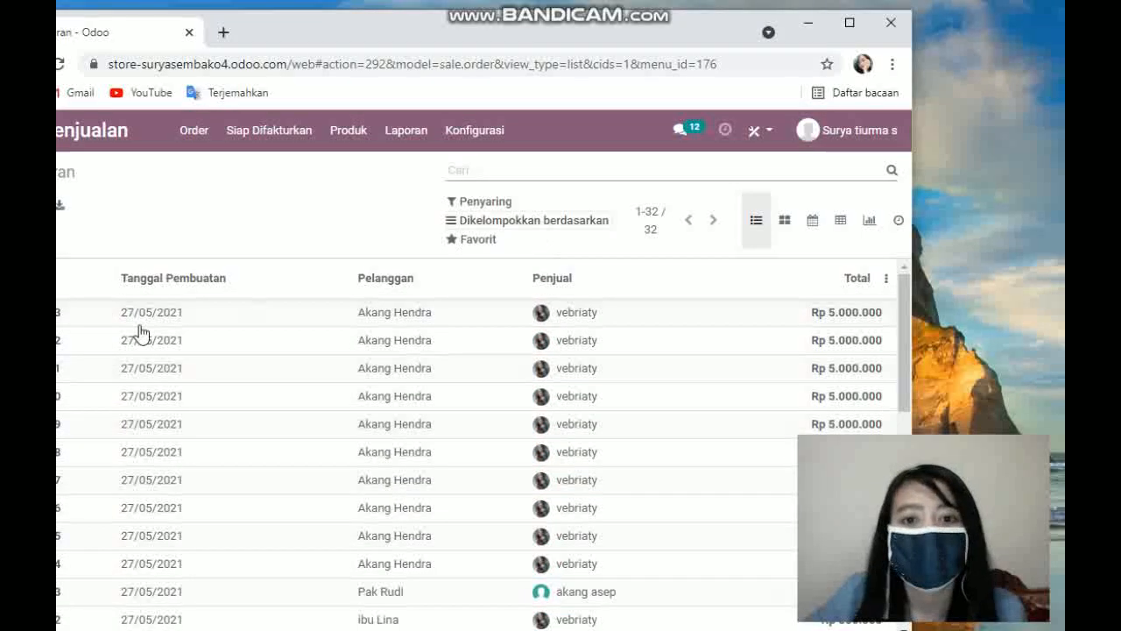
left_click(201, 130)
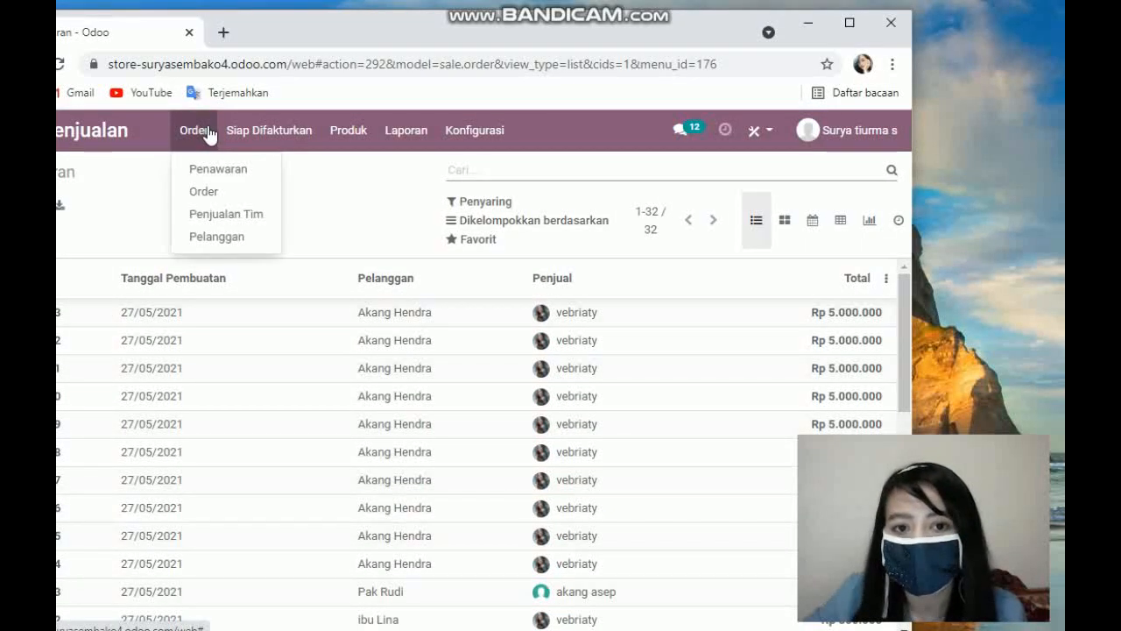
left_click(226, 214)
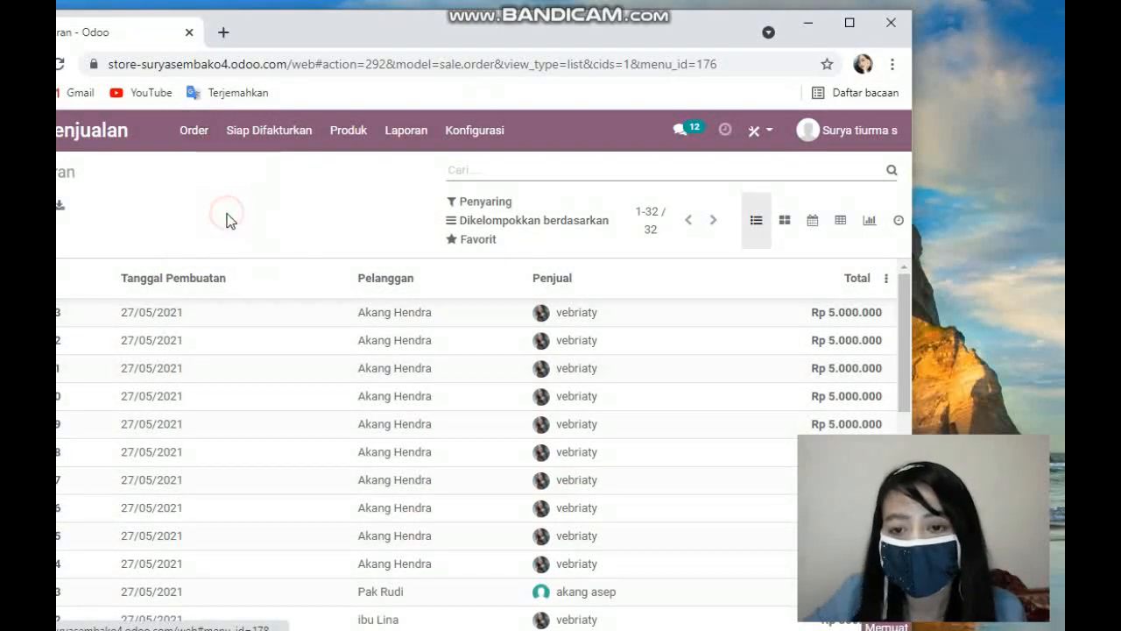
left_click(194, 131)
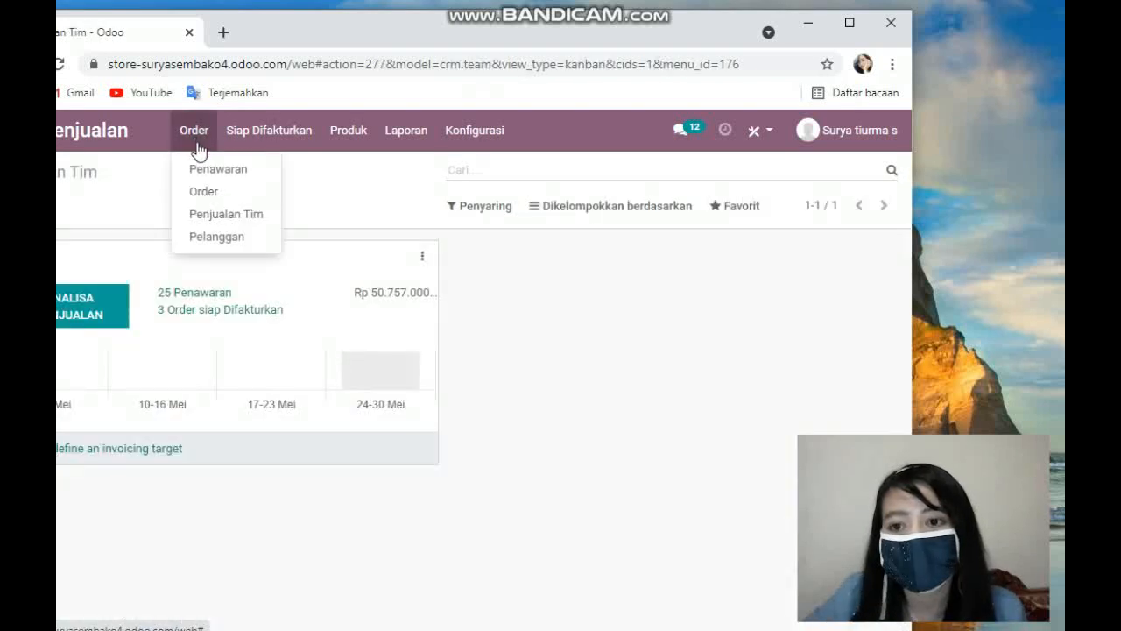
left_click(239, 225)
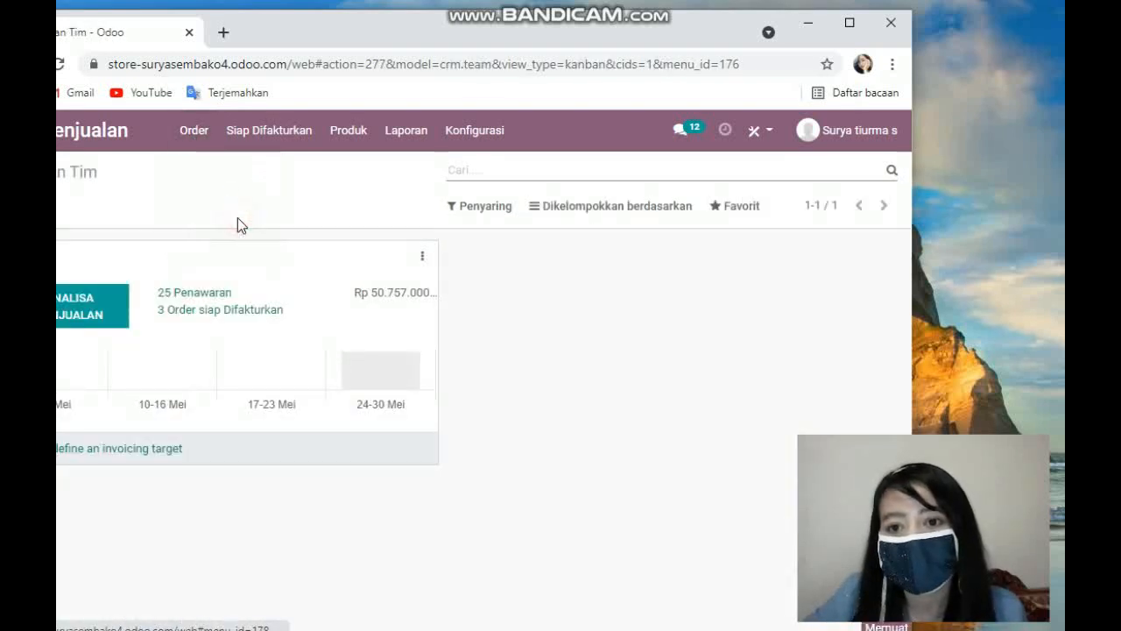
left_click(193, 132)
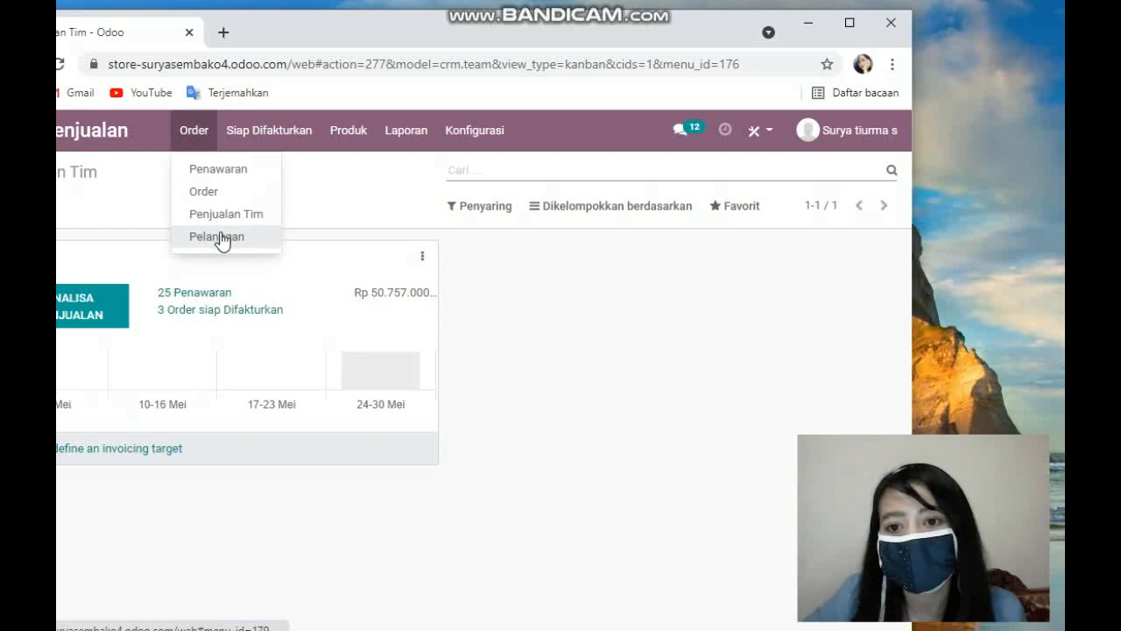
left_click(219, 171)
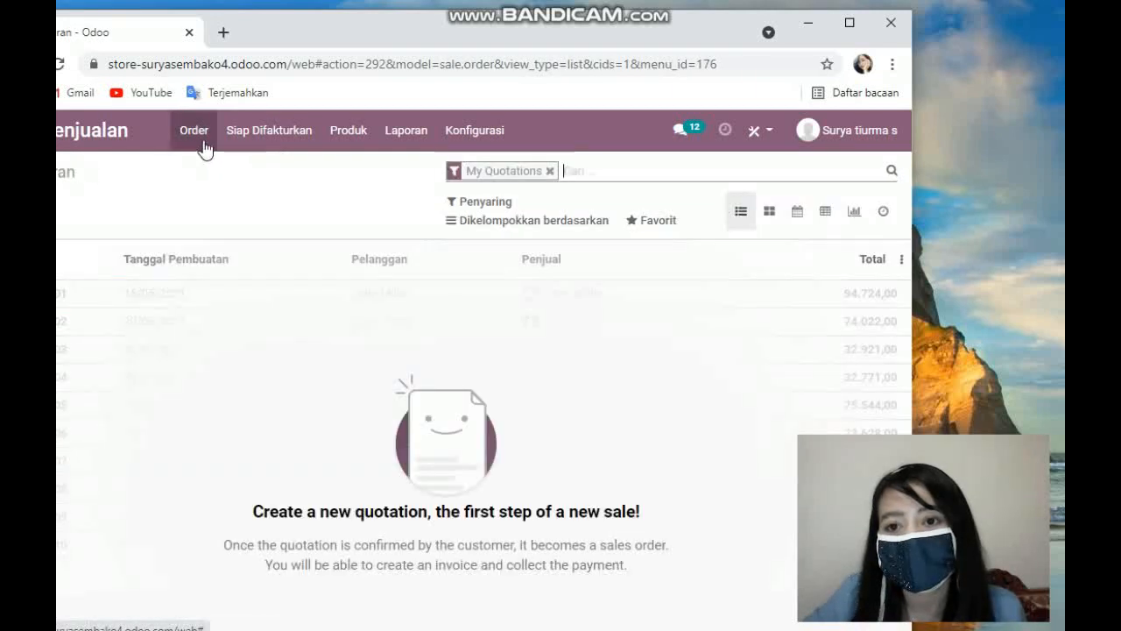
Step: Open the Penjualan Tim overview and its list of the team's quotations
left_click(215, 137)
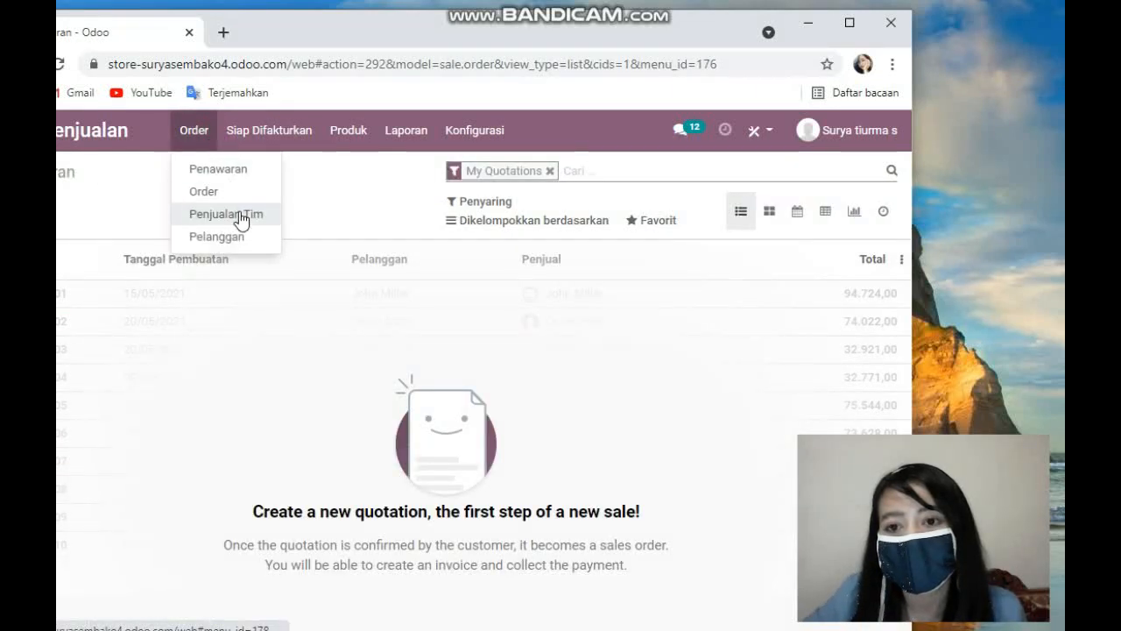
left_click(240, 215)
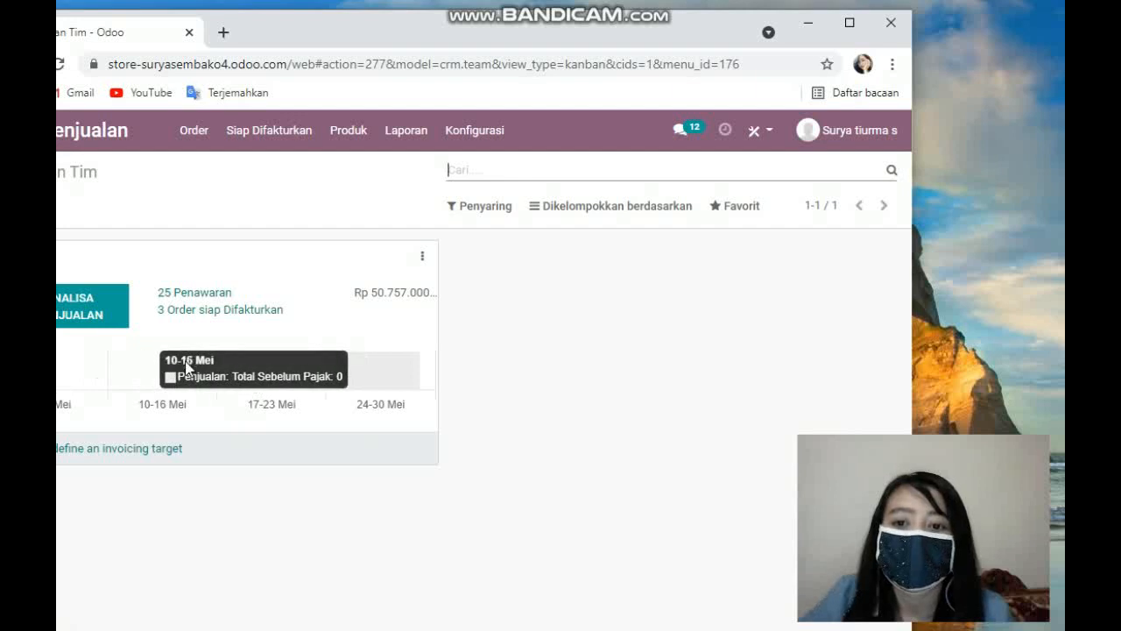
left_click(211, 299)
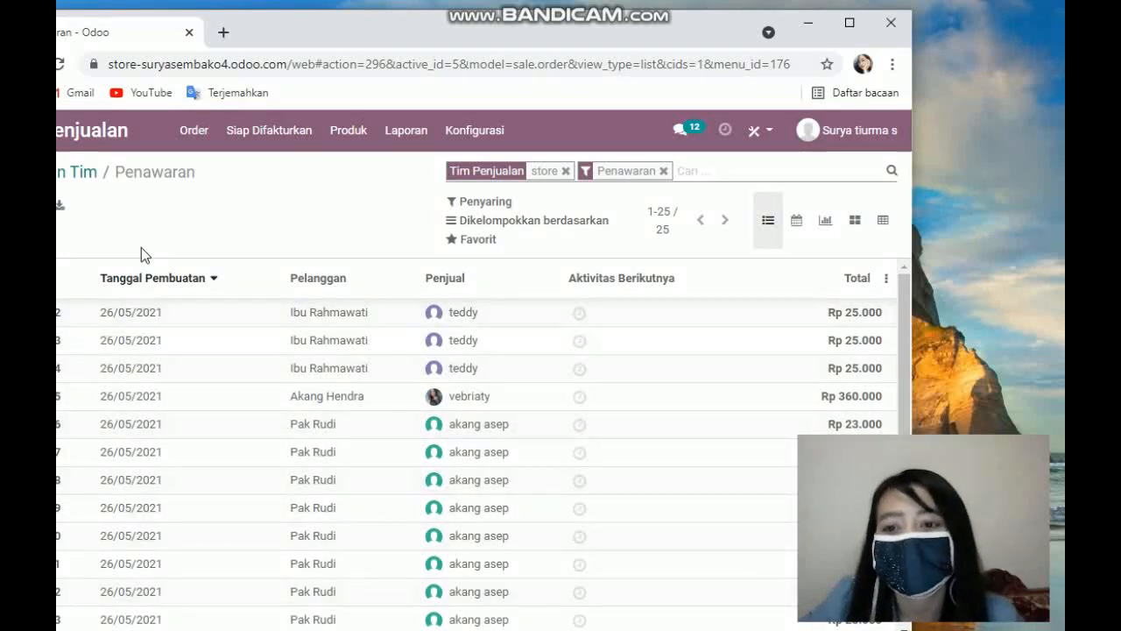
scroll(134, 347, "down", 1)
scroll(140, 368, "up", 1)
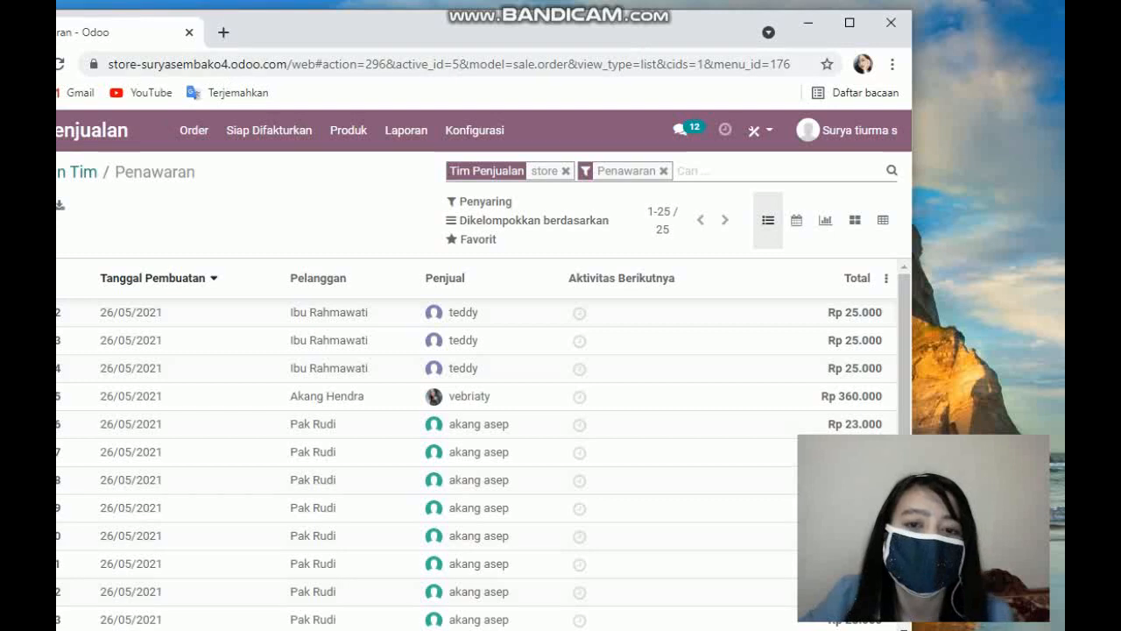
Step: Open the Produk catalogue and scroll through the products available for sale
left_click(359, 133)
left_click(366, 171)
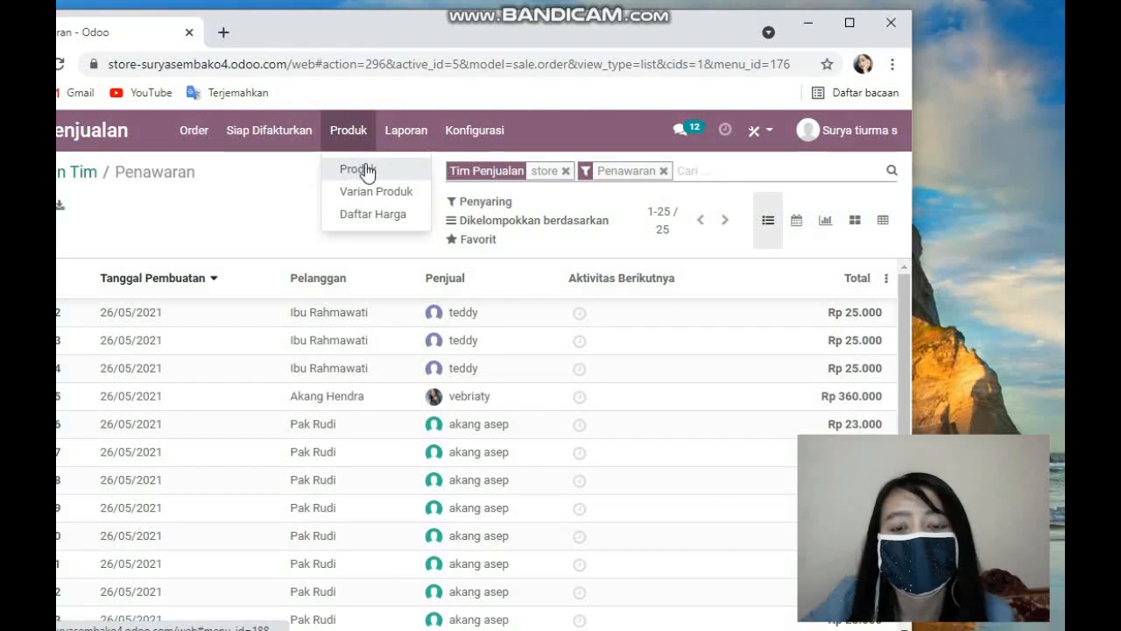
left_click(366, 170)
left_click(350, 135)
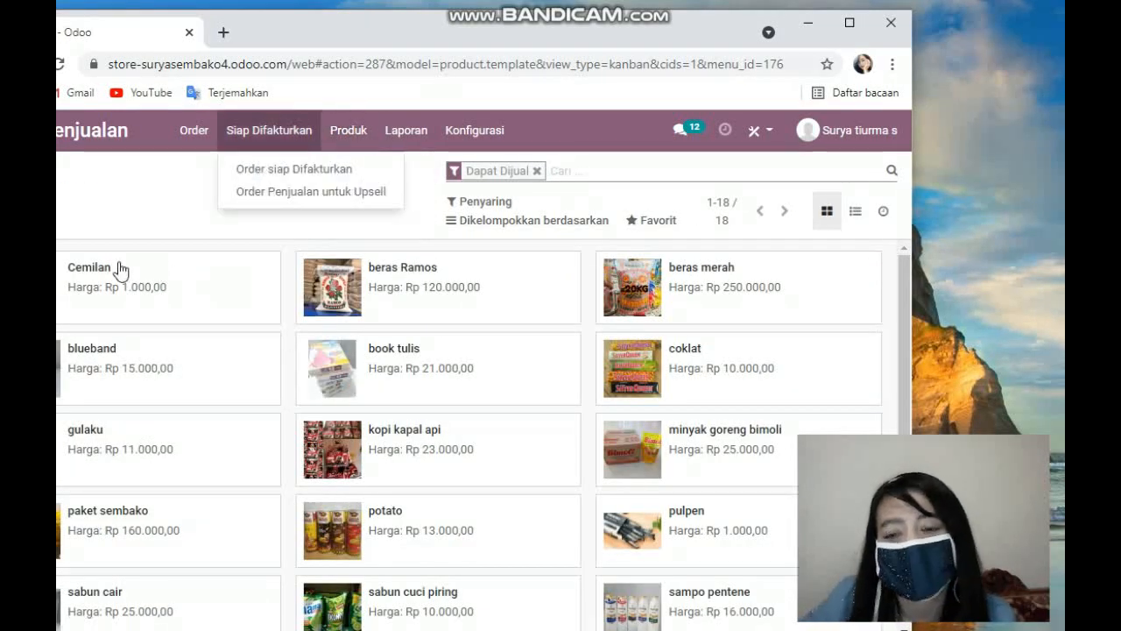
scroll(300, 376, "down", 1)
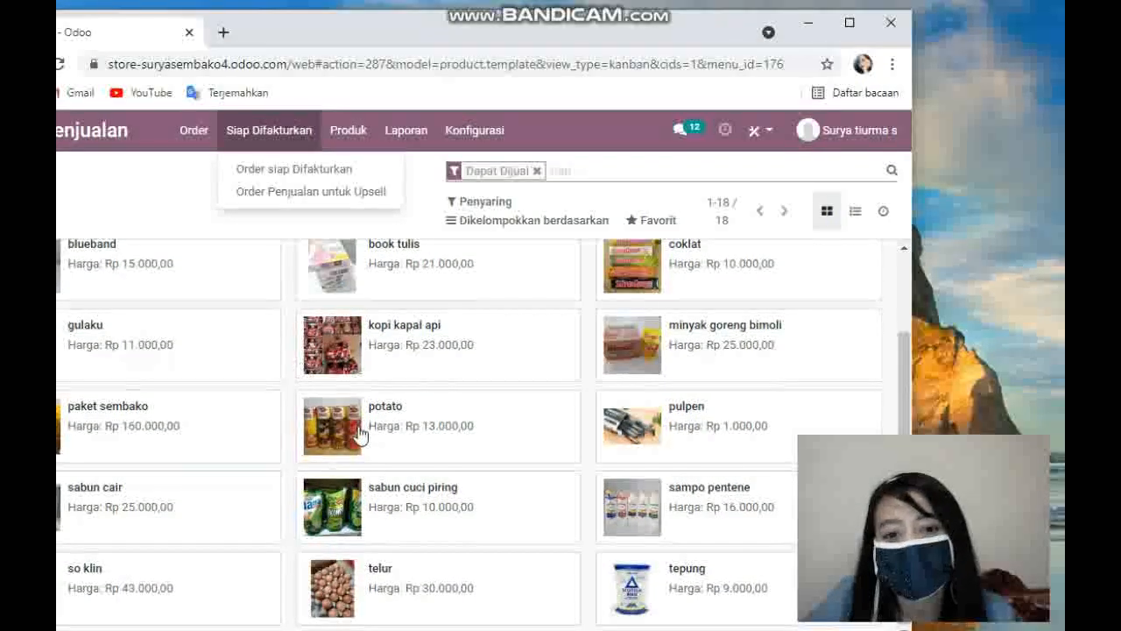
scroll(514, 454, "up", 1)
Step: Return to the Sales app and open the sales team's quotations list, scrolling through it
left_click(474, 129)
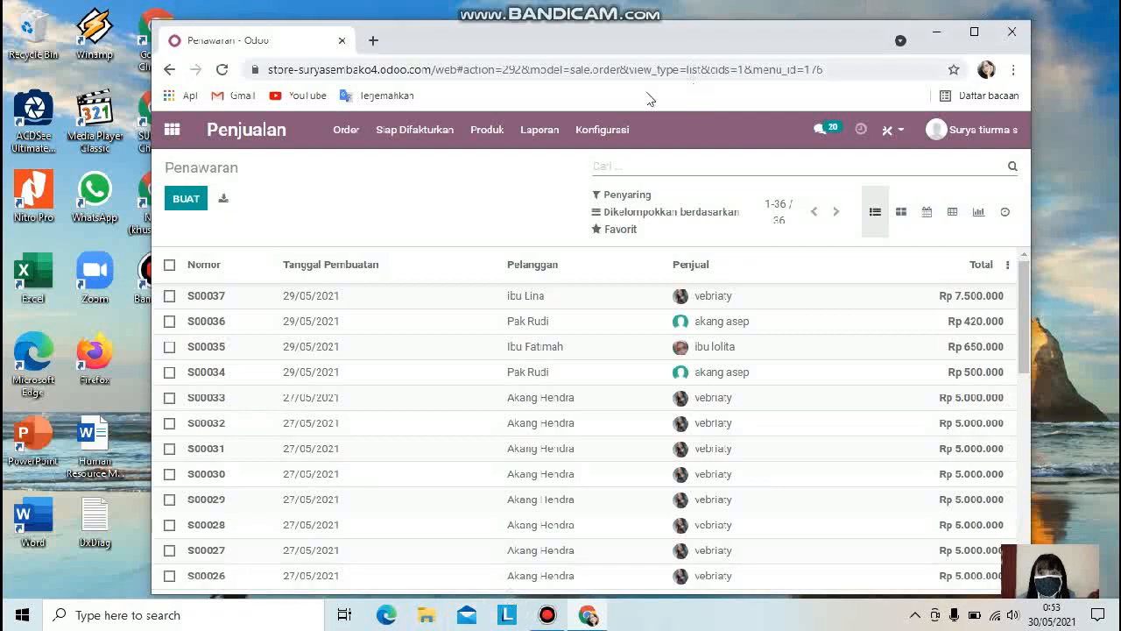
left_click(345, 131)
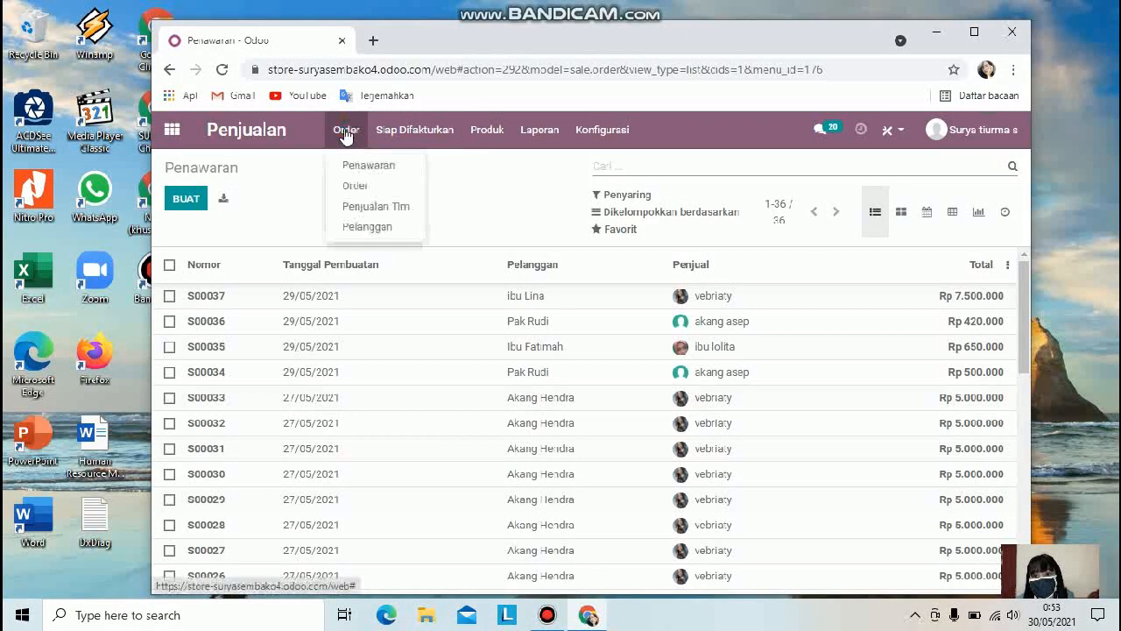
left_click(392, 210)
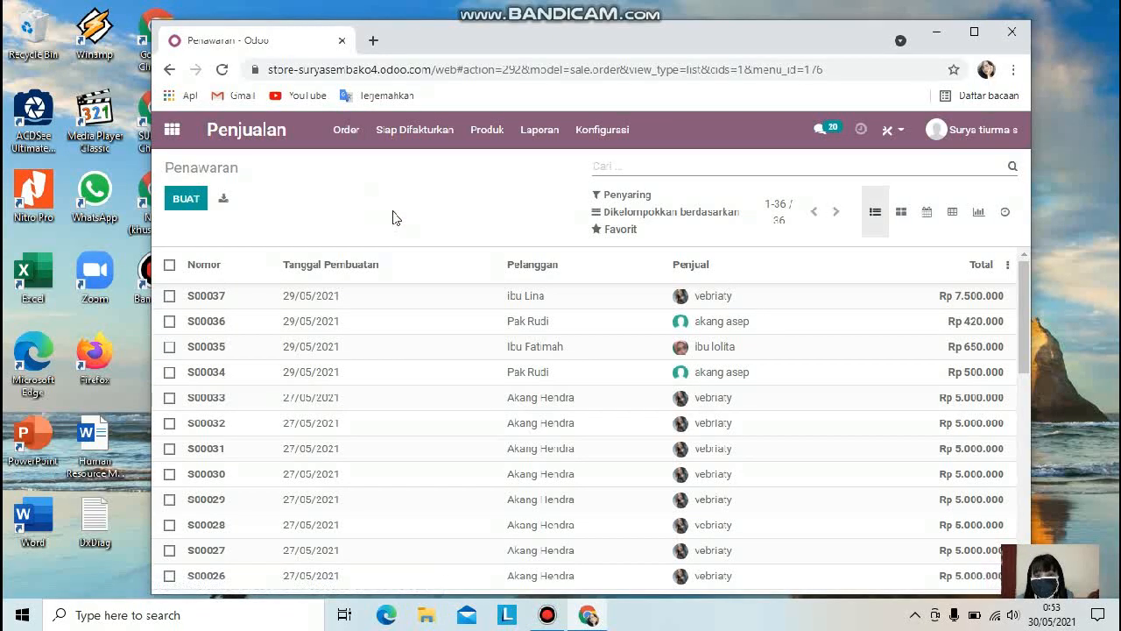
left_click(366, 273)
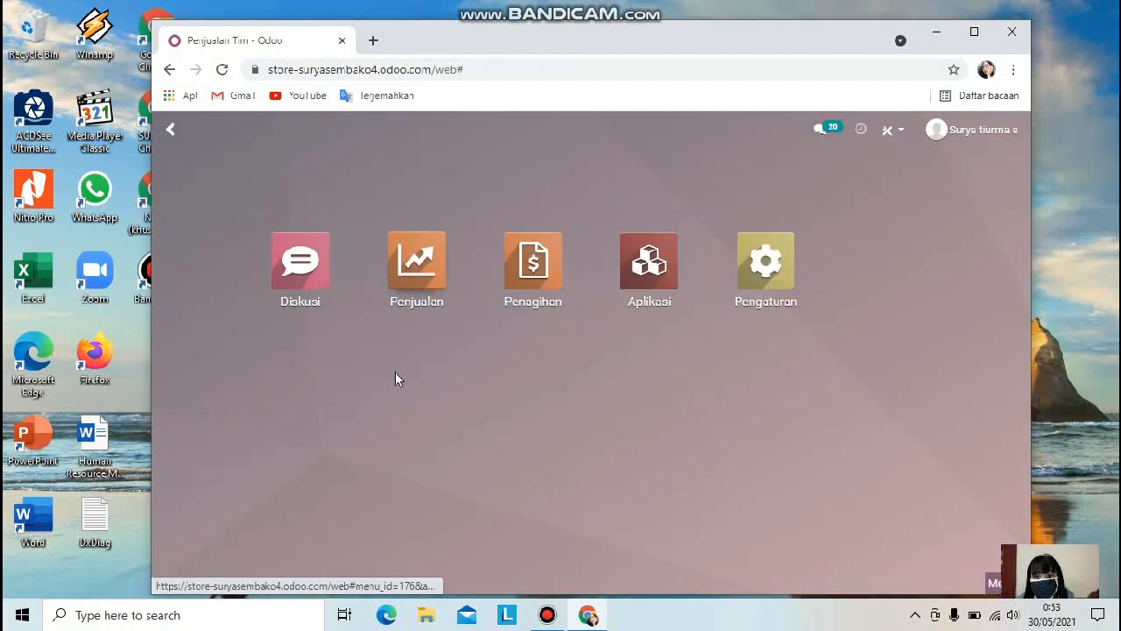
left_click(426, 292)
scroll(481, 310, "down", 1)
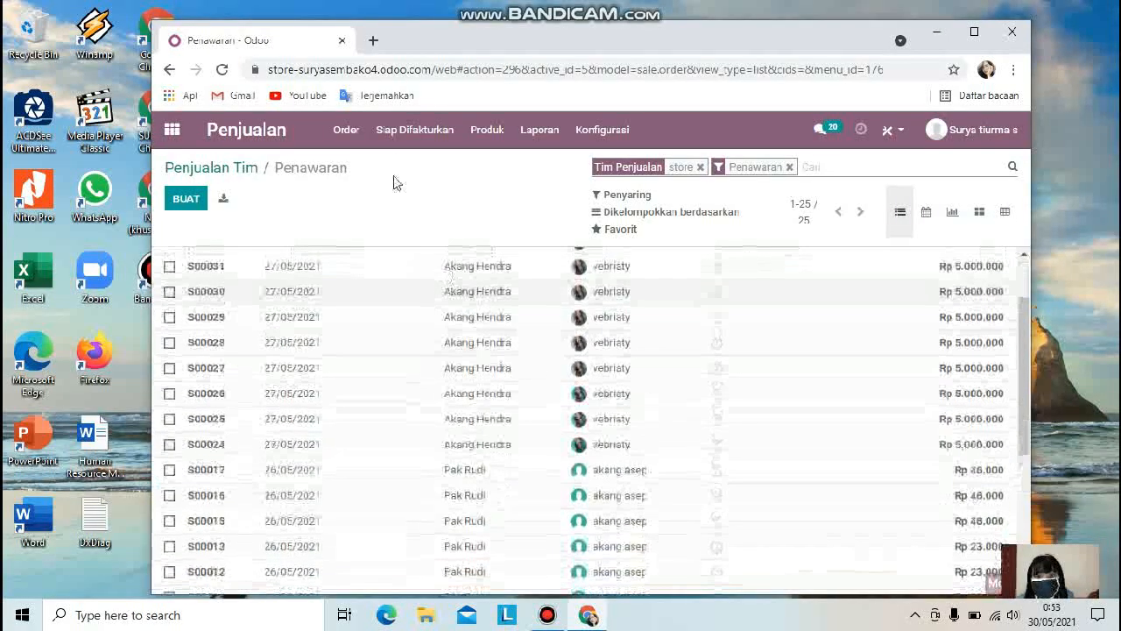
Step: Open one of the team's quotations and scroll through its customer details, order lines and totals
left_click(349, 131)
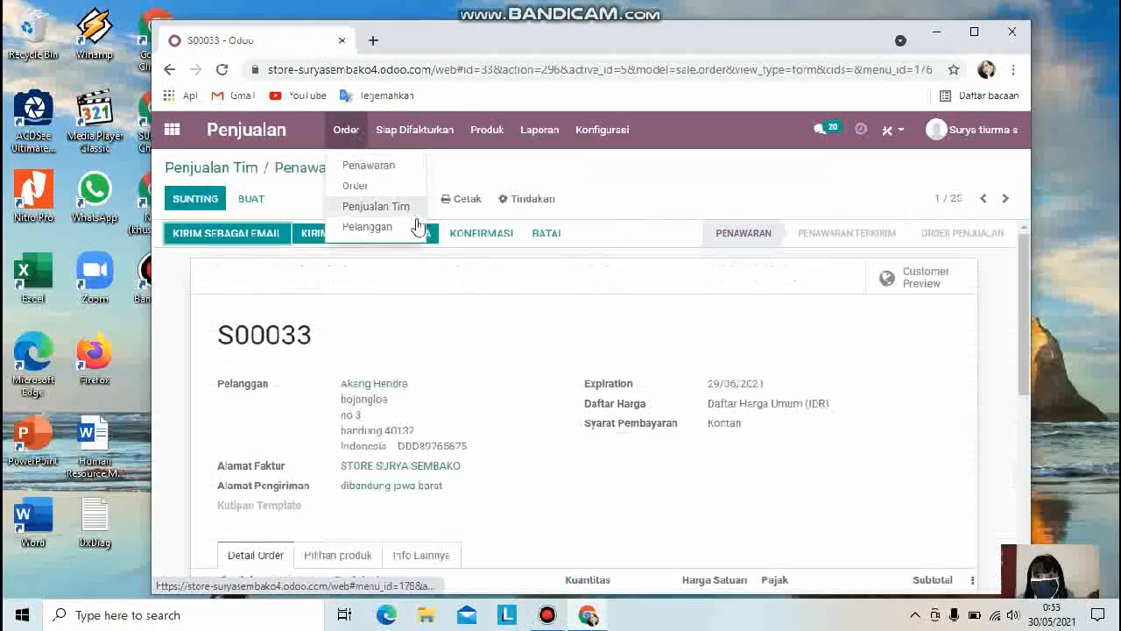
left_click(620, 183)
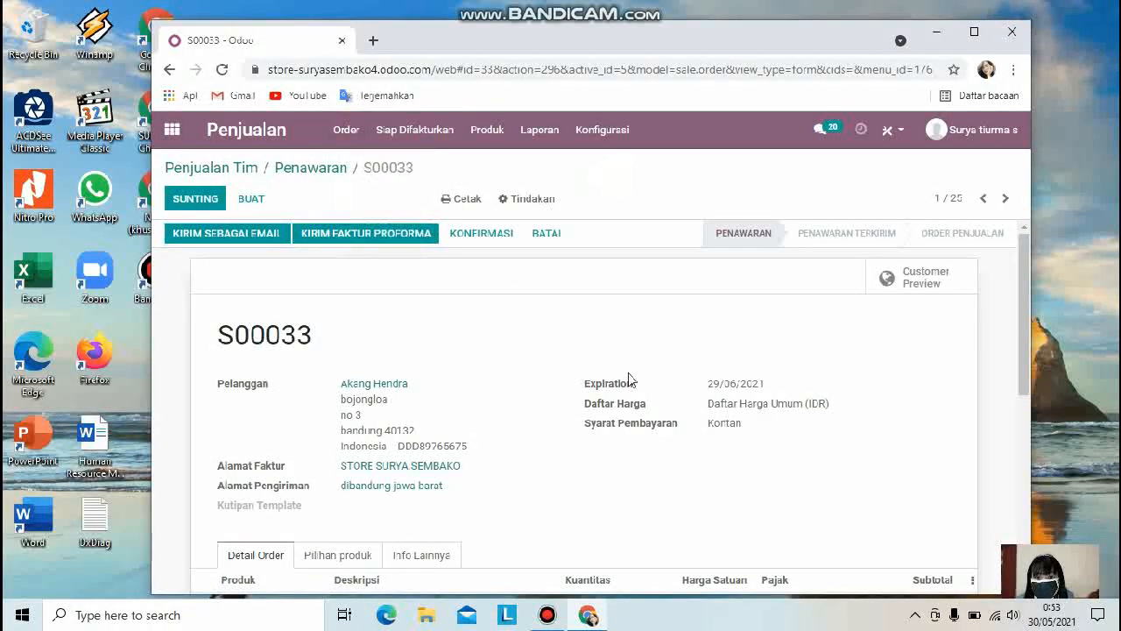
scroll(628, 378, "down", 3)
scroll(588, 380, "up", 3)
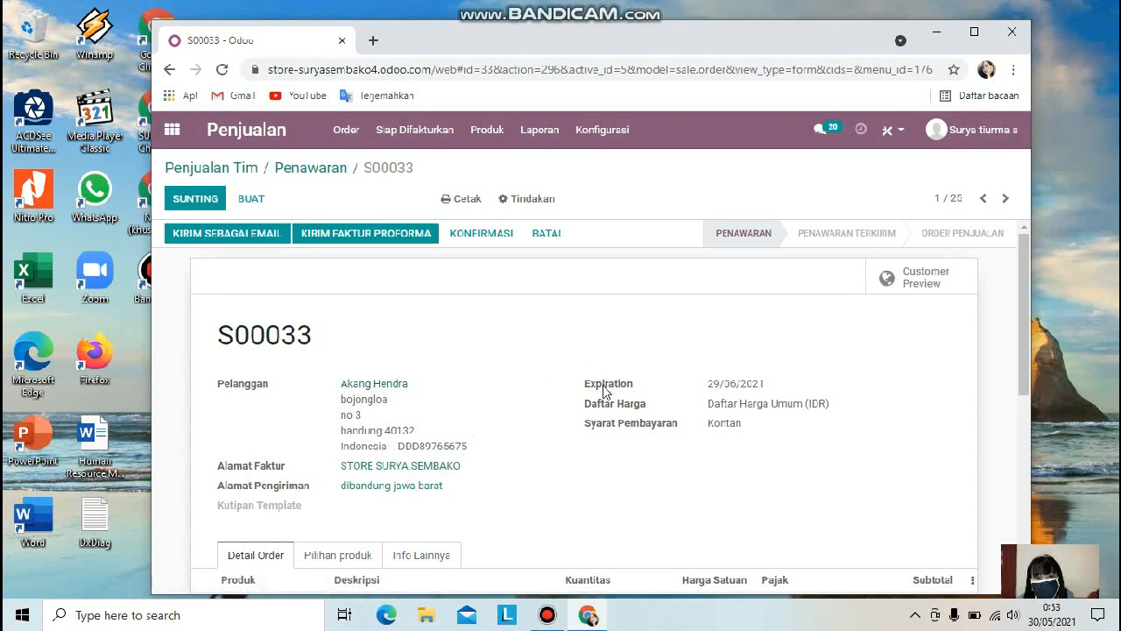
scroll(603, 390, "down", 2)
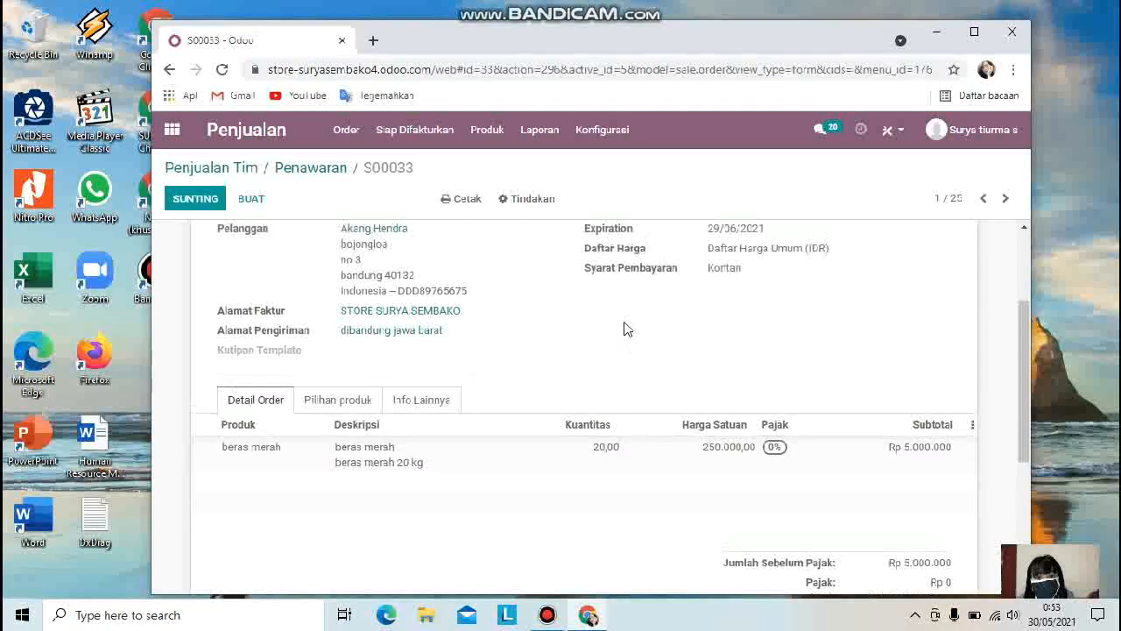
scroll(622, 328, "up", 2)
scroll(574, 399, "down", 3)
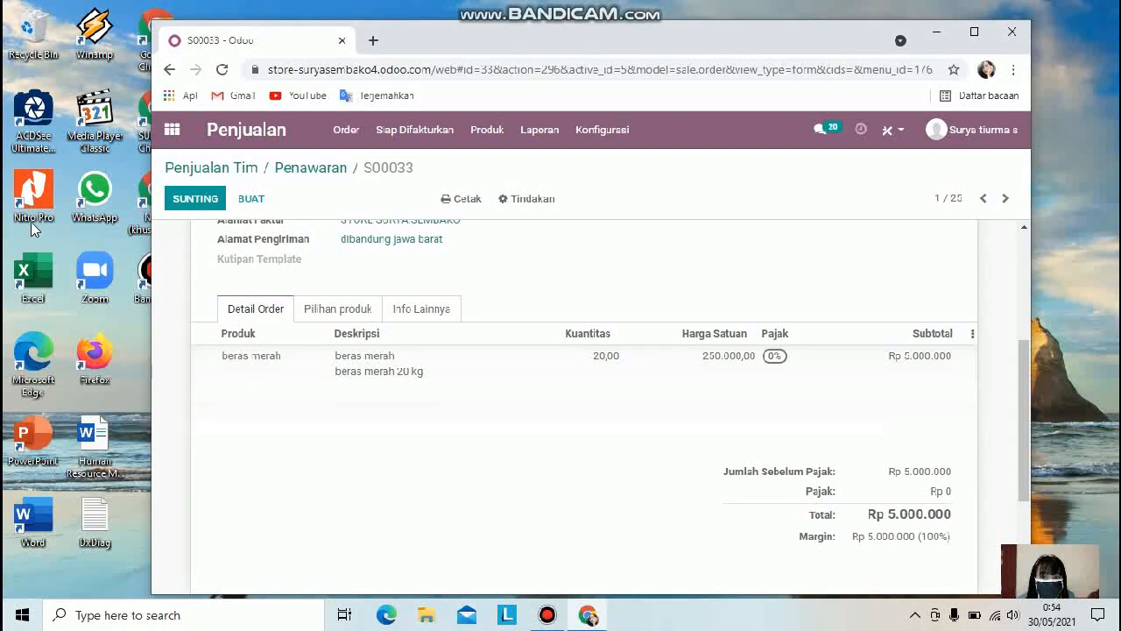
scroll(280, 261, "up", 3)
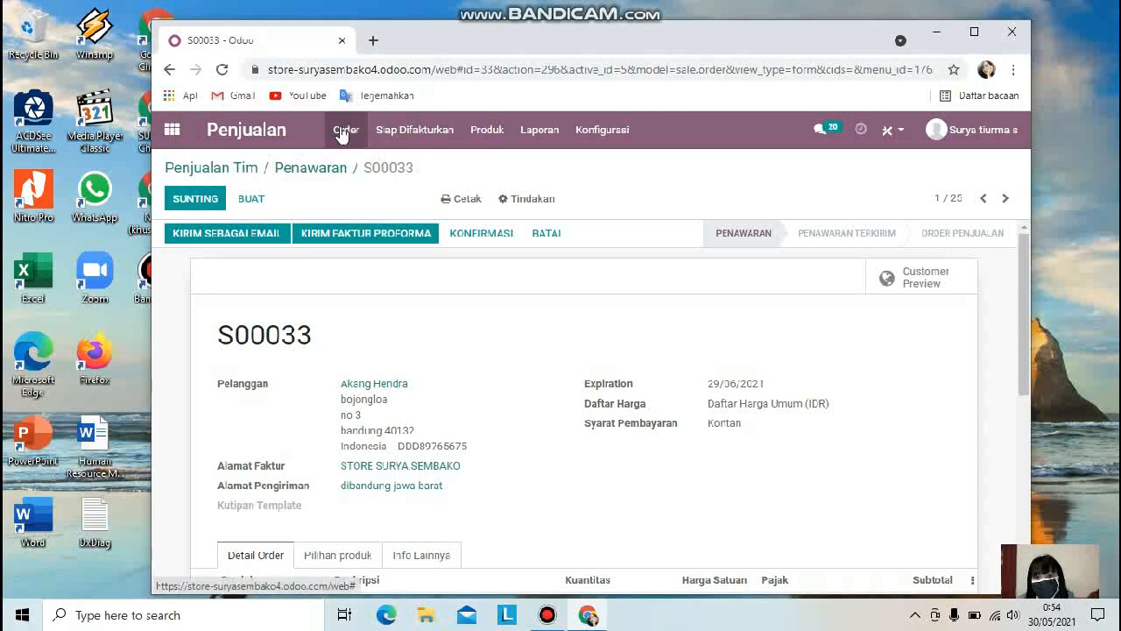
Step: Start a new team quotation and choose a customer from the customer list
left_click(253, 199)
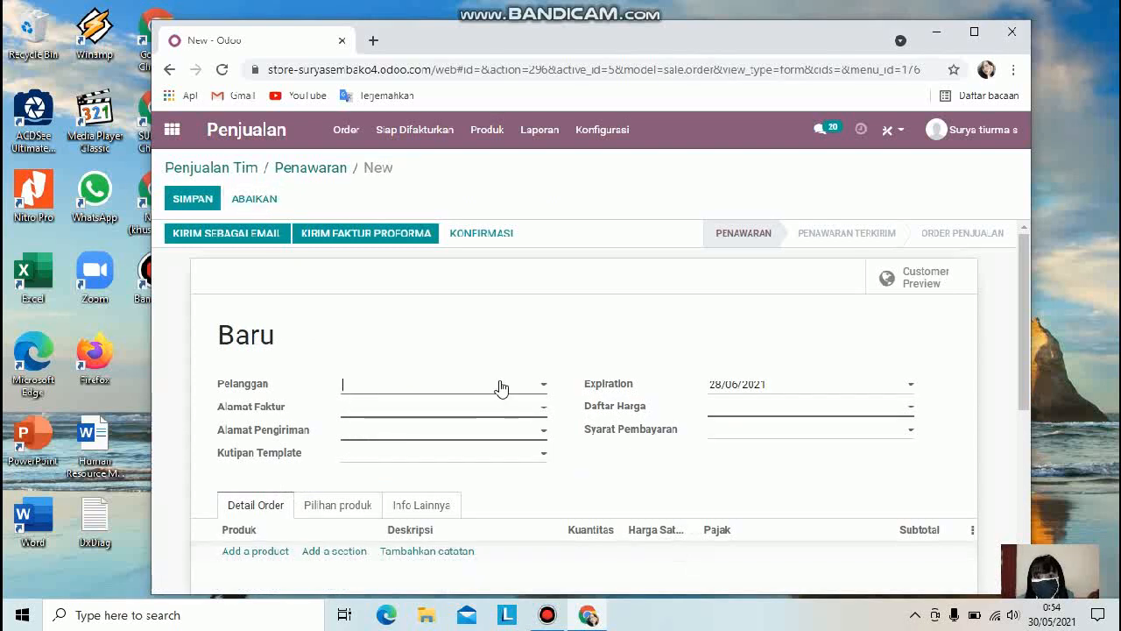
left_click(533, 385)
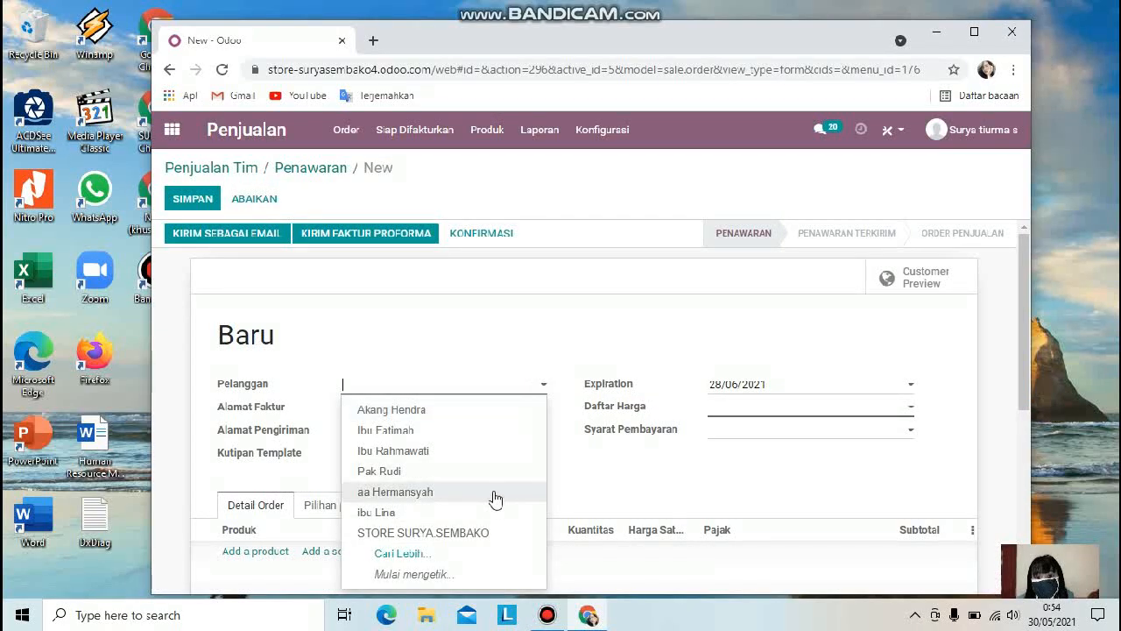
left_click(392, 437)
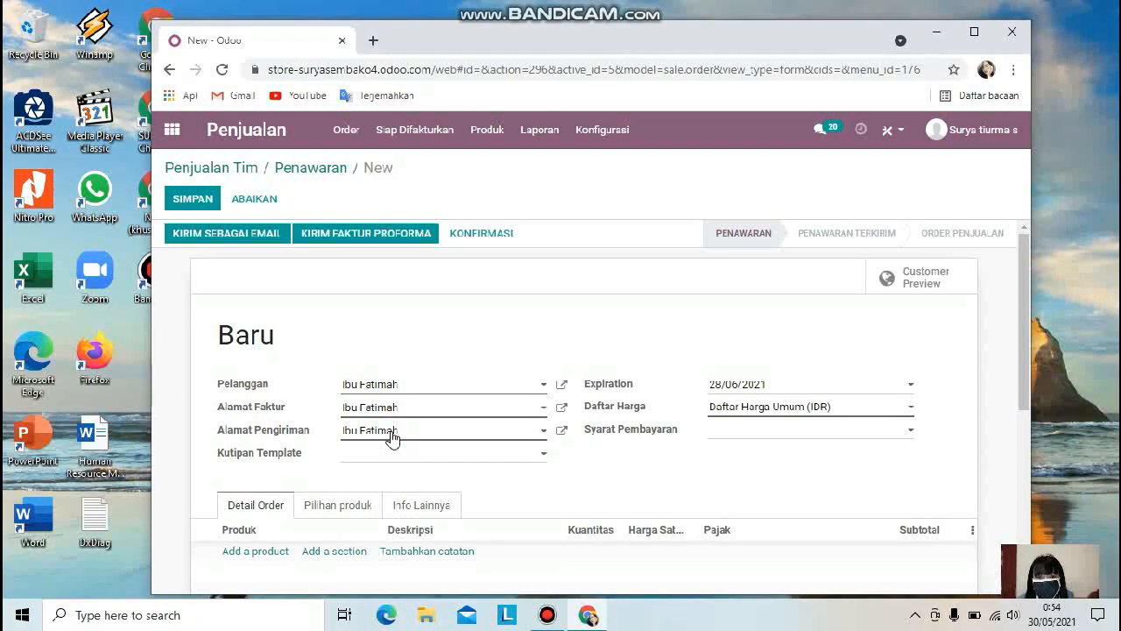
scroll(846, 445, "down", 1)
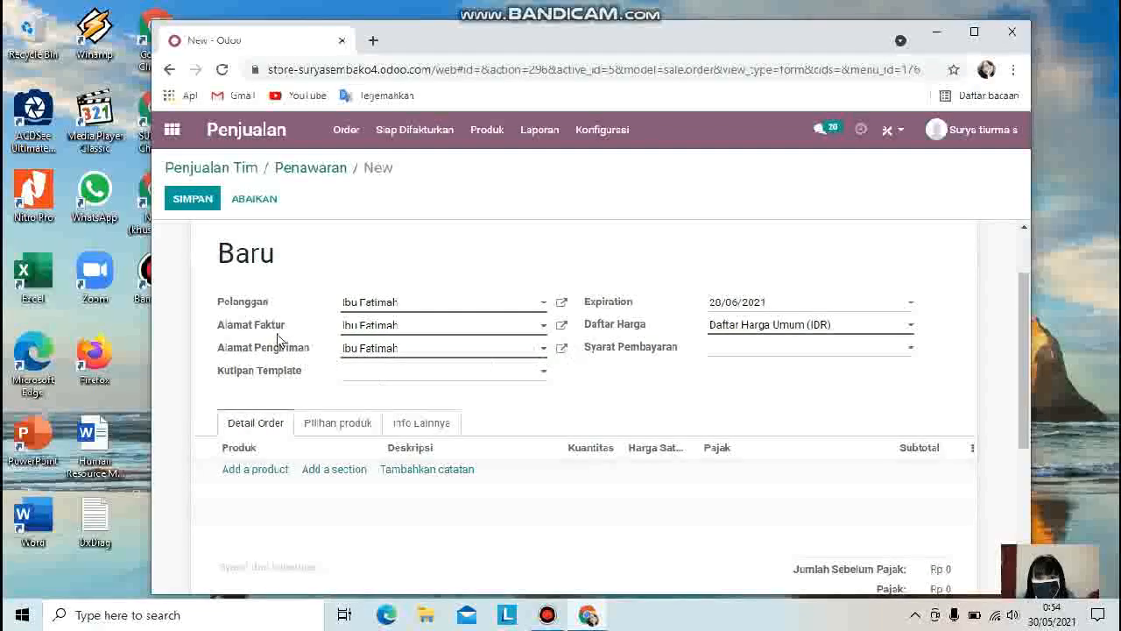
Step: Set the invoice address to STORE SURYA SEMBAKO and clear the delivery address
key("BackSpace")
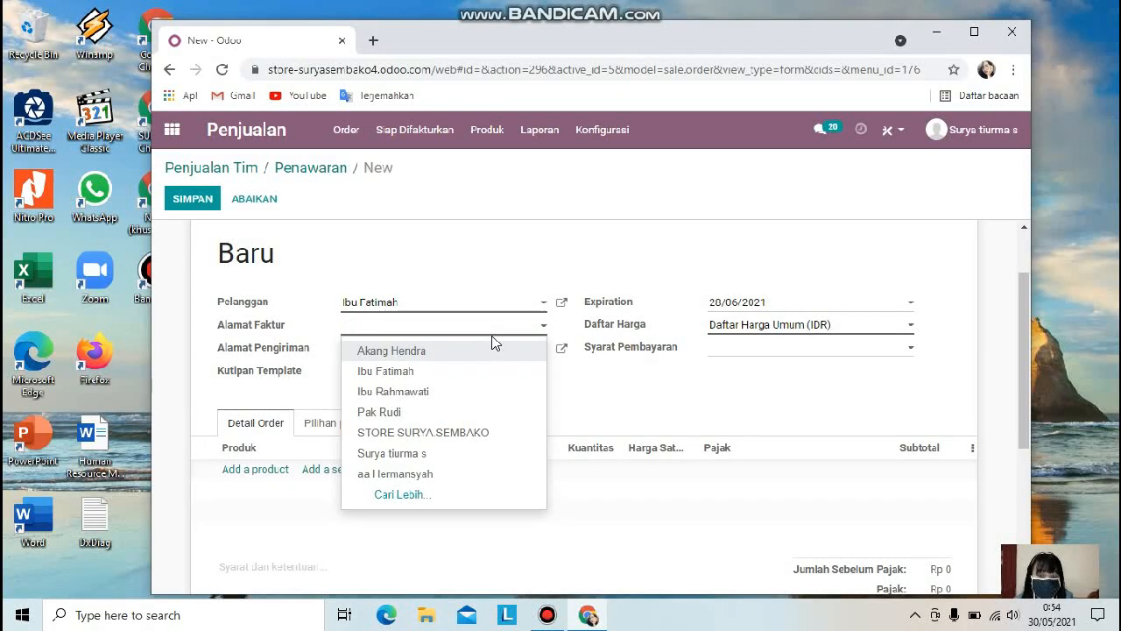
left_click(457, 433)
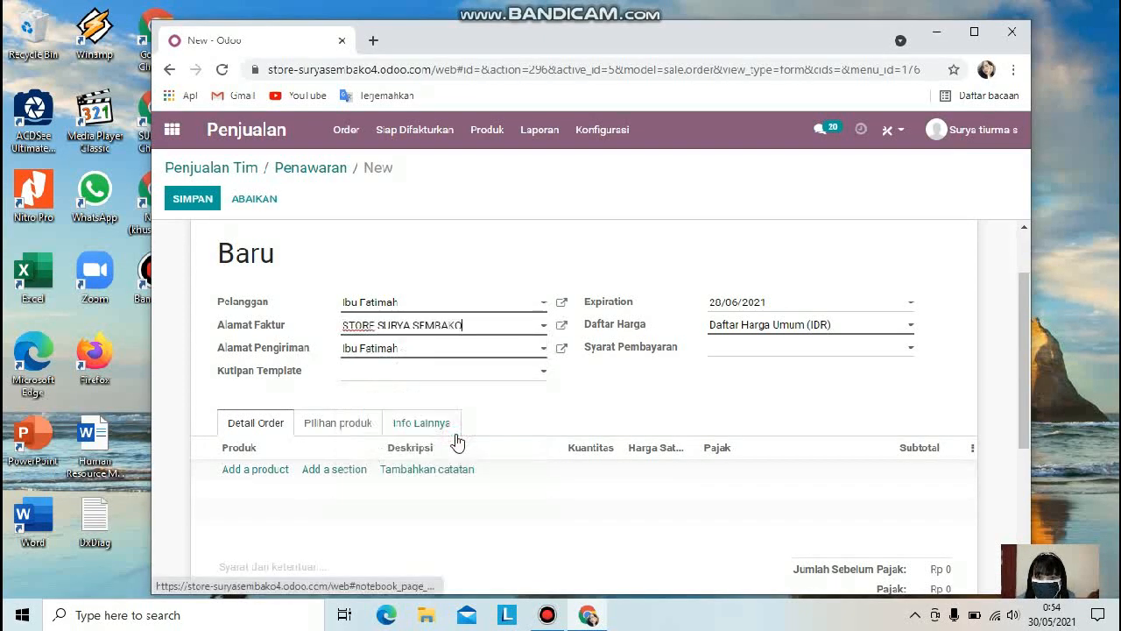
left_click(428, 354)
key("BackSpace")
key("BackSpace")
key("BackSpace")
key("BackSpace")
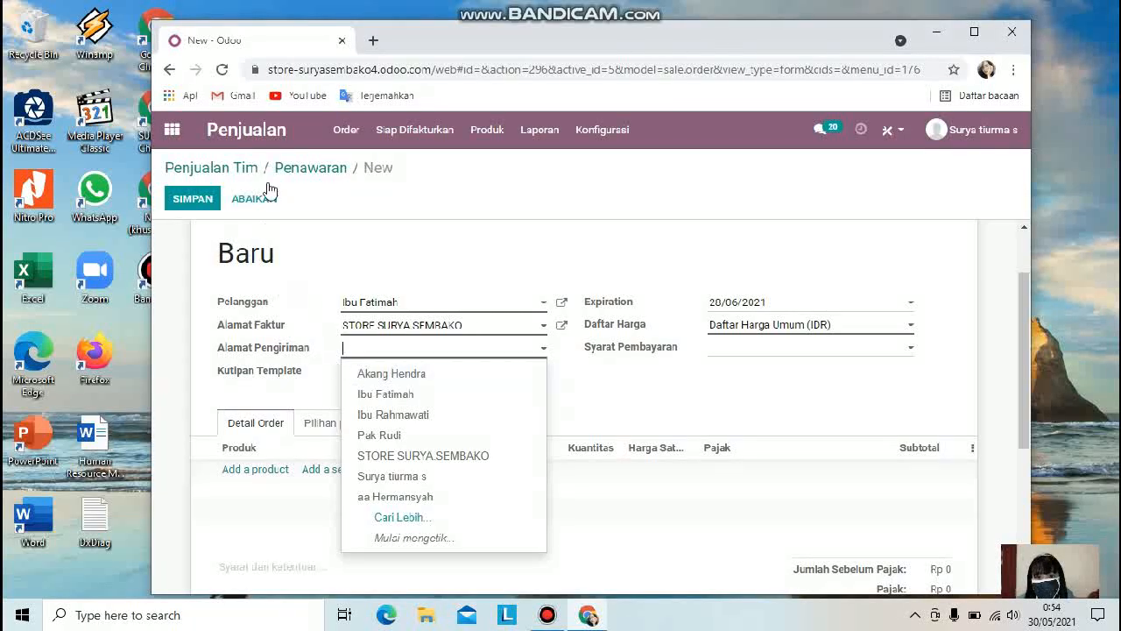
Step: Leave the draft and open the chosen customer's record from the Pelanggan list to review her details
left_click(346, 130)
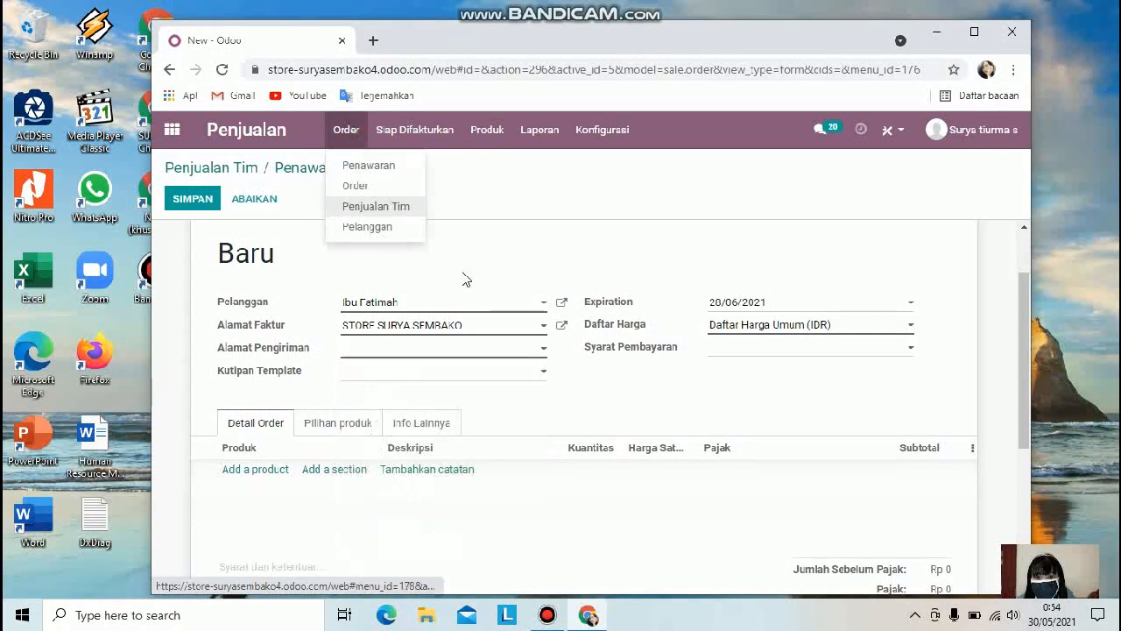
left_click(374, 229)
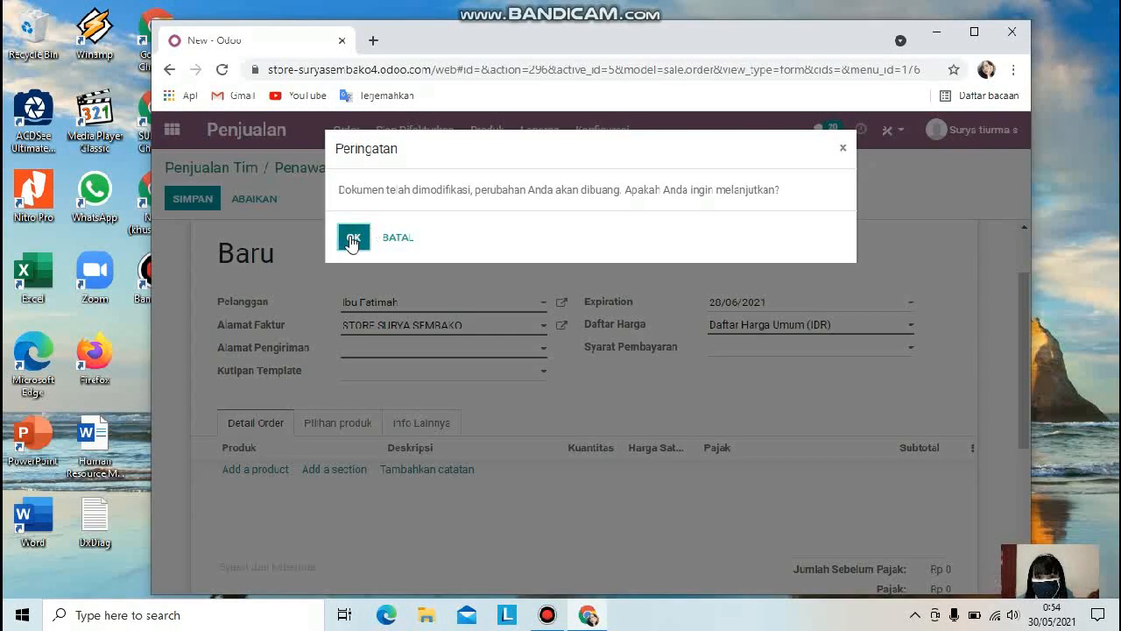
left_click(352, 239)
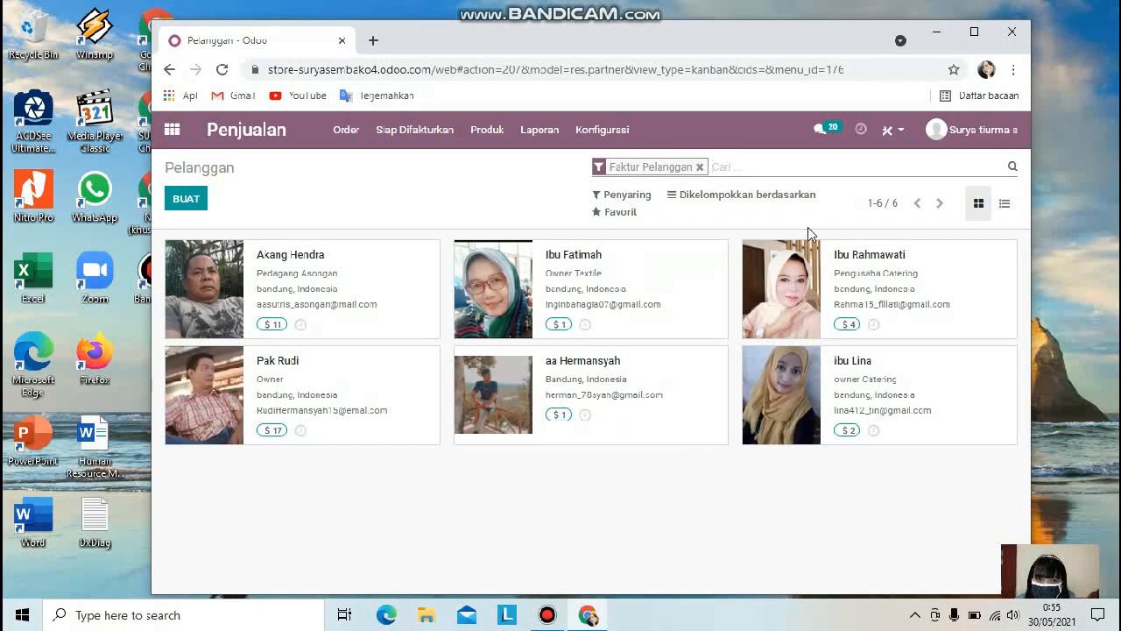
left_click(522, 300)
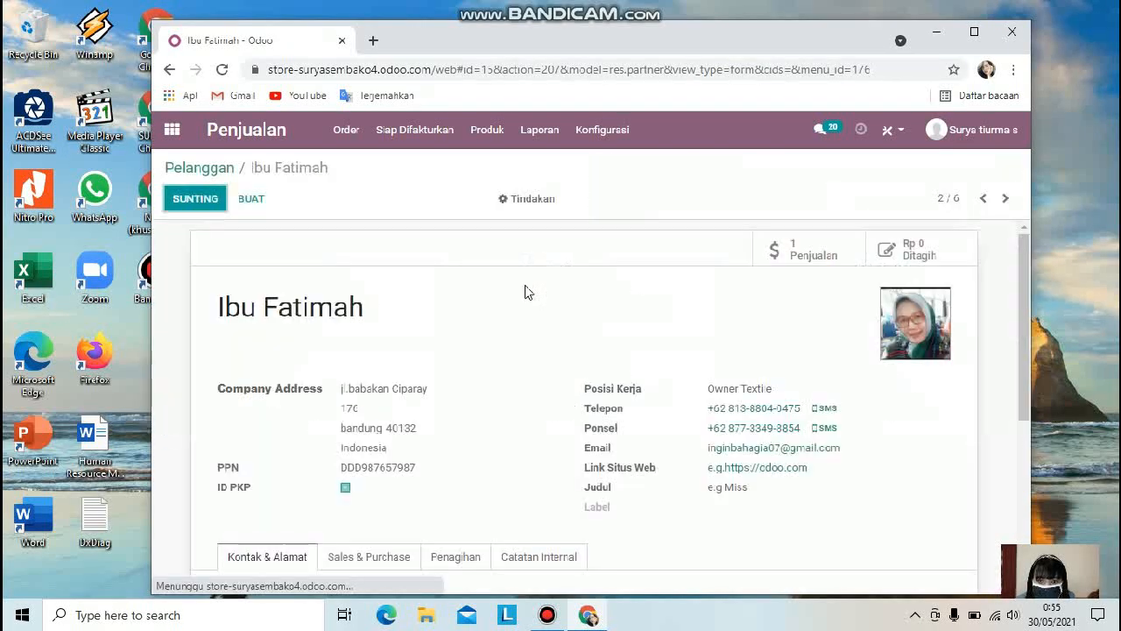
scroll(410, 438, "down", 2)
scroll(386, 350, "up", 1)
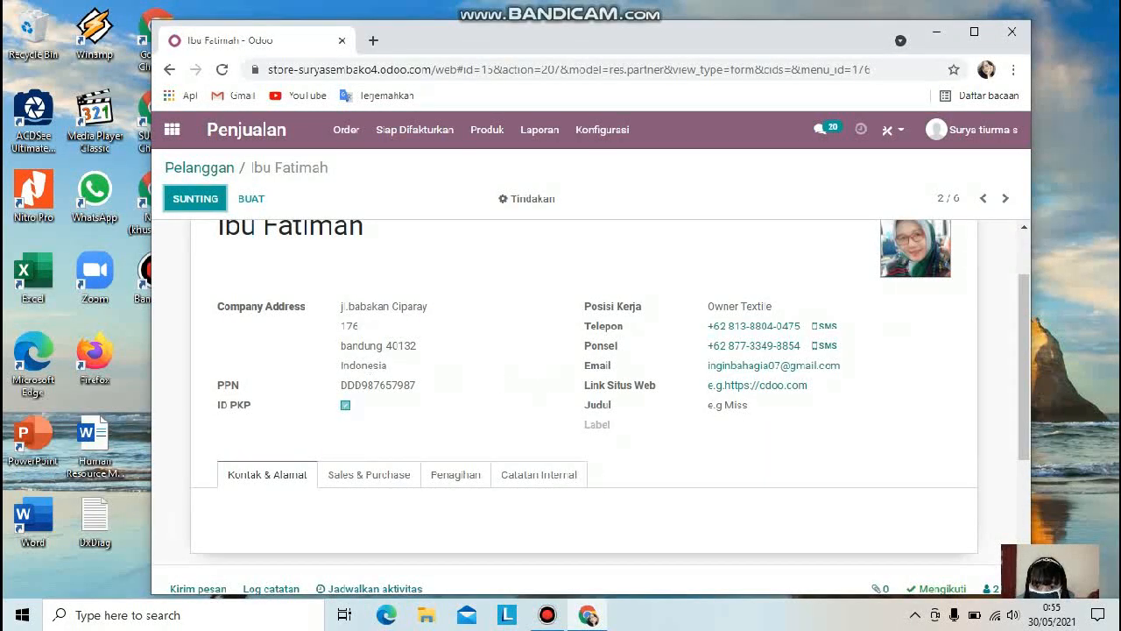
Step: Create a new quotation from the Penawaran list and select the same customer
left_click(169, 69)
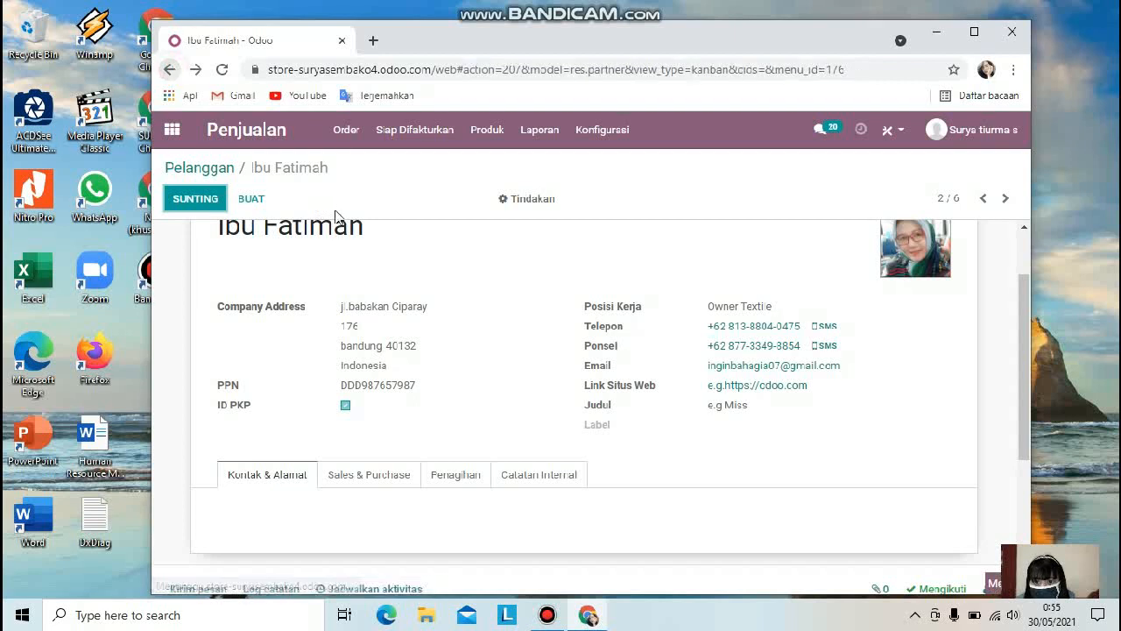
left_click(345, 130)
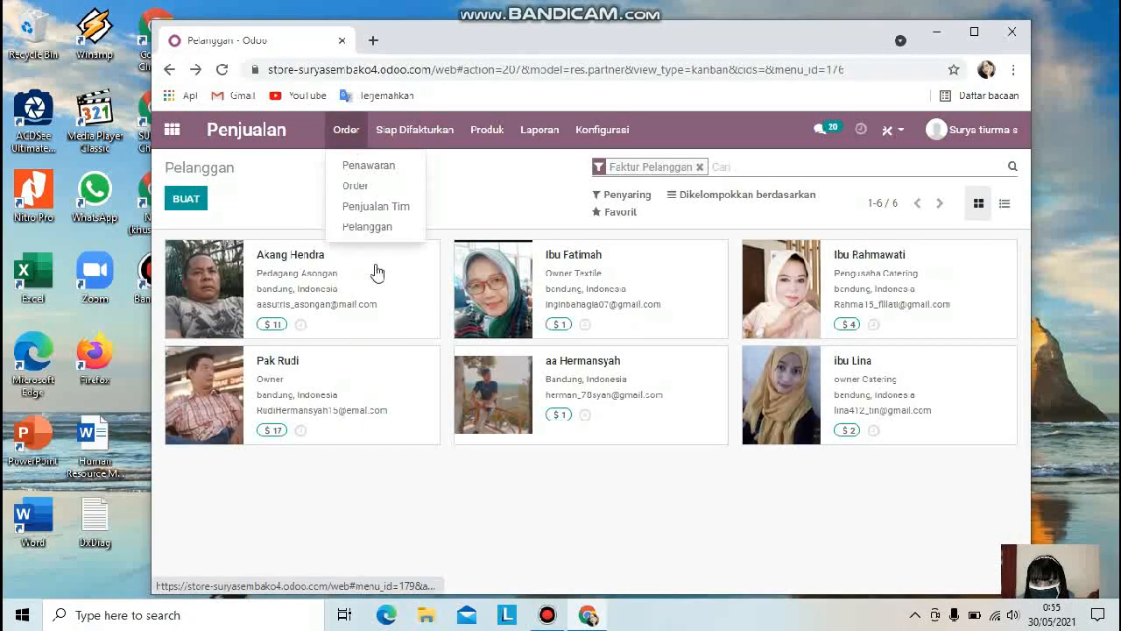
left_click(379, 172)
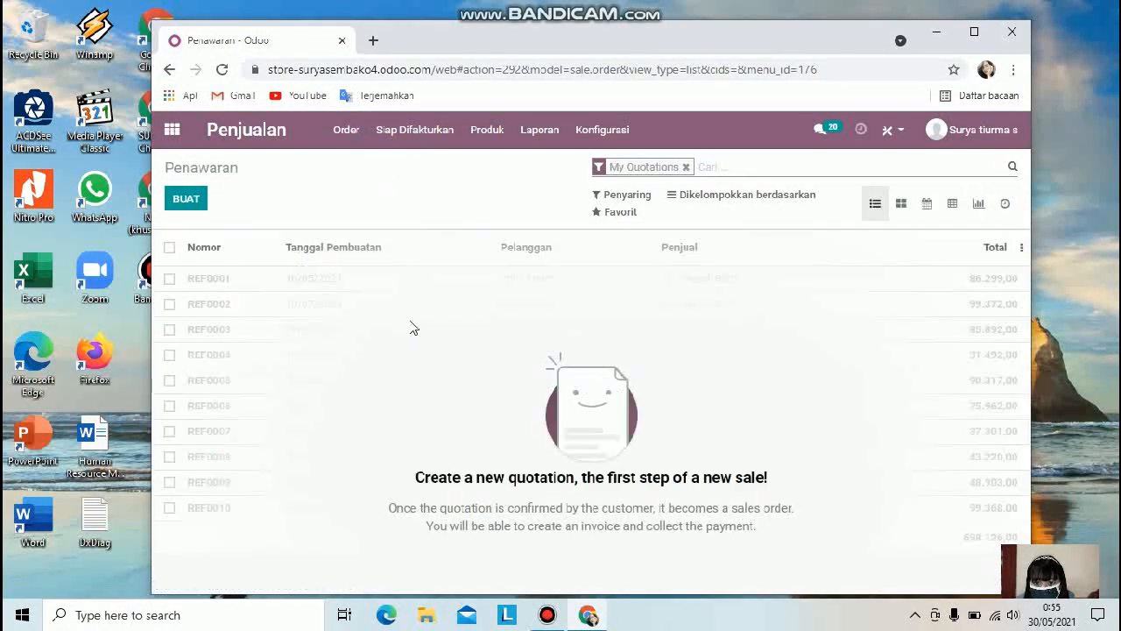
left_click(186, 196)
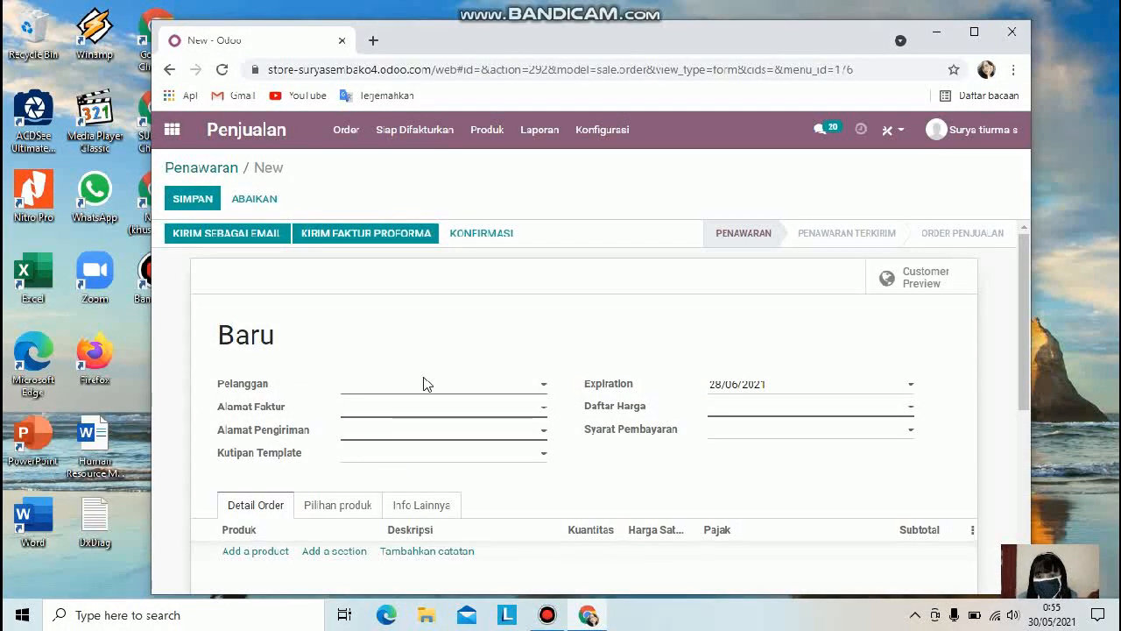
left_click(541, 384)
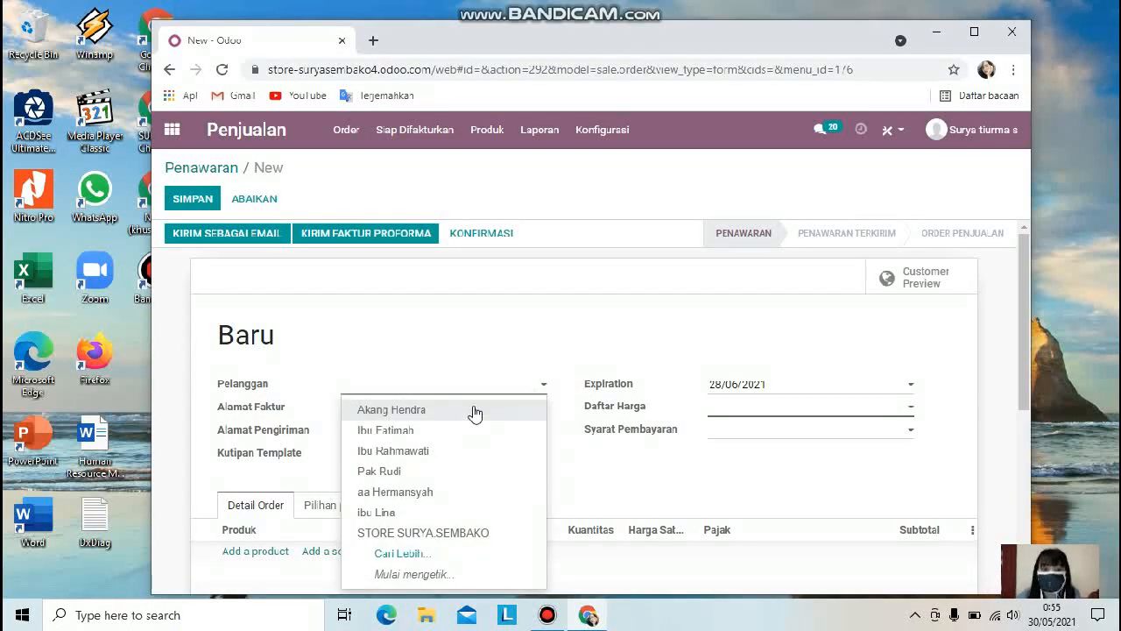
left_click(440, 431)
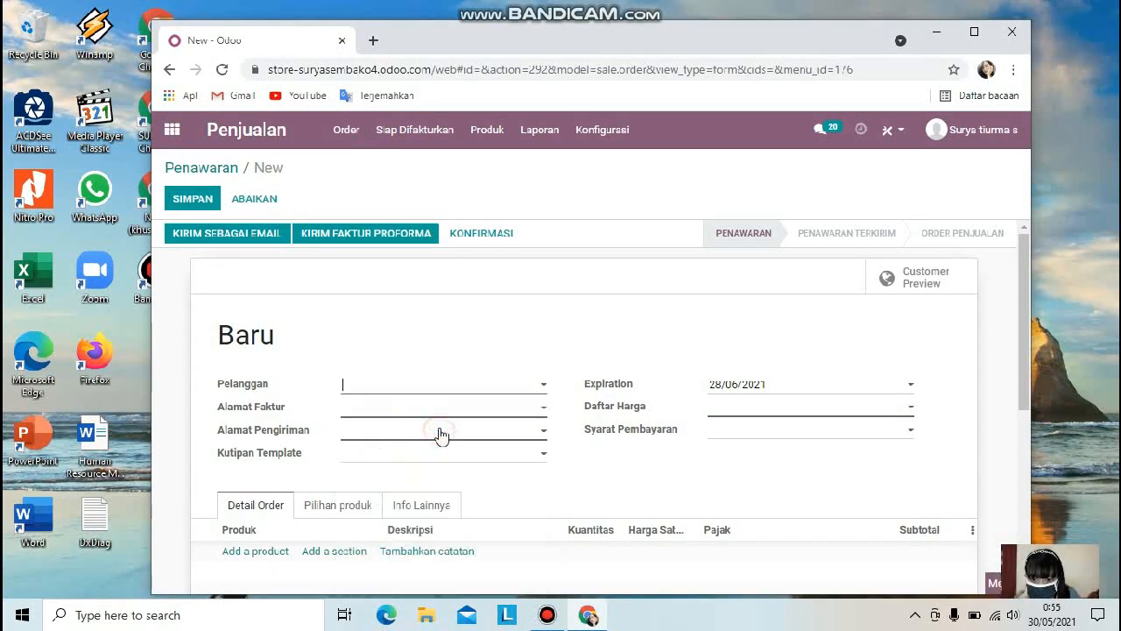
Step: Set the quotation's invoice address to STORE SURYA SEMBAKO
left_click(464, 413)
key("BackSpace")
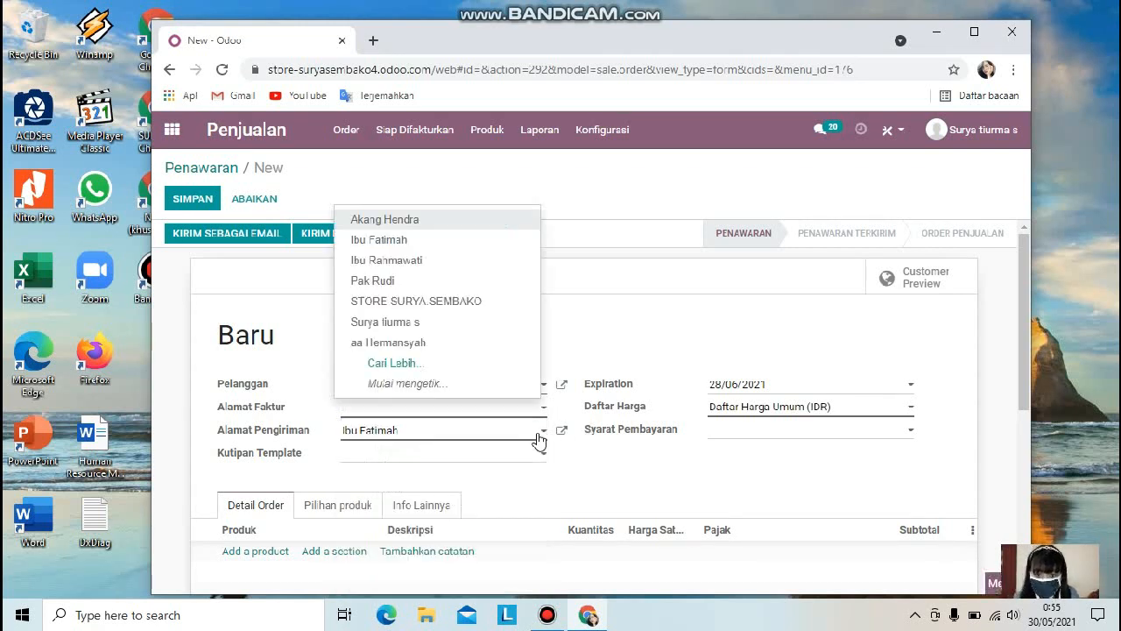
left_click(482, 301)
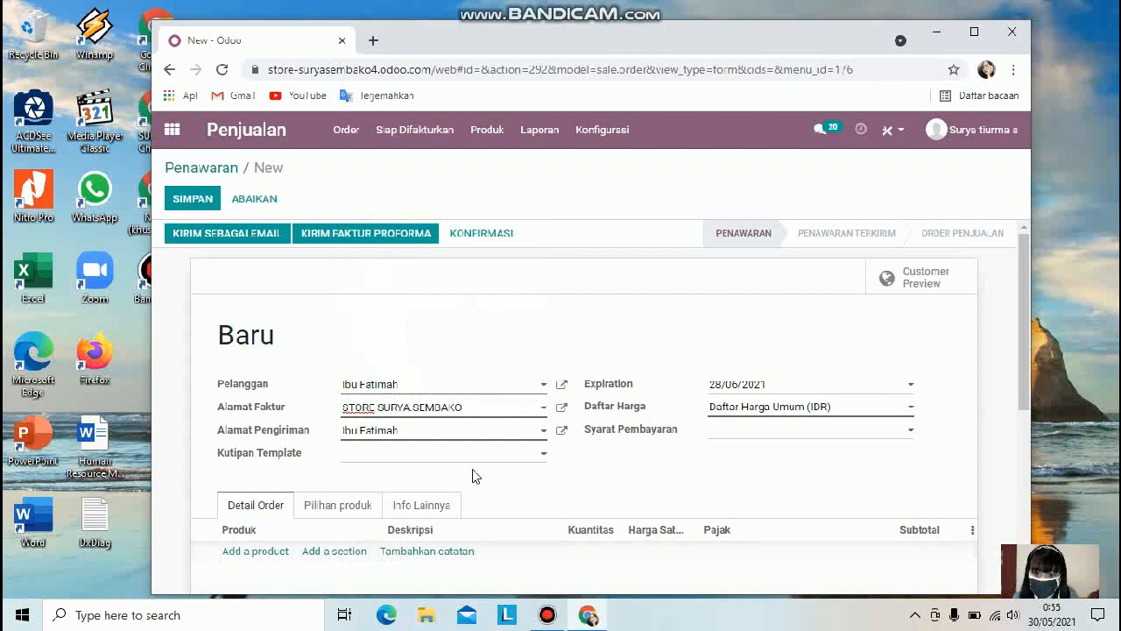
left_click(452, 430)
key("BackSpace")
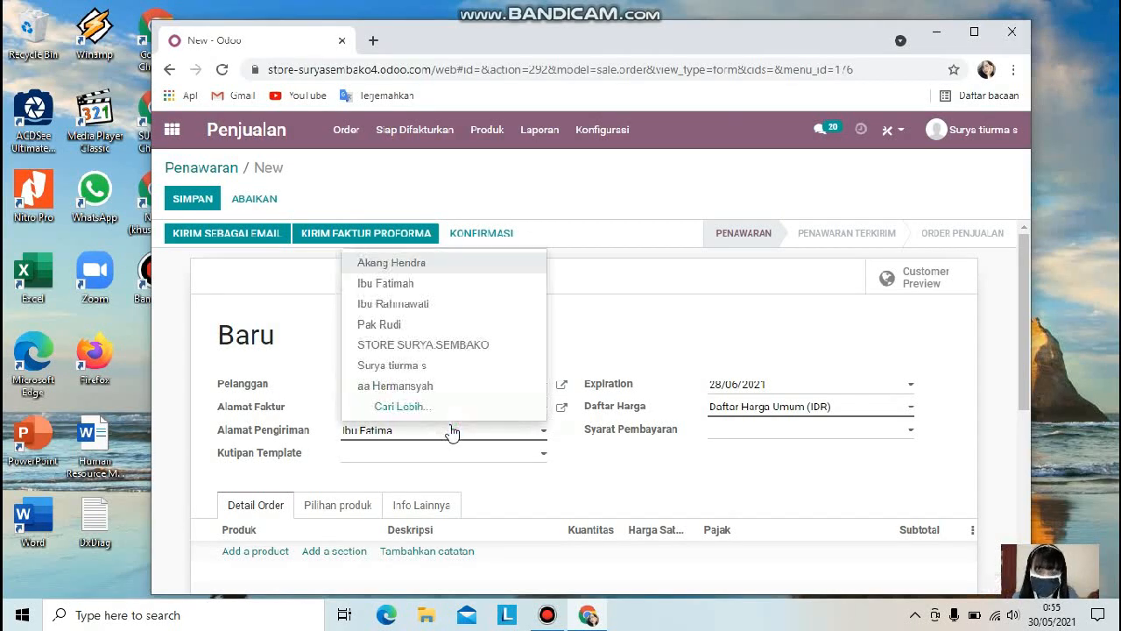
type("jalan pa")
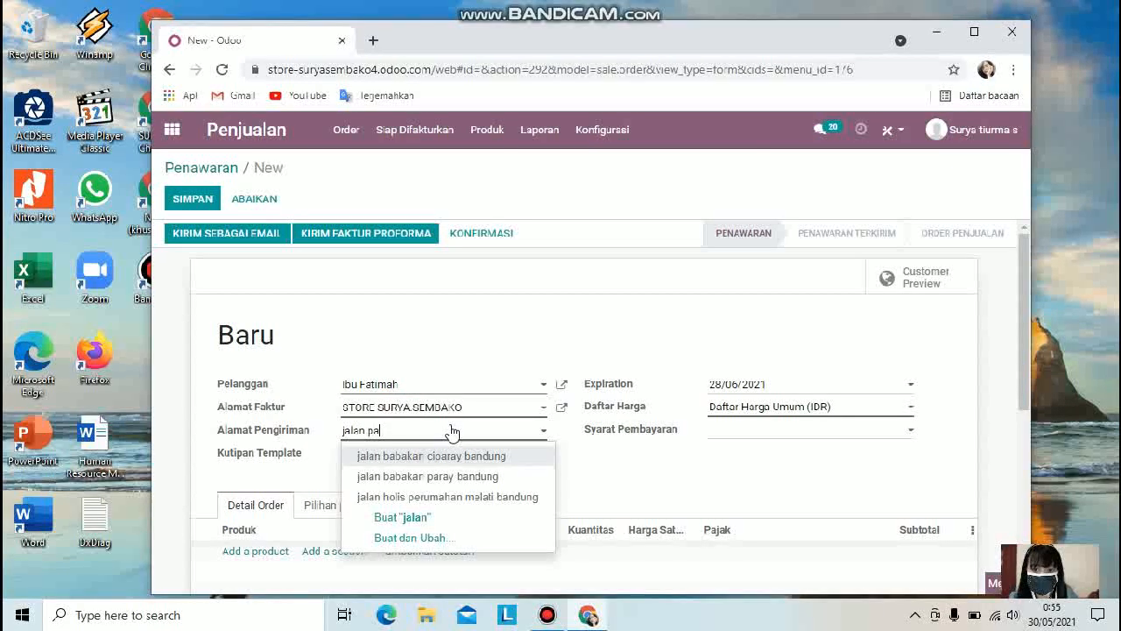
type("baha")
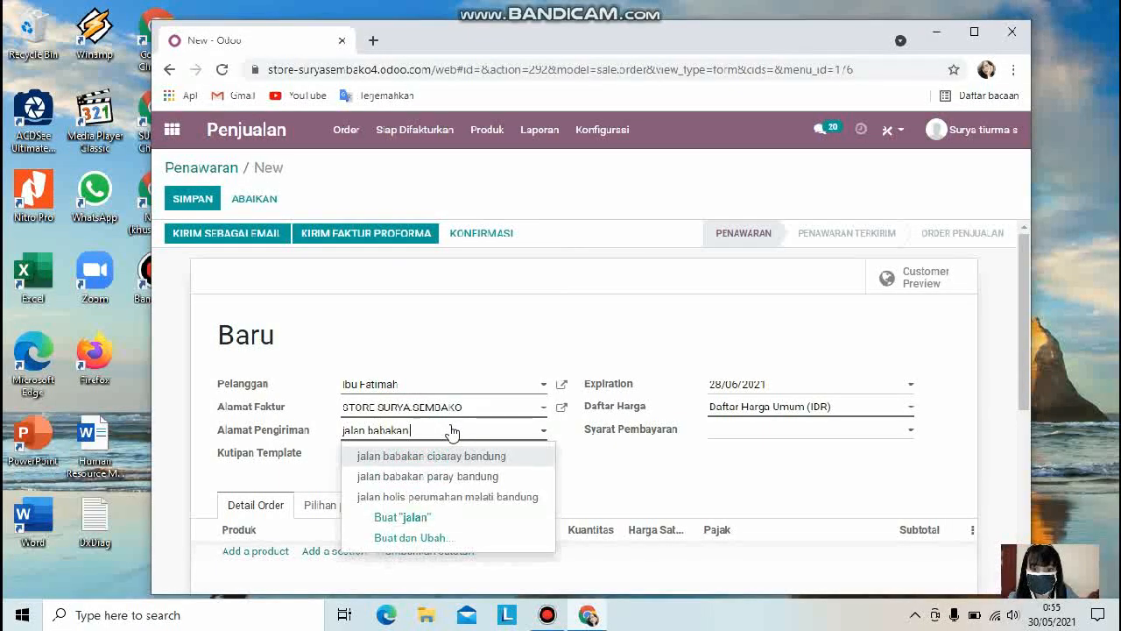
type("ray bandung")
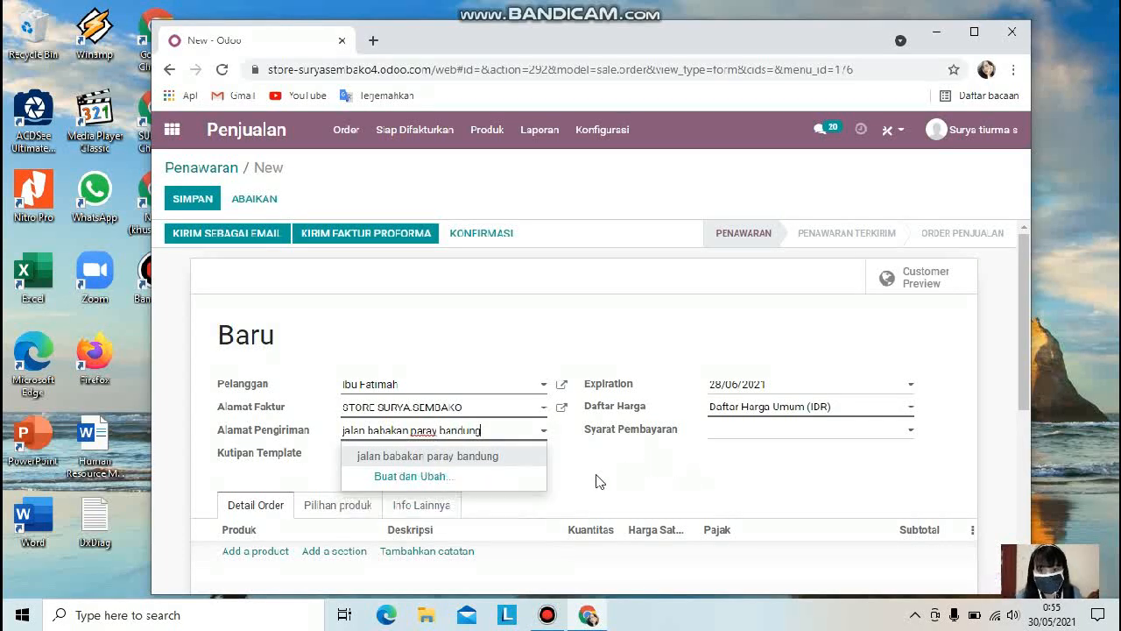
left_click(543, 471)
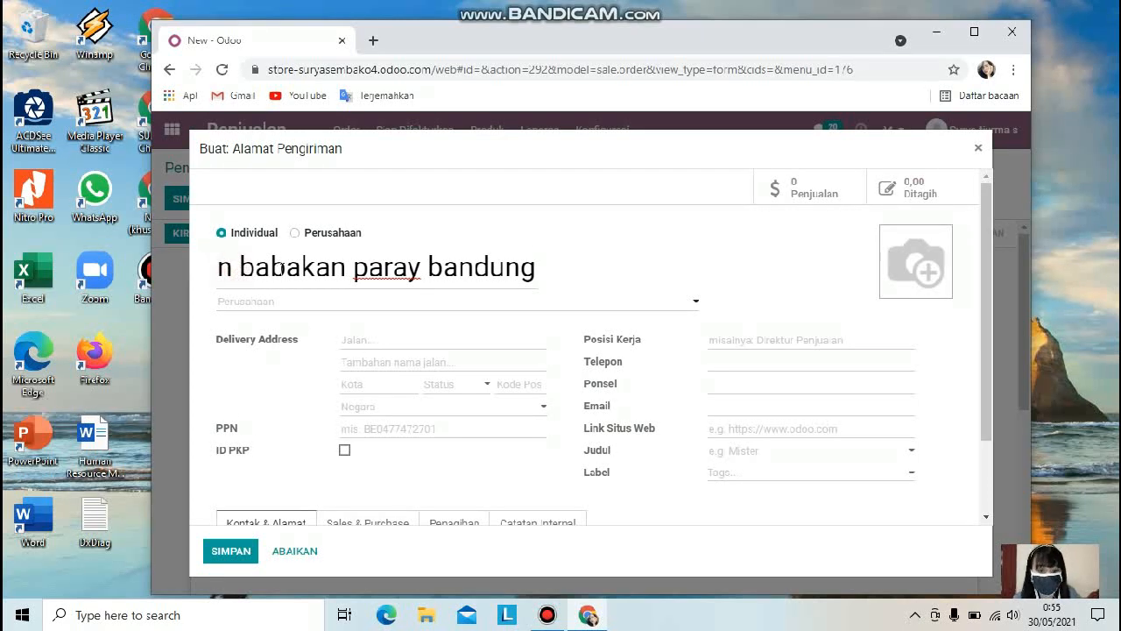
key("BackSpace")
type("a")
key("BackSpace")
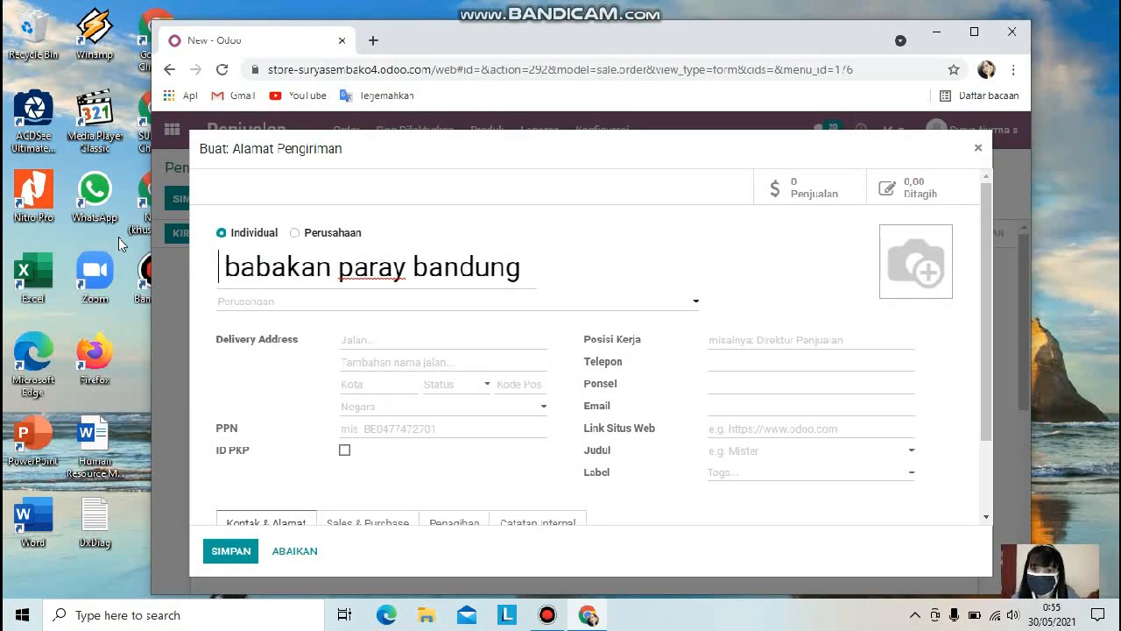
type("jln ")
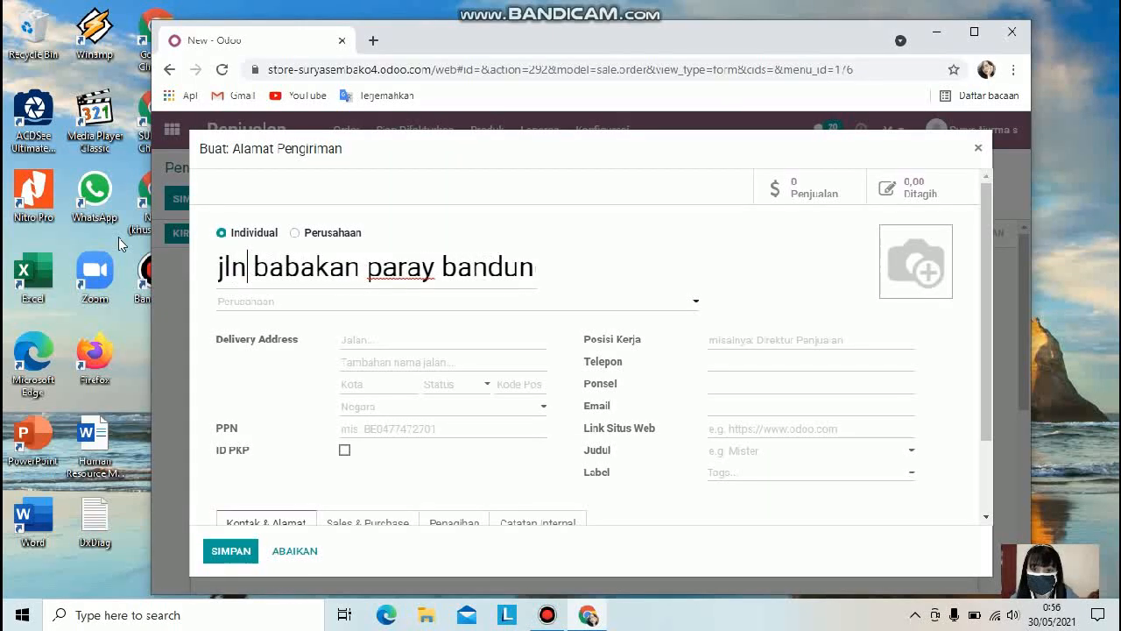
type(".")
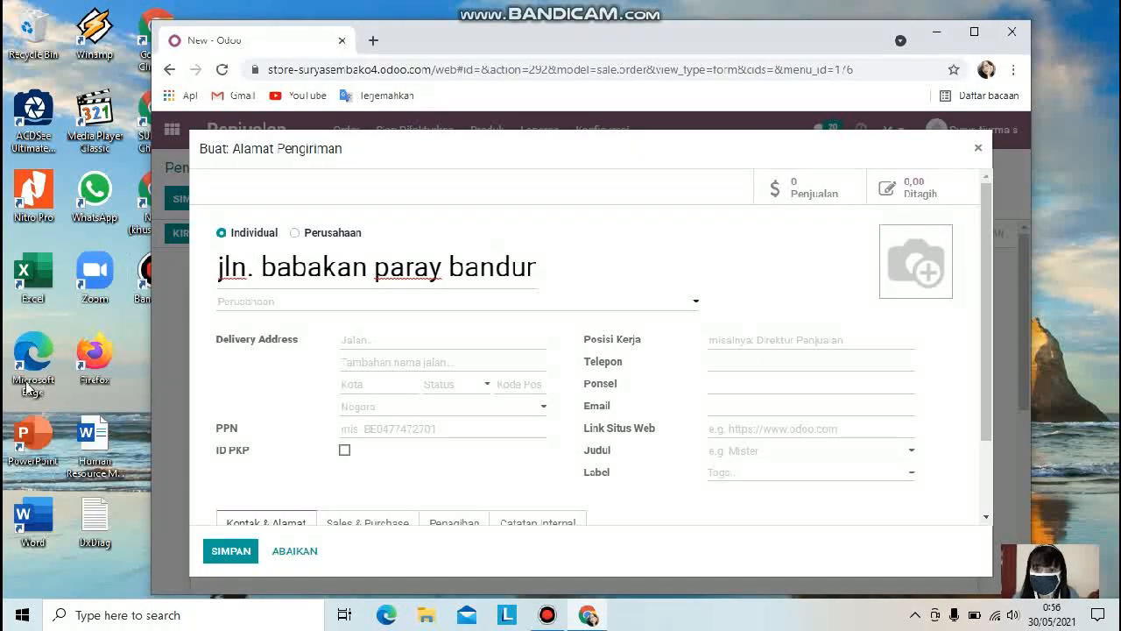
left_click(979, 148)
Step: Set the payment terms to Kontan and select the Daftar Harga Umum (IDR) pricelist
left_click(890, 436)
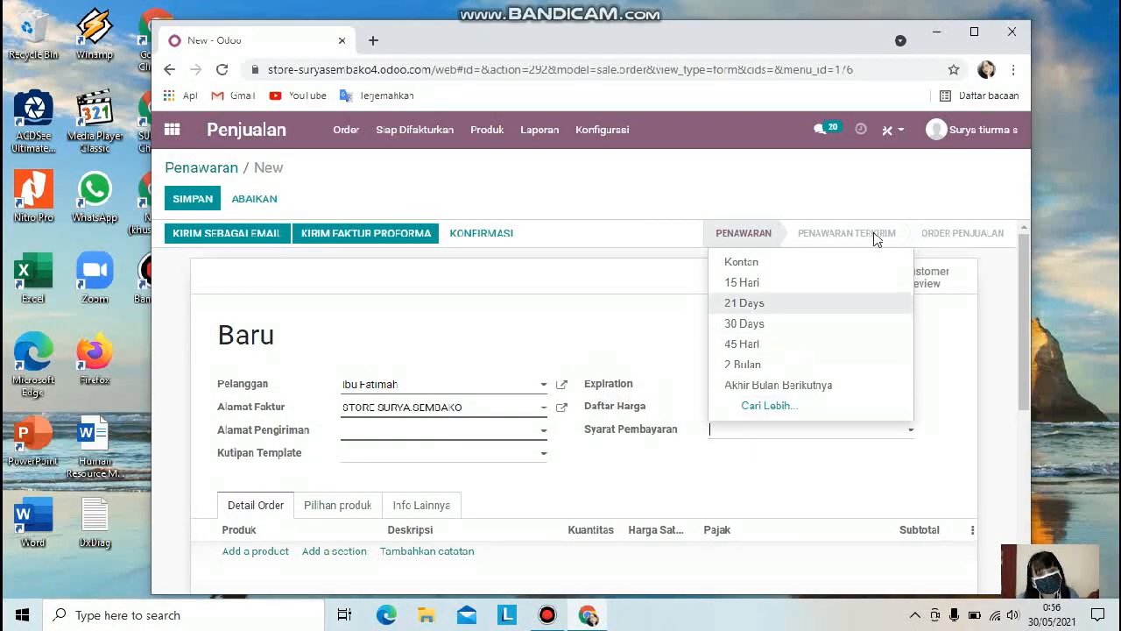
left_click(764, 272)
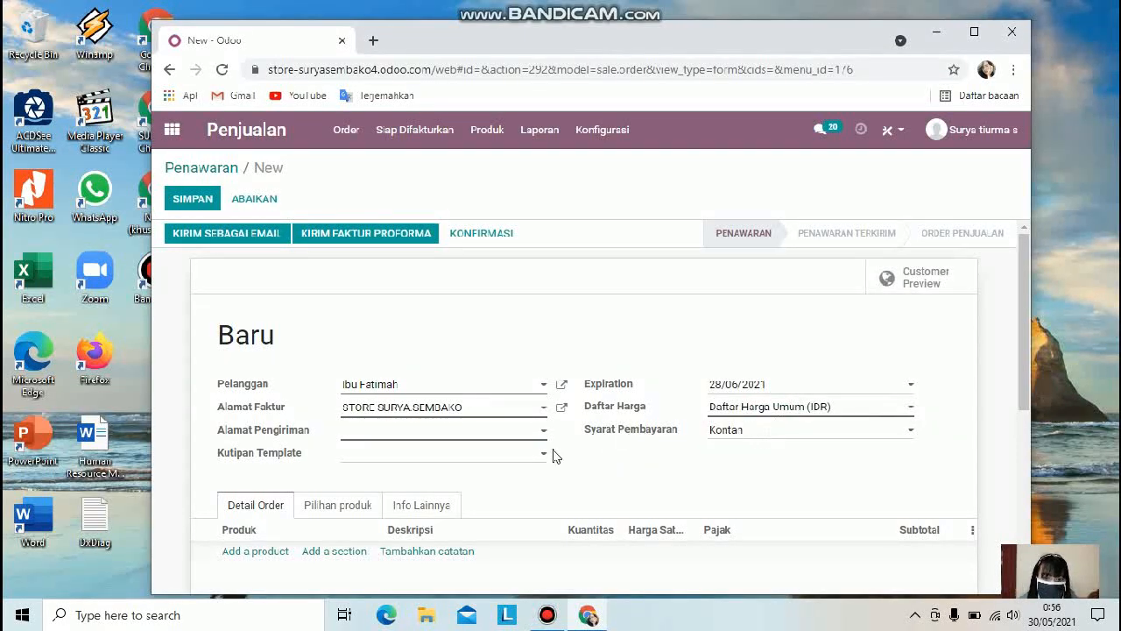
left_click(903, 409)
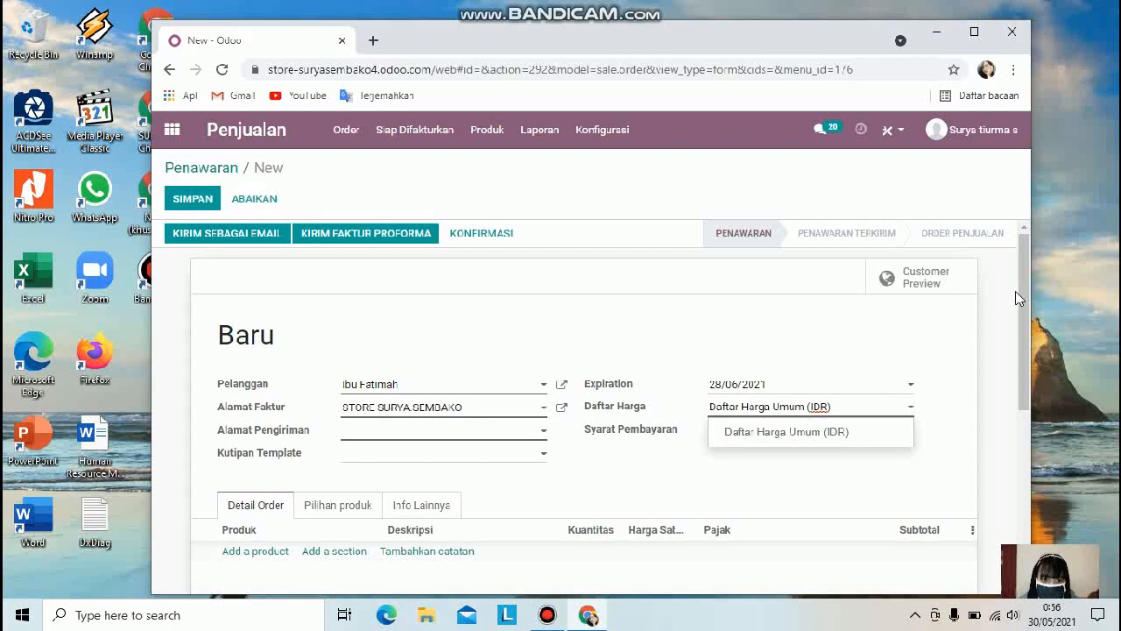
left_click(770, 456)
Step: Set the delivery address to jalan babakan ciparay bandung by searching for bandung
scroll(671, 388, "down", 2)
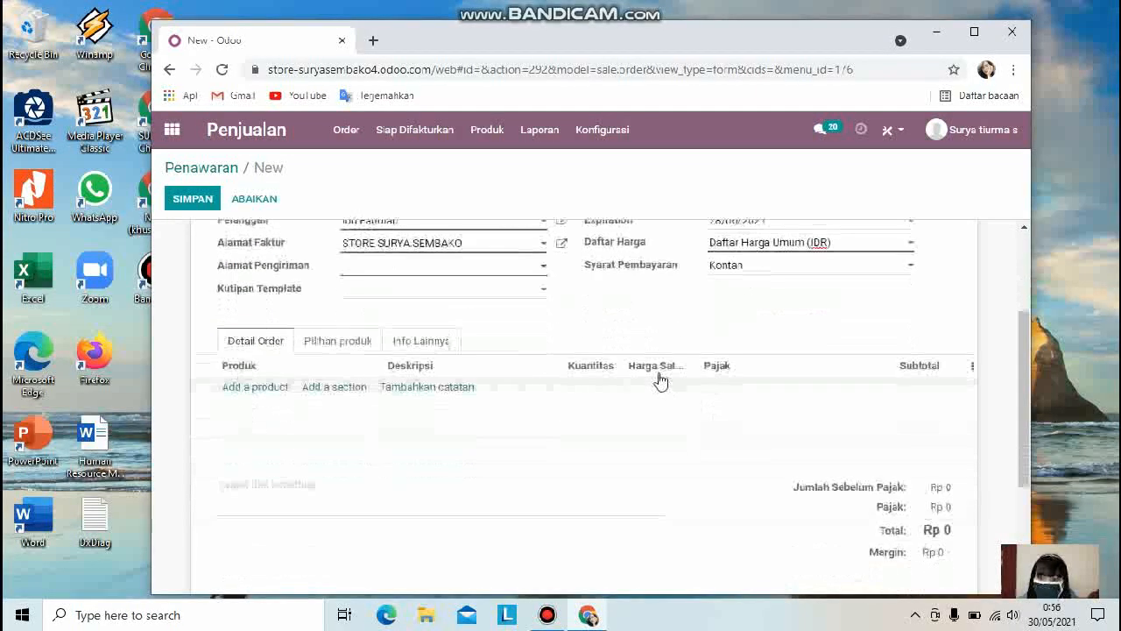
left_click(454, 267)
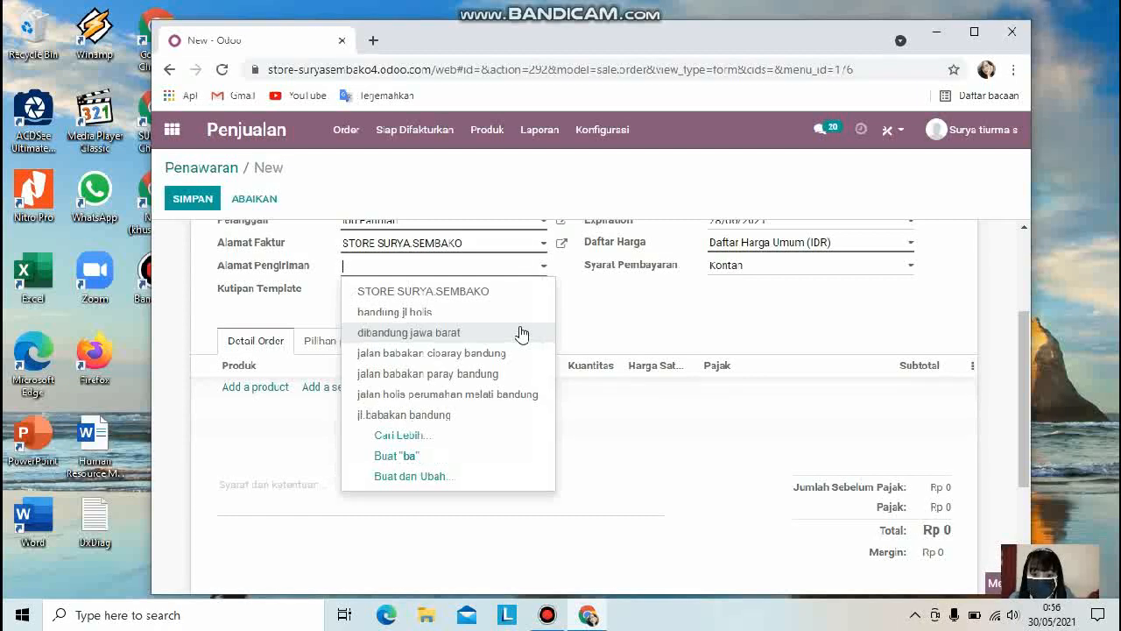
type("va")
type("bandun")
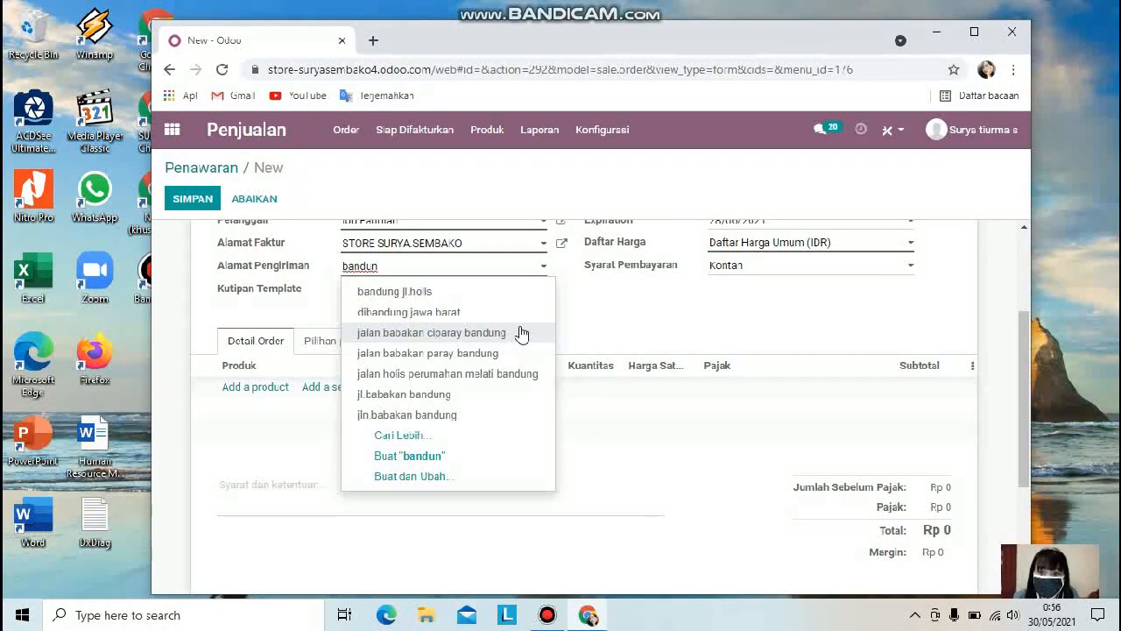
type("d")
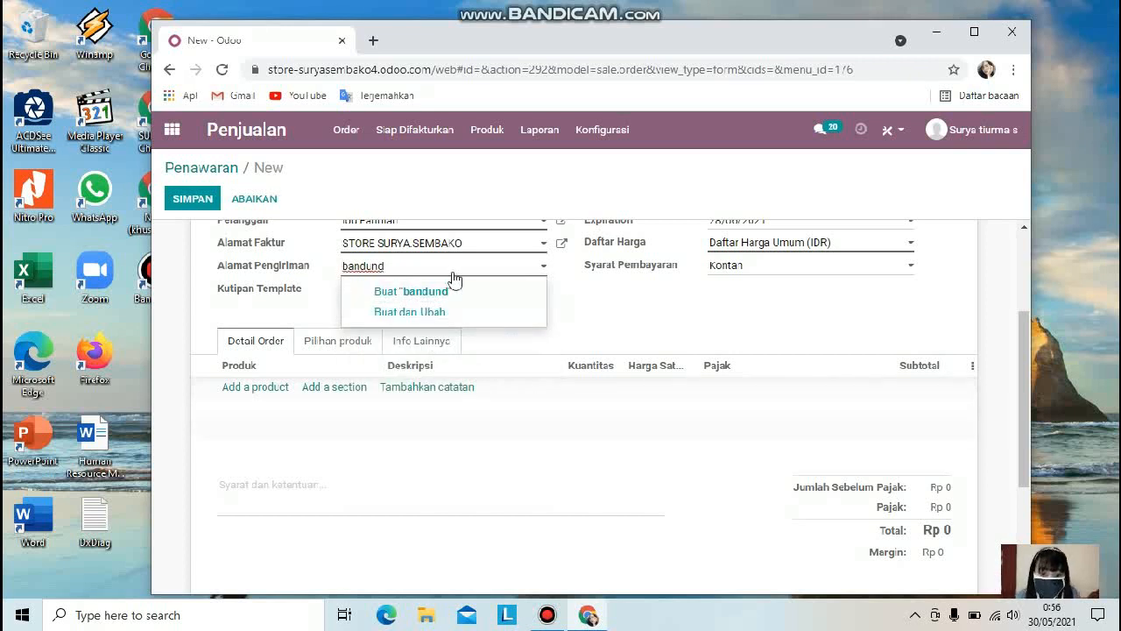
key("BackSpace")
type("g")
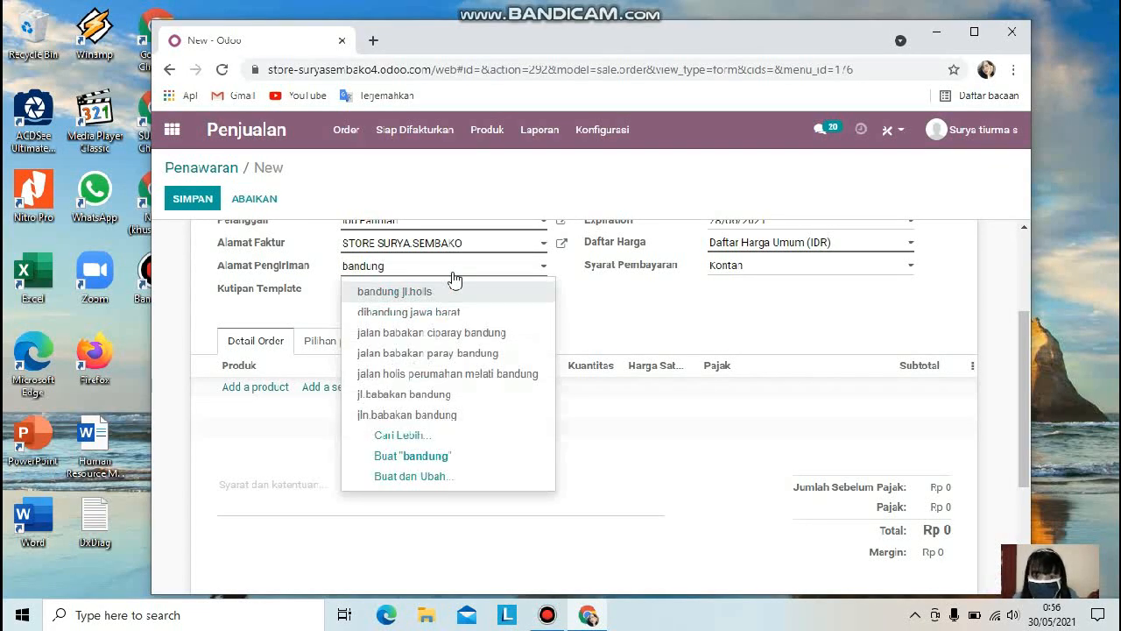
left_click(488, 334)
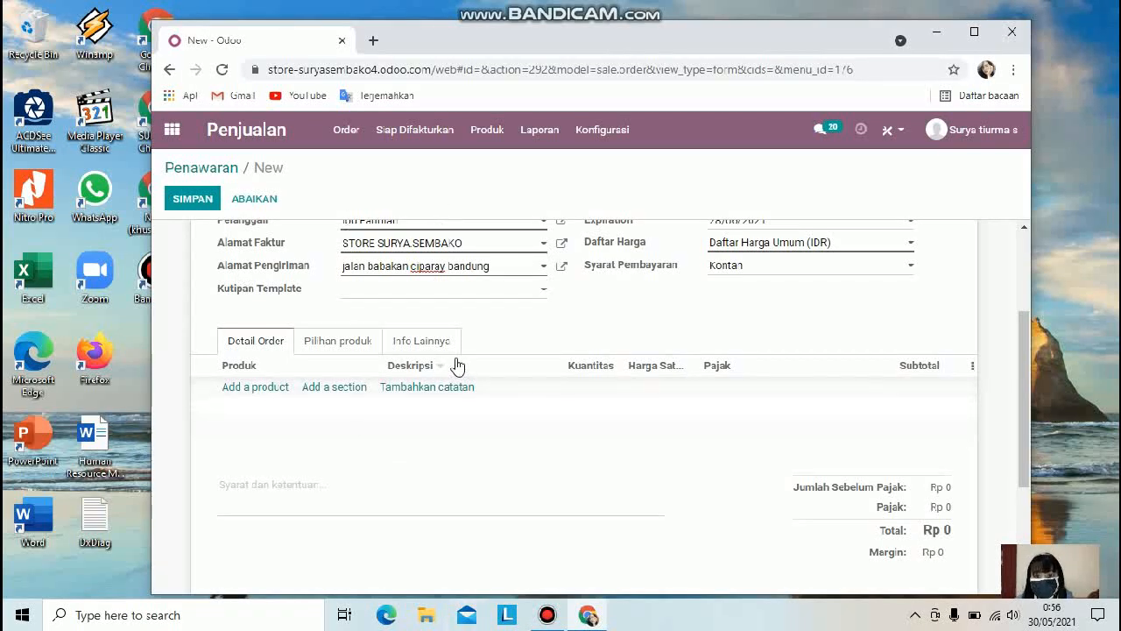
Step: Add minyak goreng bimoli as an optional product, picking it from the full product search list
left_click(343, 346)
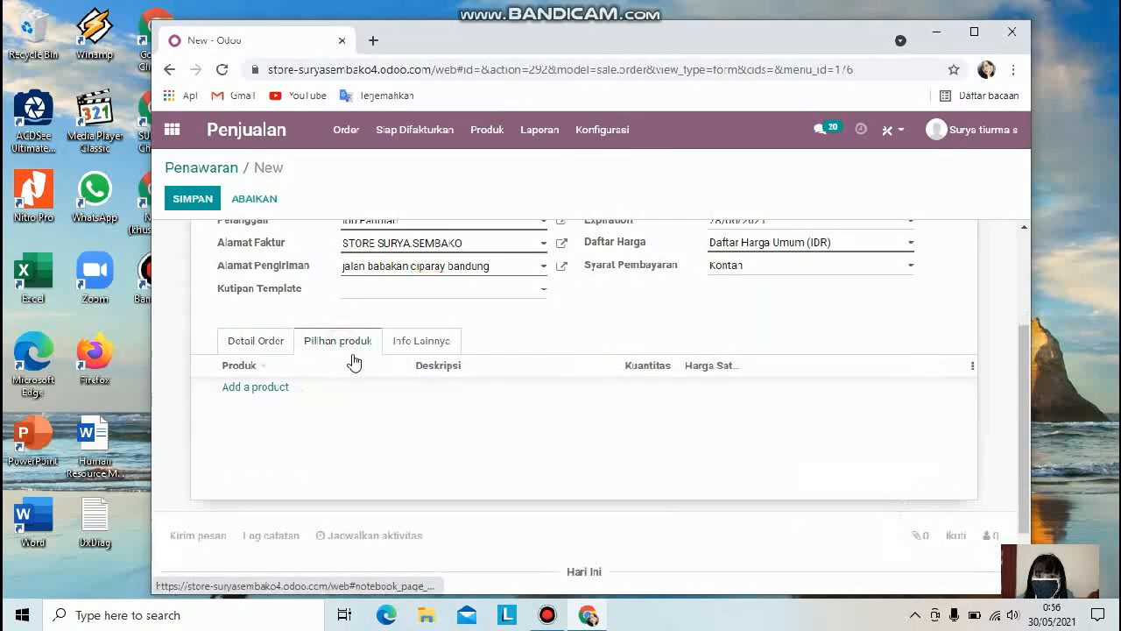
left_click(282, 388)
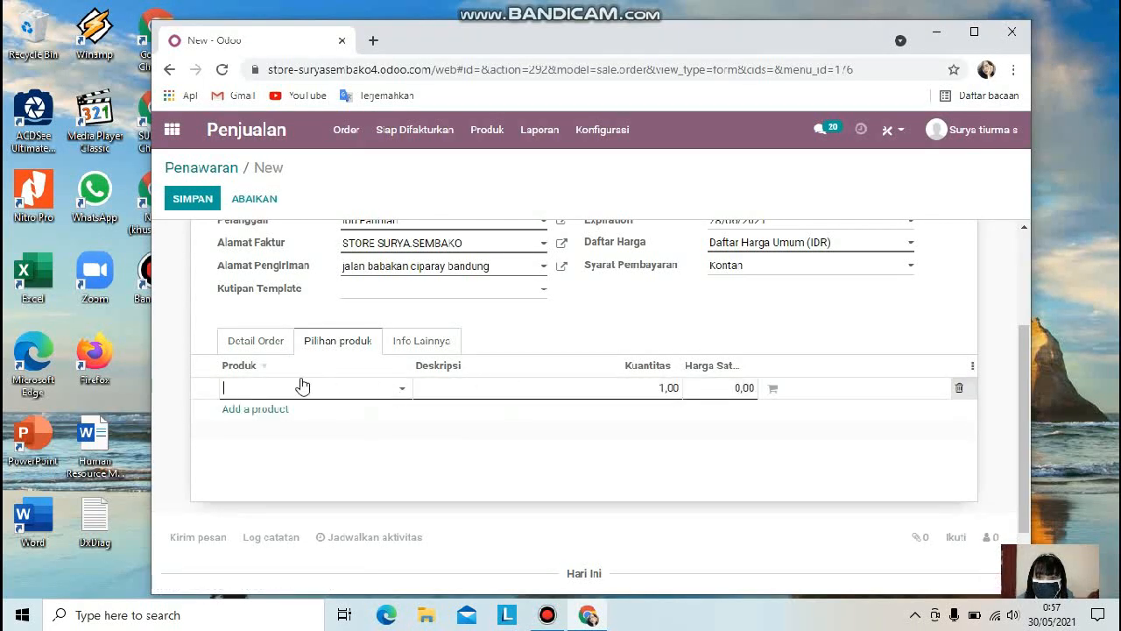
left_click(277, 390)
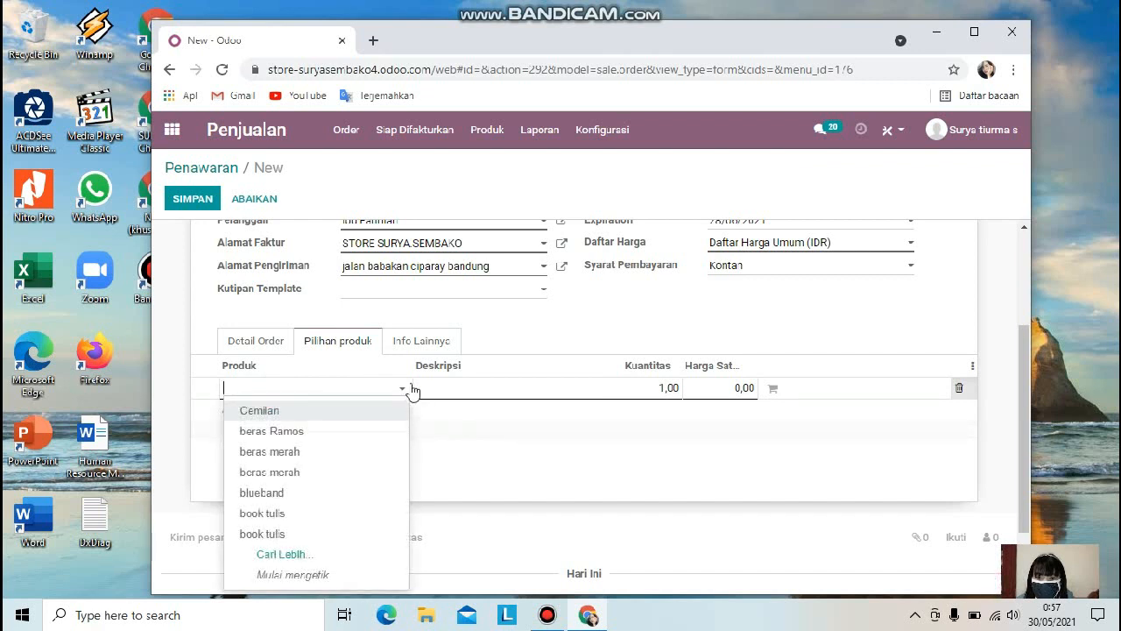
left_click(405, 389)
left_click(405, 389)
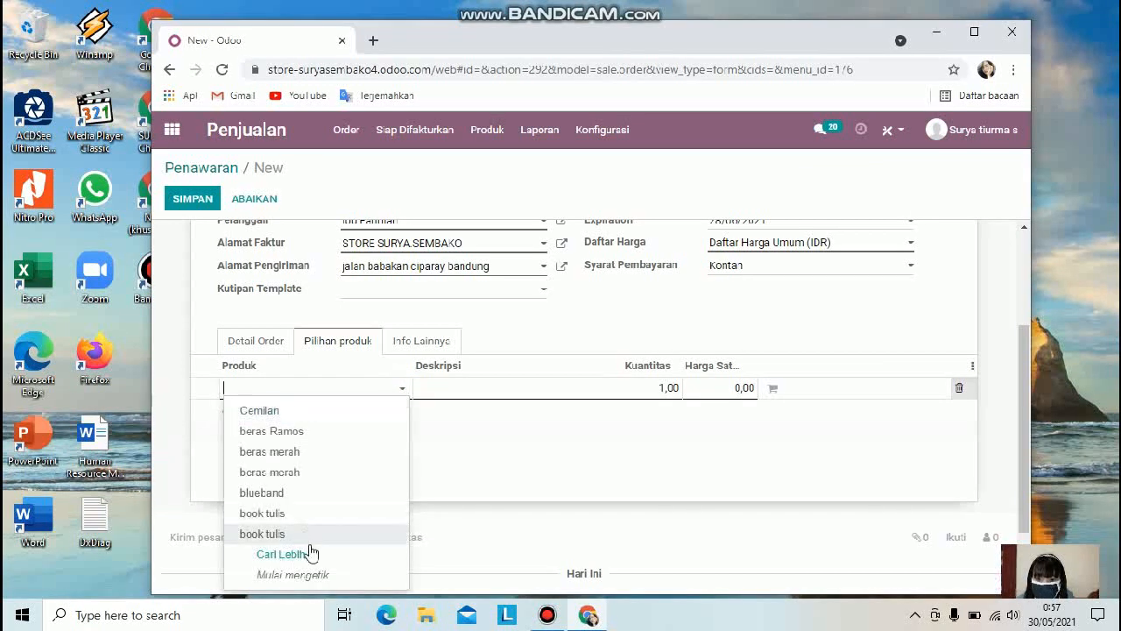
left_click(311, 553)
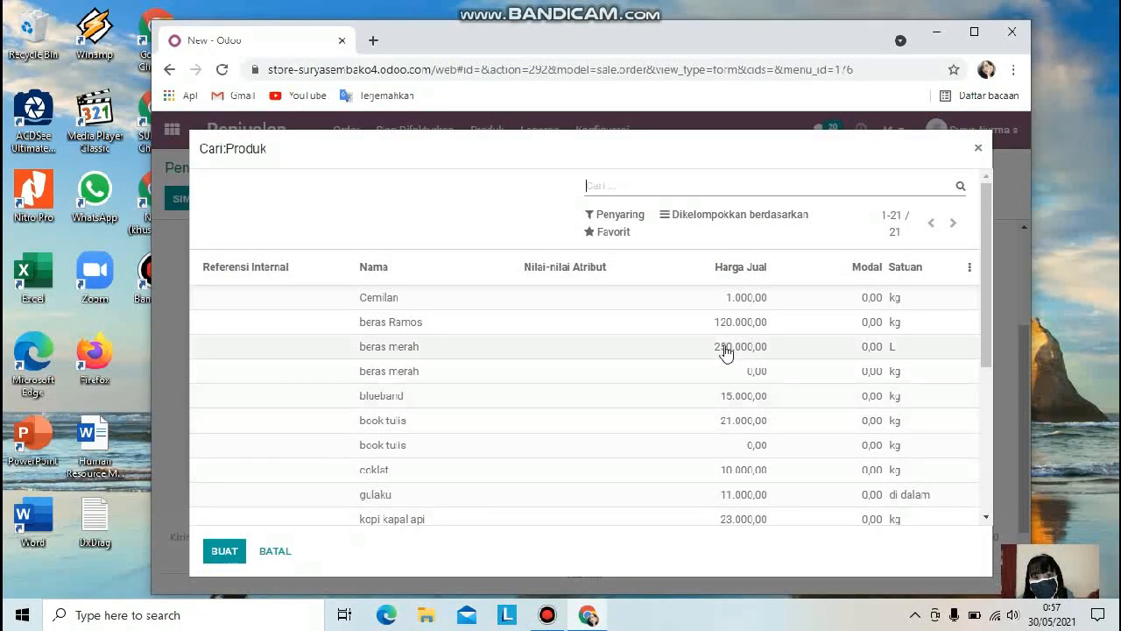
scroll(468, 426, "down", 3)
scroll(463, 368, "down", 1)
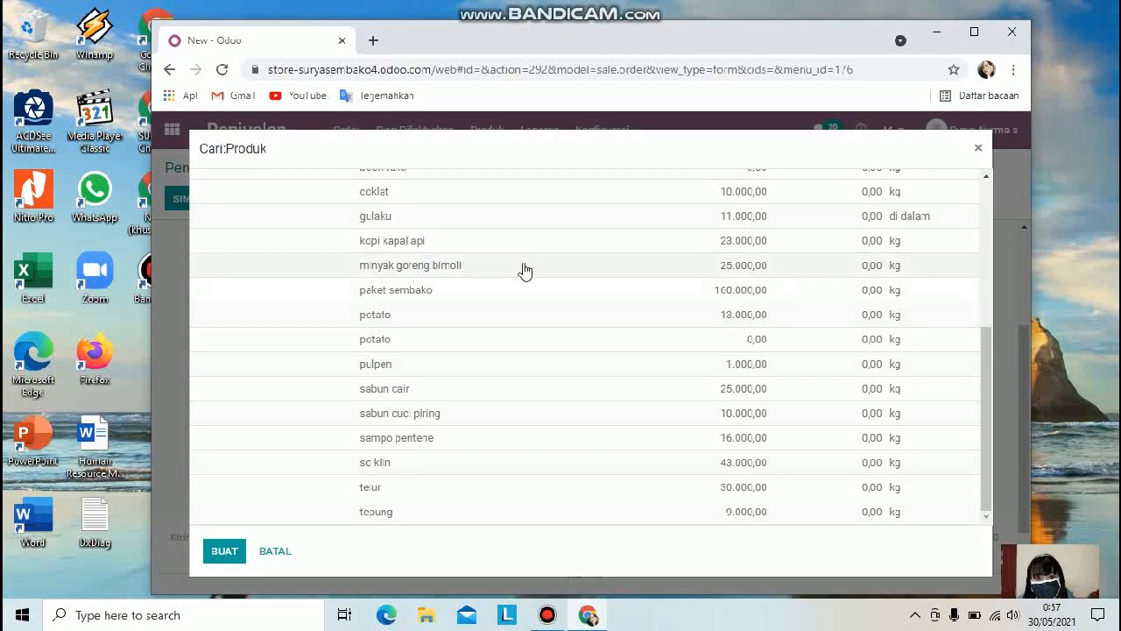
left_click(728, 274)
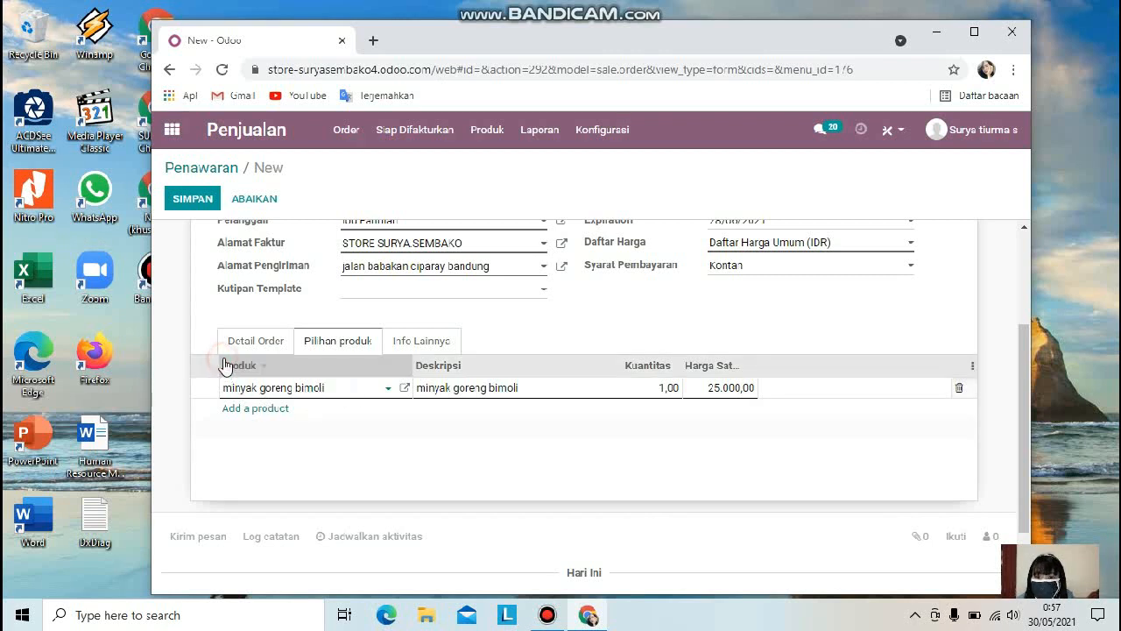
Step: Add minyak goreng bimoli as a product line in the order details
left_click(286, 412)
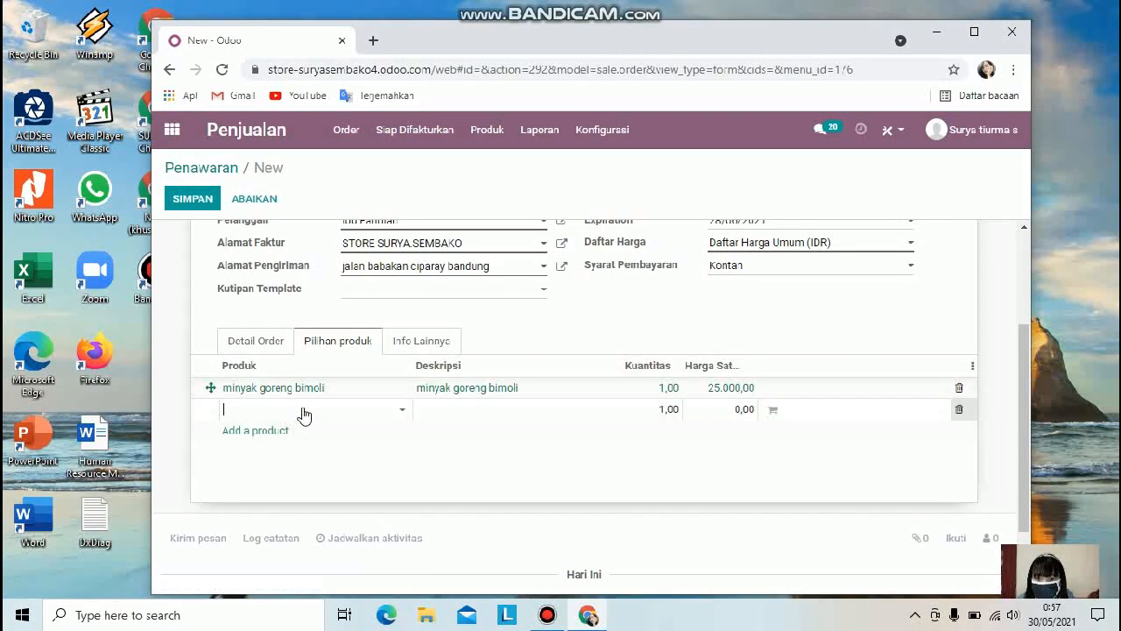
left_click(257, 365)
left_click(336, 343)
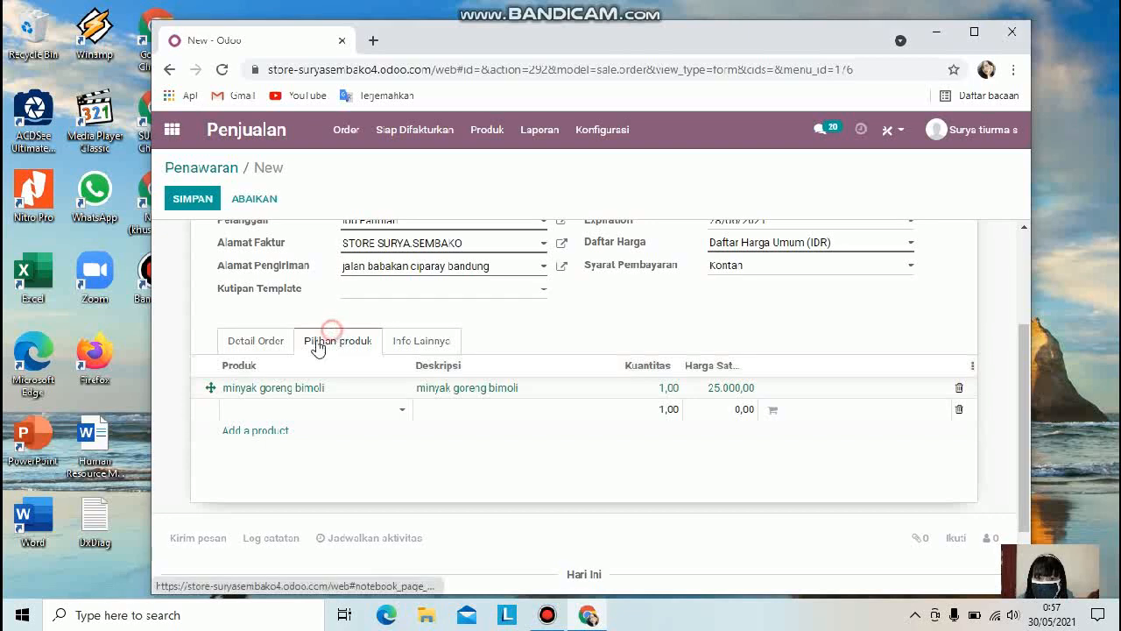
left_click(268, 342)
left_click(265, 387)
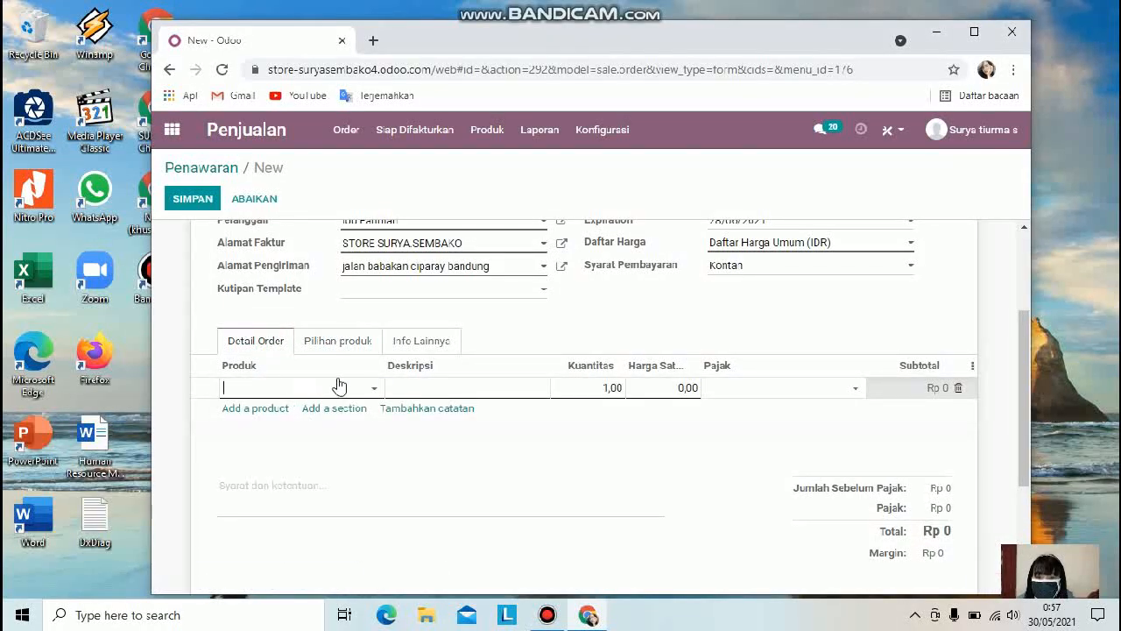
type("miy")
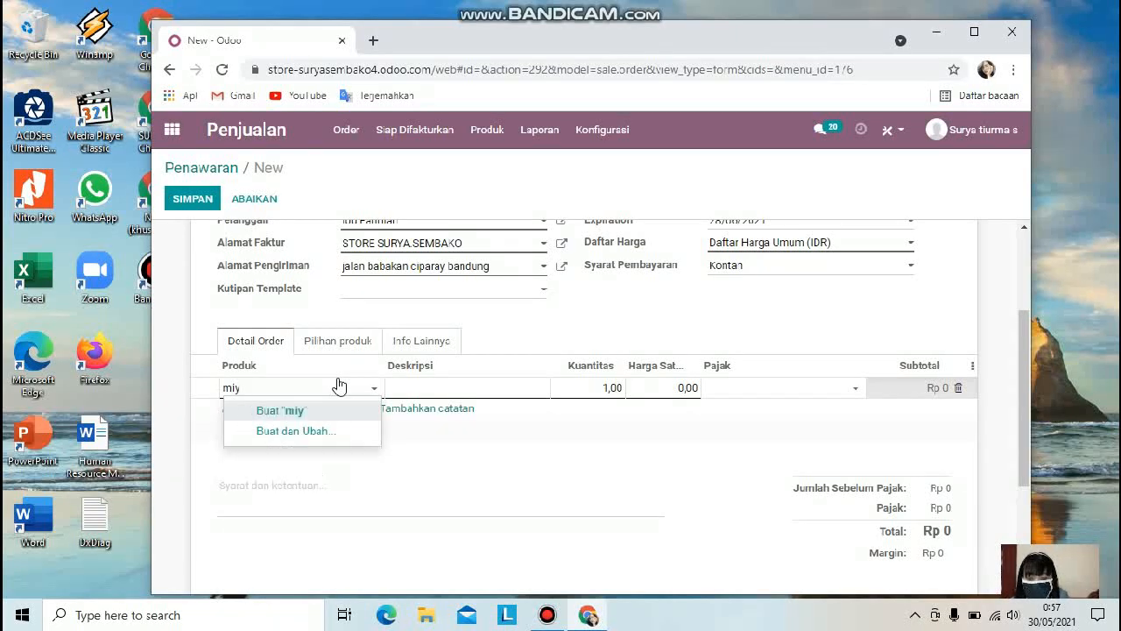
key("BackSpace")
type("nyak")
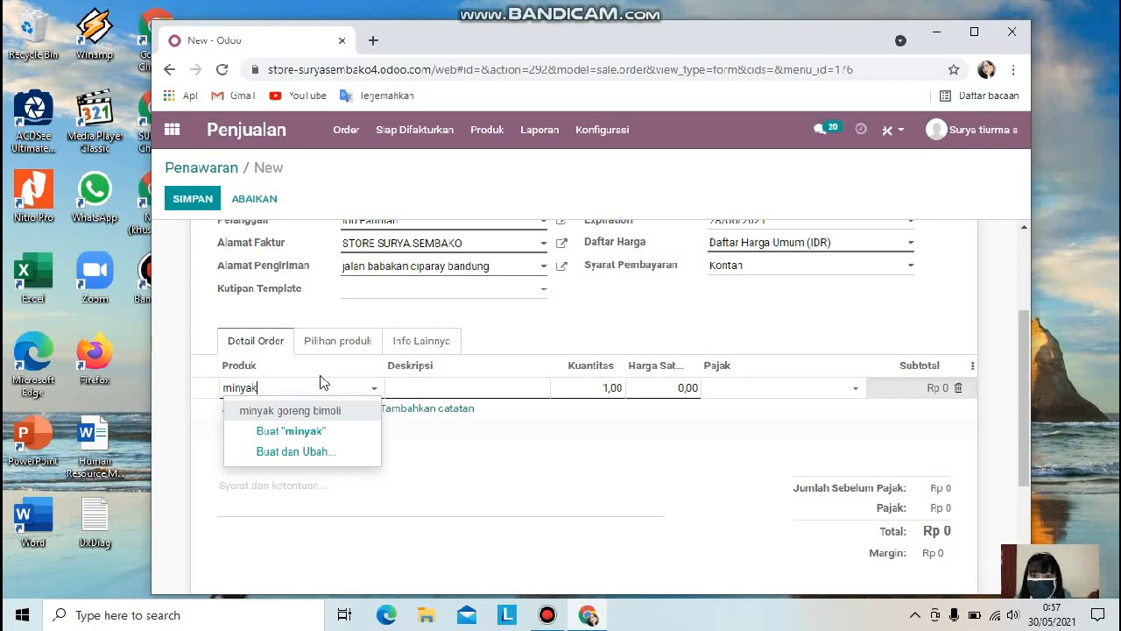
left_click(329, 411)
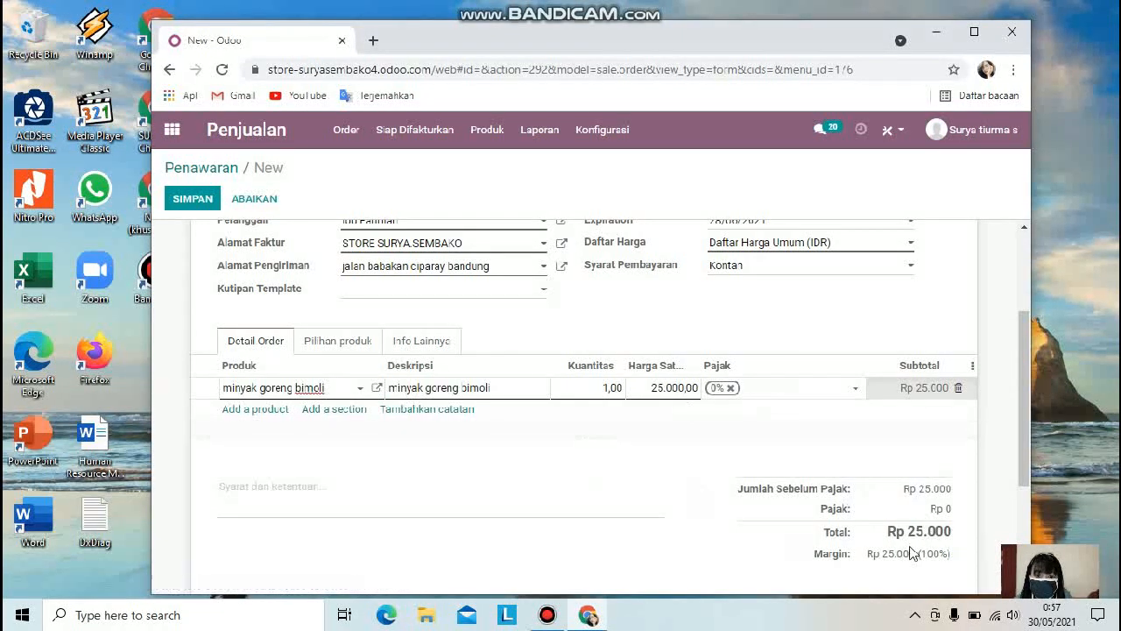
Step: Set the quantity of the minyak goreng bimoli line to 40
left_click(609, 388)
left_click(608, 388)
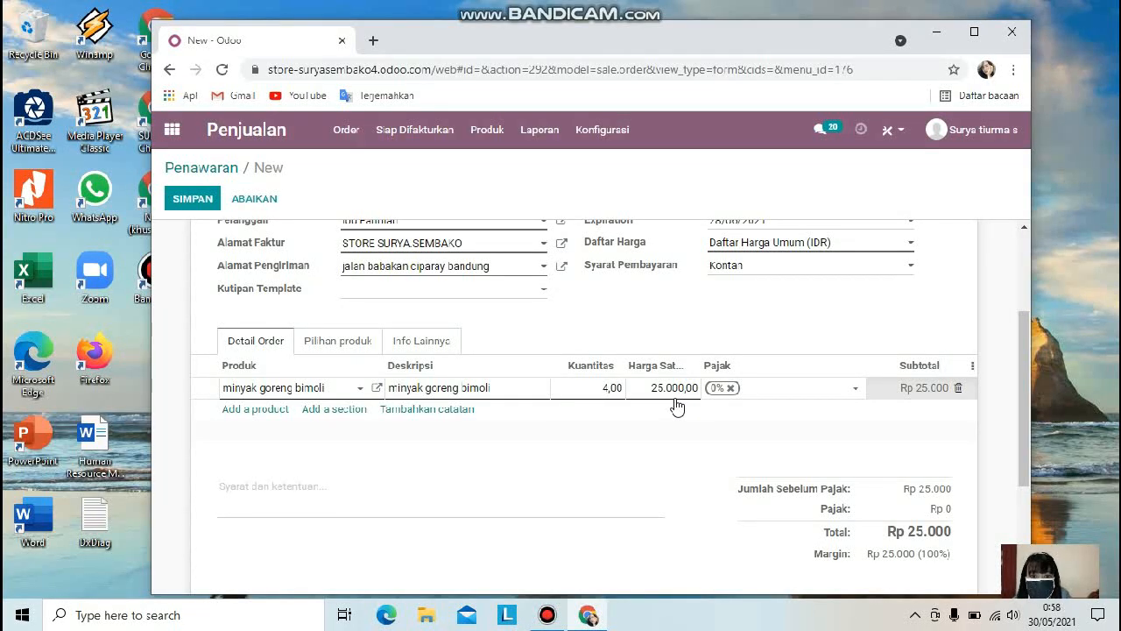
left_click(631, 456)
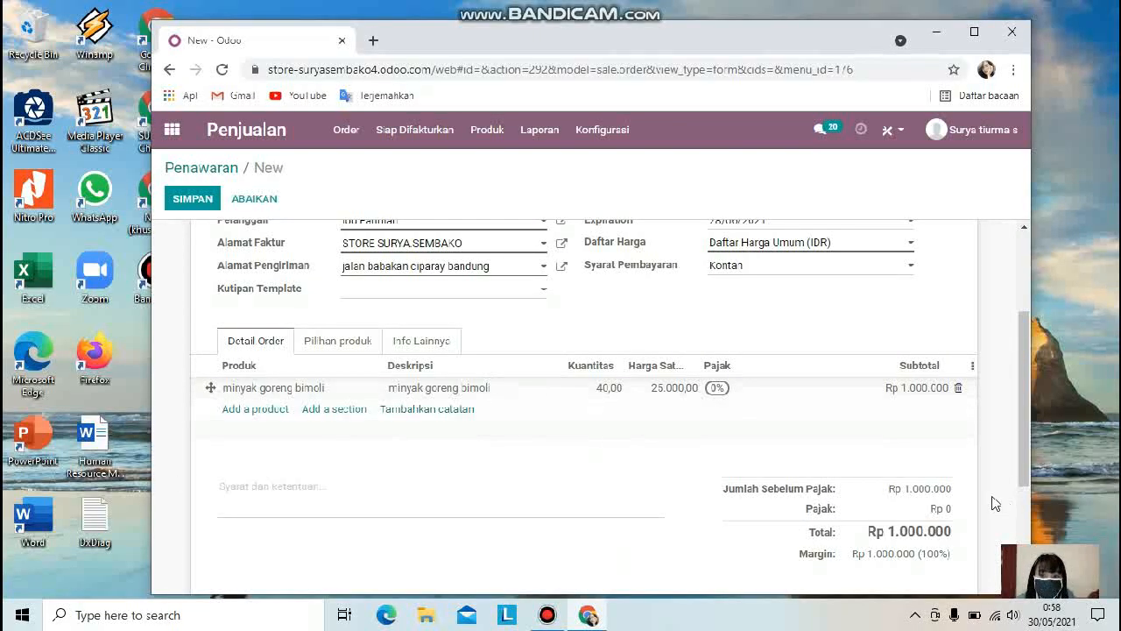
scroll(874, 503, "down", 2)
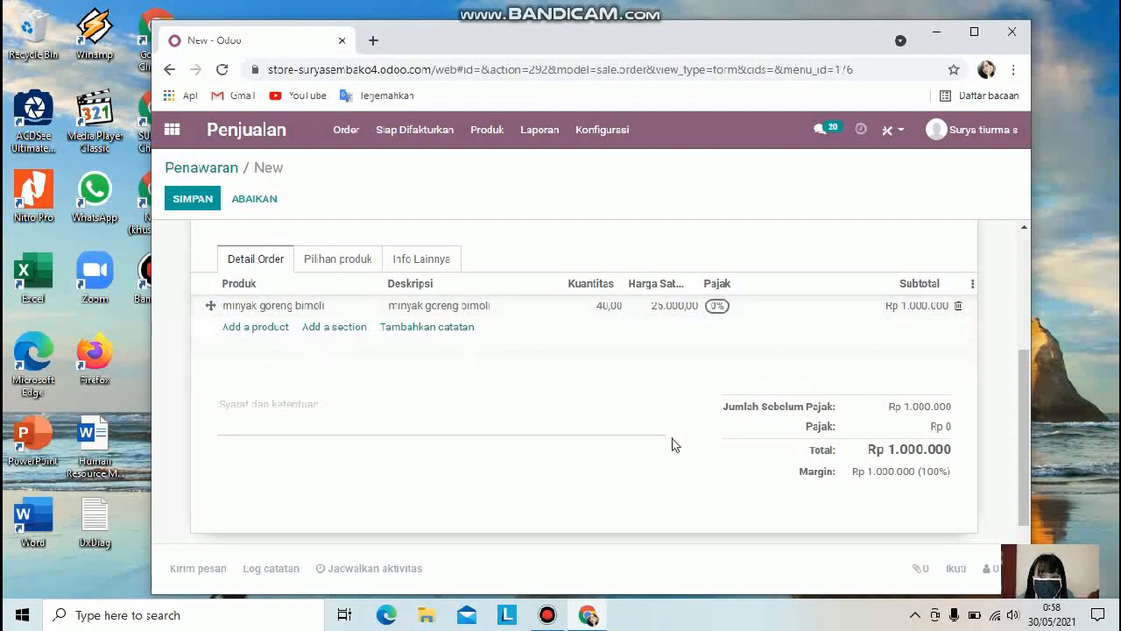
scroll(736, 441, "up", 3)
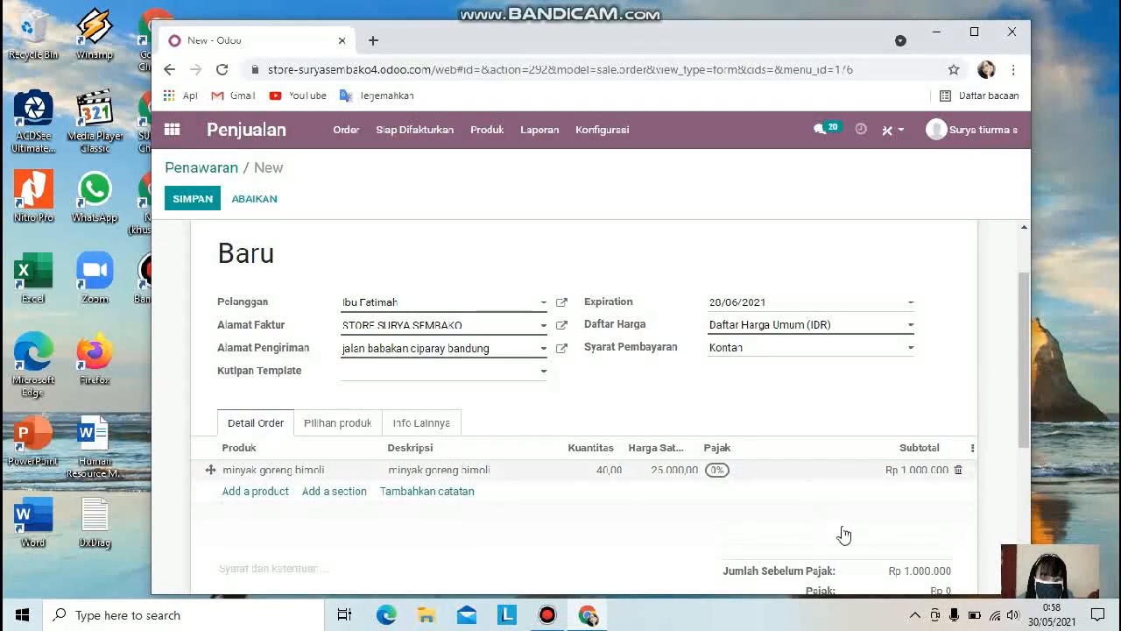
scroll(881, 428, "down", 2)
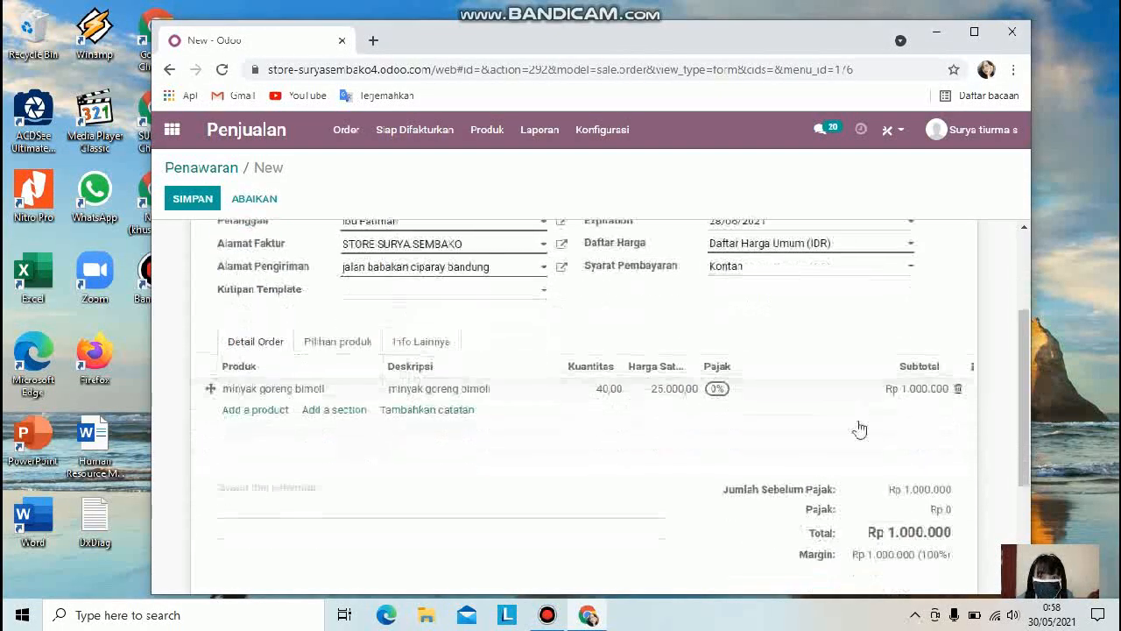
Step: Save the new quotation
scroll(859, 428, "down", 3)
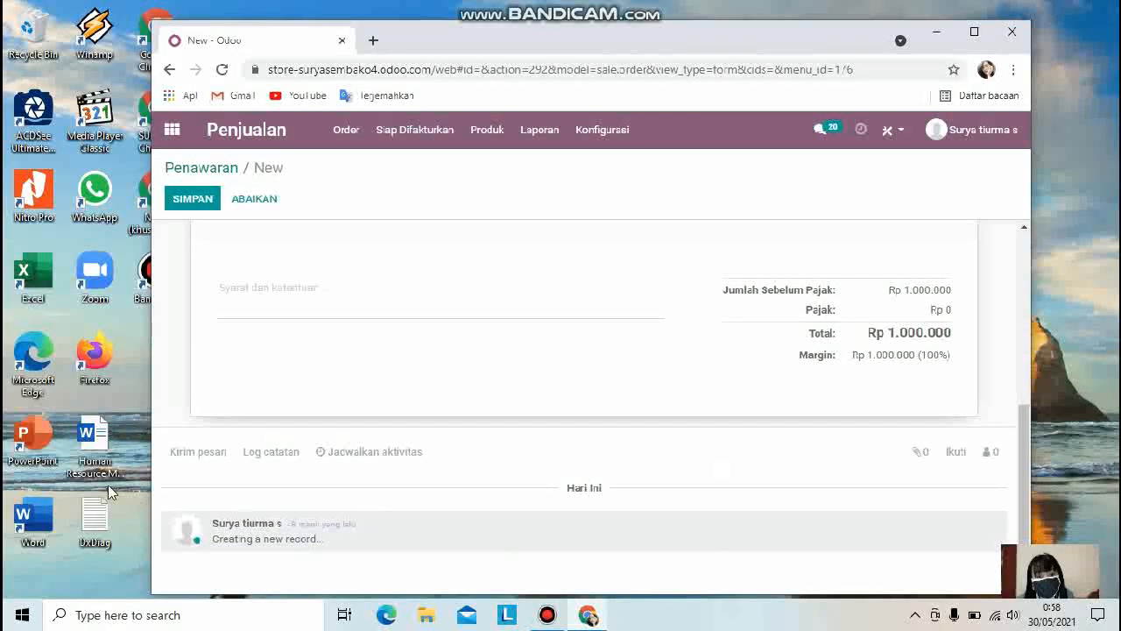
scroll(342, 574, "up", 5)
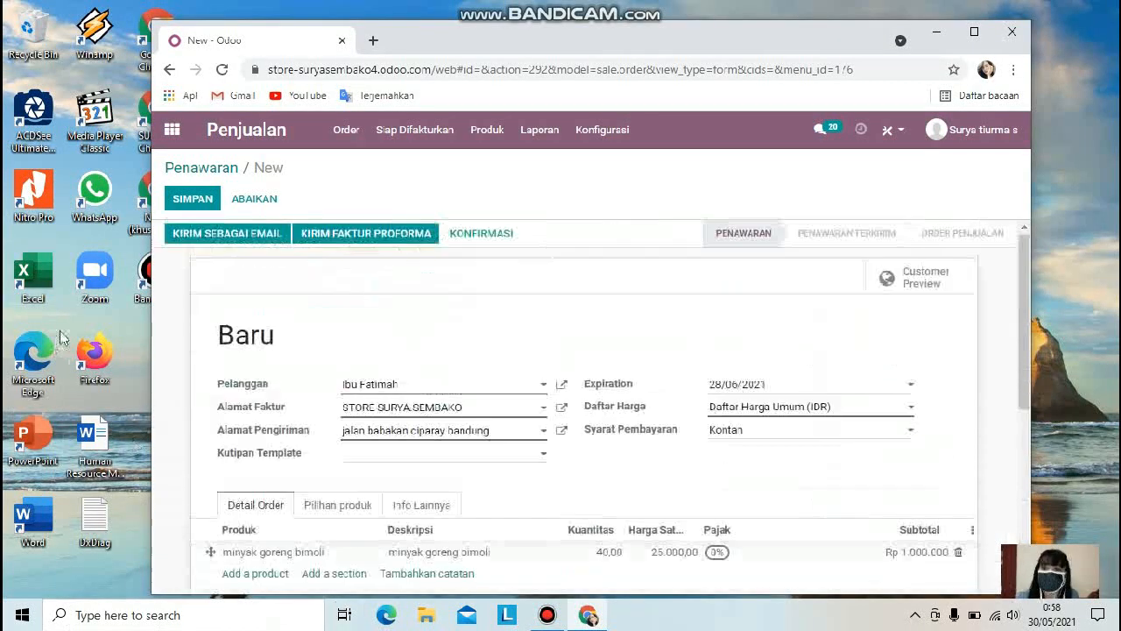
left_click(211, 203)
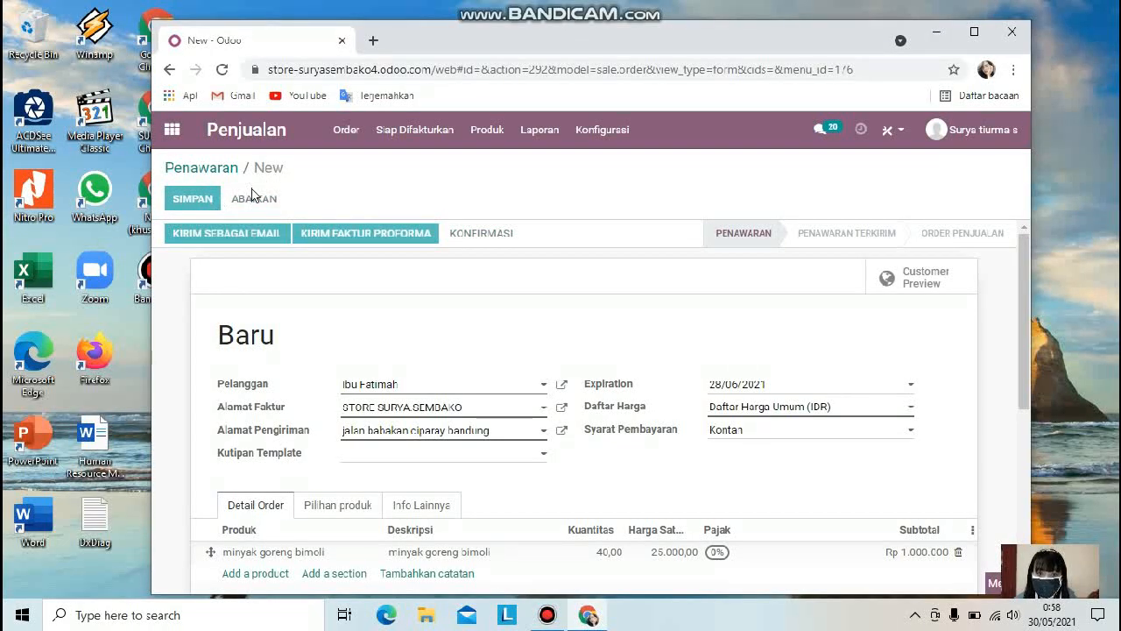
left_click(189, 205)
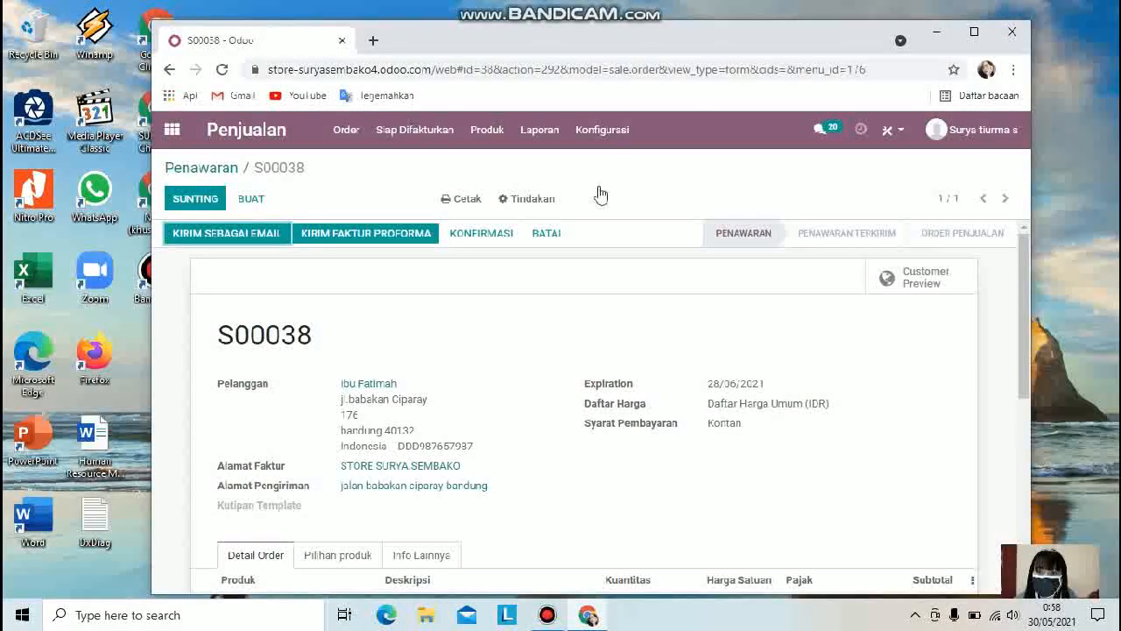
Step: Reopen the quotation for editing, enter datagn ke store as the fiscal position under Info Lainnya, and save
left_click(202, 202)
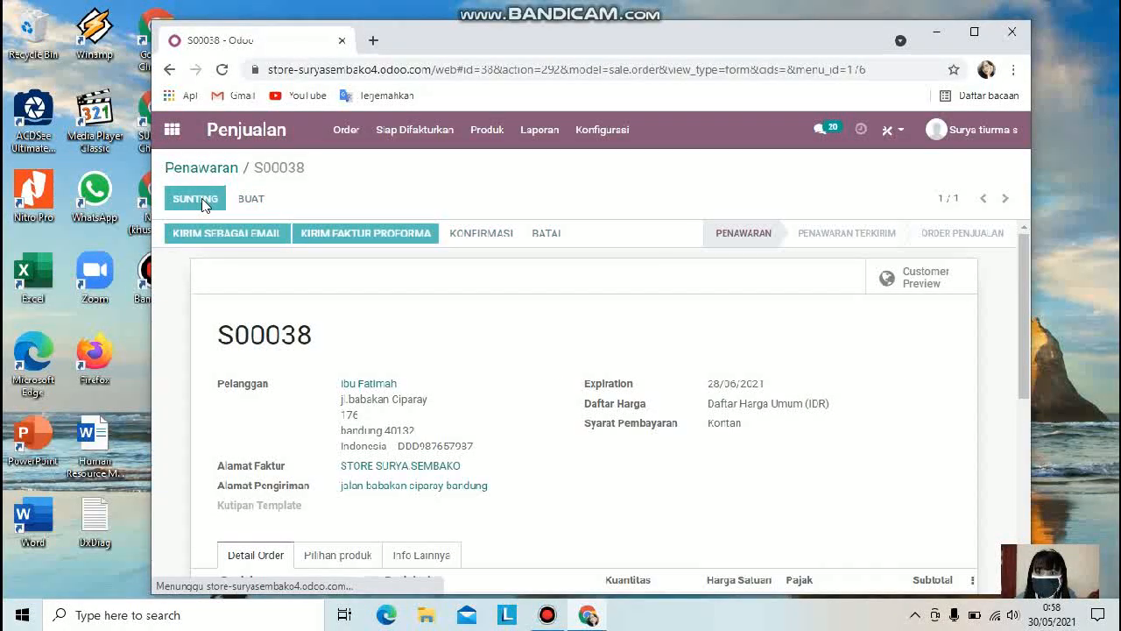
scroll(525, 428, "down", 3)
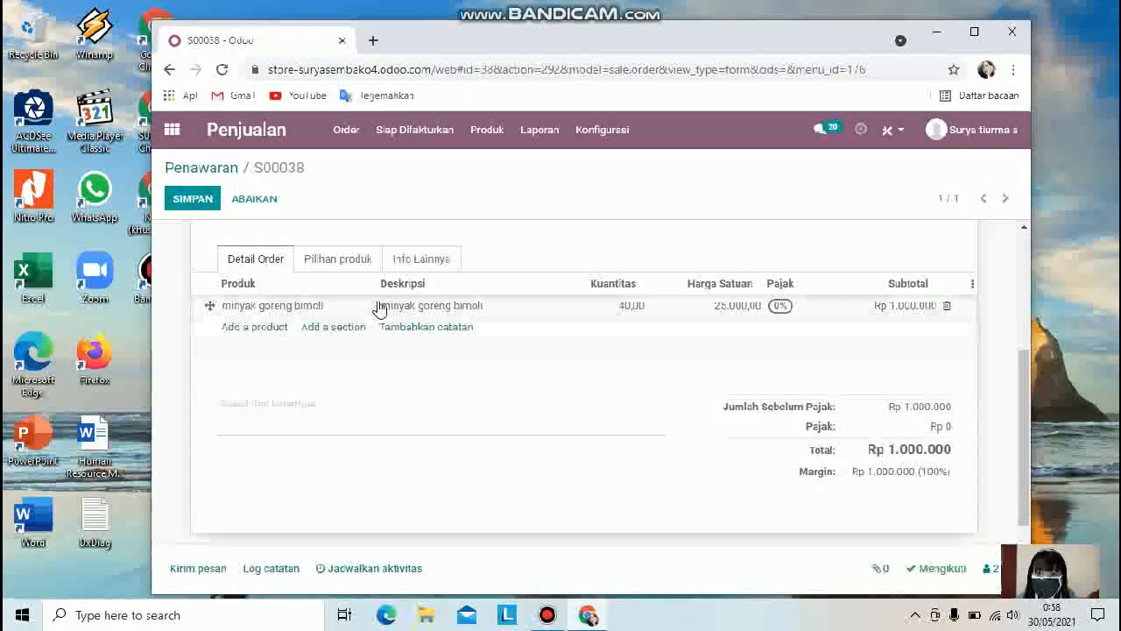
left_click(359, 262)
left_click(427, 262)
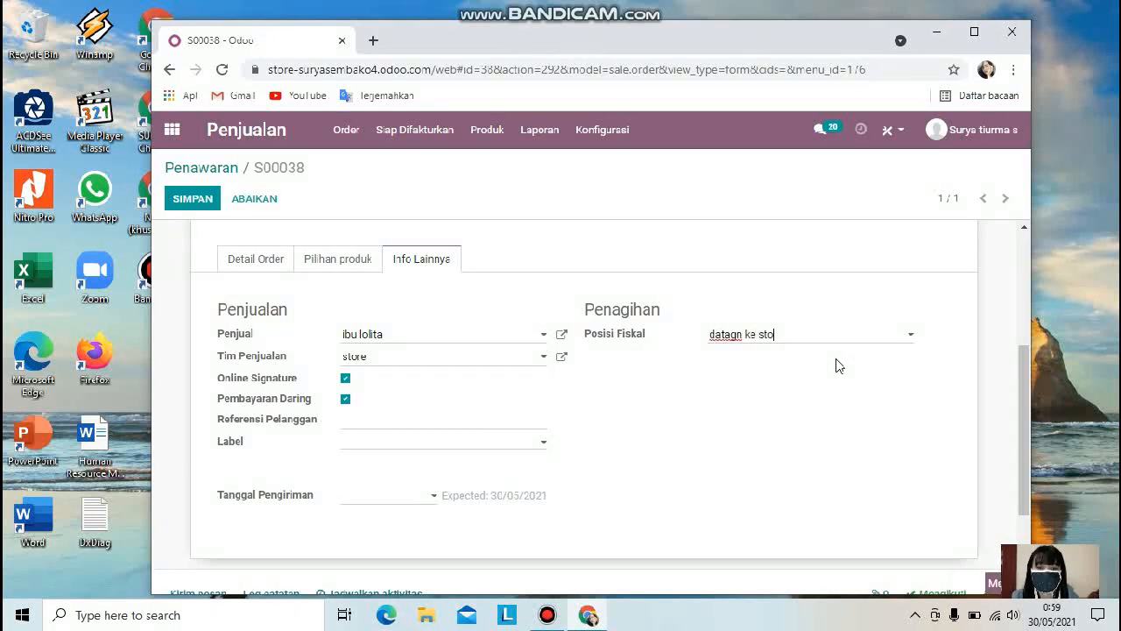
scroll(371, 347, "down", 1)
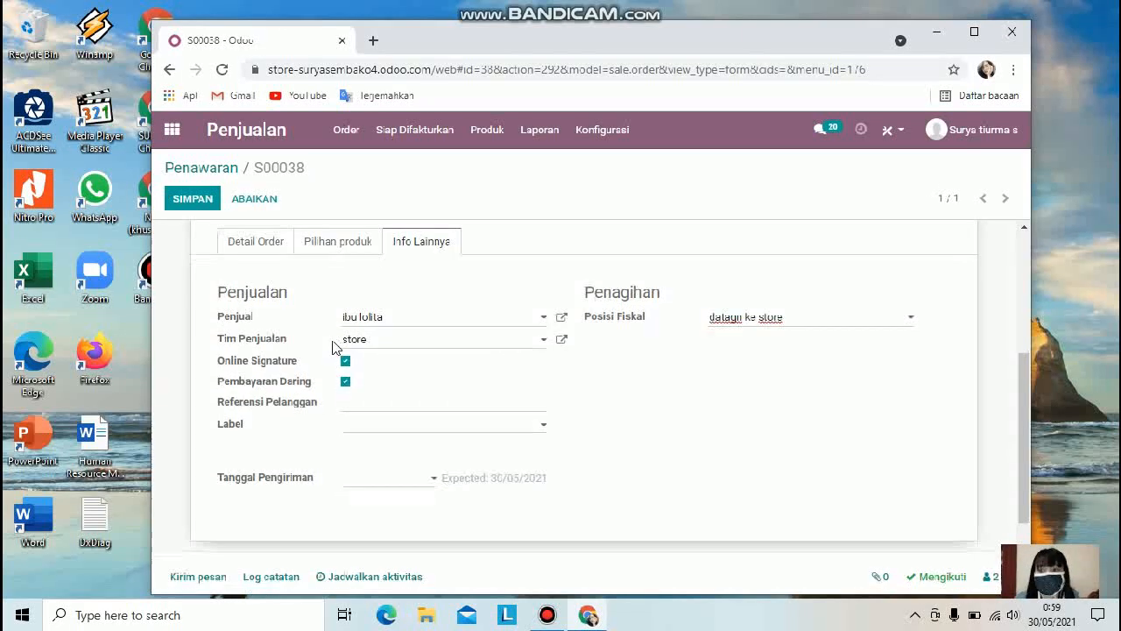
scroll(298, 342, "up", 5)
scroll(225, 257, "down", 3)
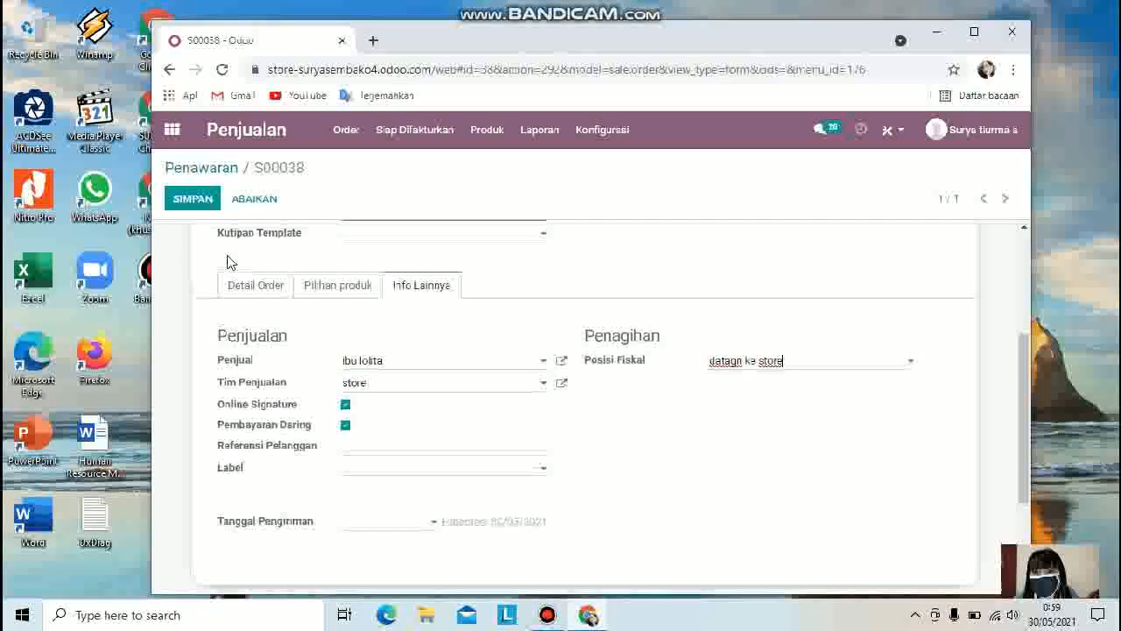
left_click(193, 198)
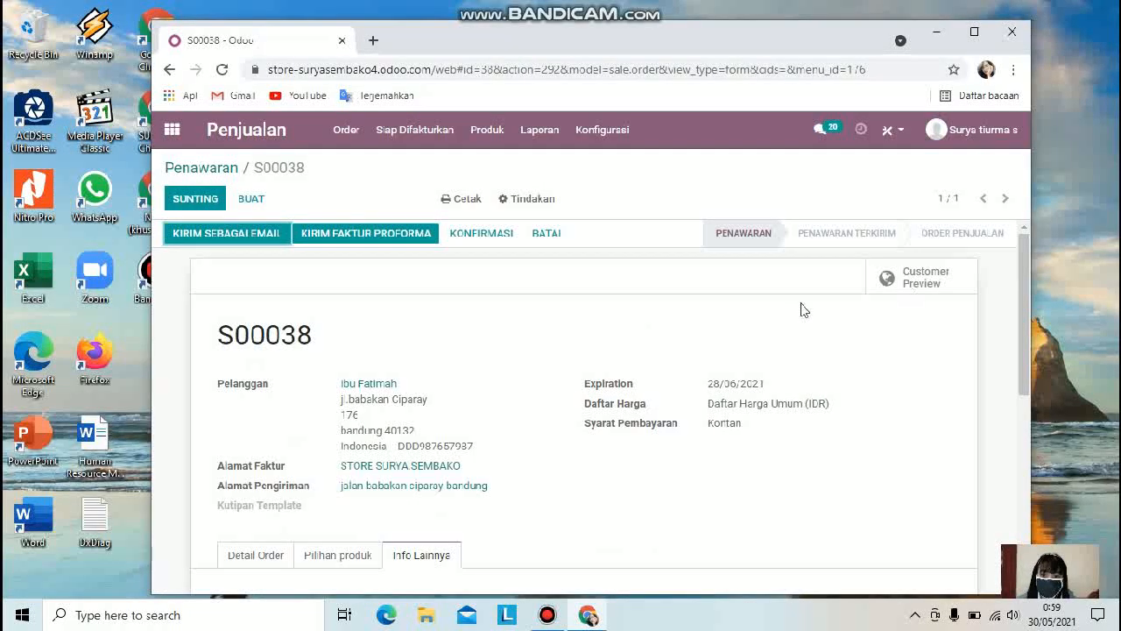
Step: Send the quotation to the customer by email, then close the email dialog
scroll(804, 309, "down", 4)
scroll(518, 271, "up", 1)
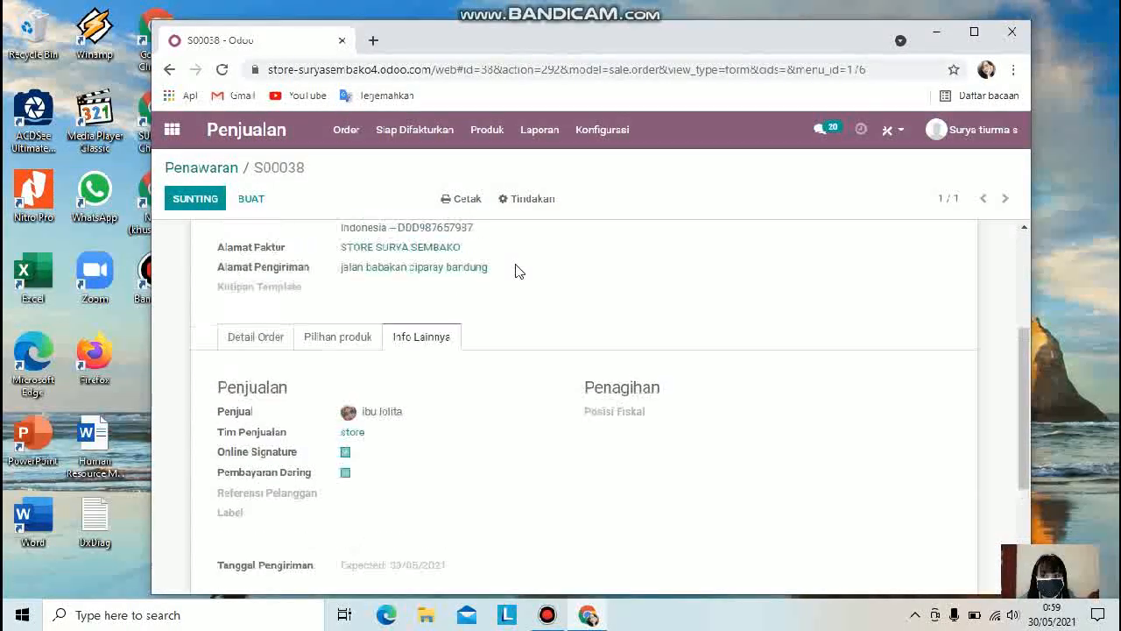
scroll(521, 274, "up", 3)
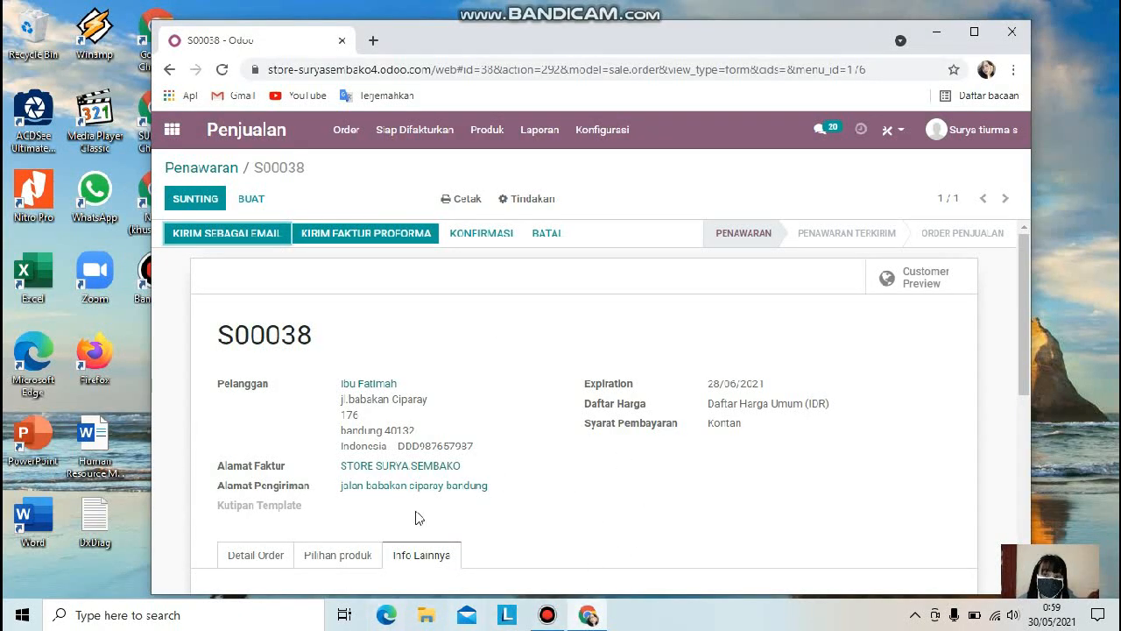
left_click(246, 237)
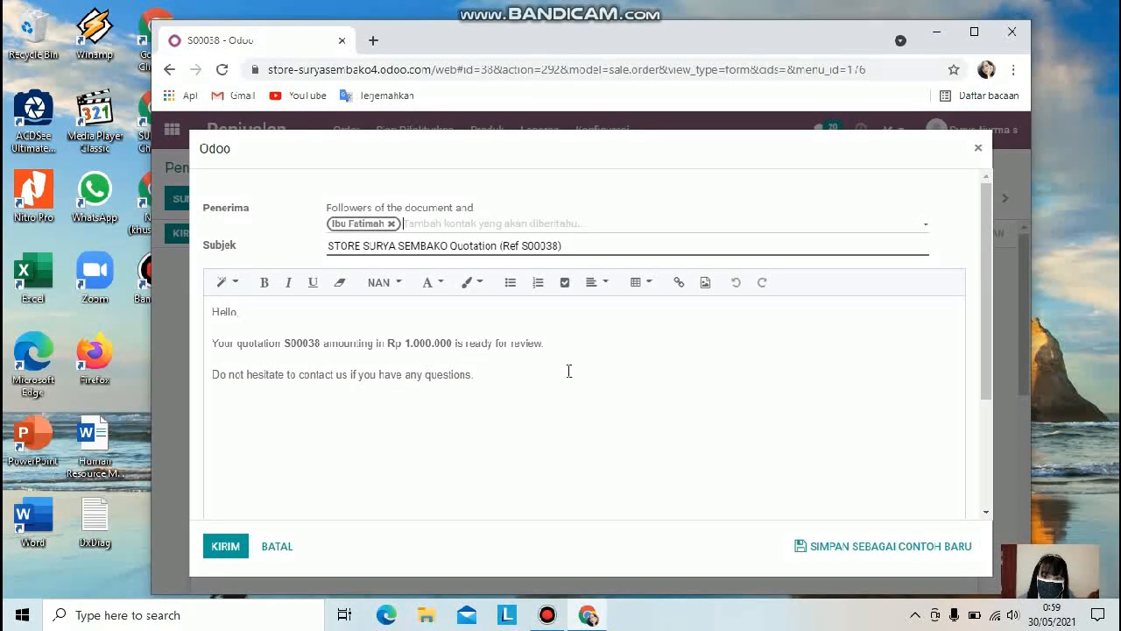
left_click(230, 554)
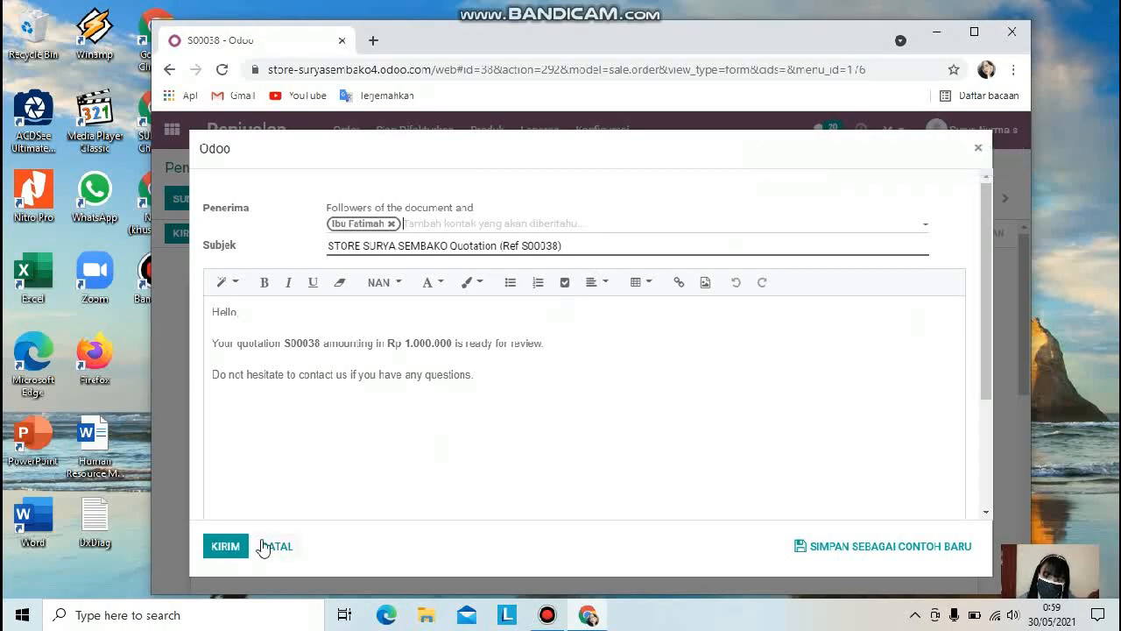
left_click(224, 552)
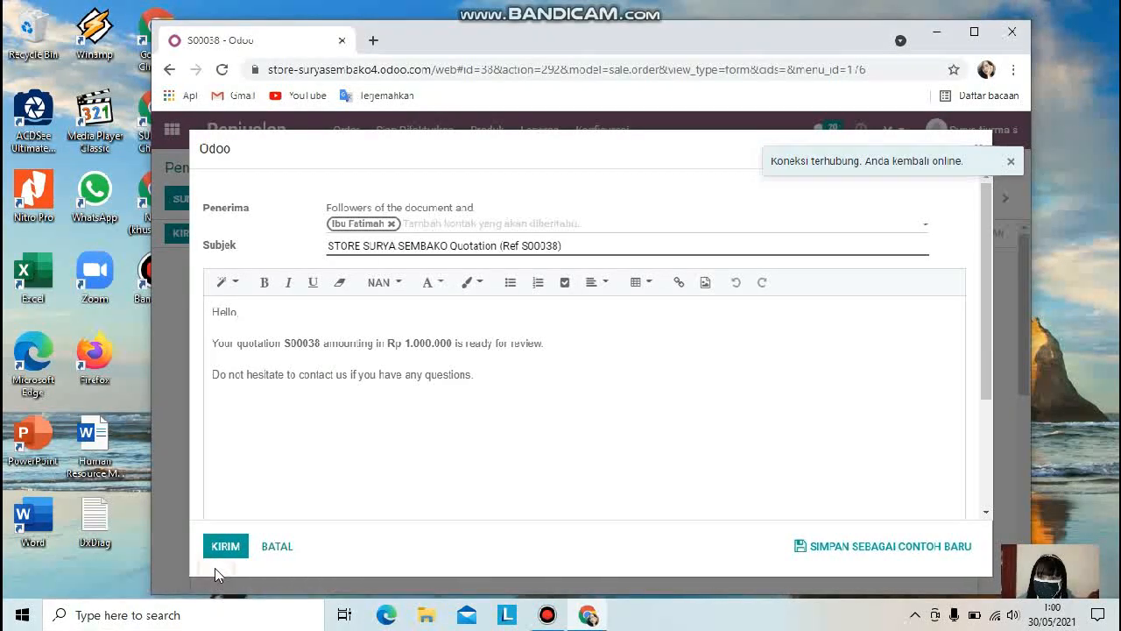
left_click(238, 546)
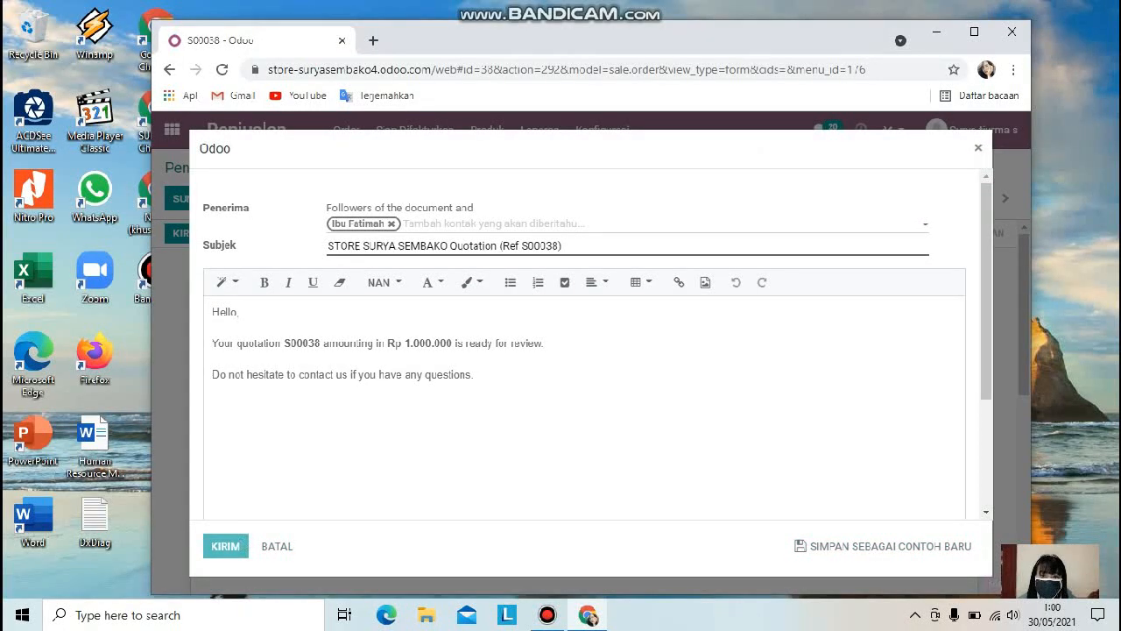
left_click(979, 151)
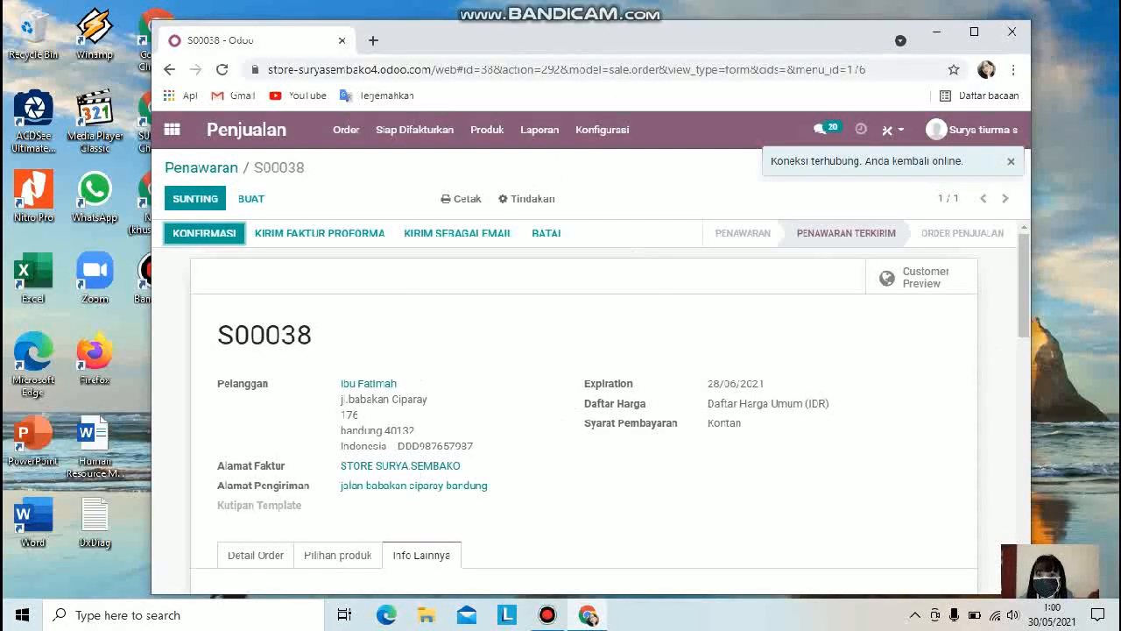
Step: Confirm the quotation as a sales order and create and view a regular invoice for it
left_click(225, 234)
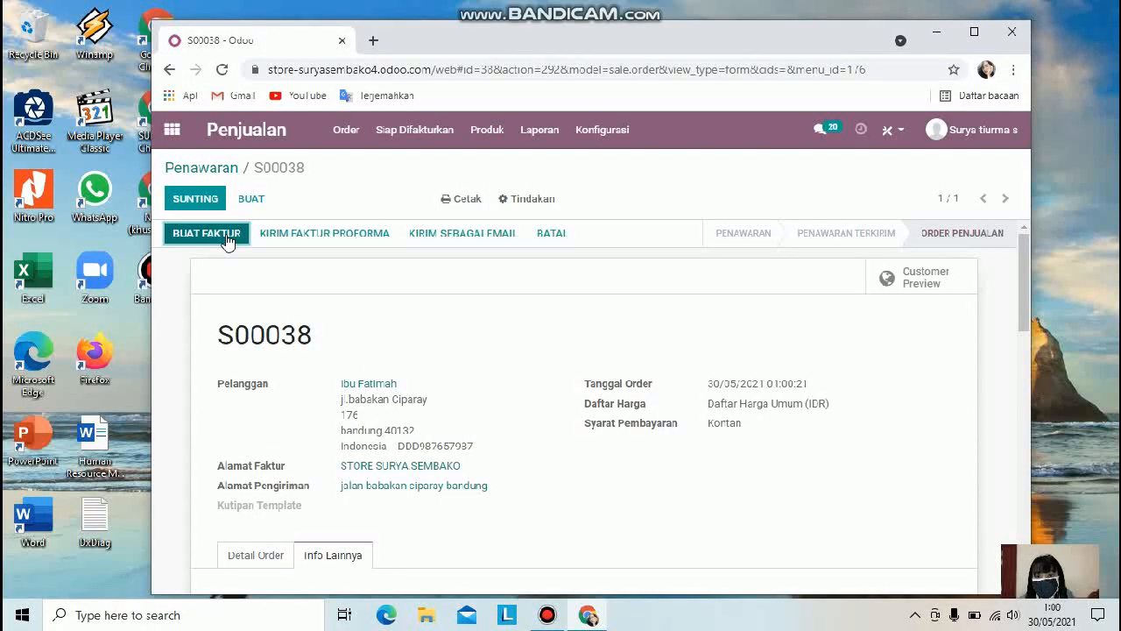
left_click(227, 235)
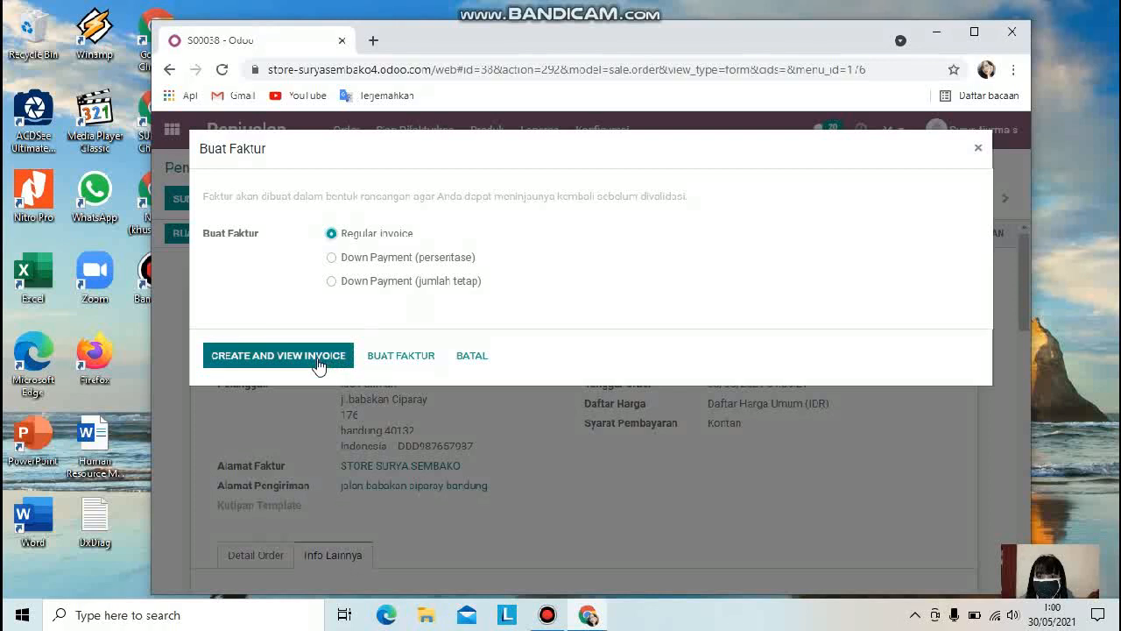
left_click(315, 359)
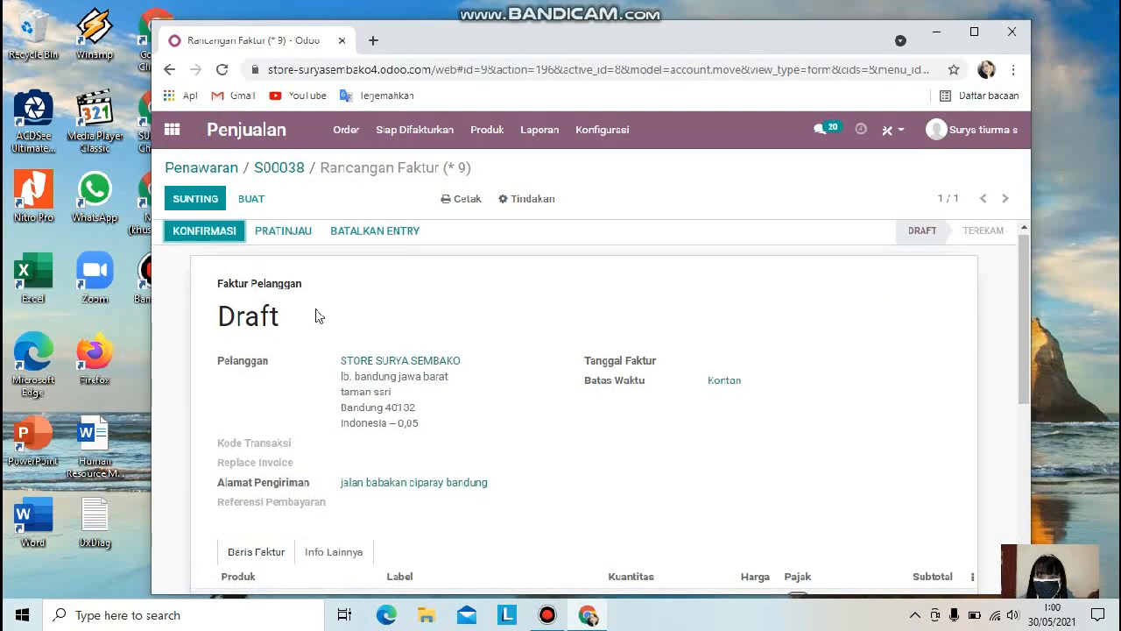
Step: Review the draft invoice's customer, delivery address, invoice lines and chatter
scroll(325, 306, "down", 2)
scroll(335, 296, "up", 1)
scroll(367, 312, "down", 2)
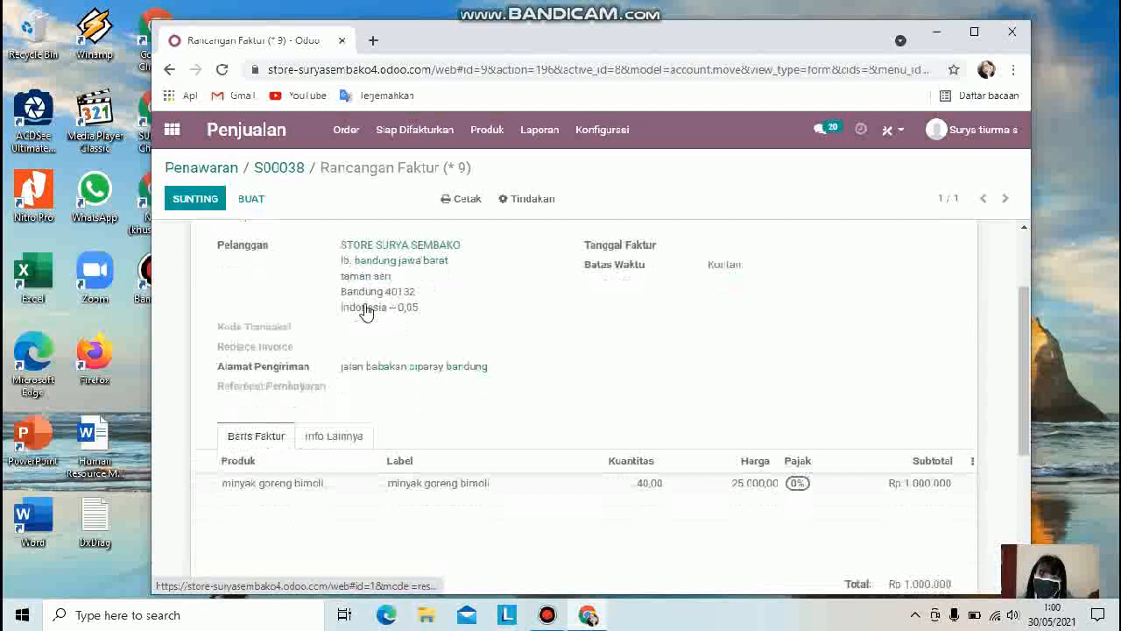
scroll(368, 310, "up", 2)
scroll(412, 302, "down", 1)
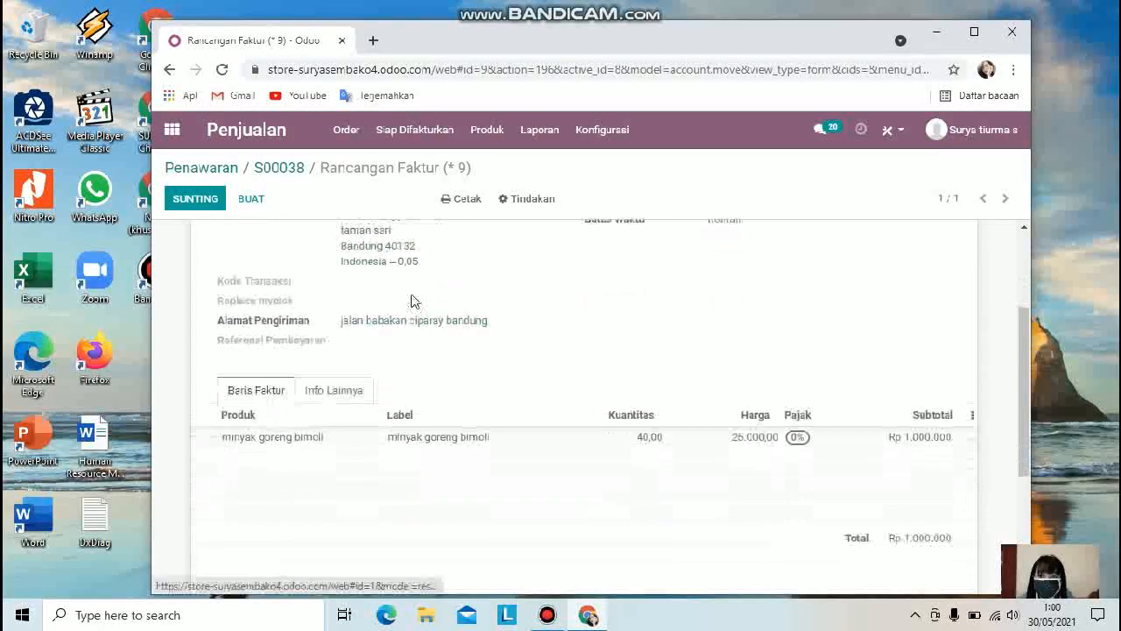
scroll(375, 281, "up", 1)
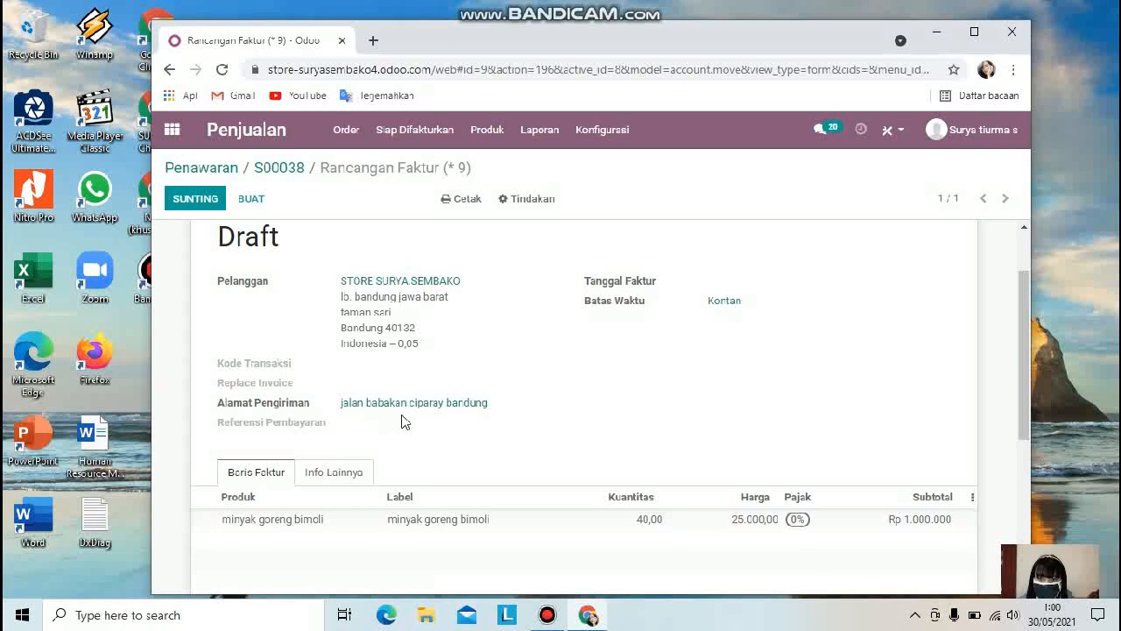
scroll(552, 377, "down", 1)
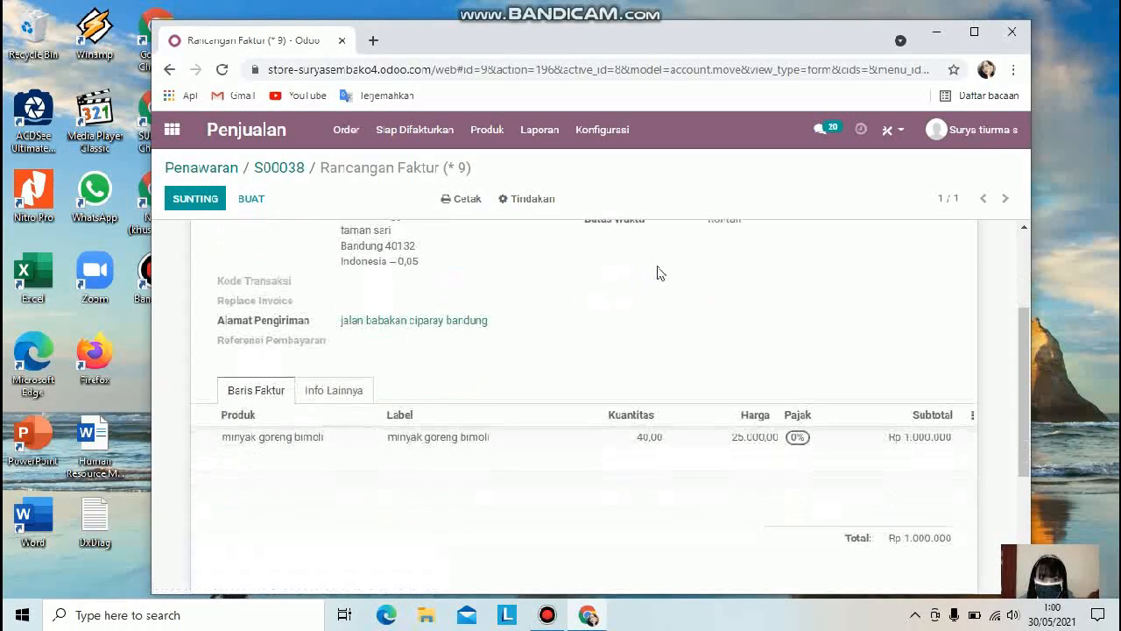
scroll(670, 284, "up", 1)
left_click(702, 275)
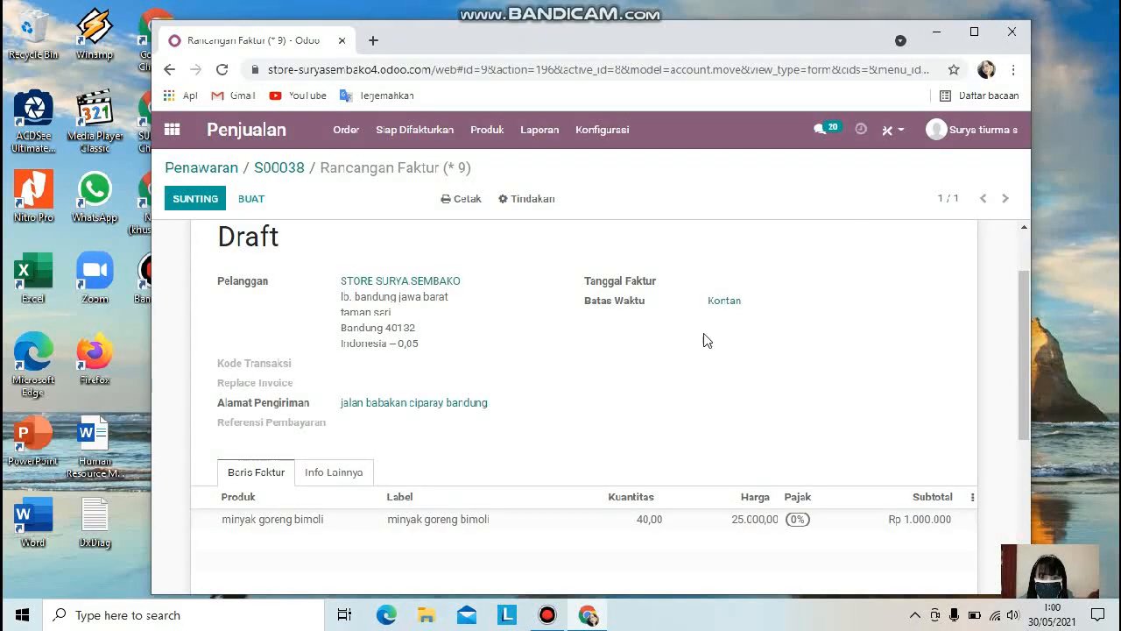
scroll(204, 400, "down", 2)
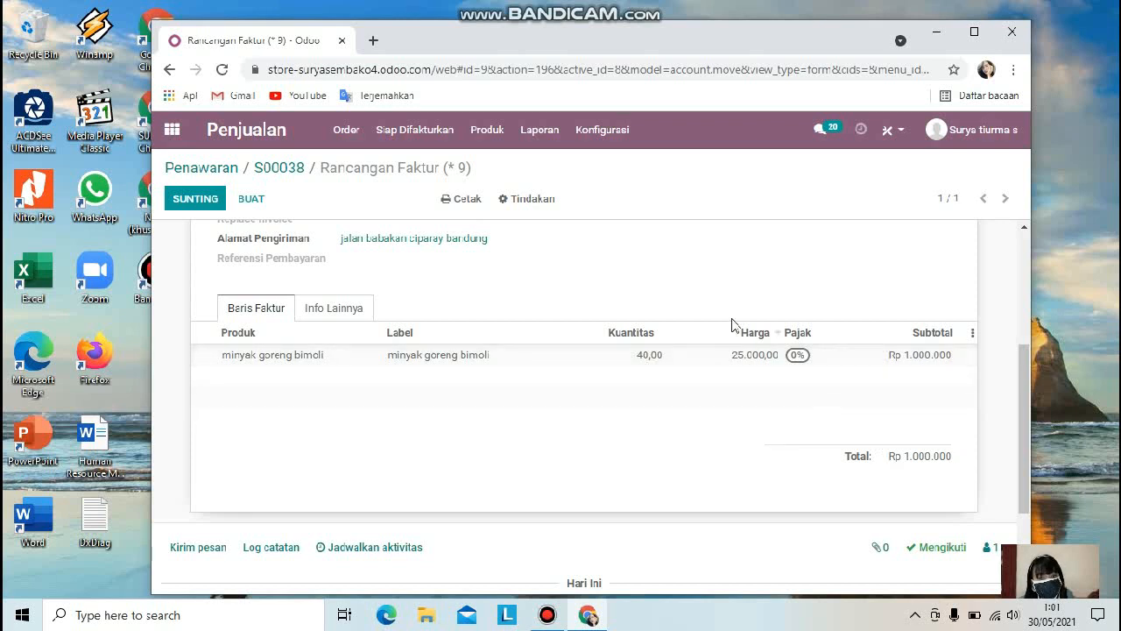
scroll(935, 379, "down", 1)
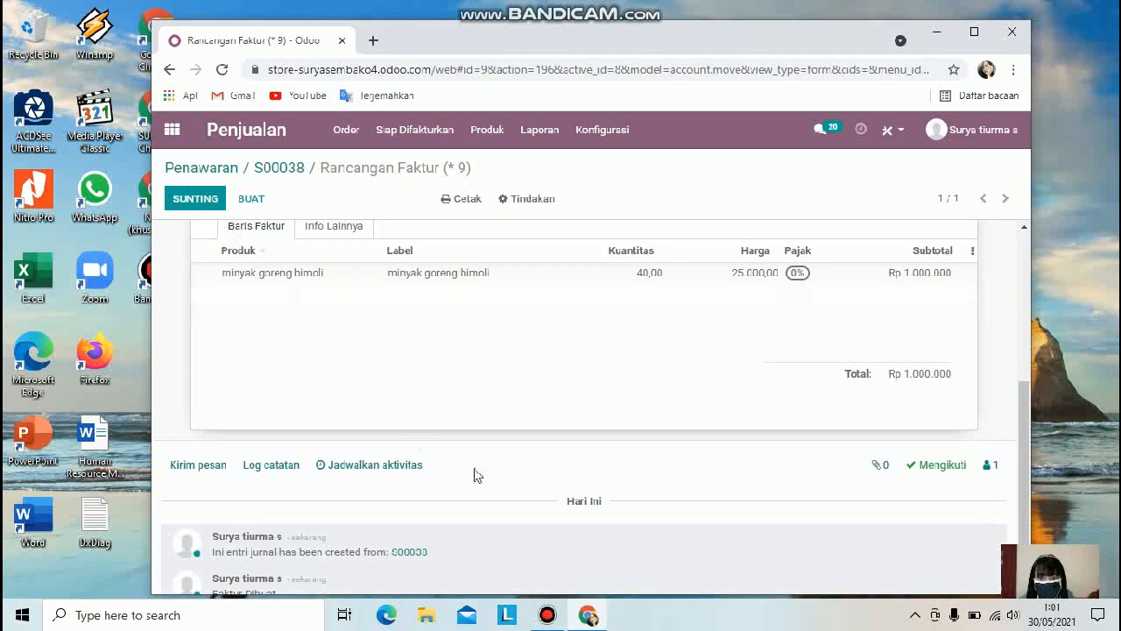
scroll(429, 301, "up", 3)
scroll(709, 510, "down", 4)
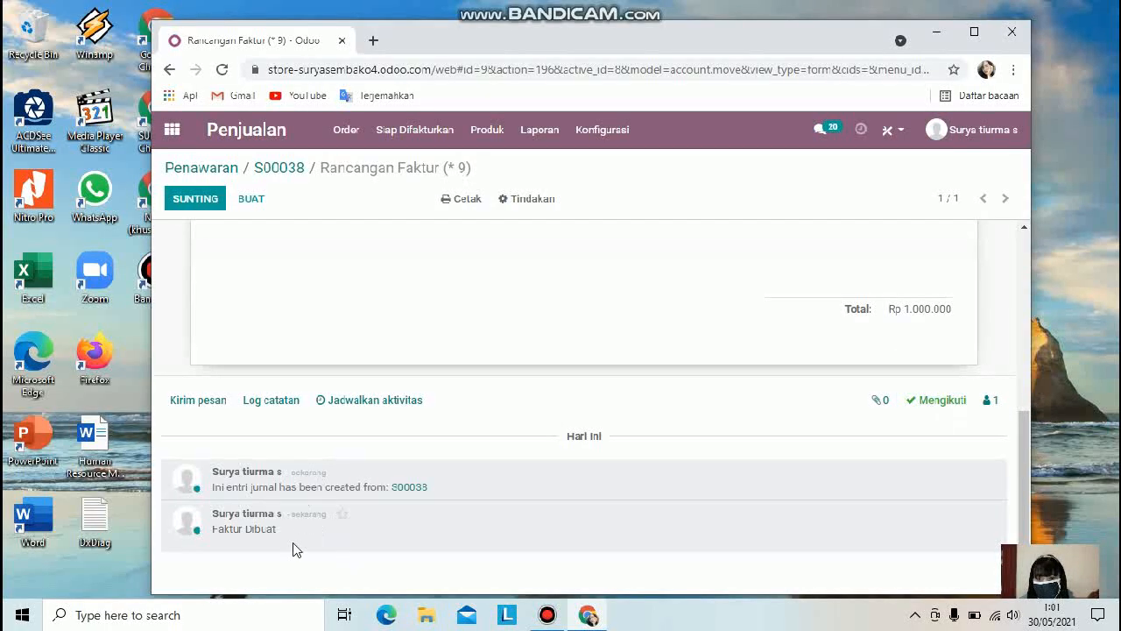
scroll(480, 552, "up", 7)
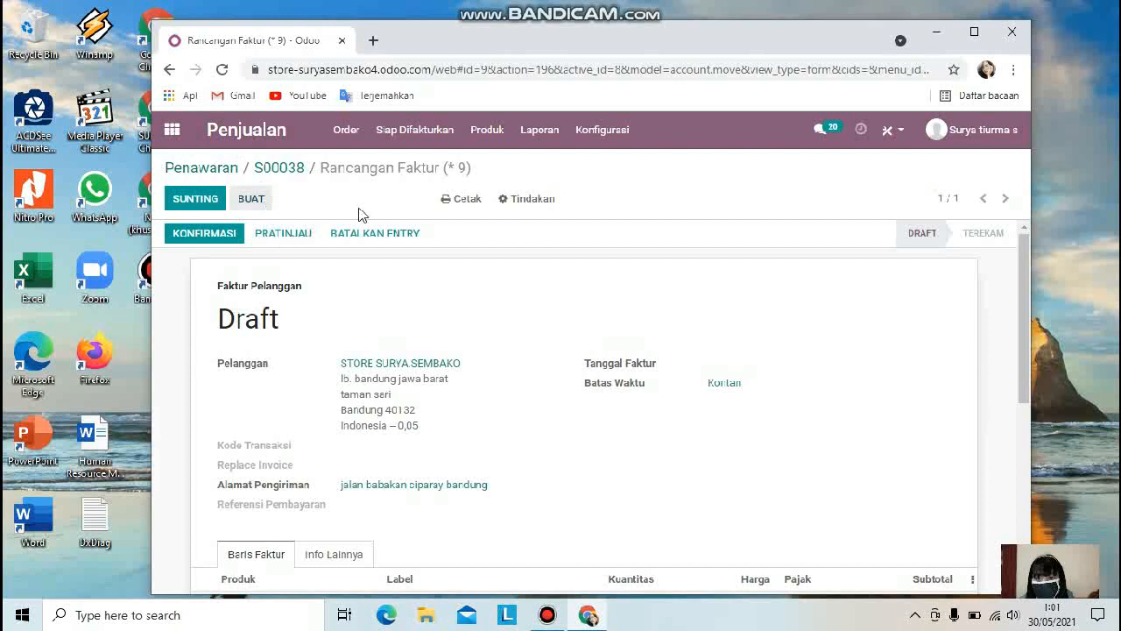
Step: Return to the quotations list and scroll through all quotations
left_click(458, 200)
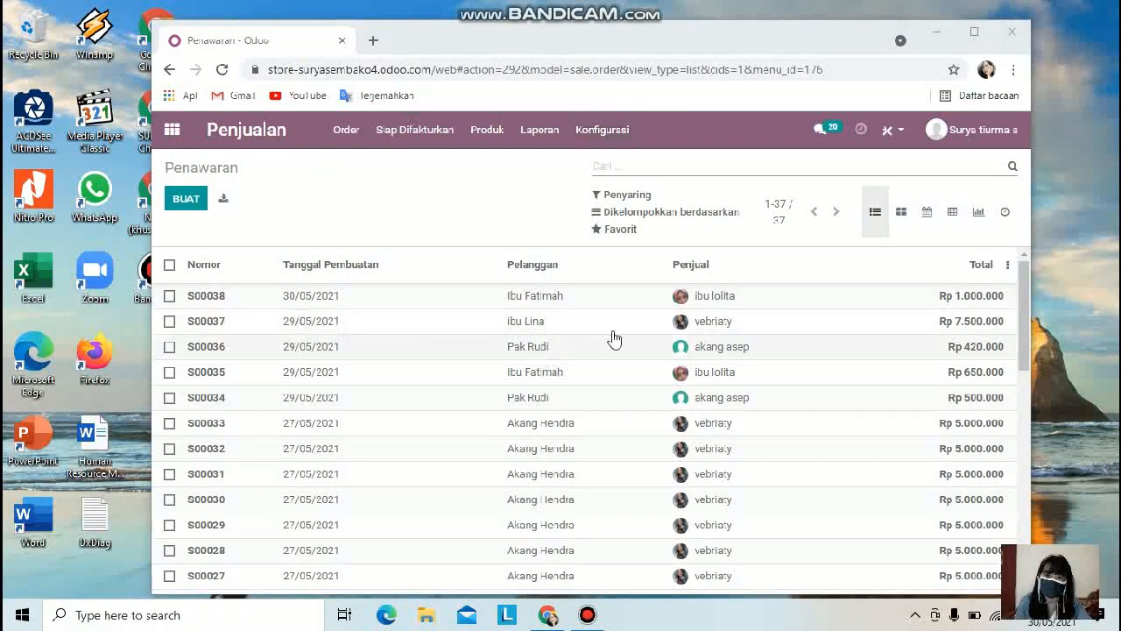
left_click_drag(1029, 305, 1063, 516)
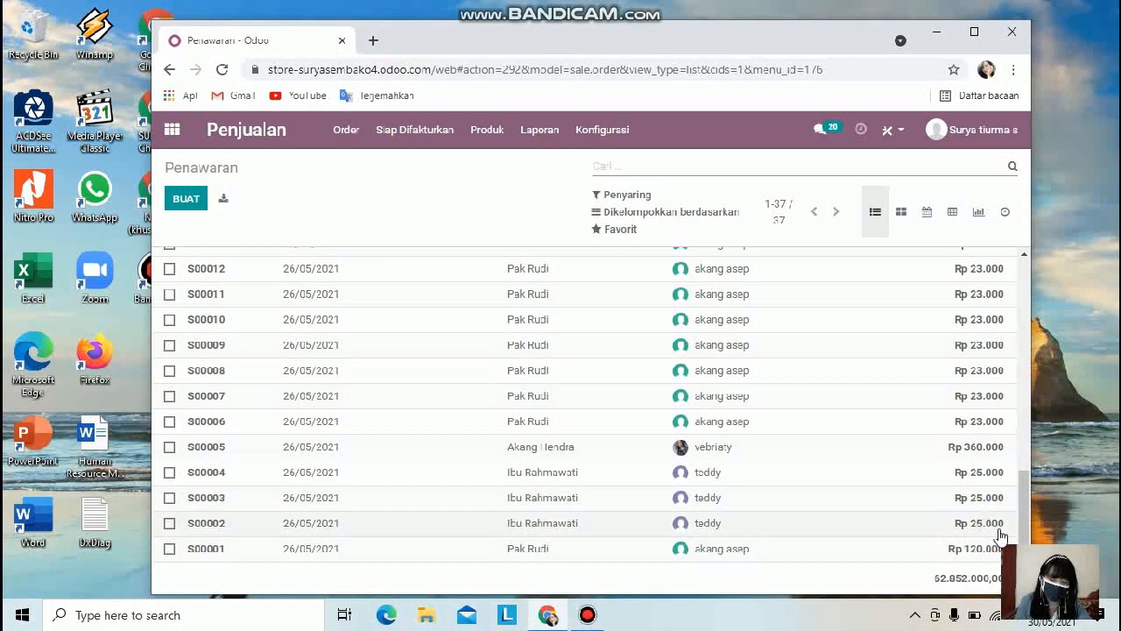
left_click_drag(1026, 512, 979, 352)
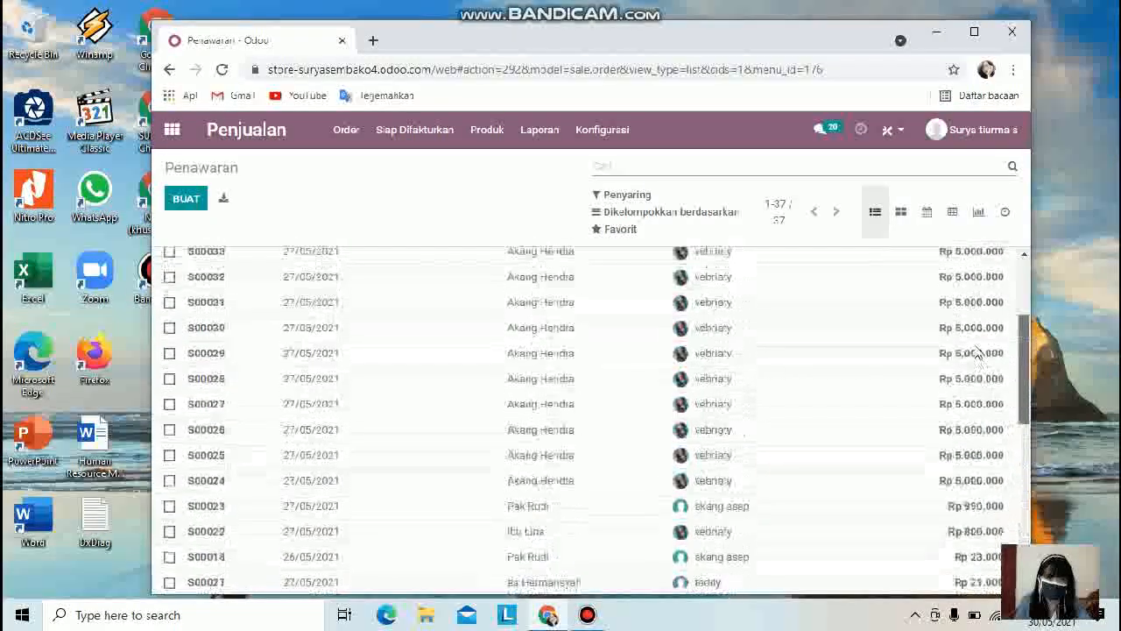
scroll(979, 352, "up", 3)
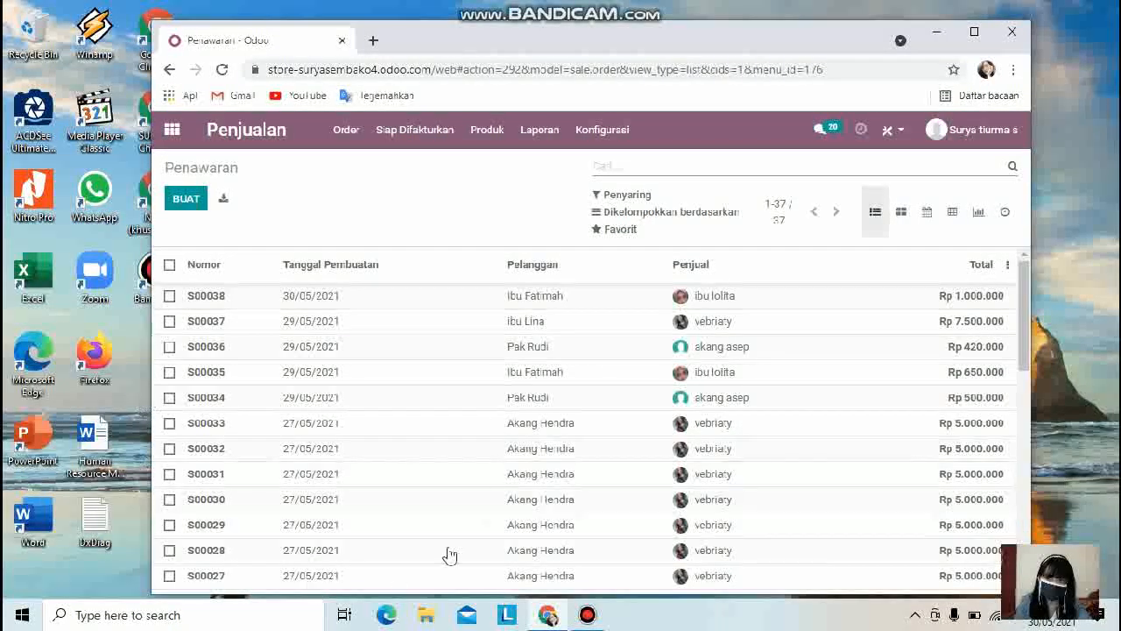
Step: Open the customers list from the order menu
left_click(350, 140)
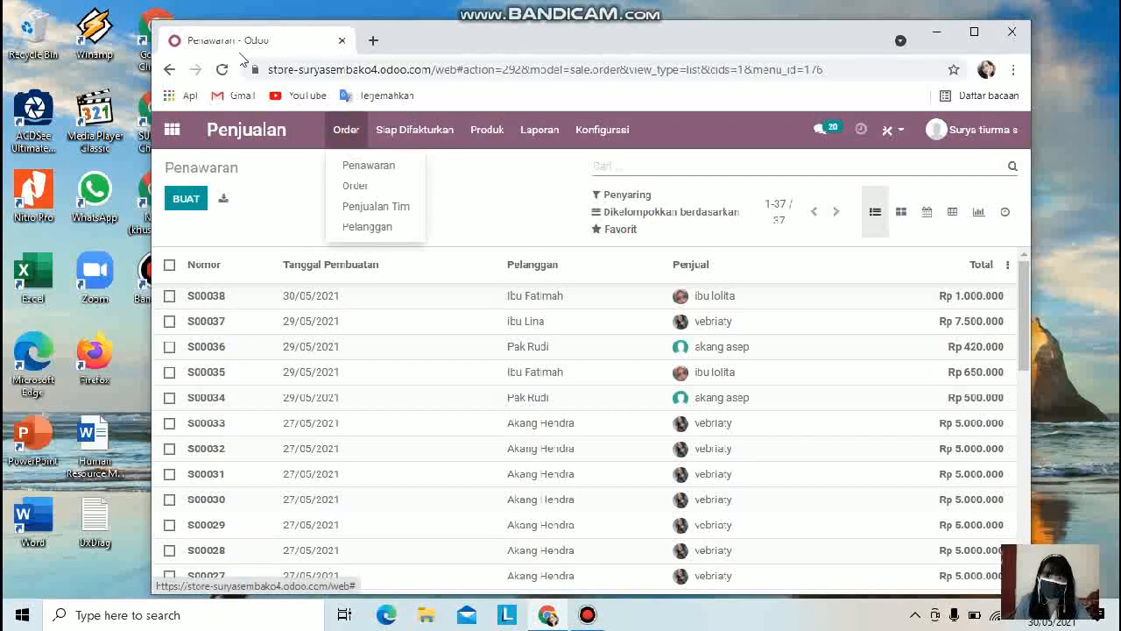
left_click(358, 227)
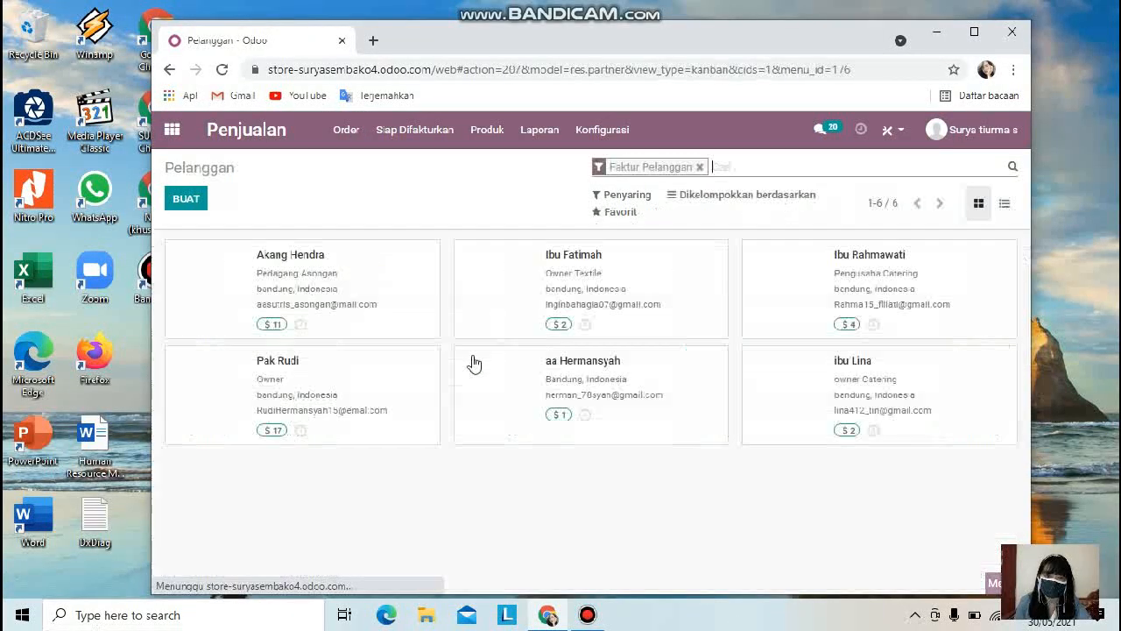
Step: Open a new customer form, examine its Sales & Purchase, invoicing and internal notes tabs, and return to the customers list
left_click(202, 207)
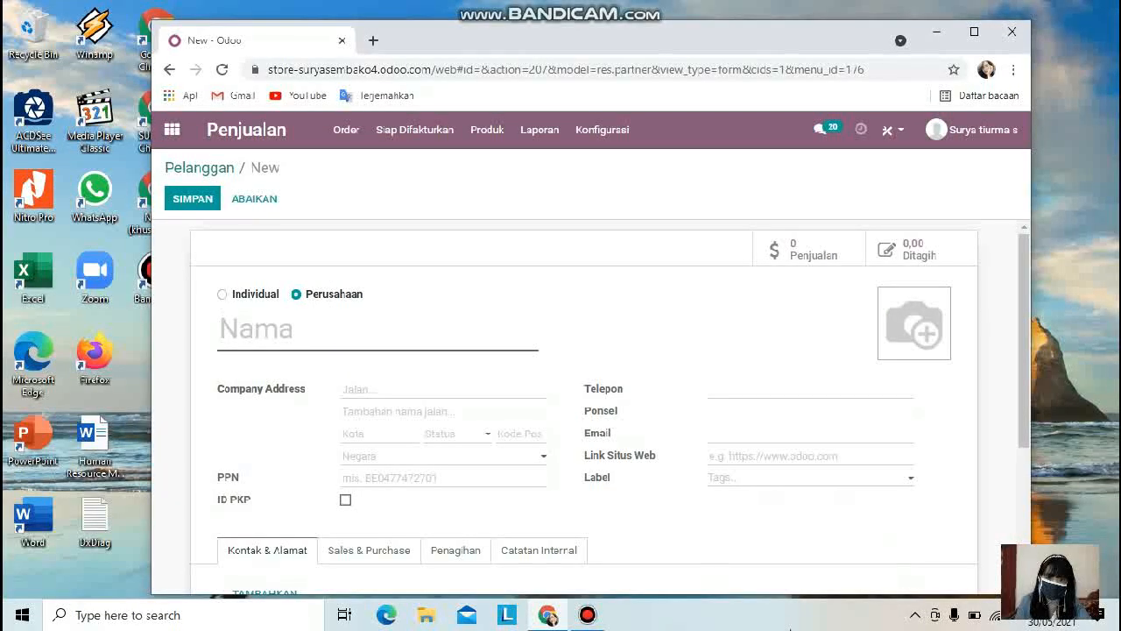
scroll(550, 537, "down", 3)
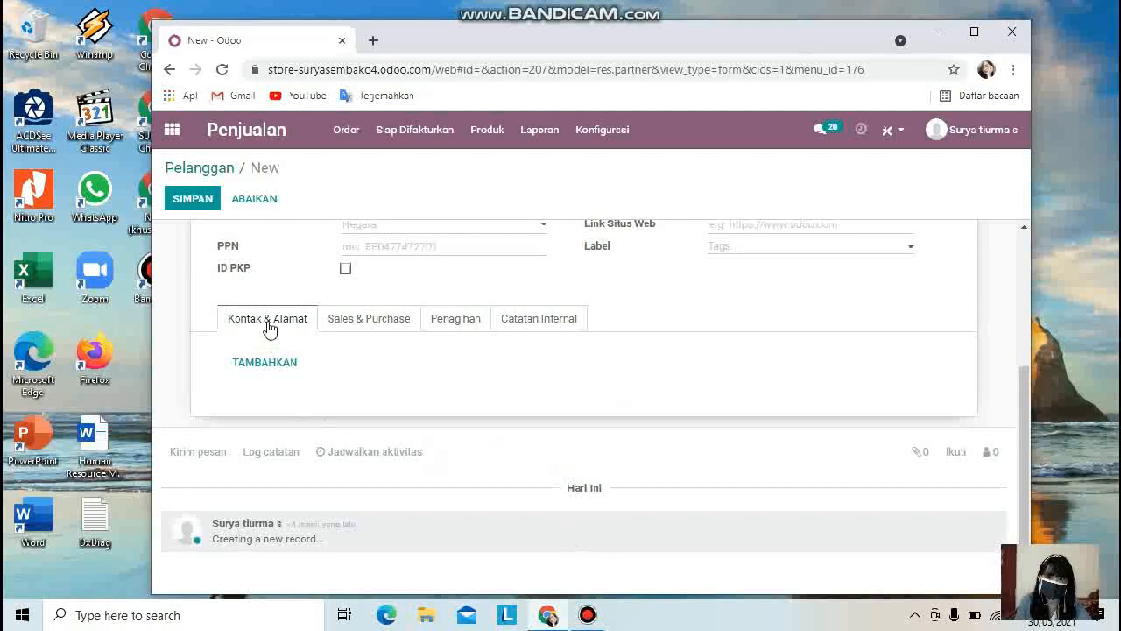
left_click(360, 320)
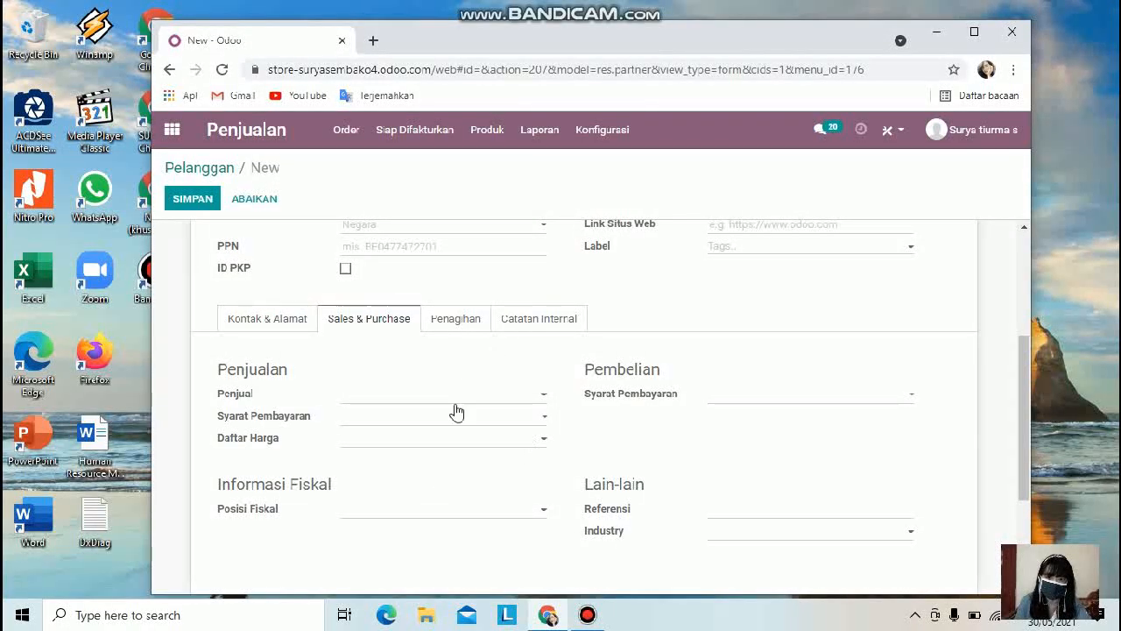
left_click(475, 324)
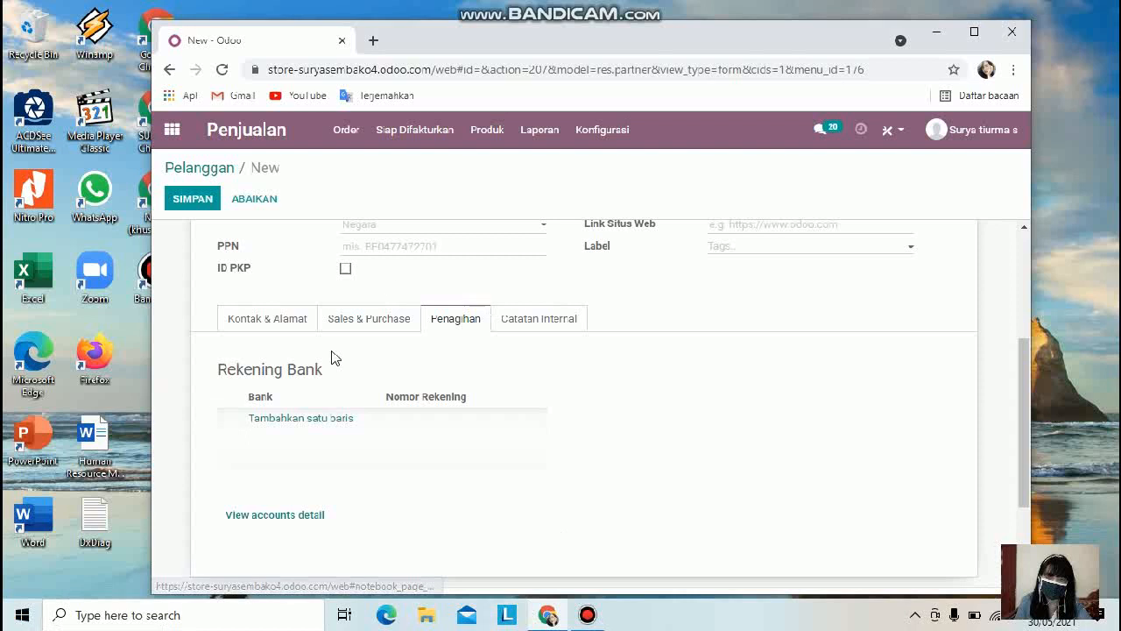
left_click(552, 323)
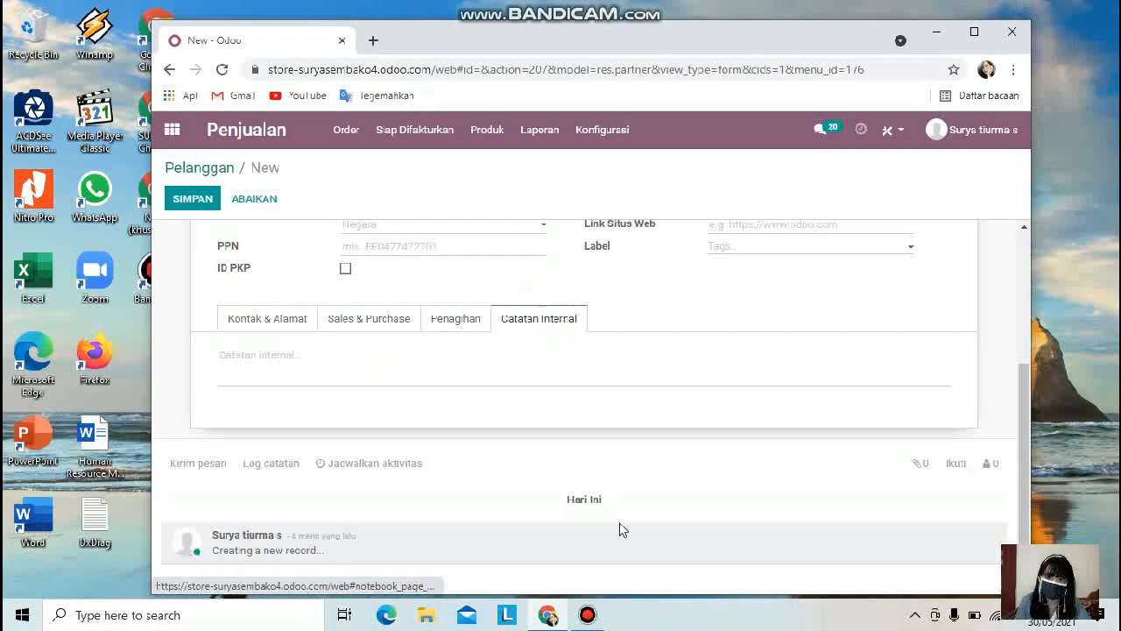
left_click(299, 382)
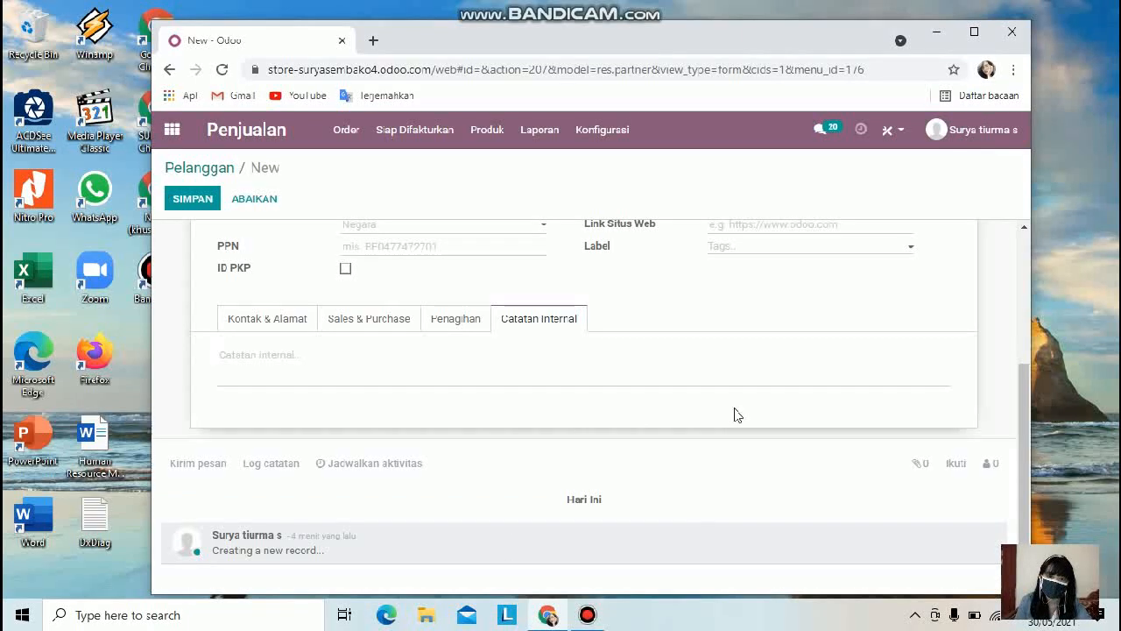
scroll(911, 508, "up", 3)
left_click(169, 69)
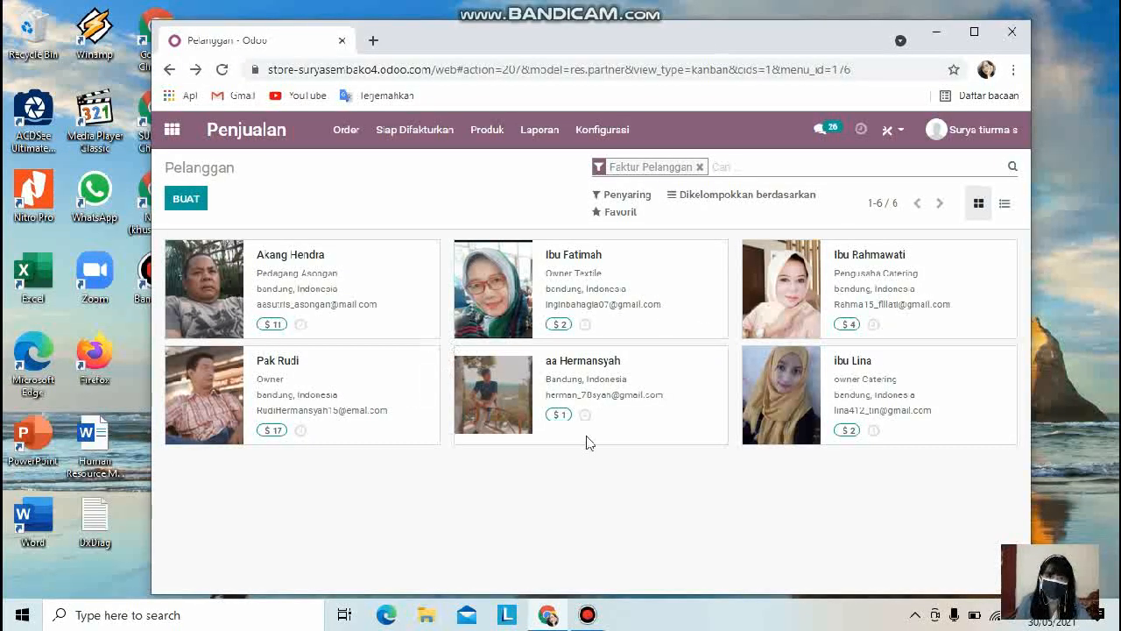
left_click(351, 132)
left_click(394, 172)
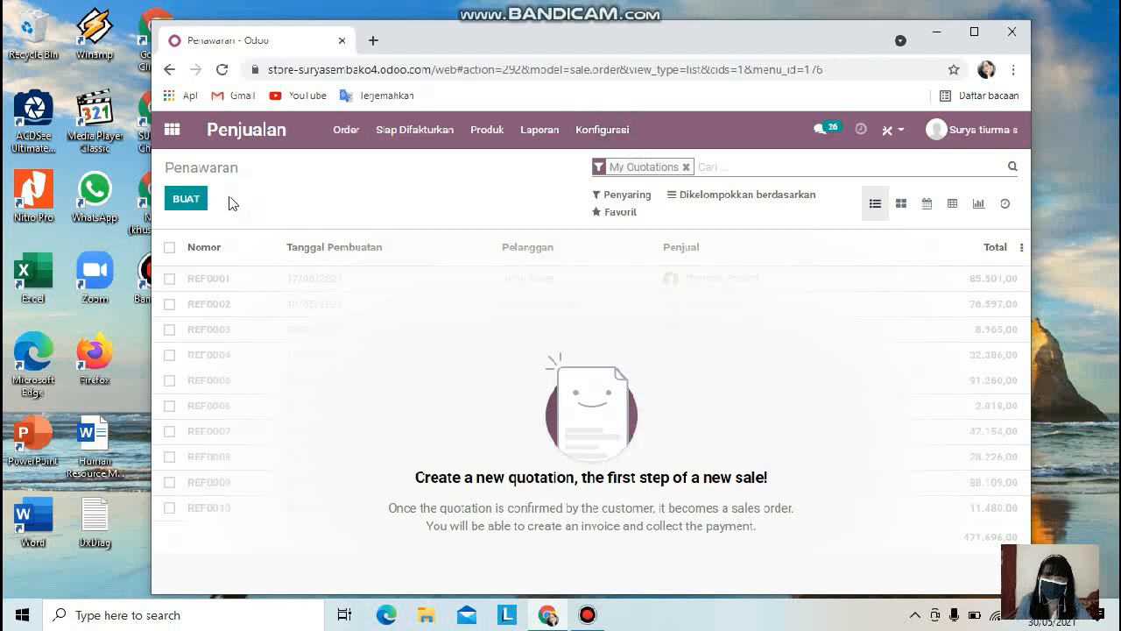
left_click(176, 211)
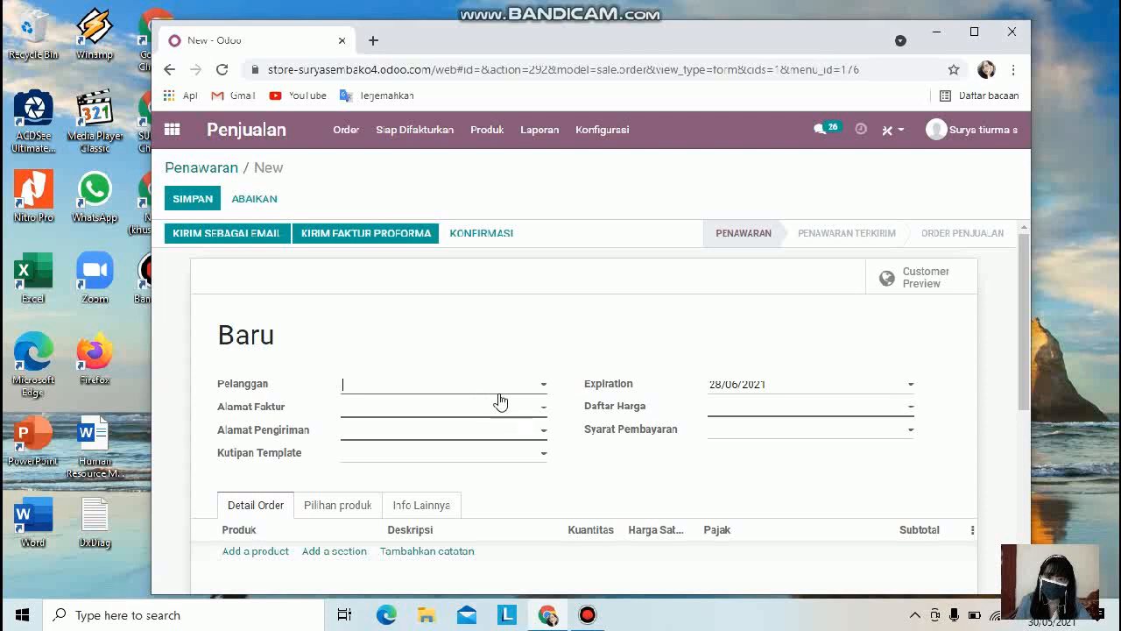
scroll(726, 415, "down", 1)
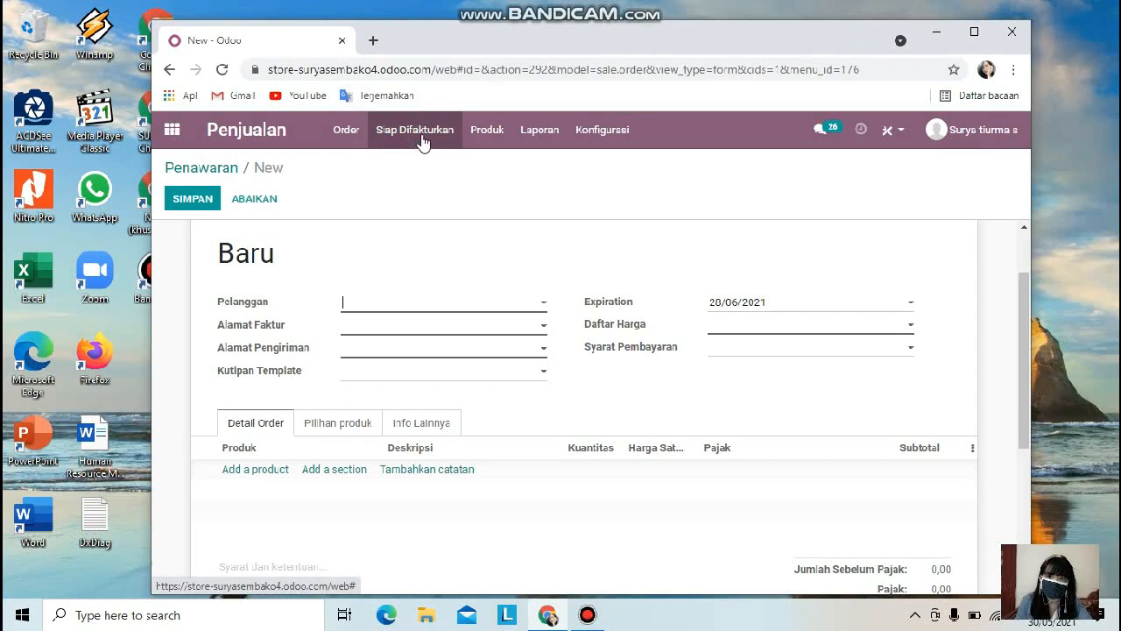
left_click(348, 131)
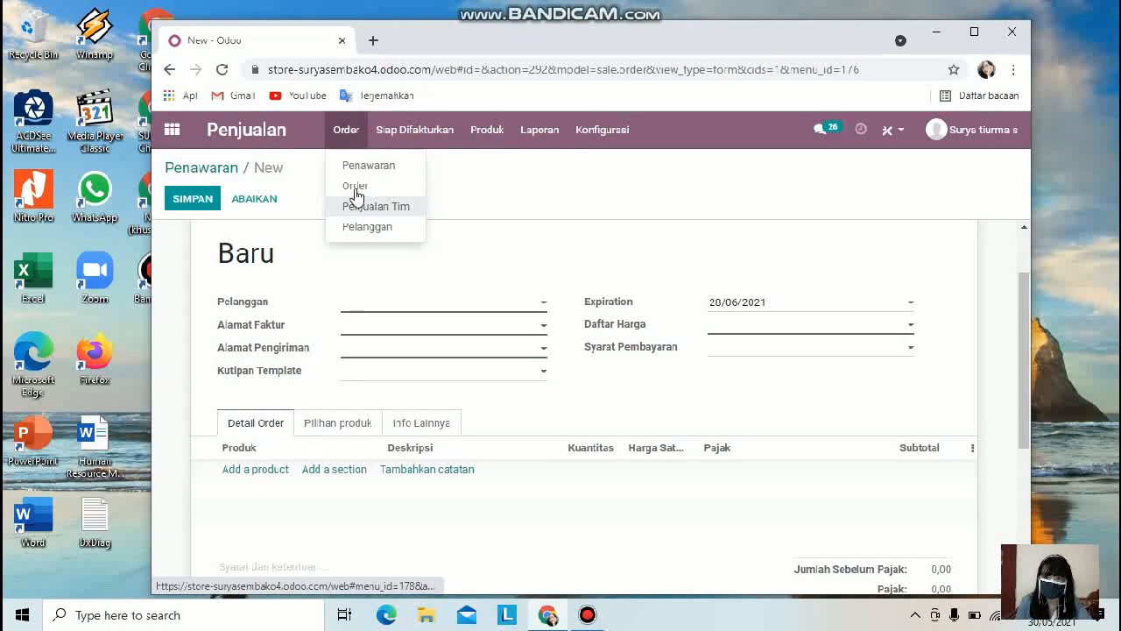
left_click(352, 167)
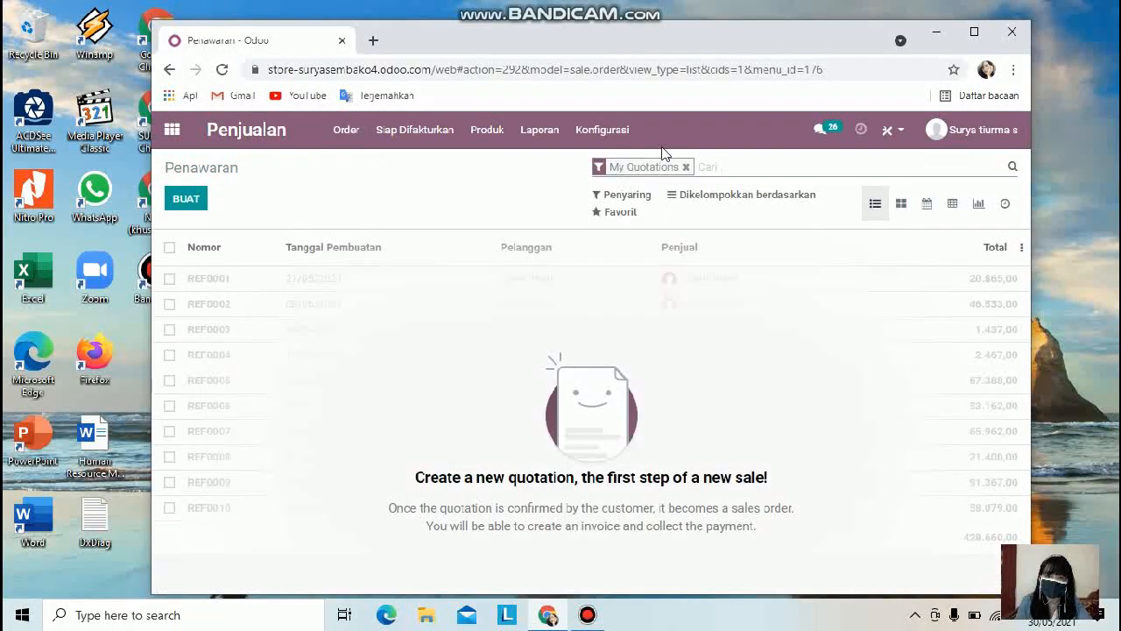
Step: Remove the My Quotations filter and scroll through all quotations in the list
left_click(686, 167)
scroll(497, 289, "down", 2)
scroll(497, 289, "down", 5)
scroll(581, 400, "up", 6)
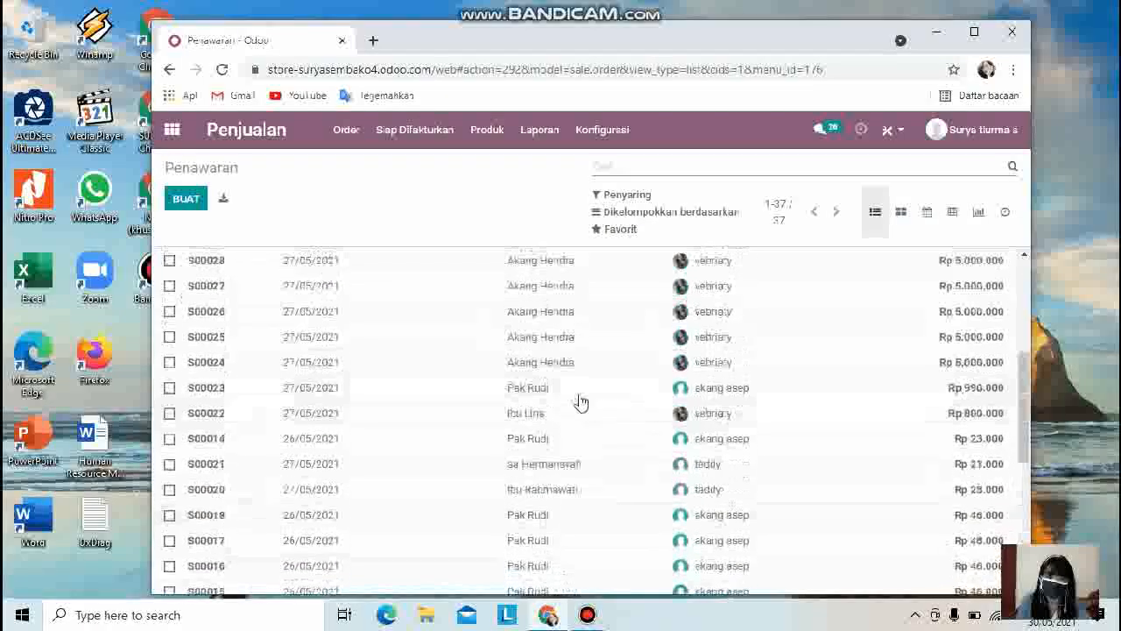
scroll(723, 445, "down", 3)
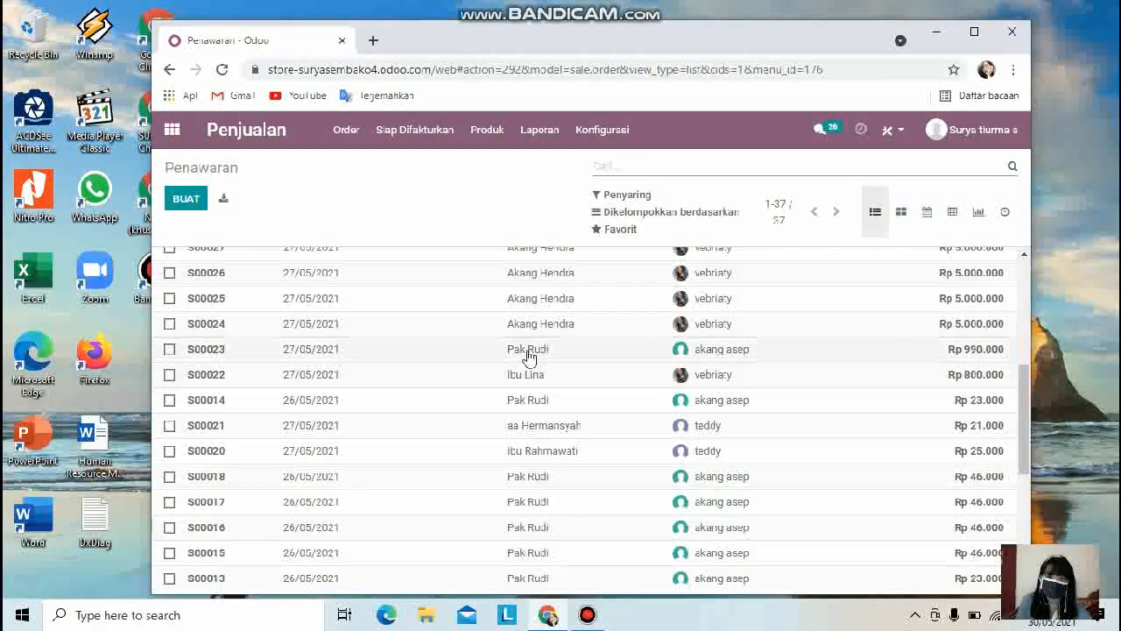
scroll(776, 368, "up", 3)
scroll(776, 368, "down", 3)
scroll(773, 368, "down", 2)
scroll(770, 386, "up", 1)
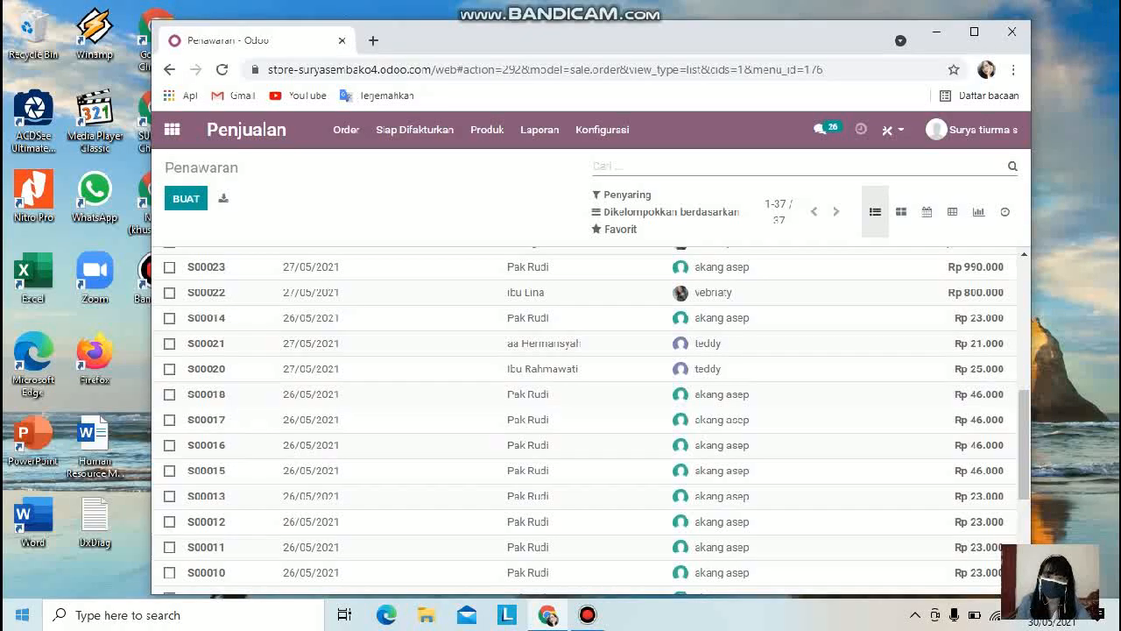
scroll(736, 461, "down", 3)
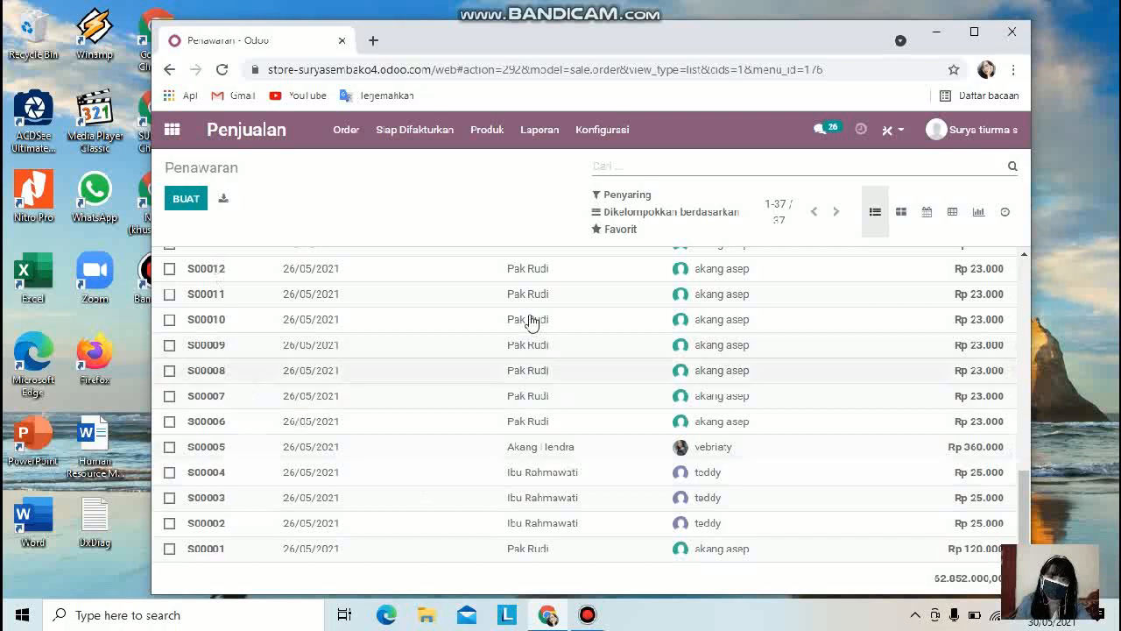
scroll(528, 321, "up", 4)
Step: Open the store sales team's quotations from the Sales Teams overview
left_click(361, 129)
left_click(383, 205)
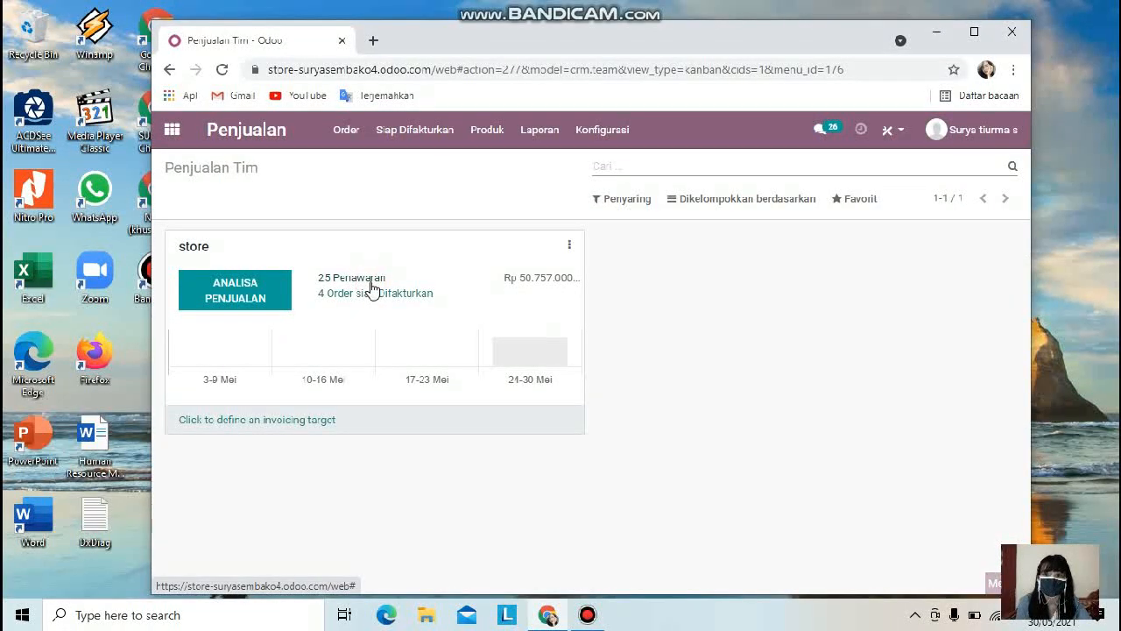
left_click(372, 284)
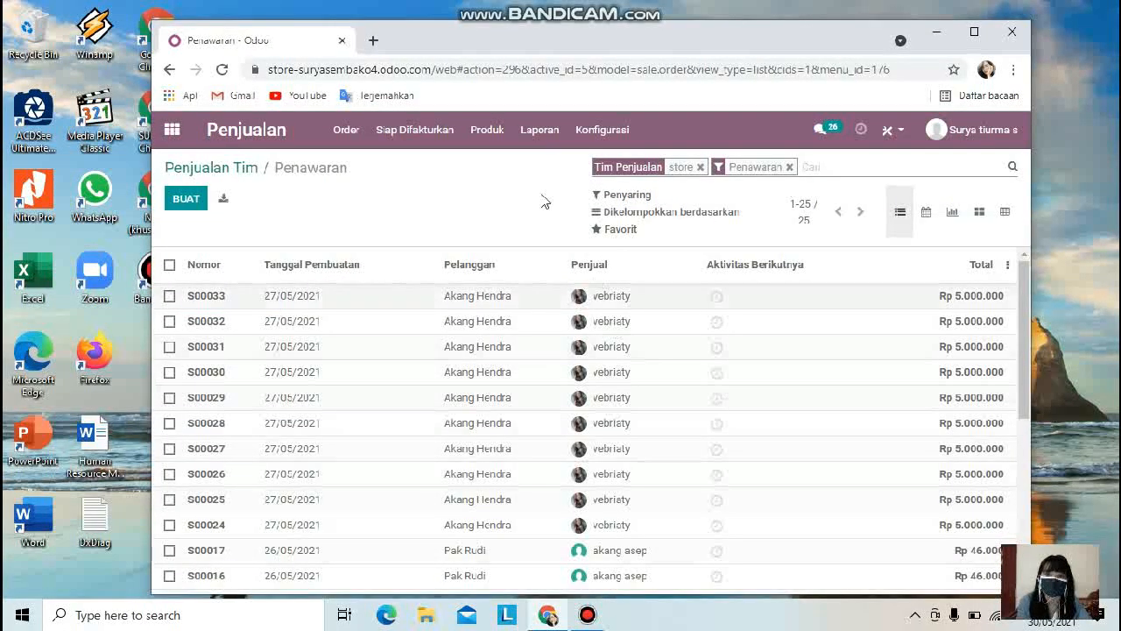
Step: Open the list of orders ready to invoice and sort it by salesperson
left_click(445, 143)
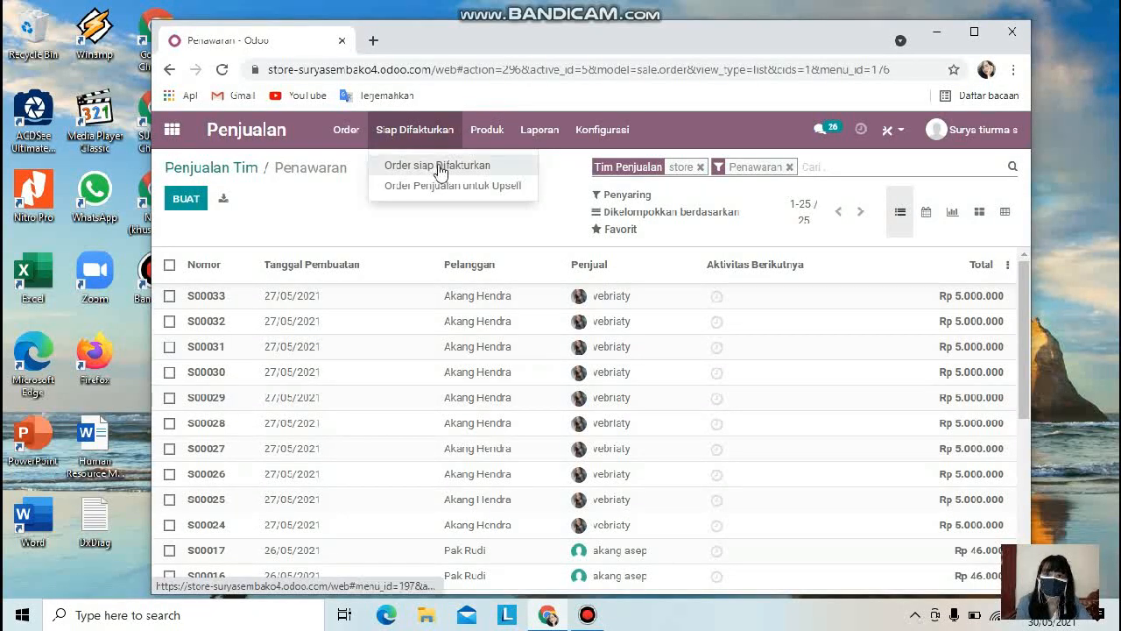
left_click(441, 169)
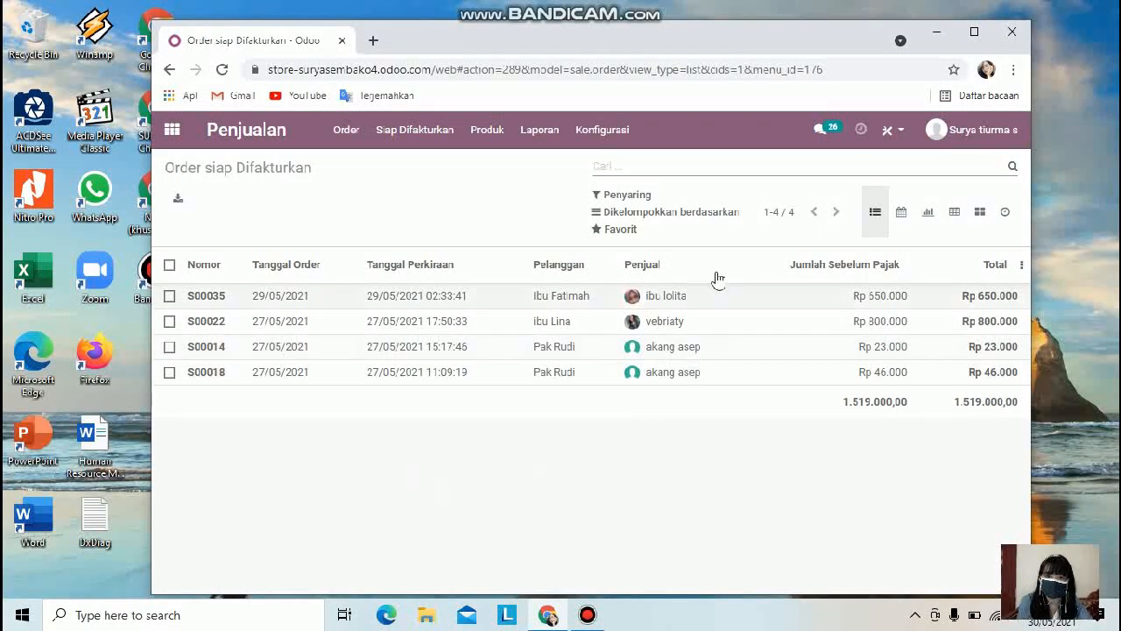
triple_click(671, 300)
triple_click(689, 300)
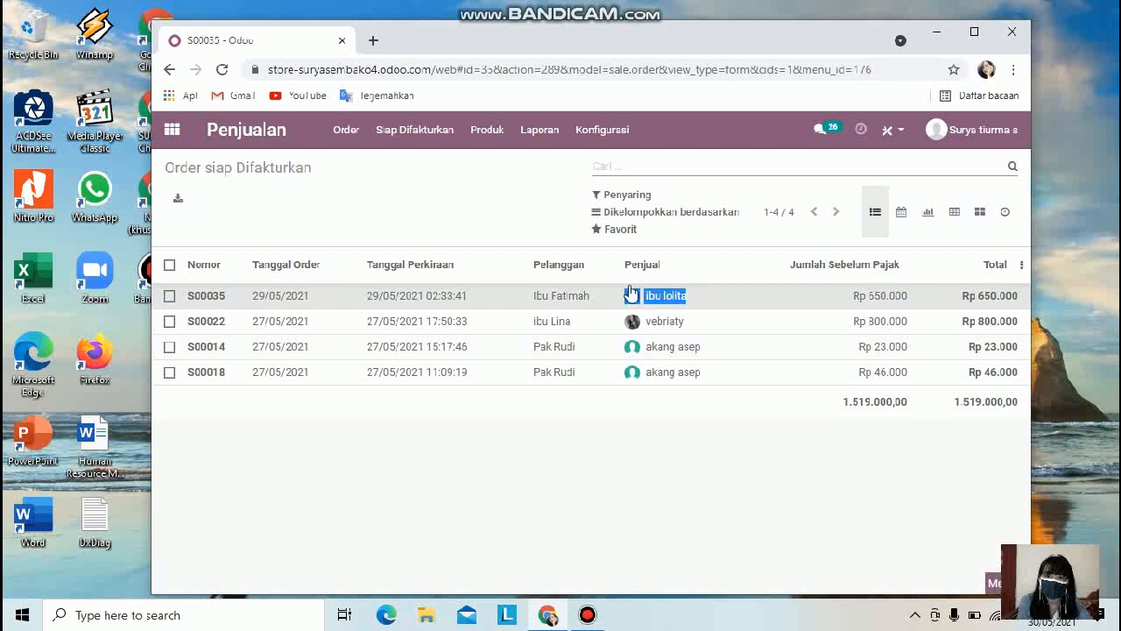
triple_click(567, 299)
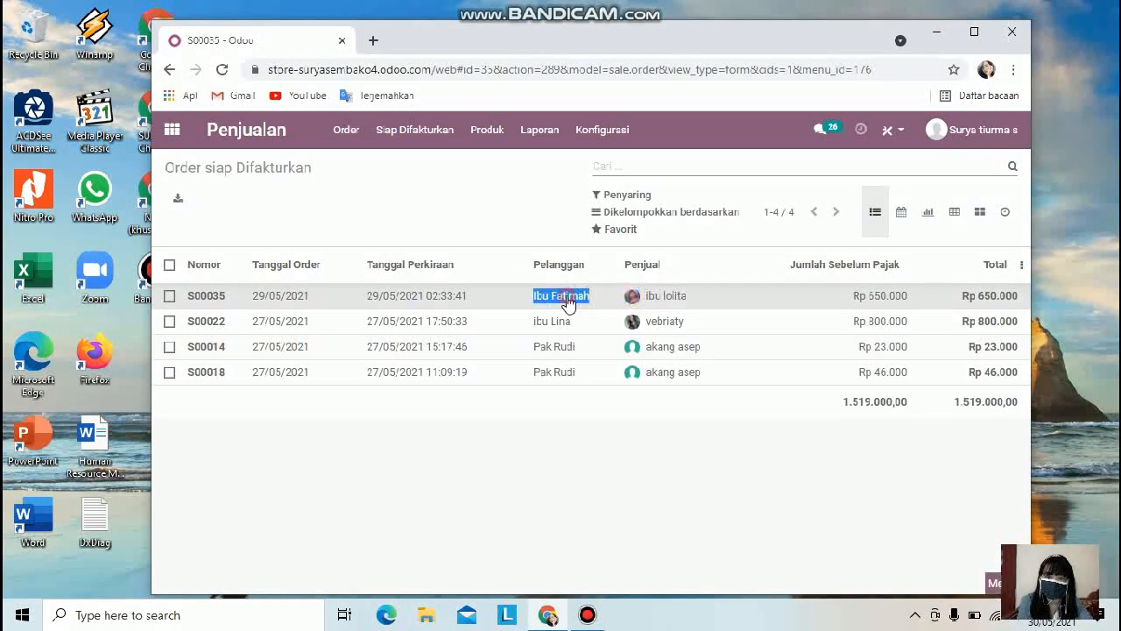
triple_click(676, 300)
left_click(806, 294)
triple_click(874, 296)
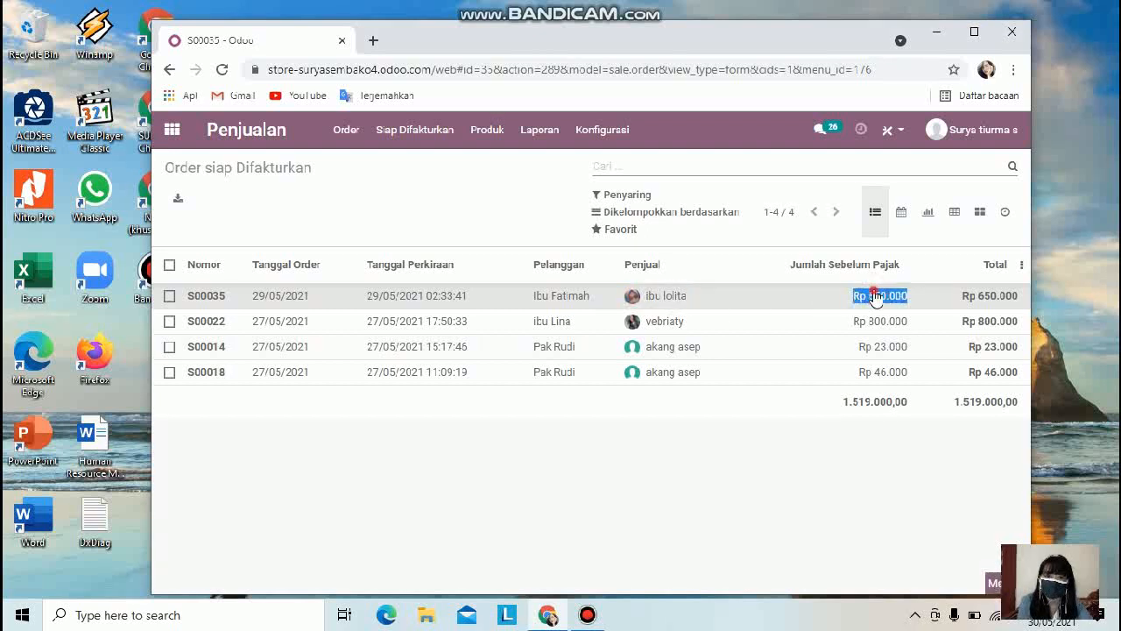
double_click(571, 299)
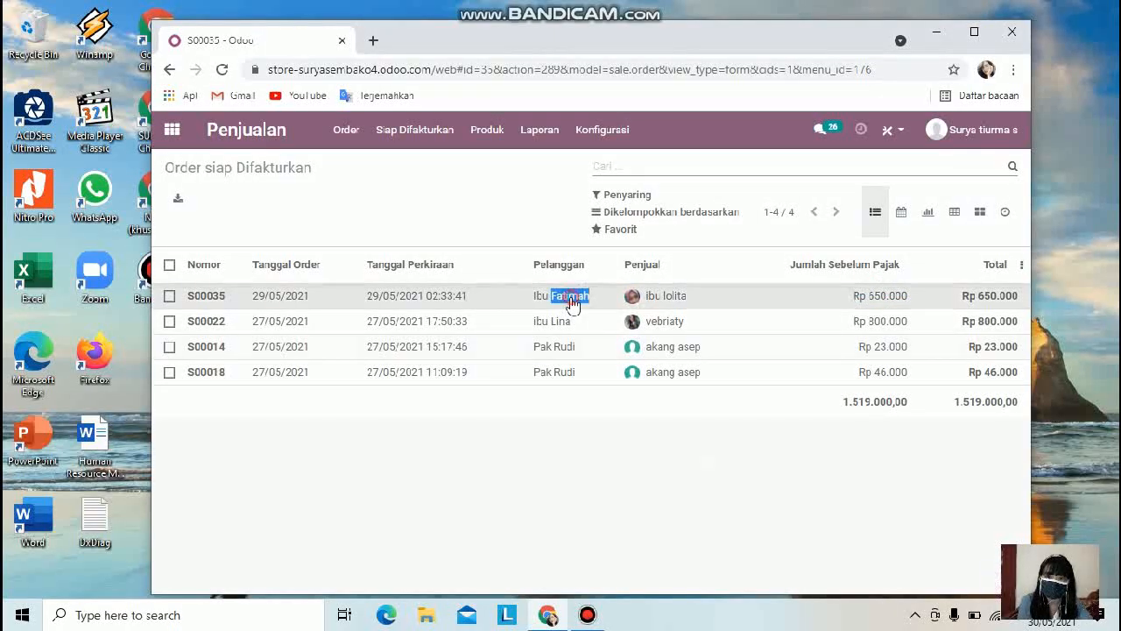
left_click(652, 266)
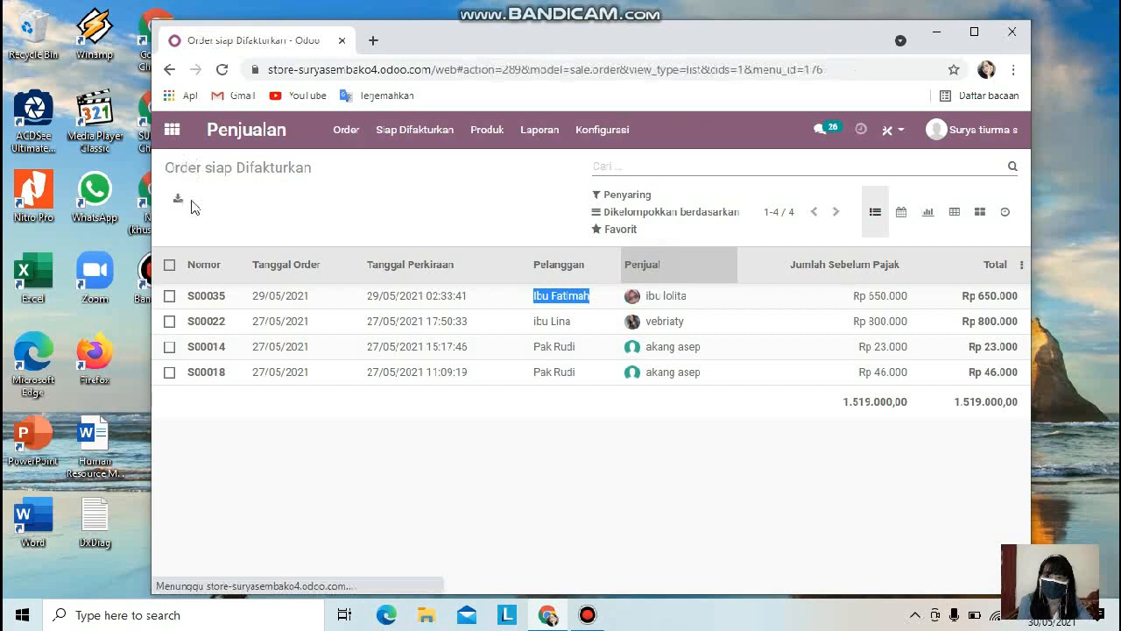
Step: Group the orders ready to invoice by salesperson
double_click(242, 296)
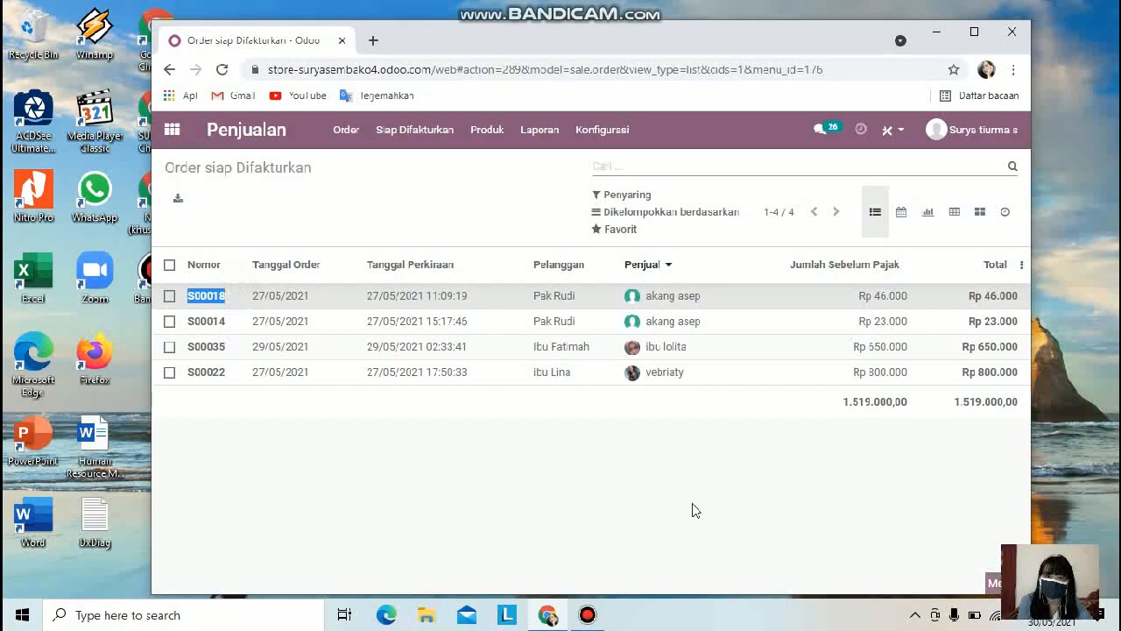
left_click(639, 169)
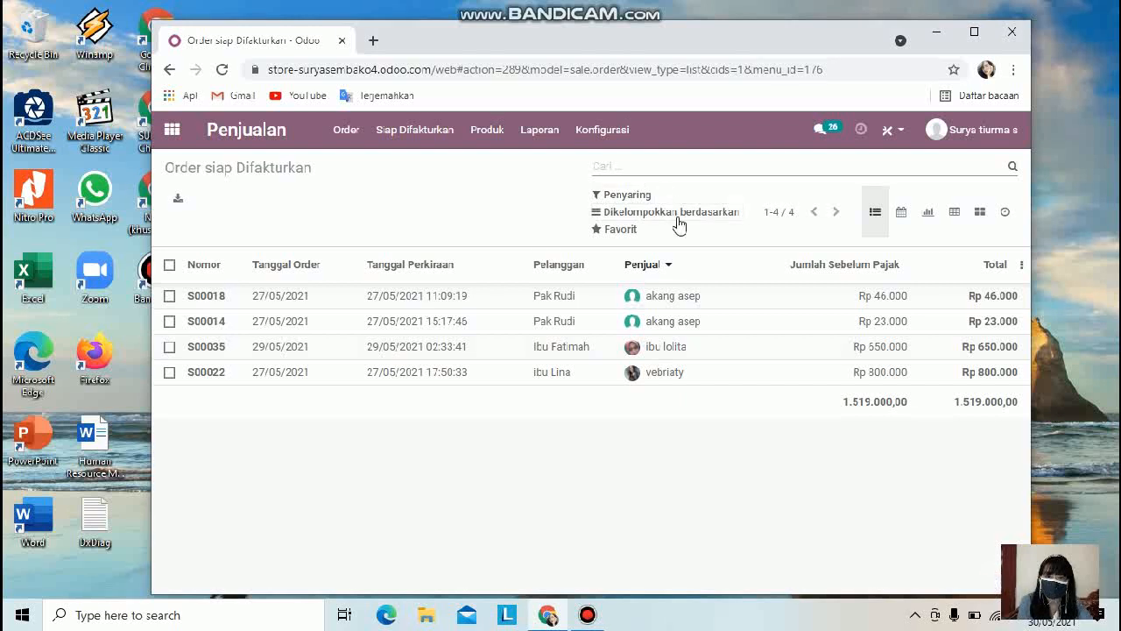
left_click(680, 225)
left_click(656, 240)
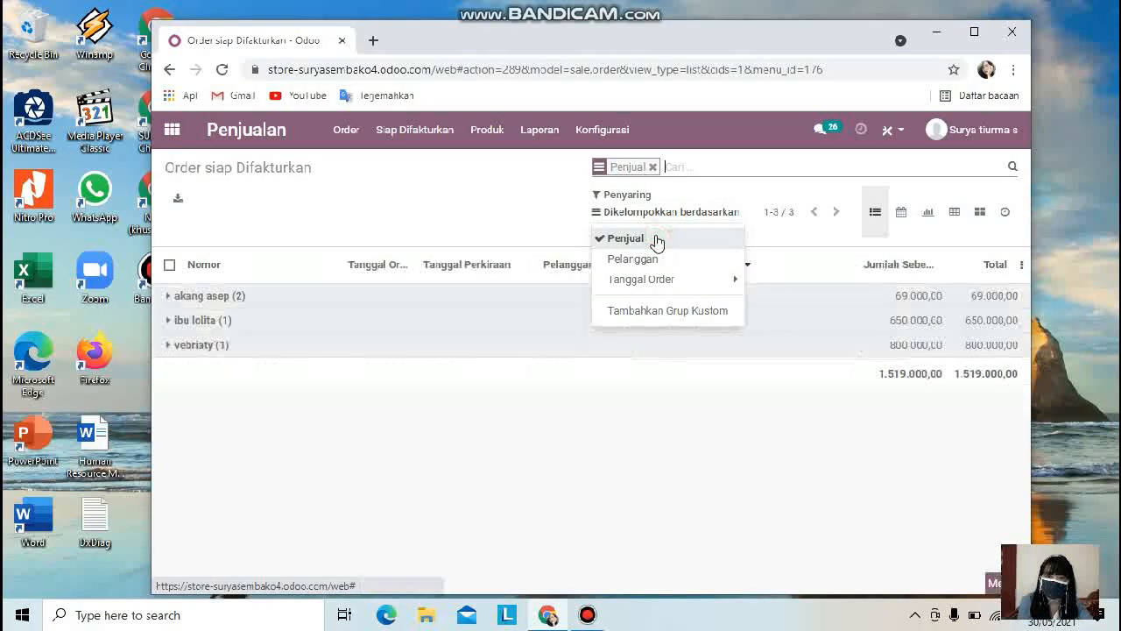
Step: Open order S00018, review its customer, order line and totals, and return to the grouped list
left_click(233, 296)
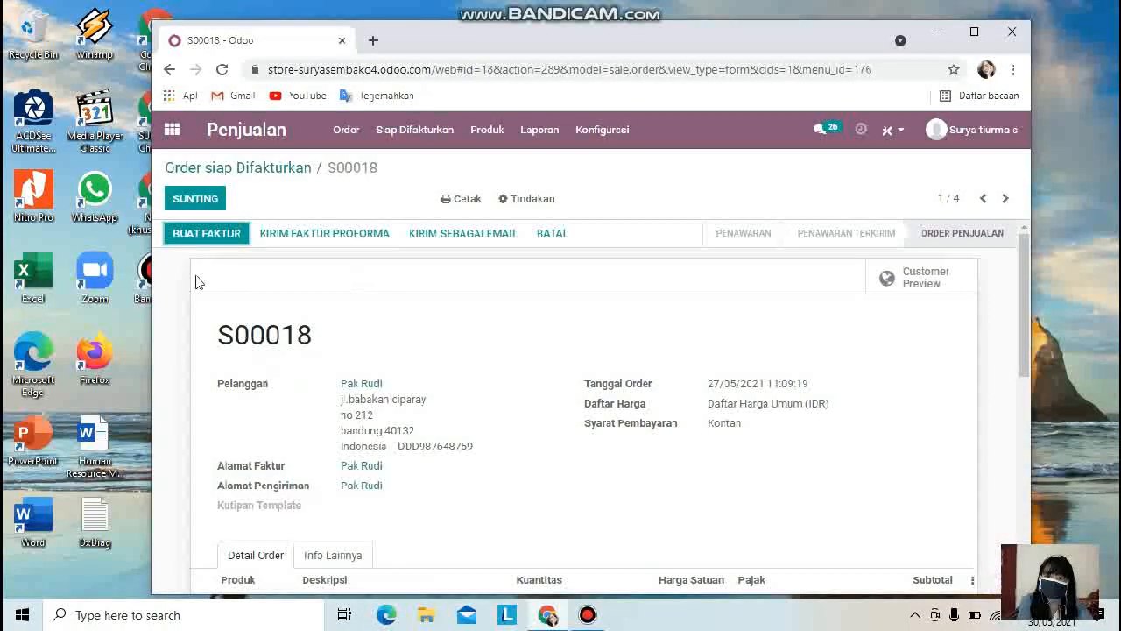
scroll(368, 313, "down", 3)
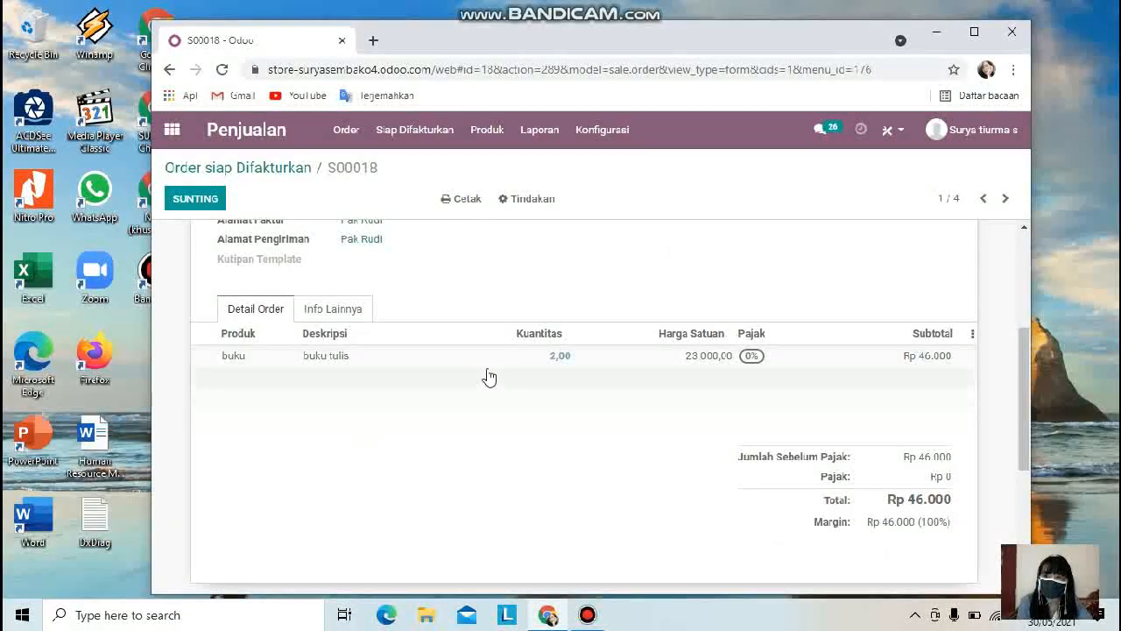
scroll(491, 386, "up", 2)
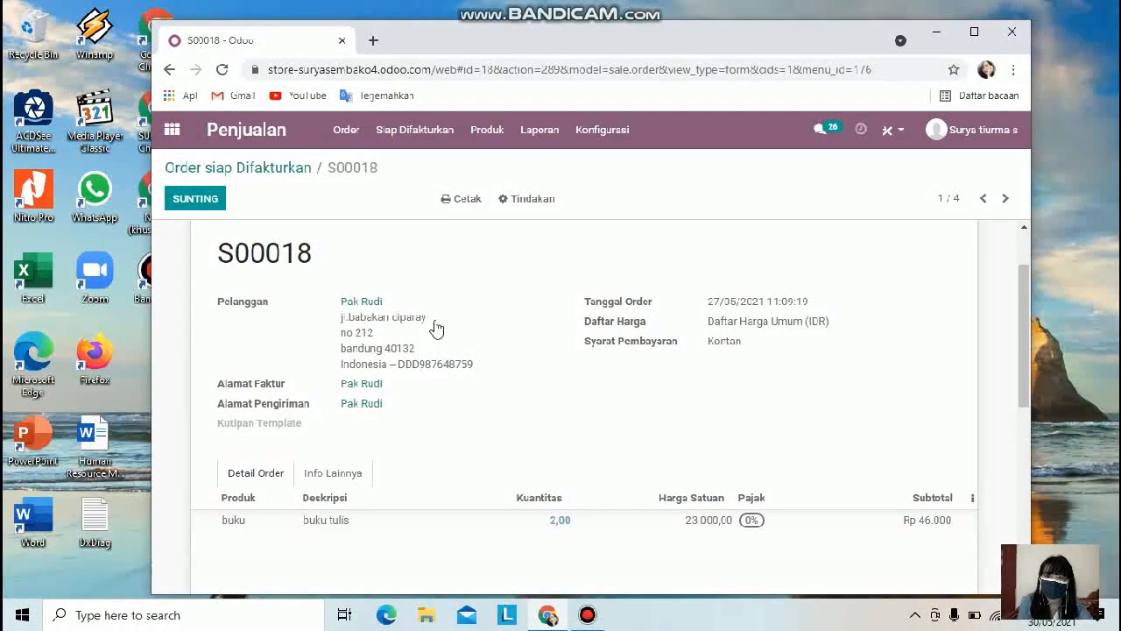
scroll(279, 508, "down", 1)
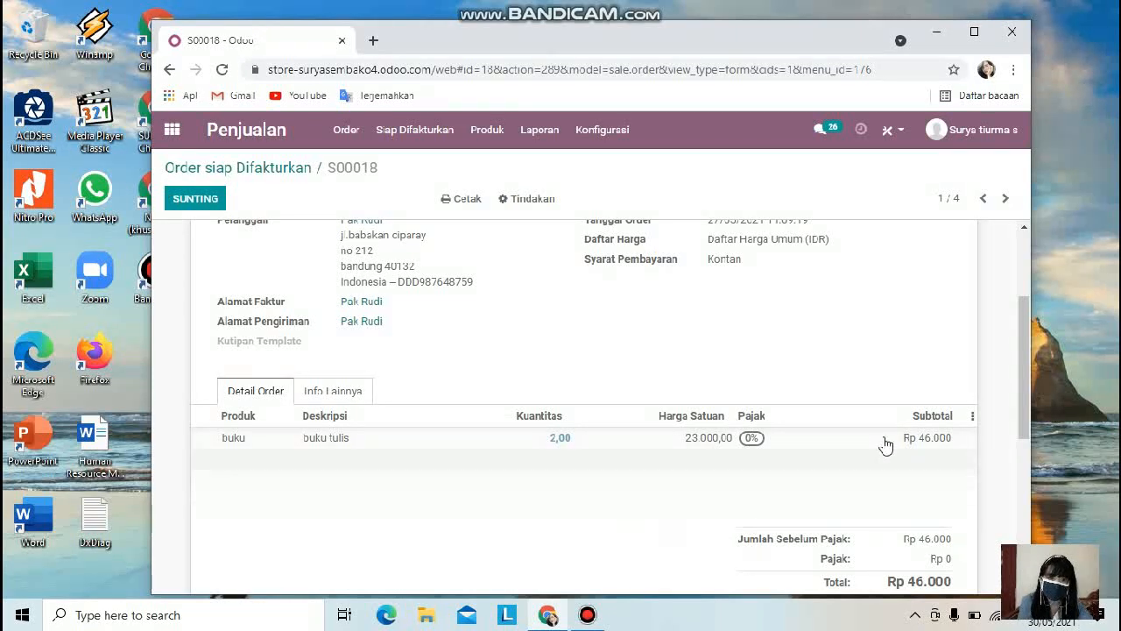
scroll(911, 451, "down", 1)
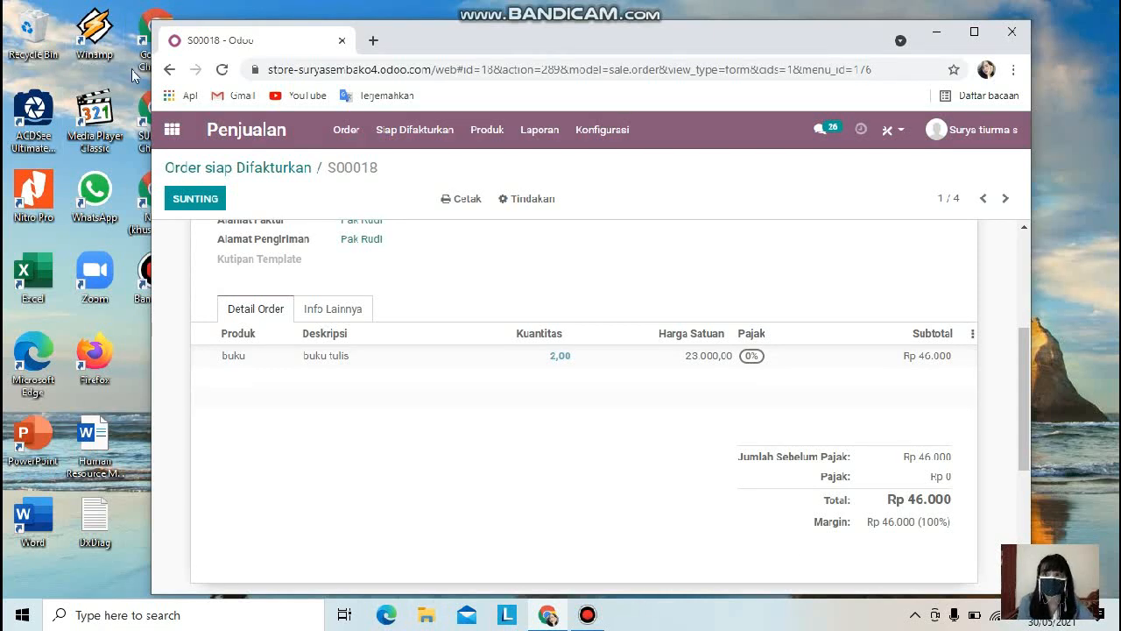
left_click(167, 69)
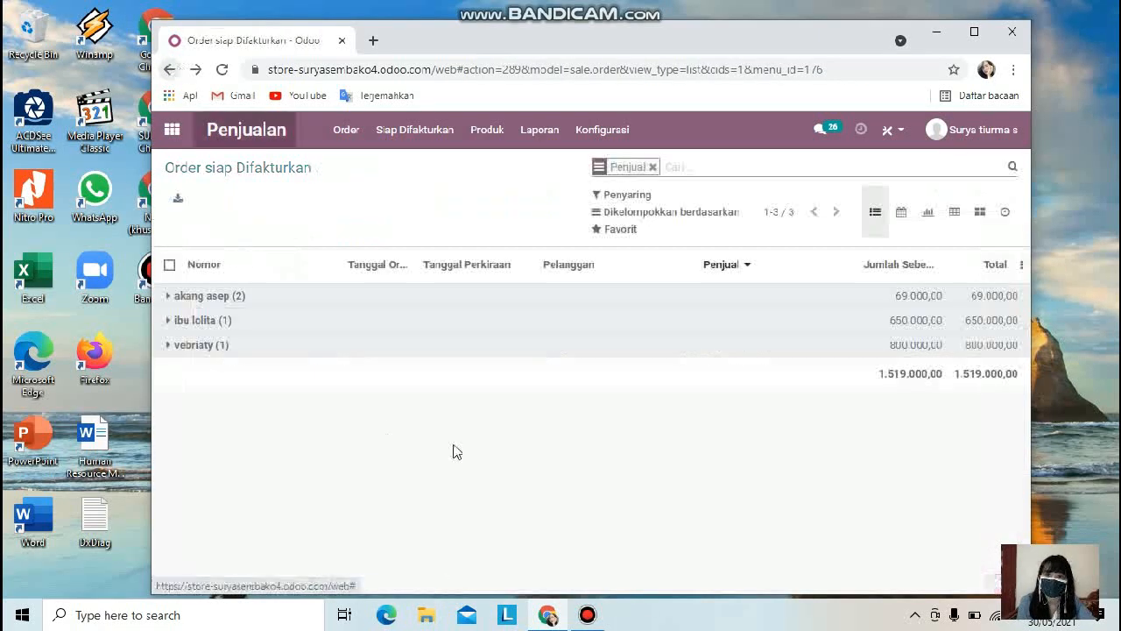
Step: Open the products catalogue and browse through all product cards
left_click(487, 130)
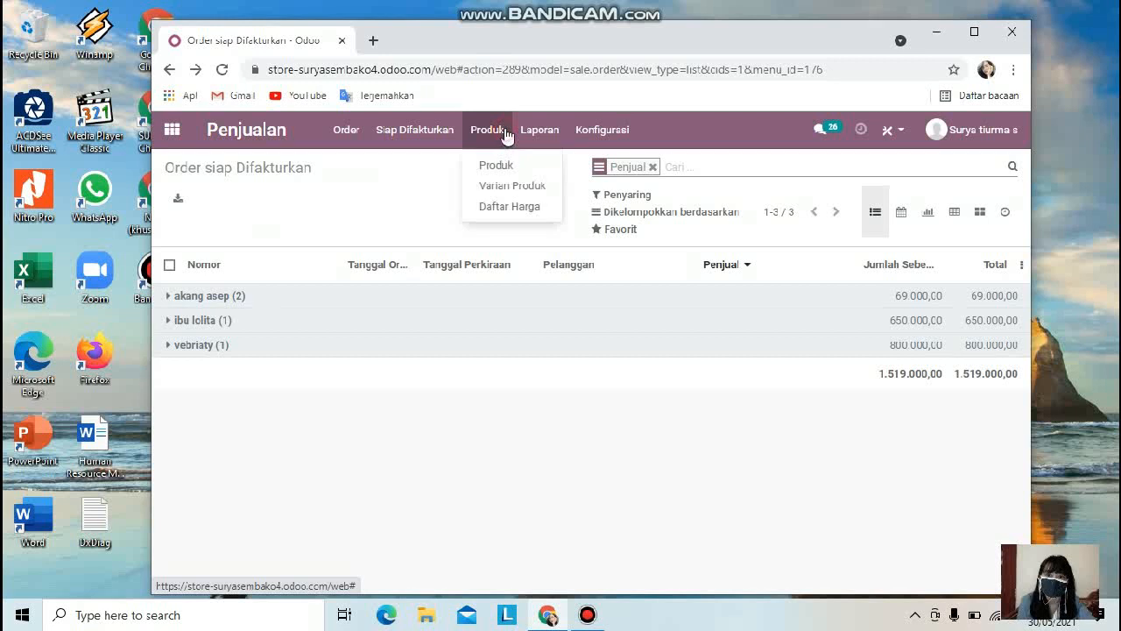
left_click(510, 166)
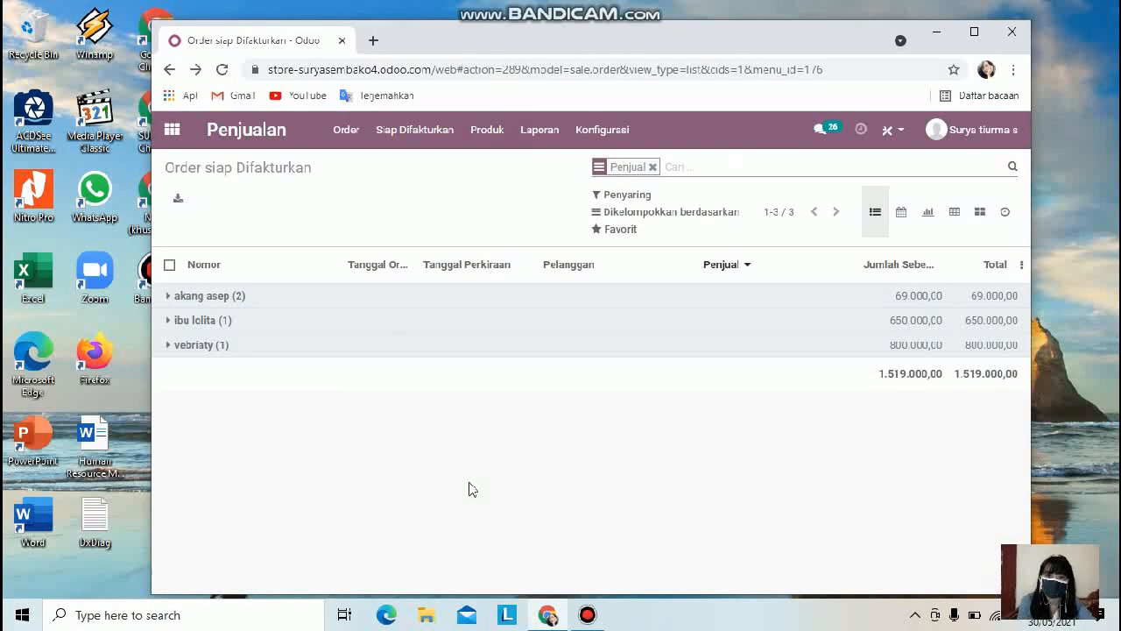
scroll(425, 435, "down", 2)
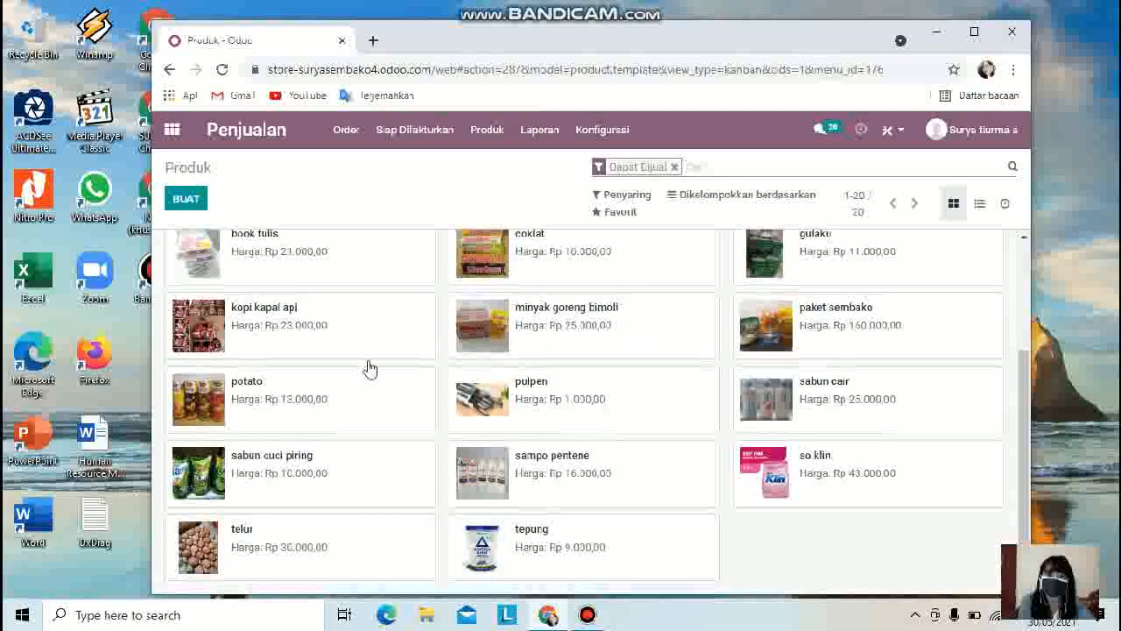
scroll(525, 471, "up", 3)
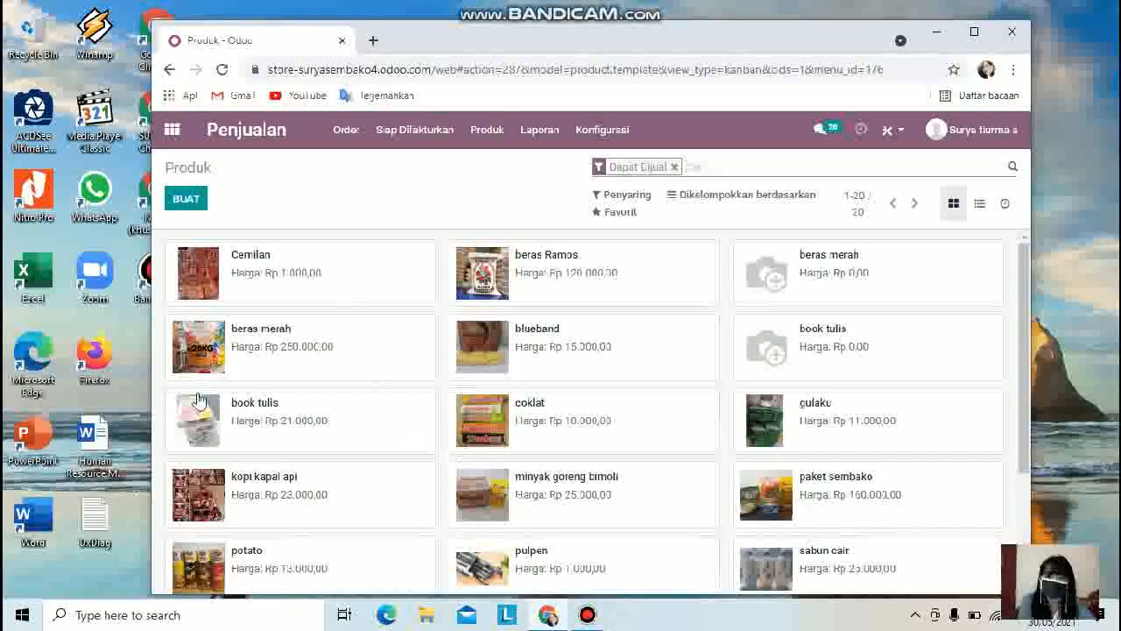
Step: Open the beras merah product priced Rp 0,00 and remove it from the products
triple_click(844, 262)
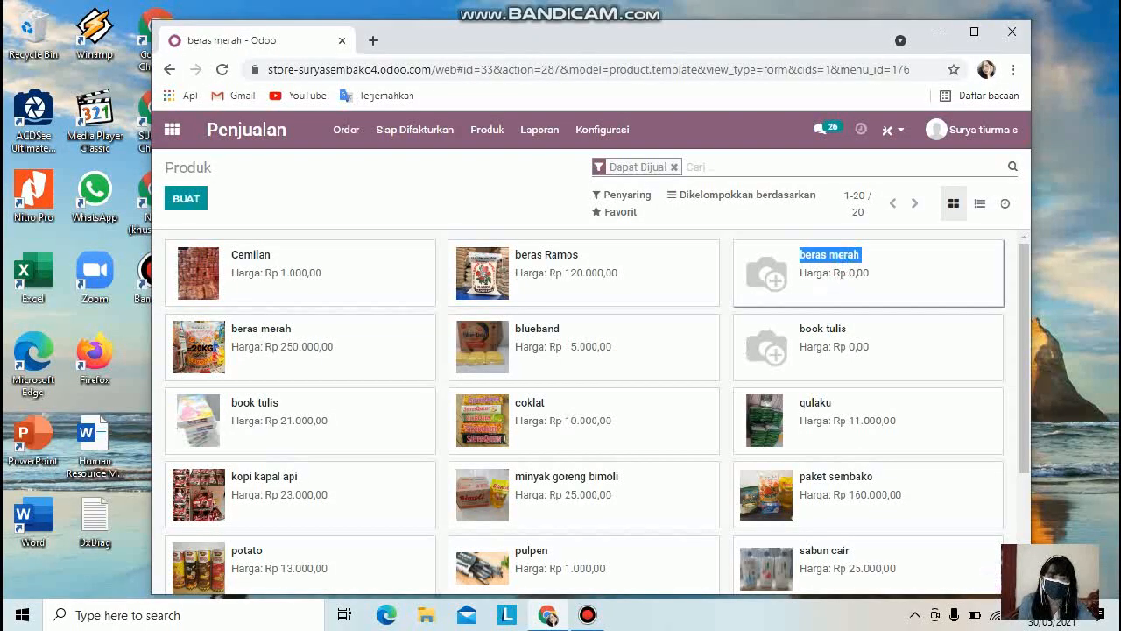
triple_click(811, 274)
left_click(949, 259)
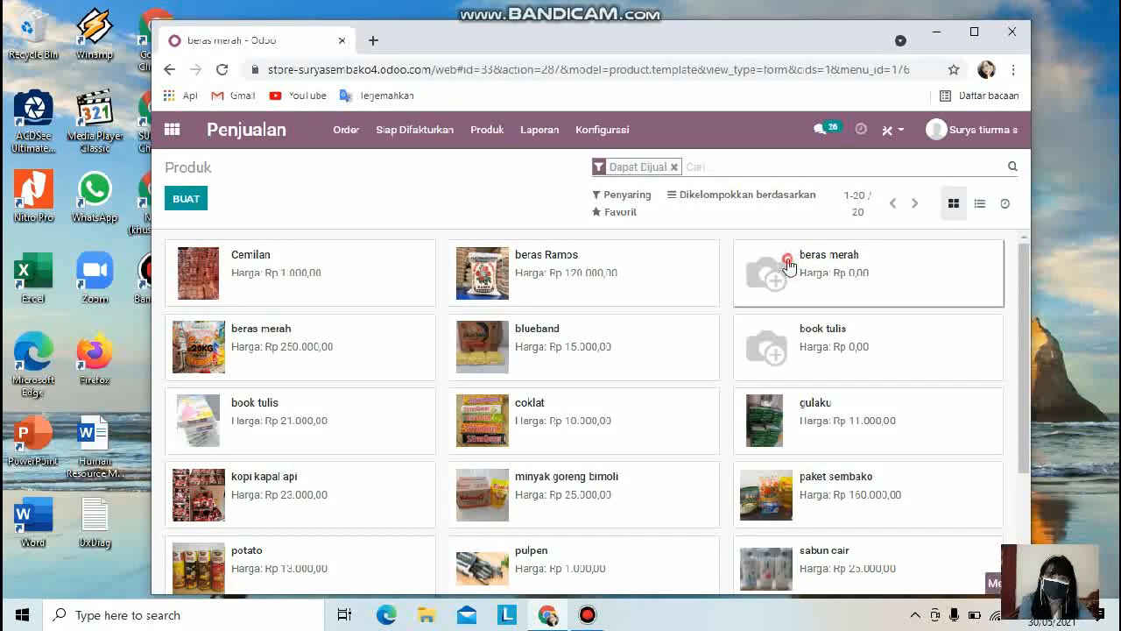
right_click(886, 277)
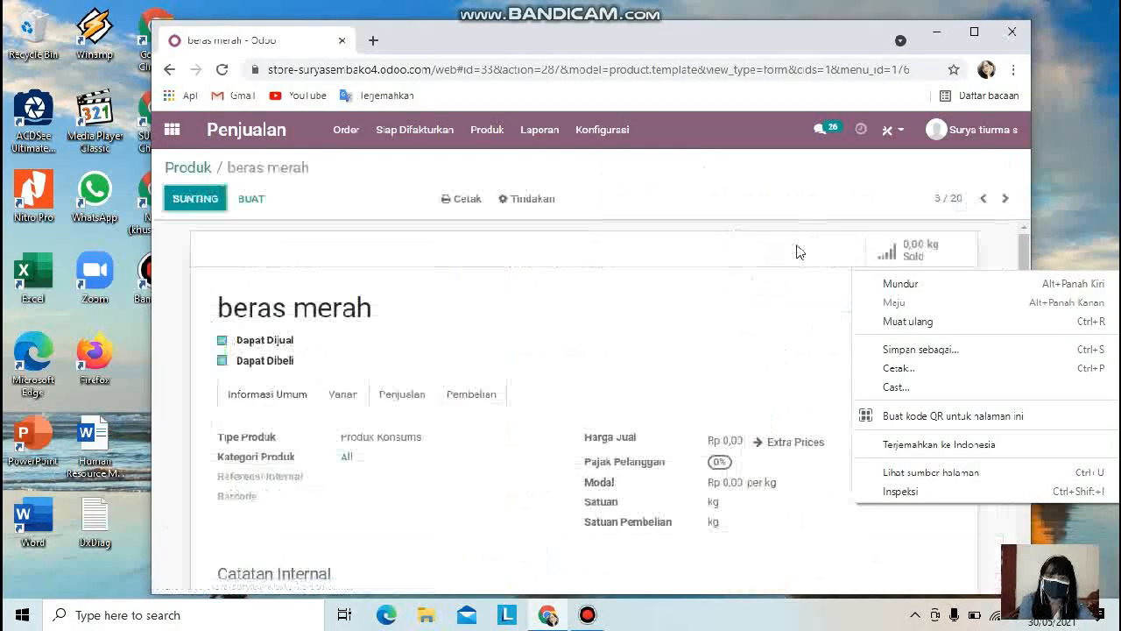
left_click(797, 250)
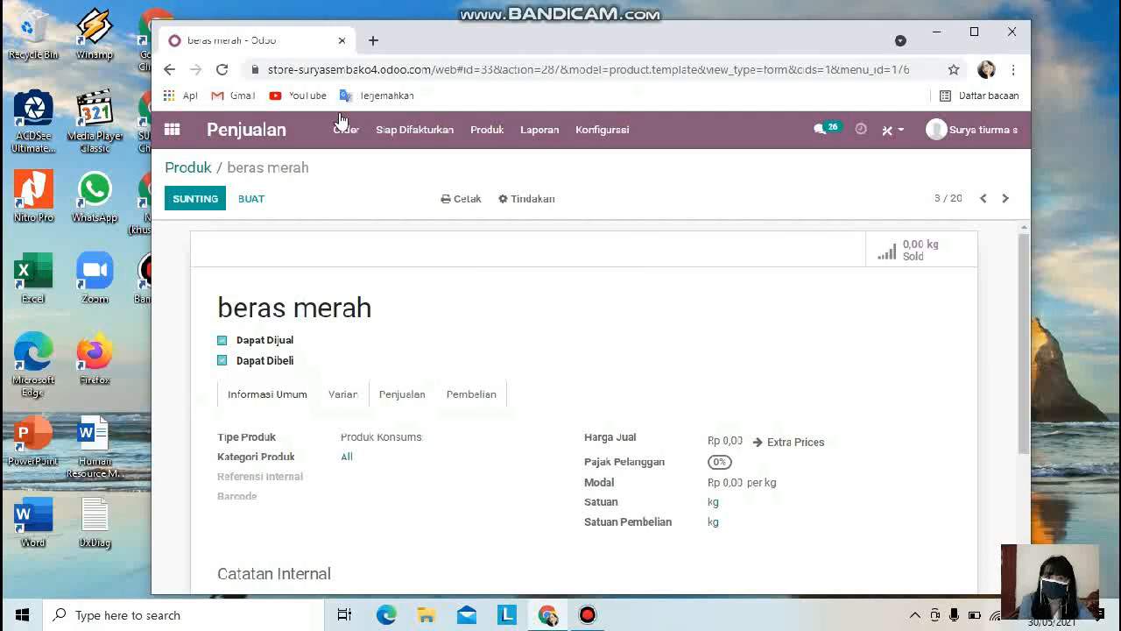
left_click(526, 199)
left_click(532, 263)
left_click(347, 238)
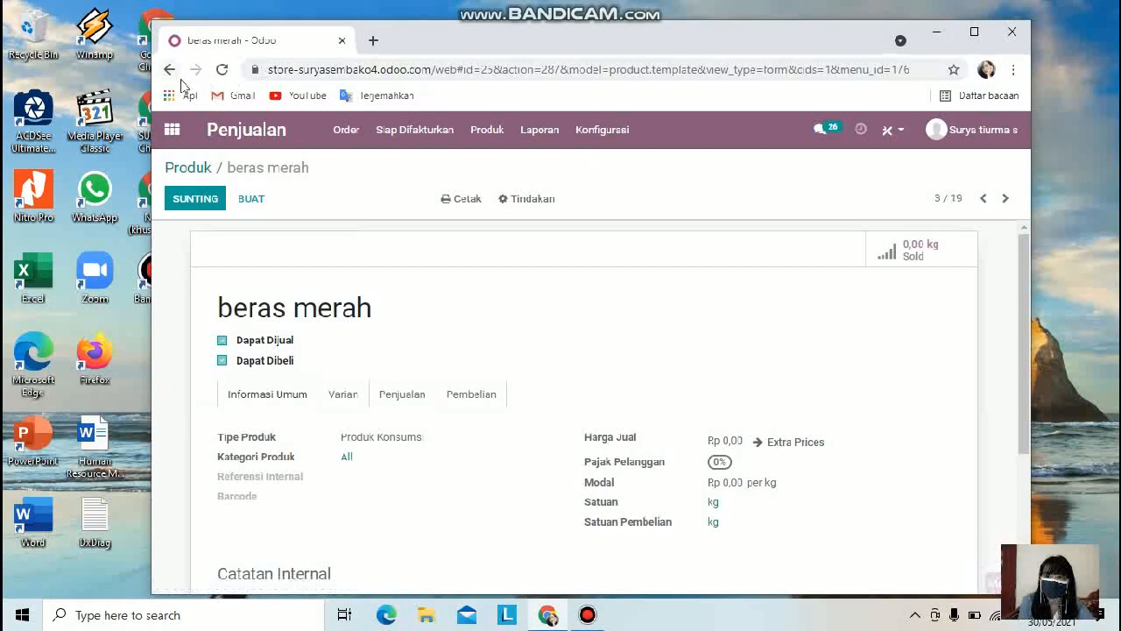
Step: Return to the Sales app and clear the My Quotations filter from the quotations list
left_click(169, 69)
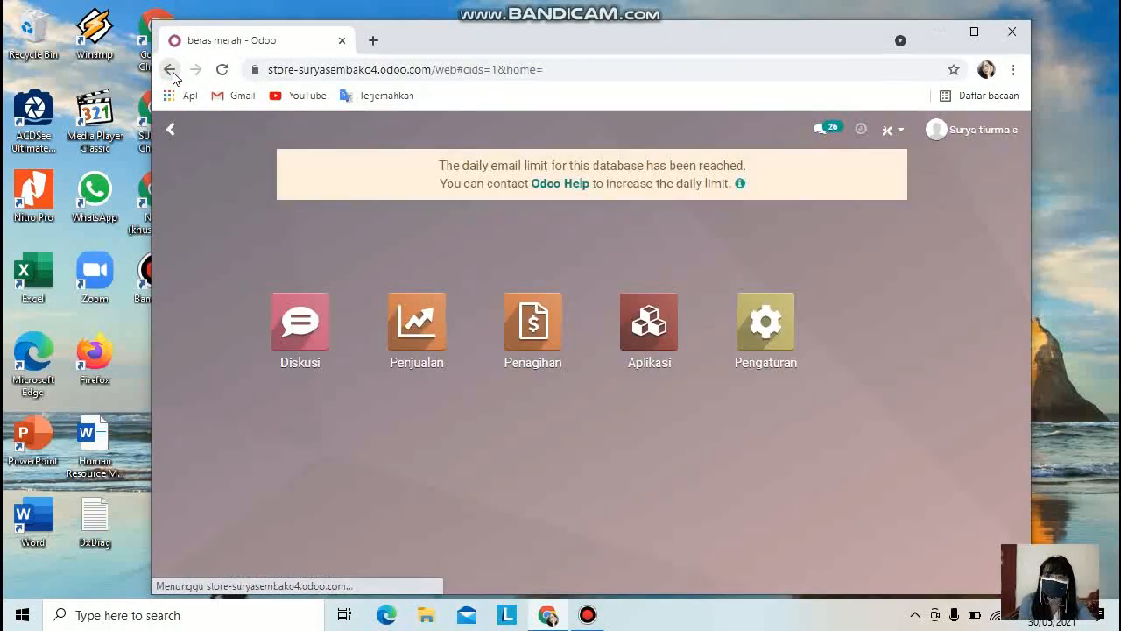
left_click(439, 356)
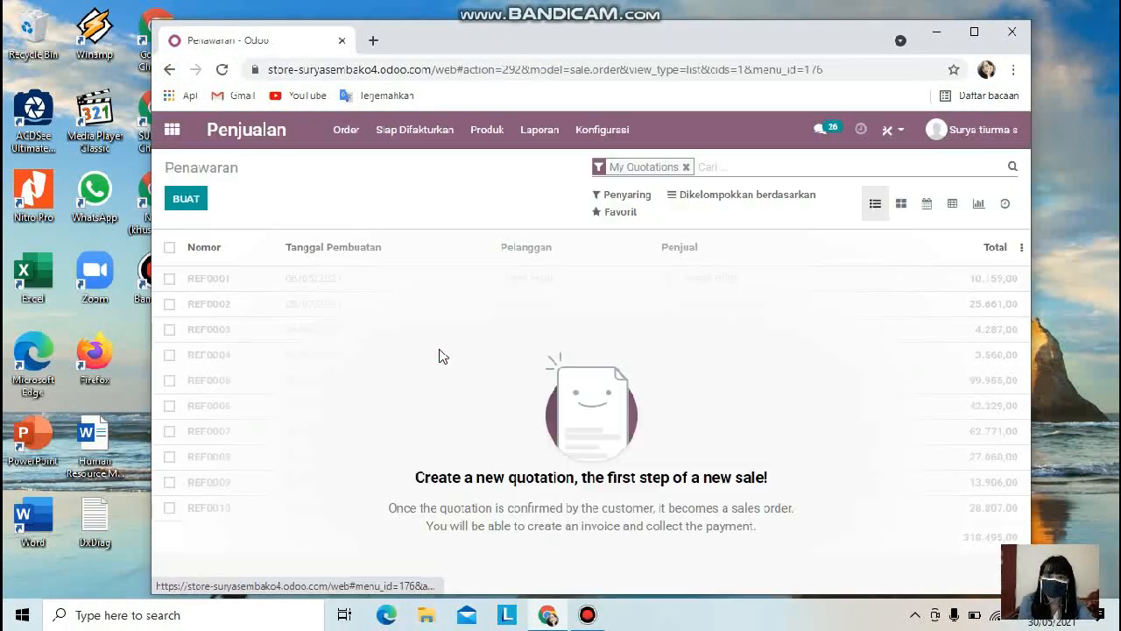
left_click(689, 167)
Step: Open the product variants list and browse through the variants and their prices
left_click(487, 129)
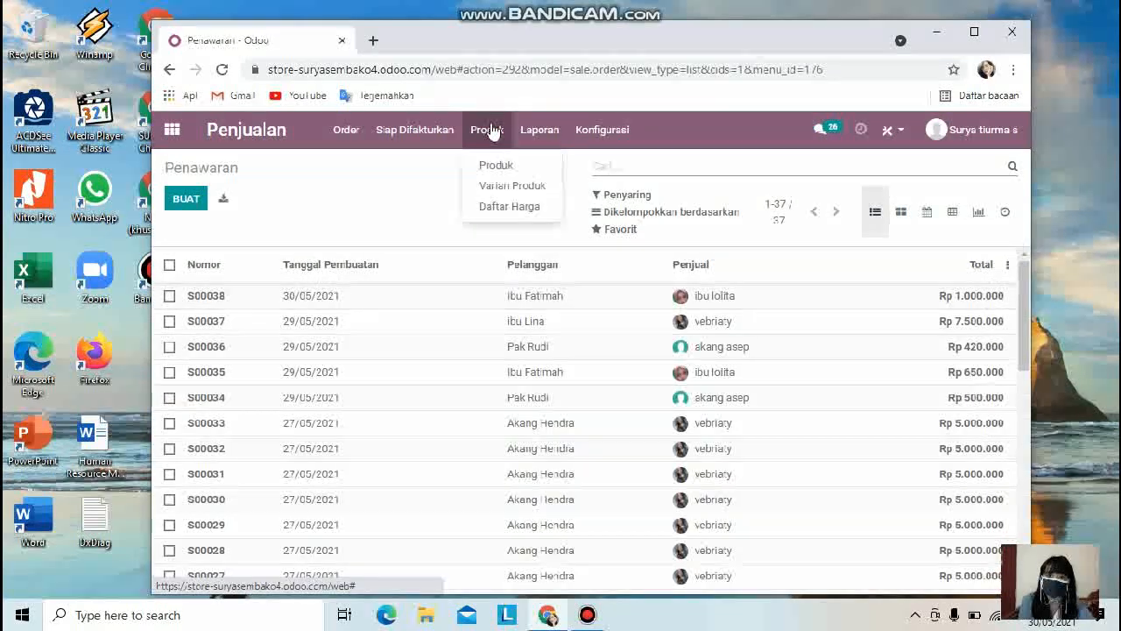
left_click(531, 186)
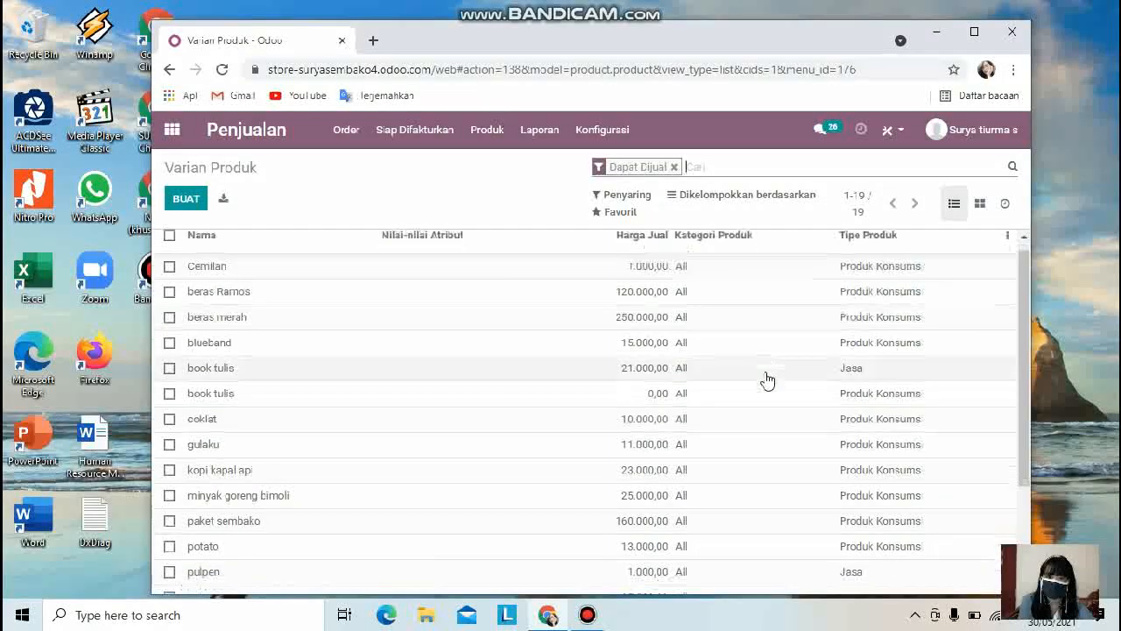
scroll(756, 368, "down", 3)
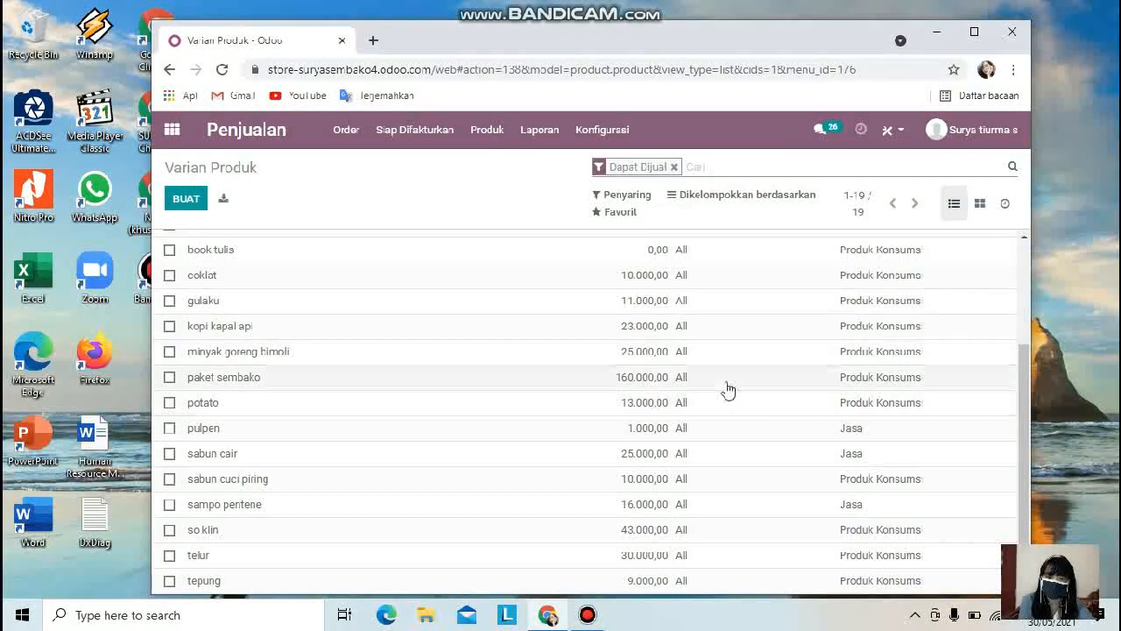
scroll(723, 388, "up", 3)
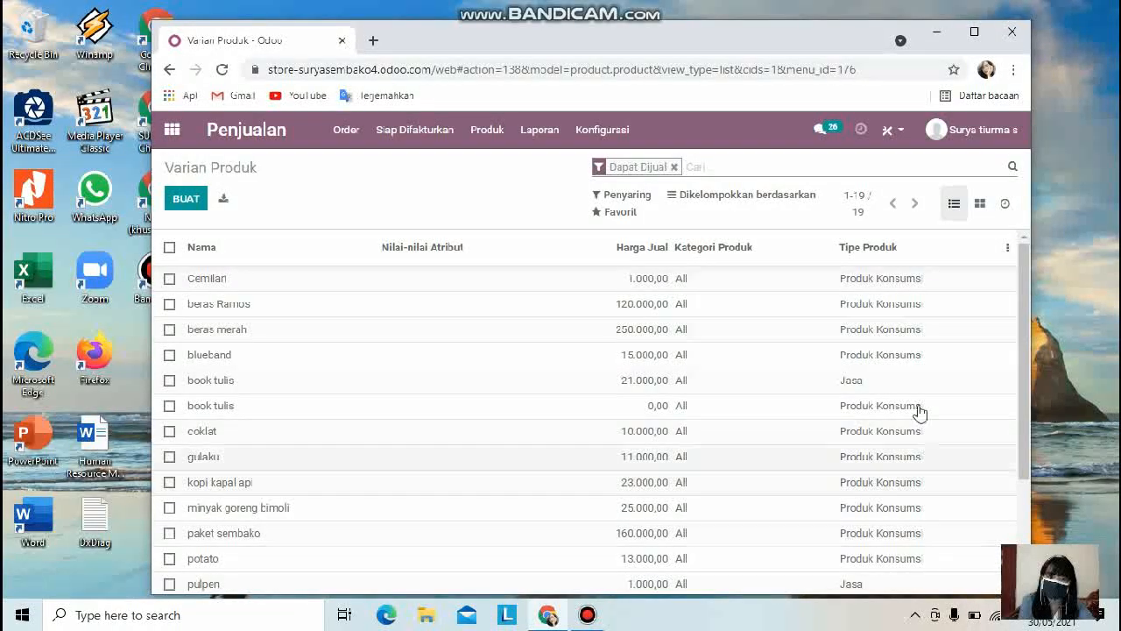
left_click(539, 129)
left_click(545, 167)
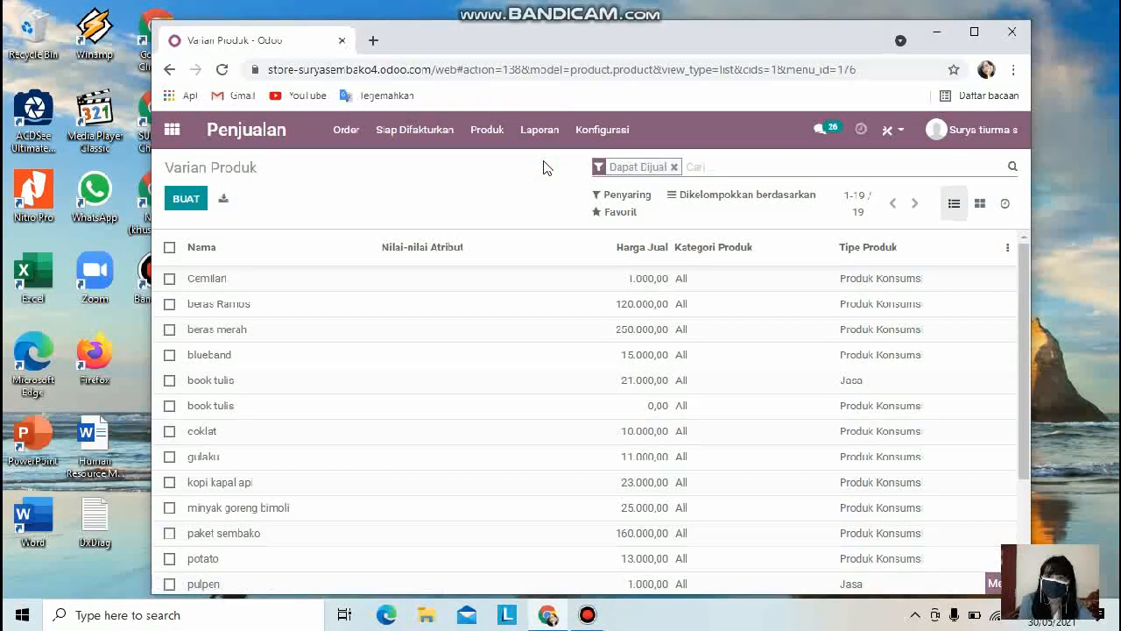
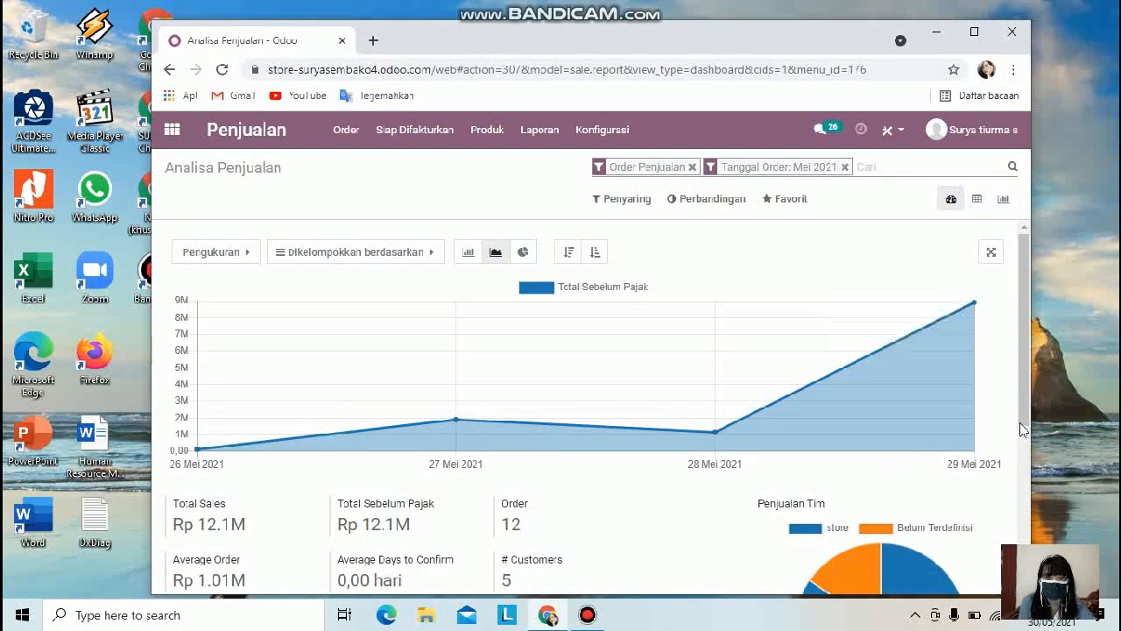
Step: Scroll through the sales analysis dashboard, examining the chart, key figures and sales team pie chart
scroll(1040, 441, "down", 1)
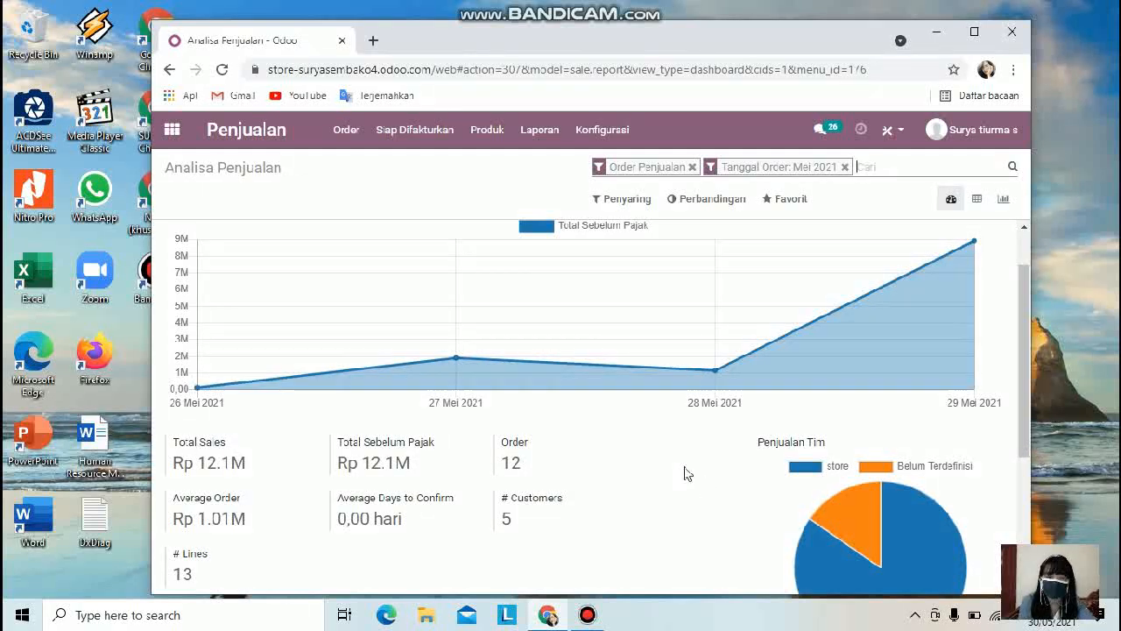
mouse_move(1027, 389)
left_mouse_down()
mouse_move(1042, 440)
mouse_move(1029, 401)
left_mouse_up()
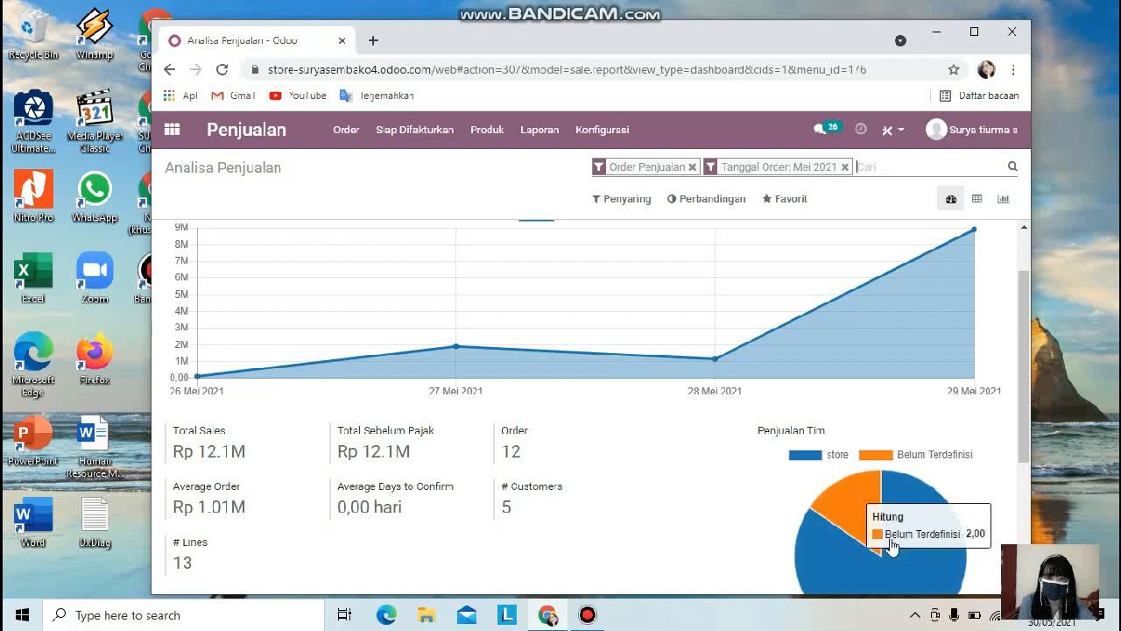
scroll(906, 355, "down", 2)
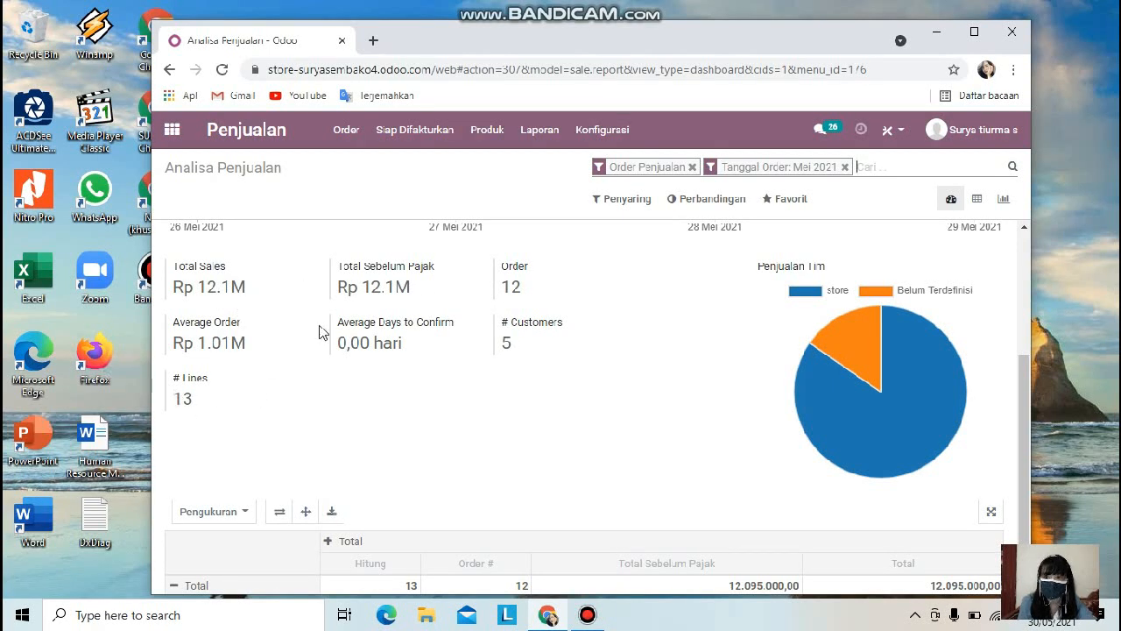
scroll(636, 408, "up", 3)
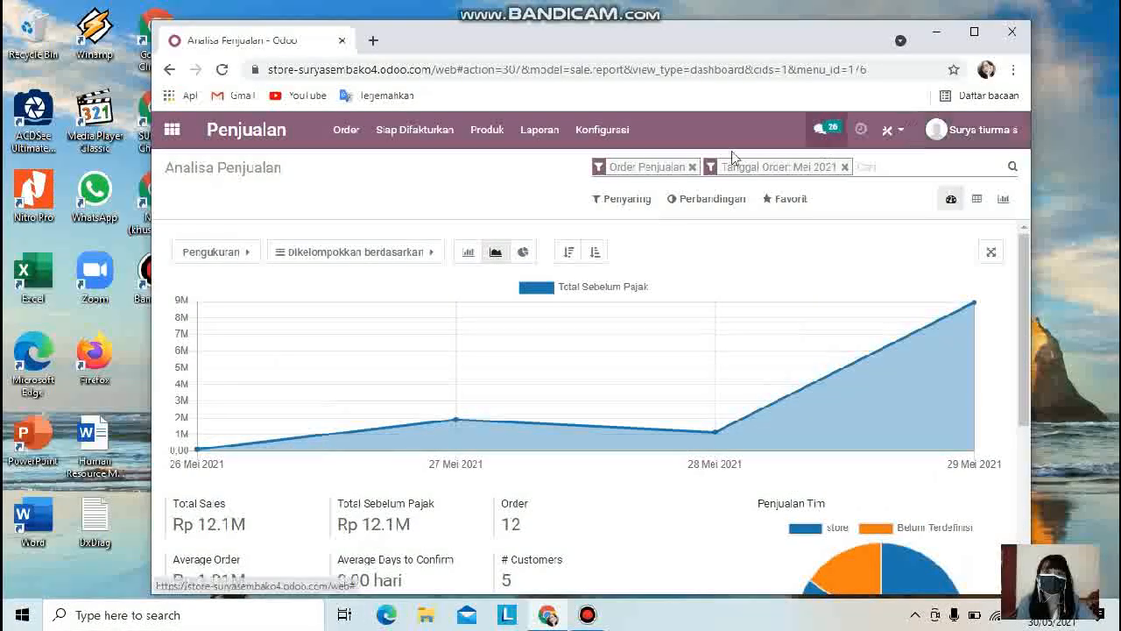
Step: Remove the Order Penjualan filter from the sales analysis search
left_click(613, 134)
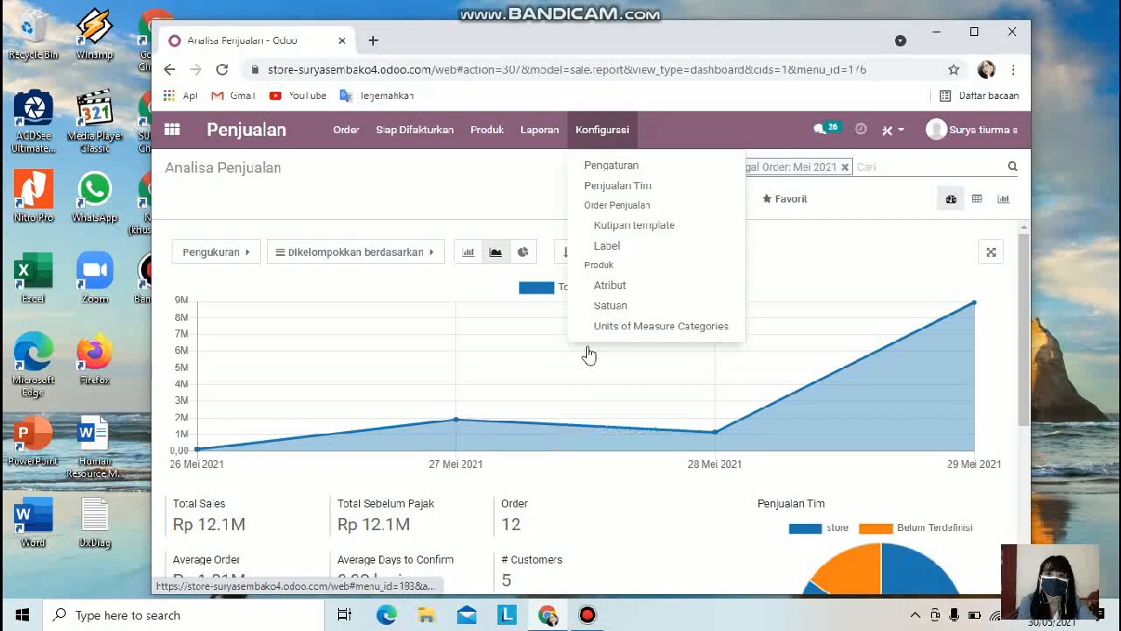
left_click(610, 209)
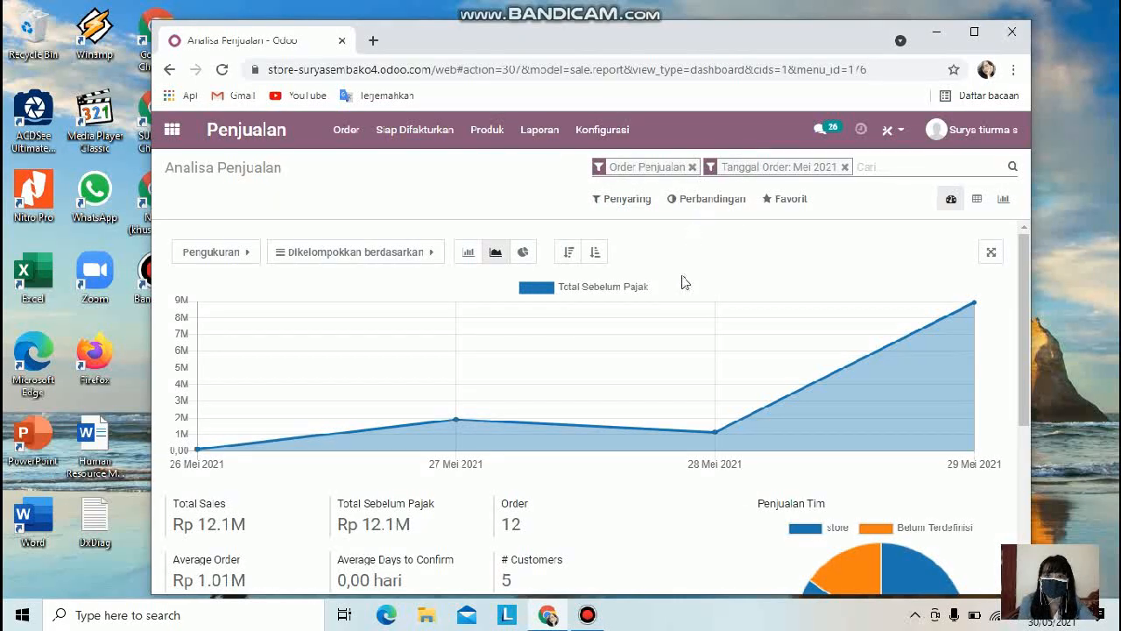
scroll(685, 282, "down", 3)
scroll(776, 313, "up", 3)
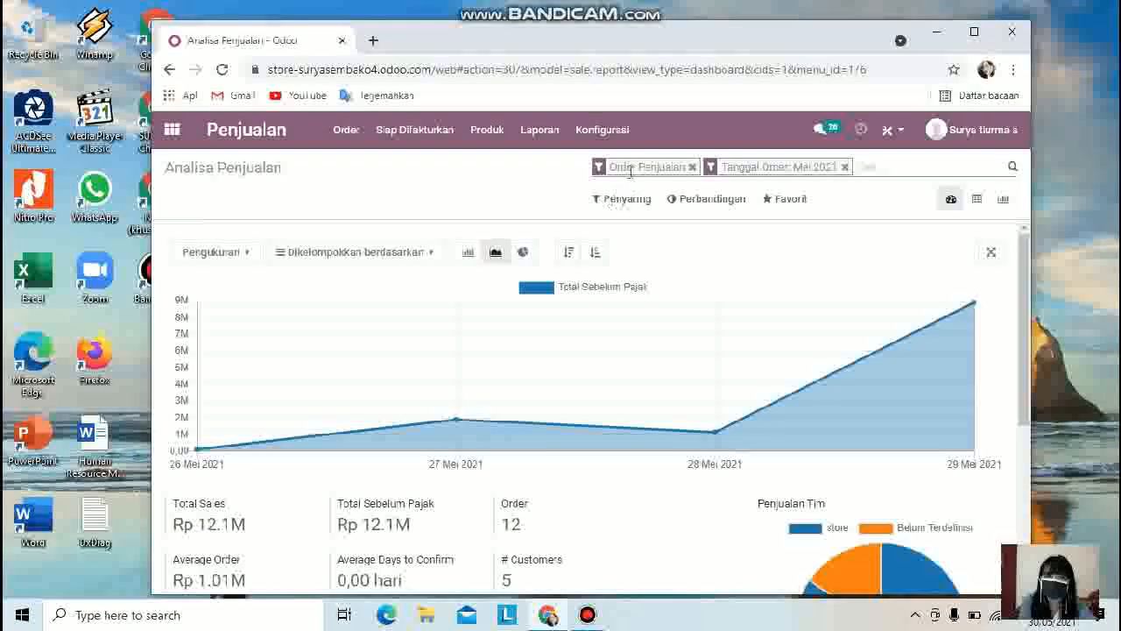
left_click(691, 167)
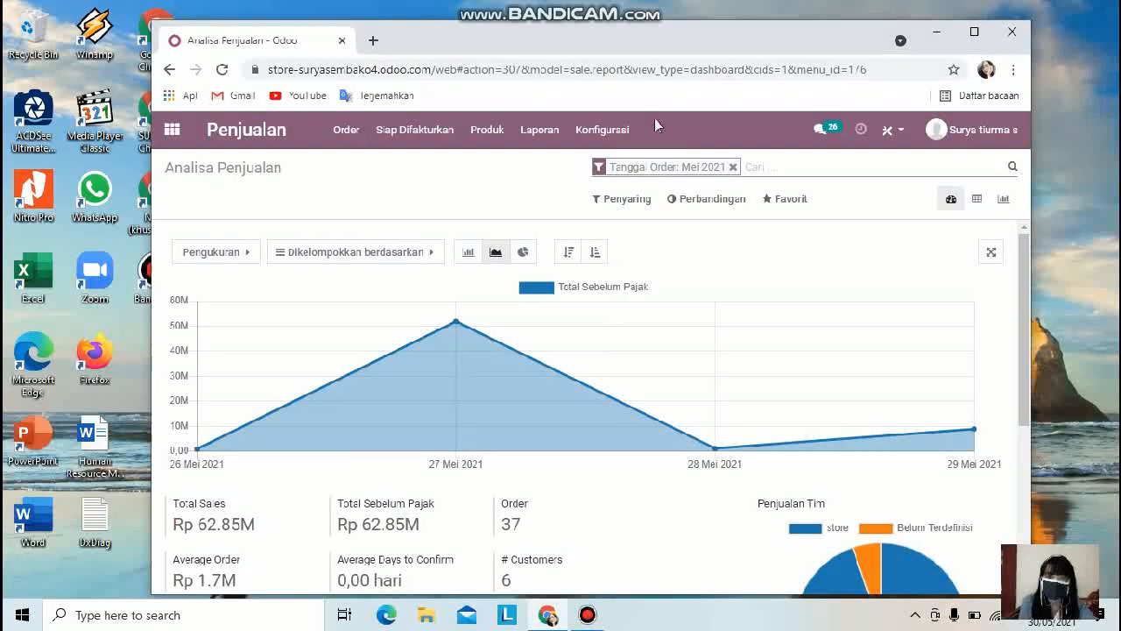
Step: Remove the Tanggal Order: Mei 2021 filter from the sales analysis and review the unfiltered figures
left_click(603, 130)
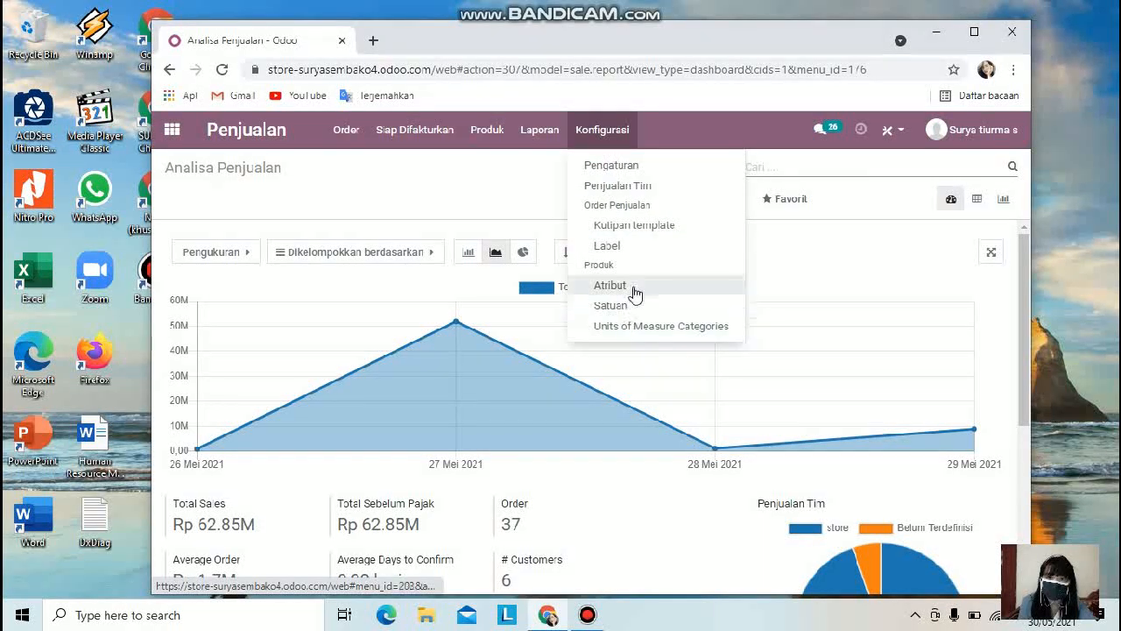
left_click(635, 259)
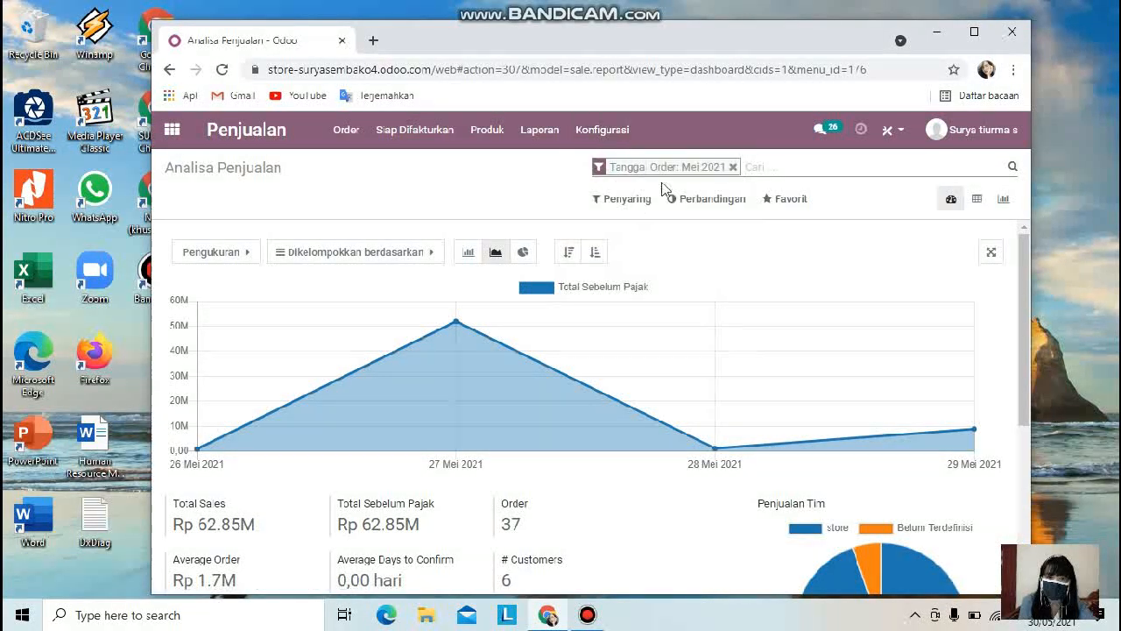
left_click(736, 166)
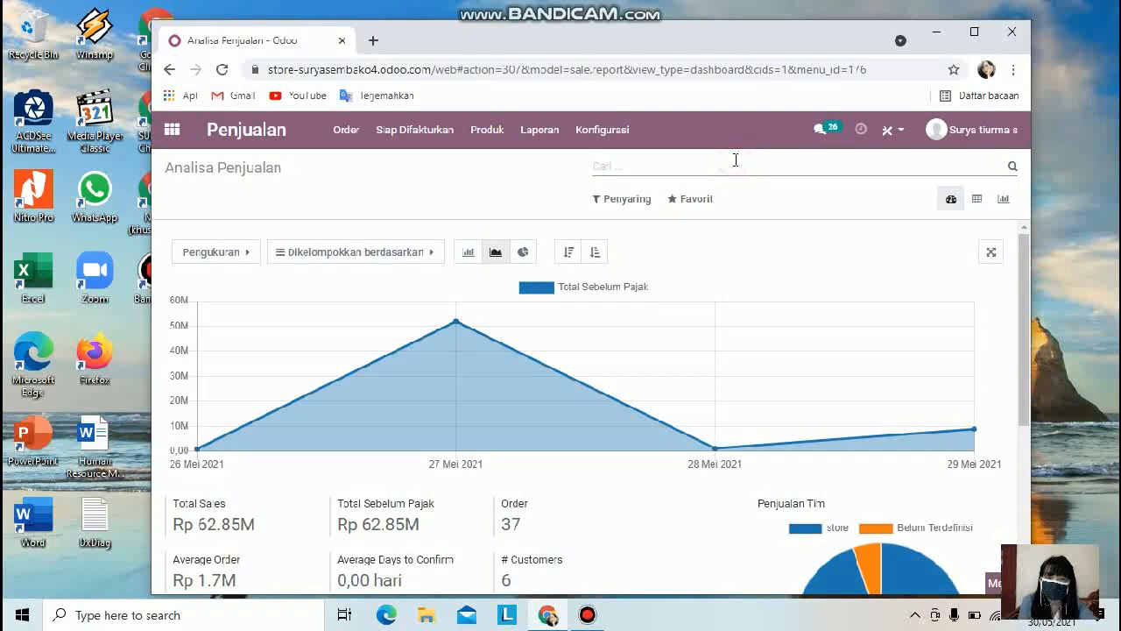
left_click(612, 130)
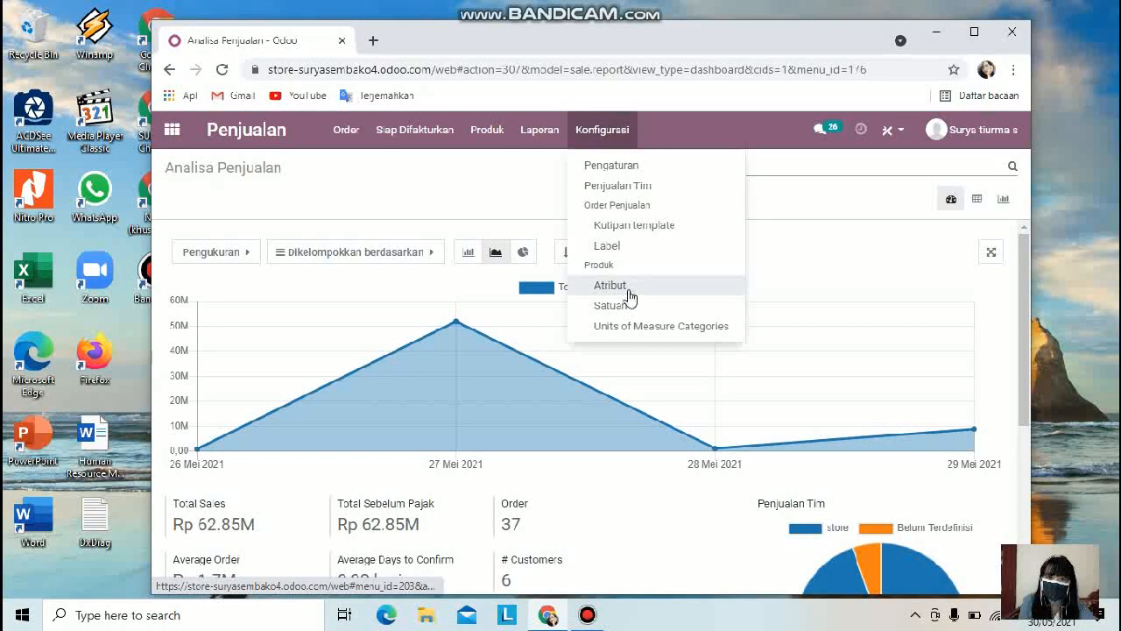
left_click(615, 263)
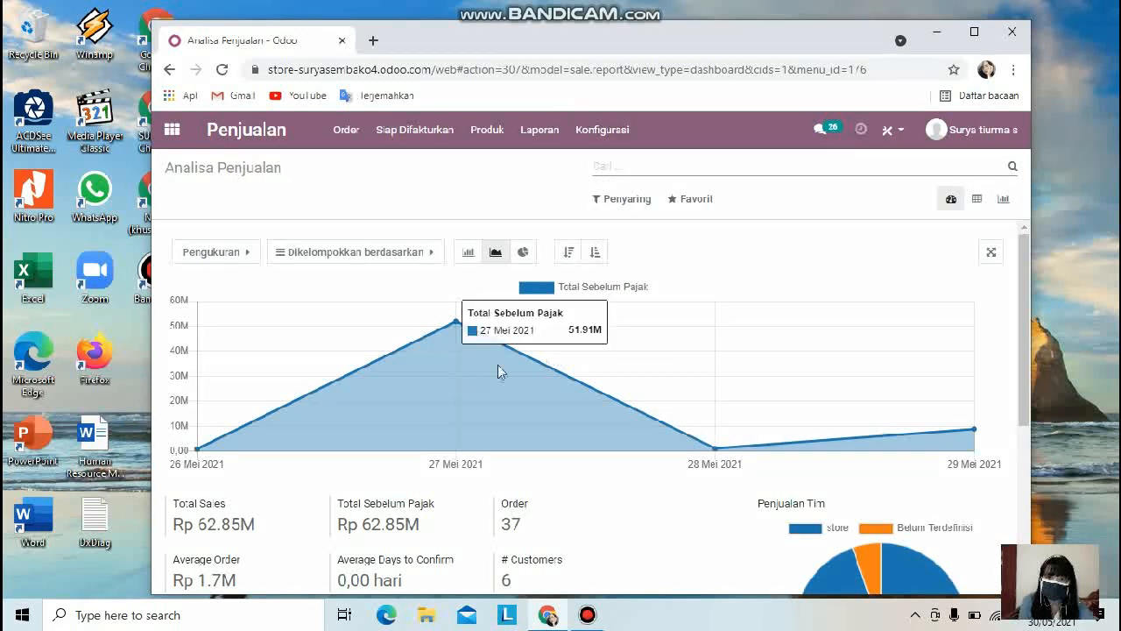
scroll(560, 363, "down", 3)
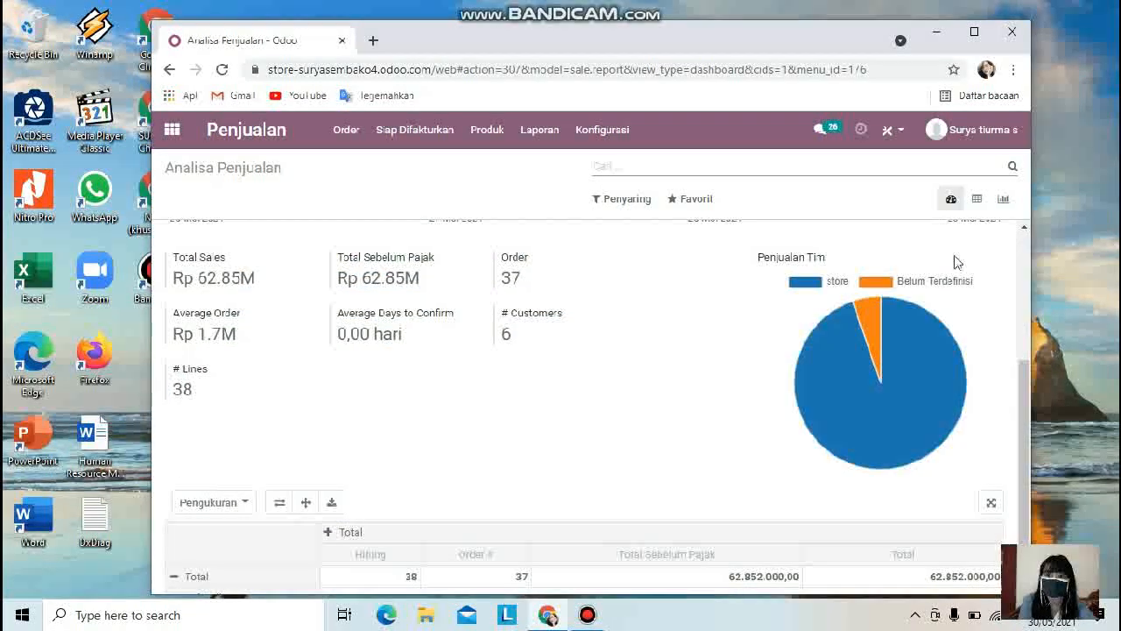
scroll(742, 307, "up", 3)
Step: Open the customers list and open the second customer's record
left_click(348, 136)
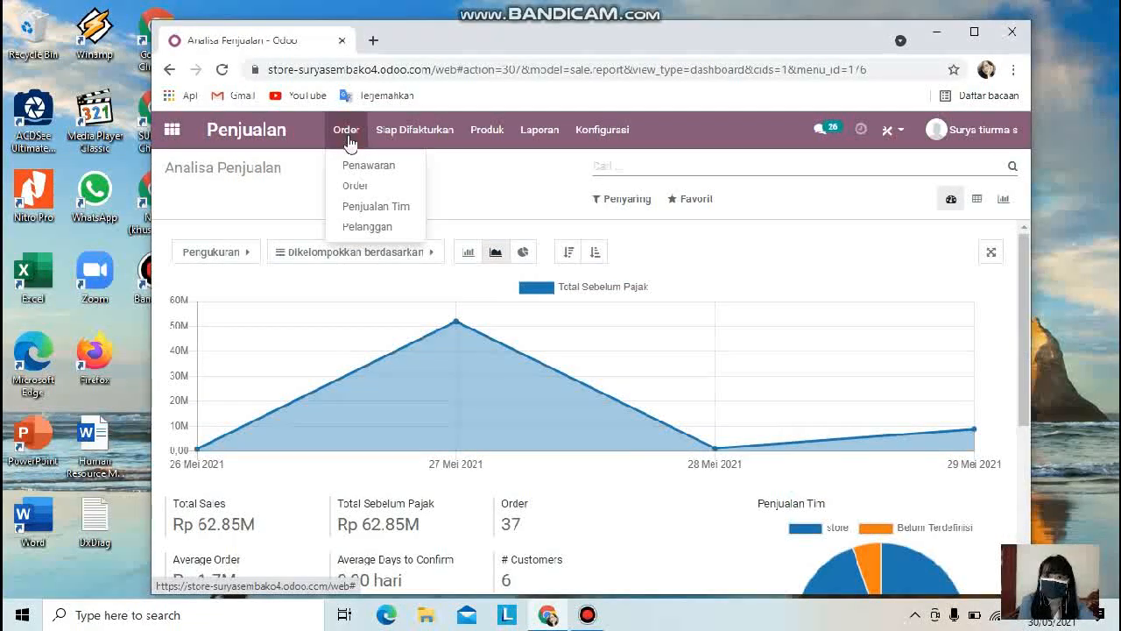
left_click(370, 226)
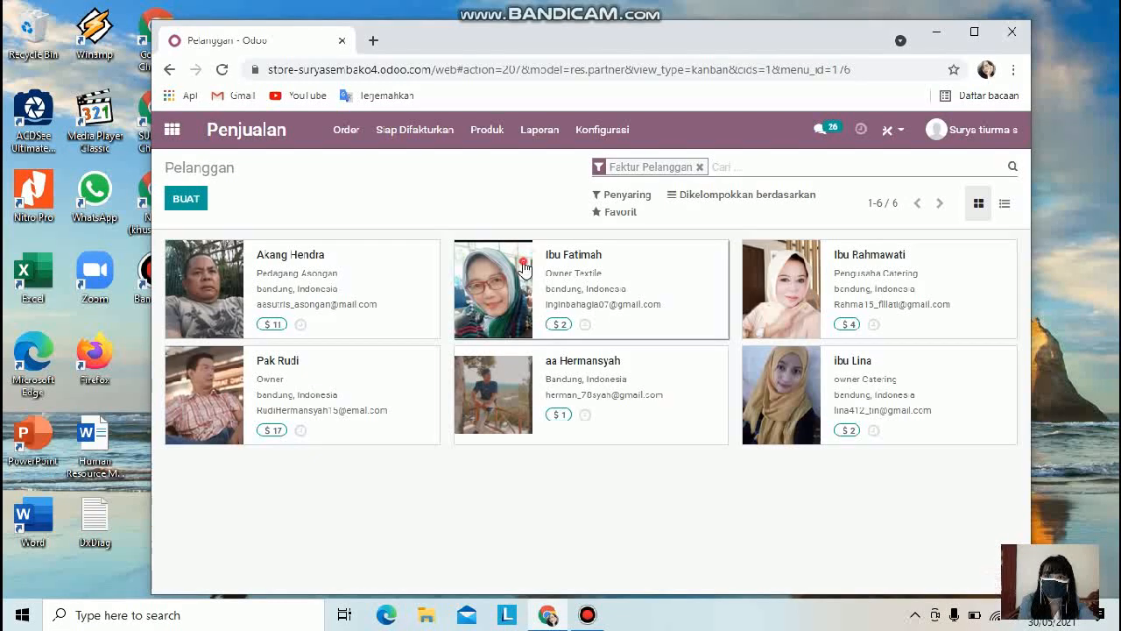
left_click(596, 263)
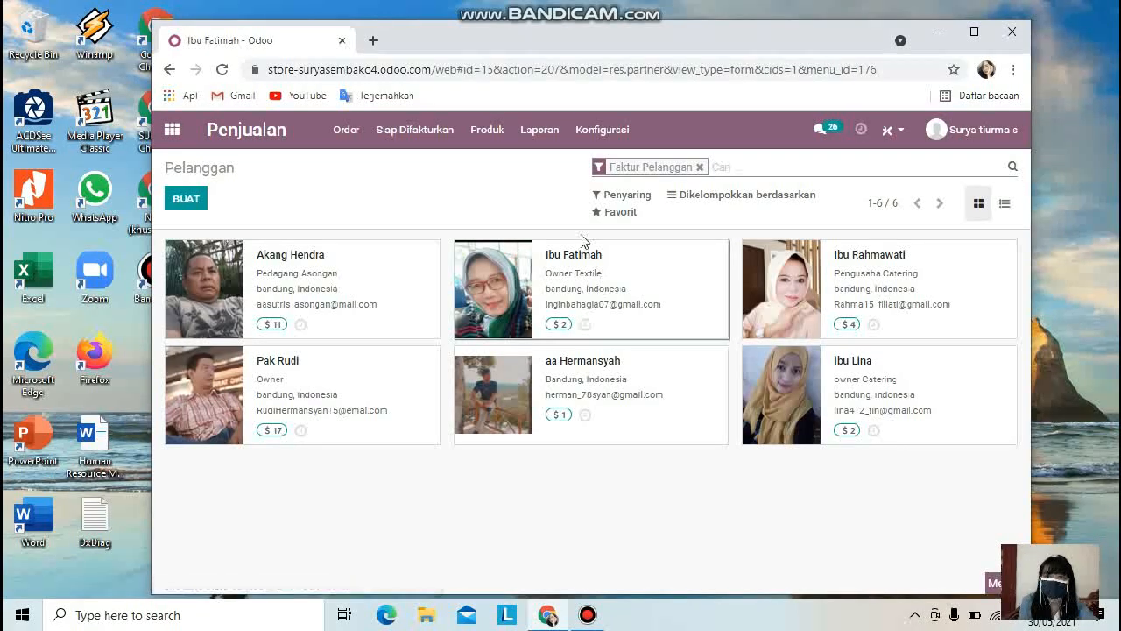
Step: Scroll through the customer's form, its Kontak & Alamat tab and the activity log
left_click(366, 133)
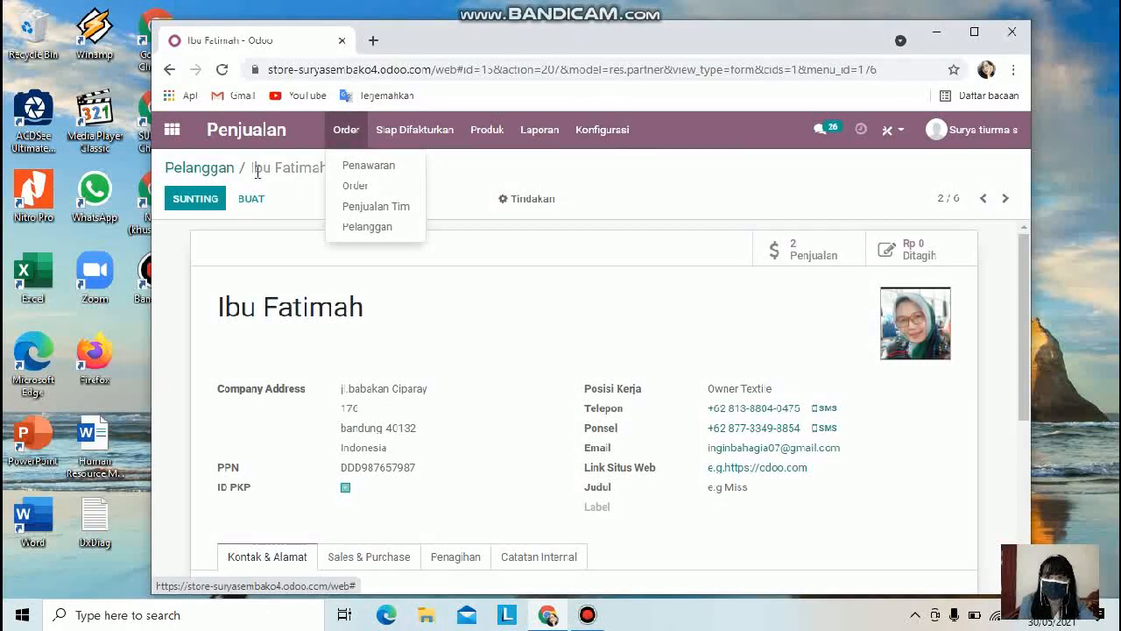
scroll(821, 483, "down", 2)
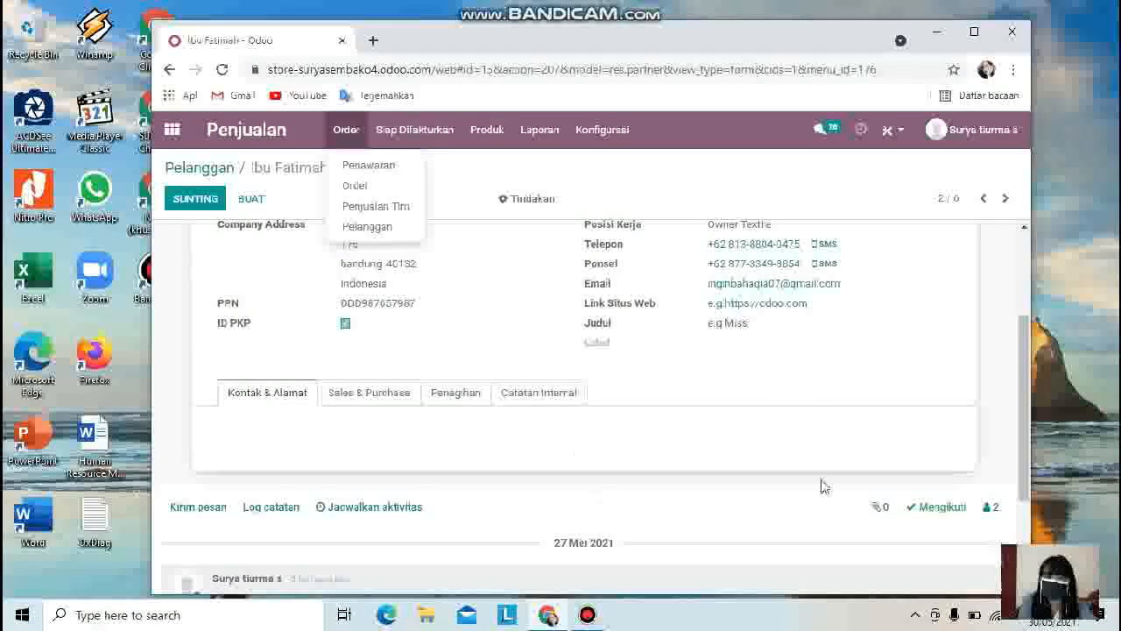
scroll(651, 380, "up", 2)
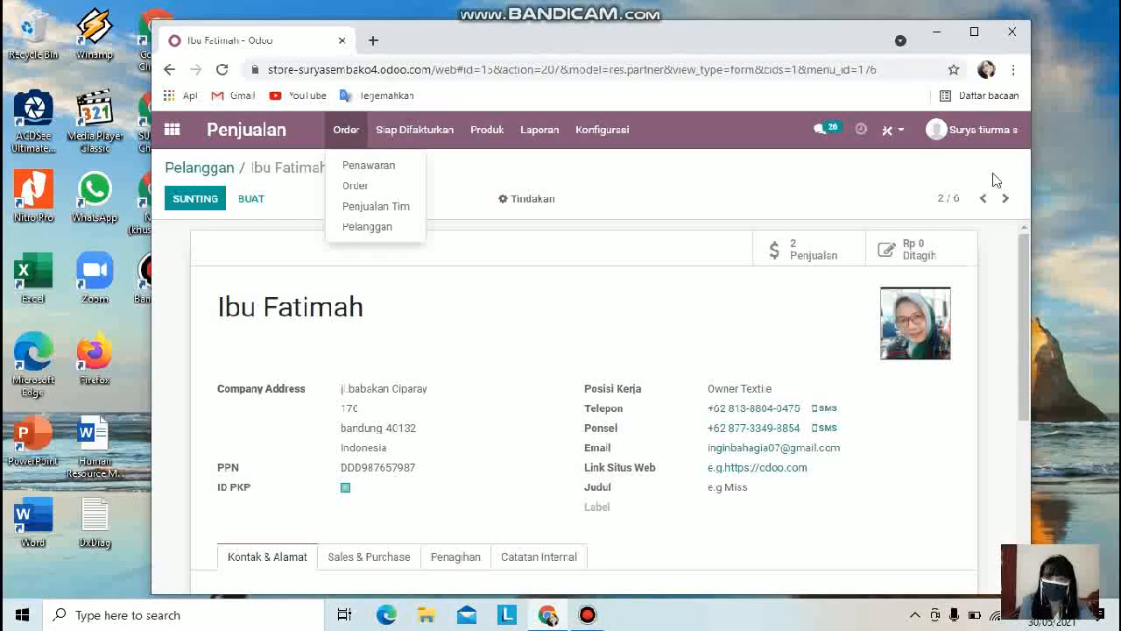
scroll(414, 499, "down", 3)
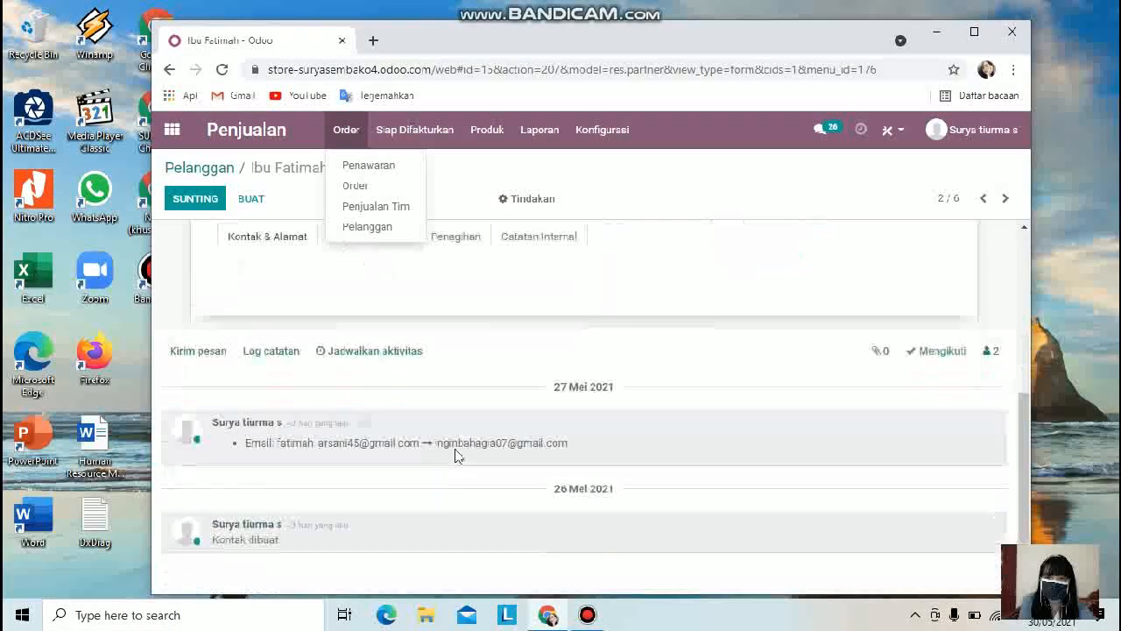
left_click(286, 240)
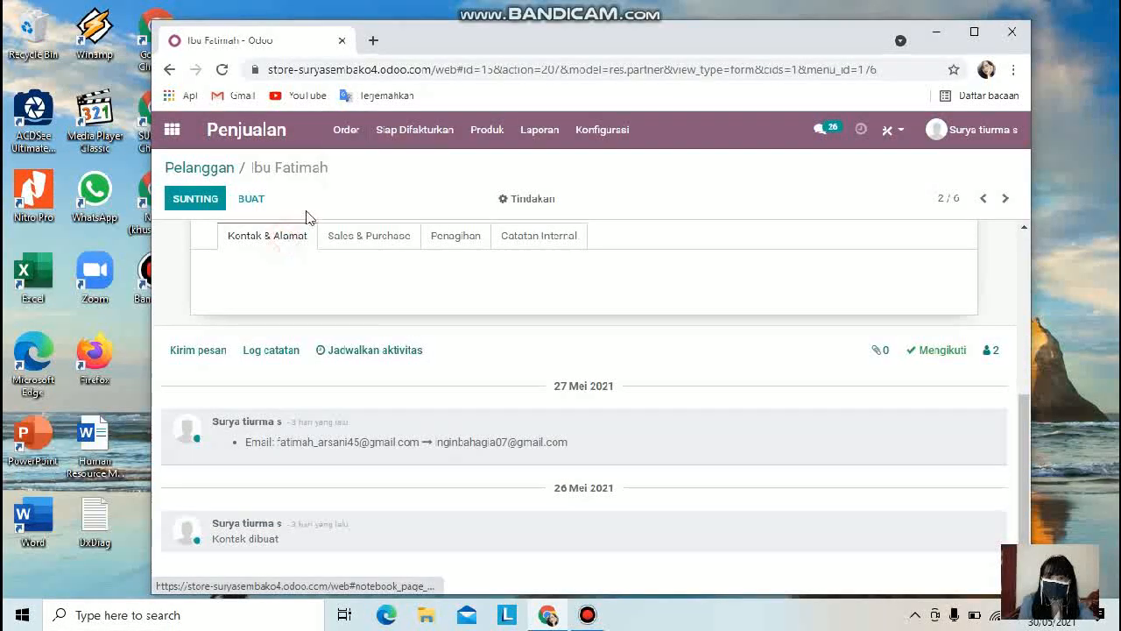
scroll(361, 279, "up", 4)
scroll(420, 384, "down", 1)
scroll(421, 383, "up", 1)
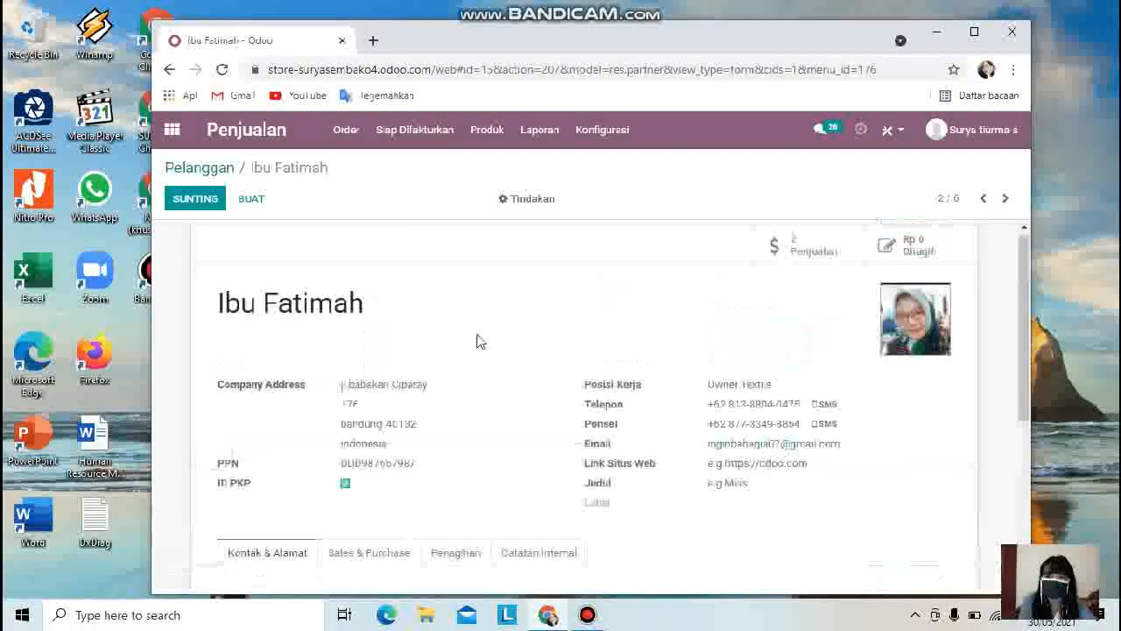
Step: Open the product variants list
left_click(493, 132)
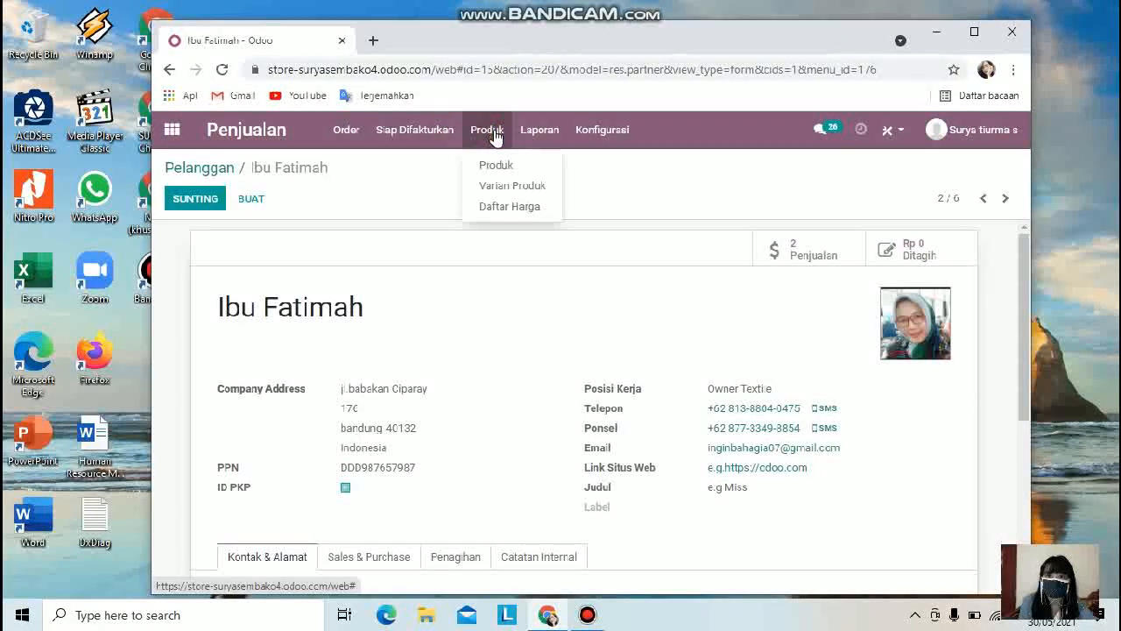
left_click(513, 185)
Step: Open the sales orders list and scroll through the orders
left_click(350, 128)
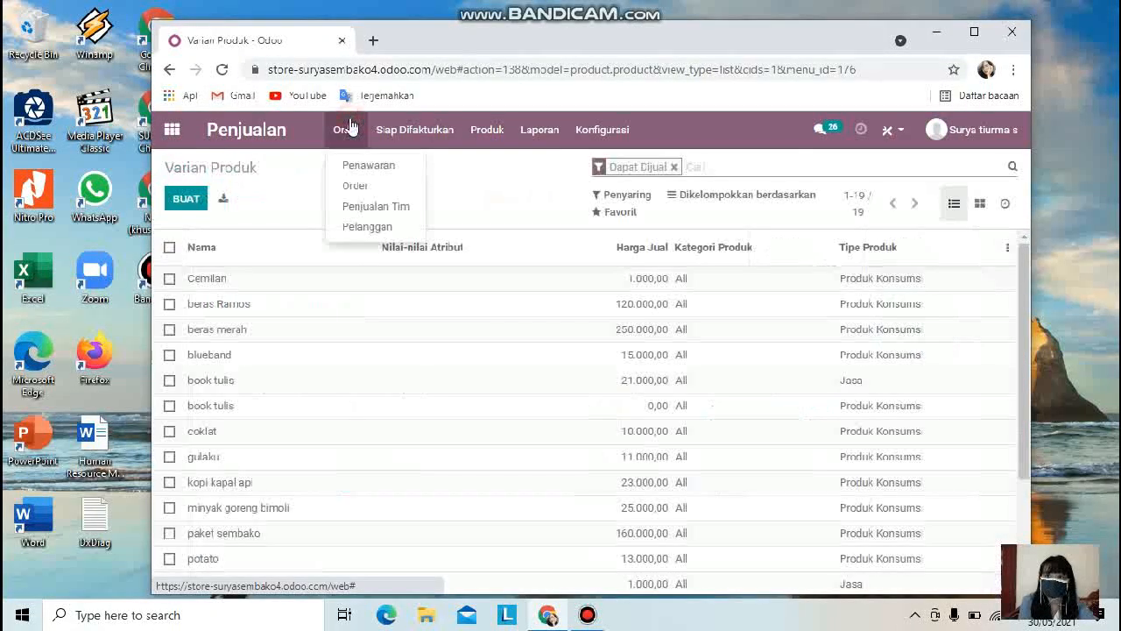
left_click(394, 187)
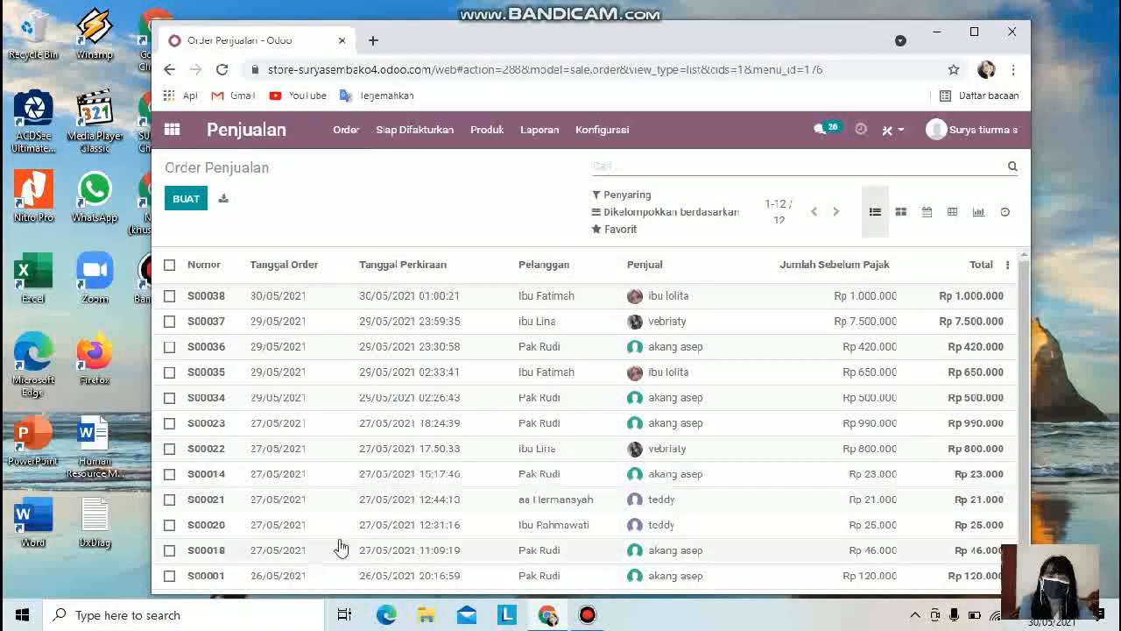
scroll(324, 421, "down", 2)
scroll(304, 360, "up", 2)
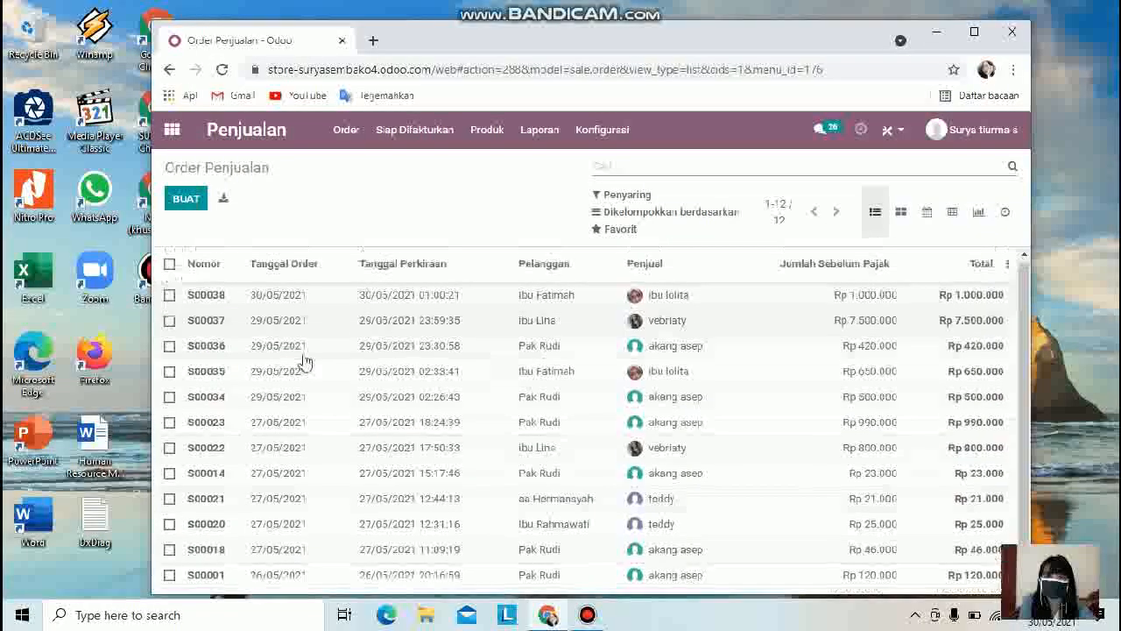
left_click(343, 131)
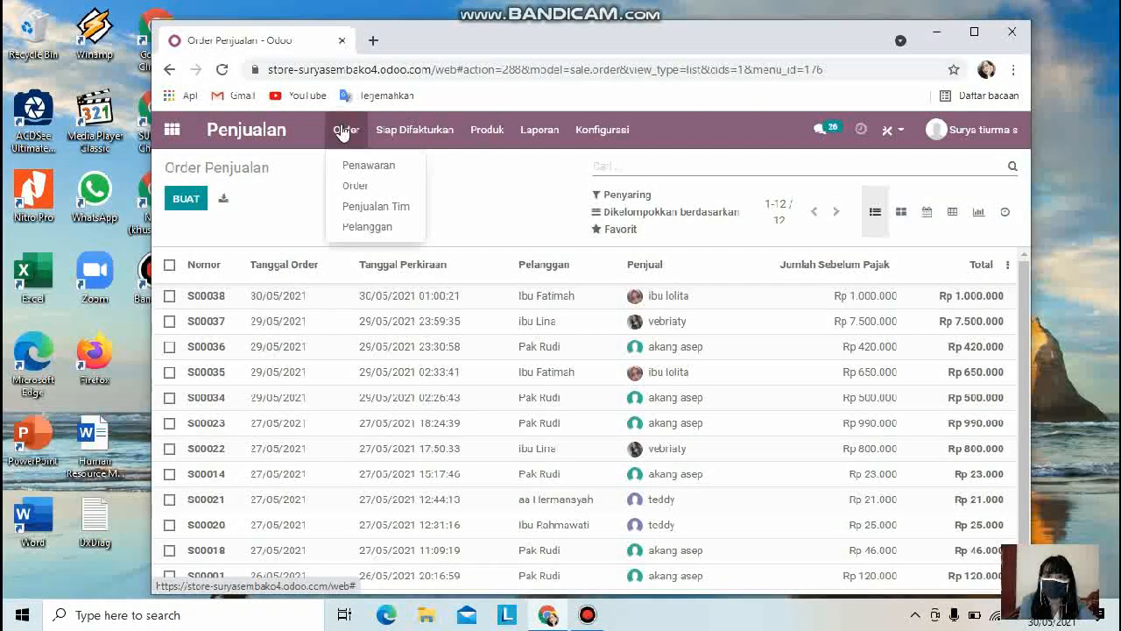
left_click(443, 133)
left_click(443, 137)
left_click(426, 142)
left_click(494, 126)
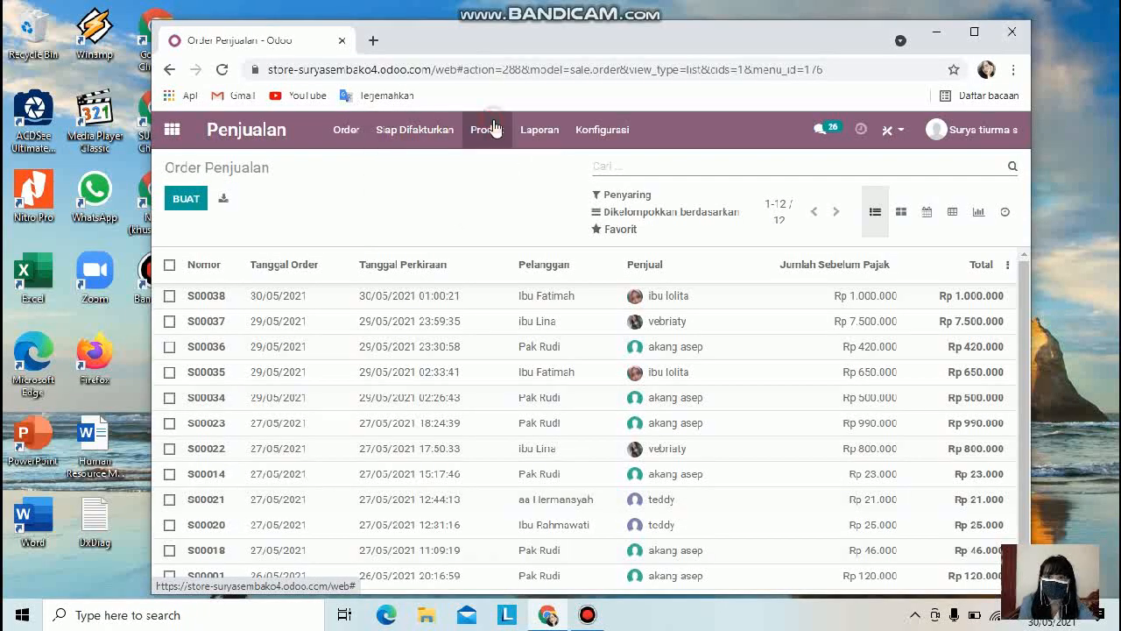
left_click(348, 136)
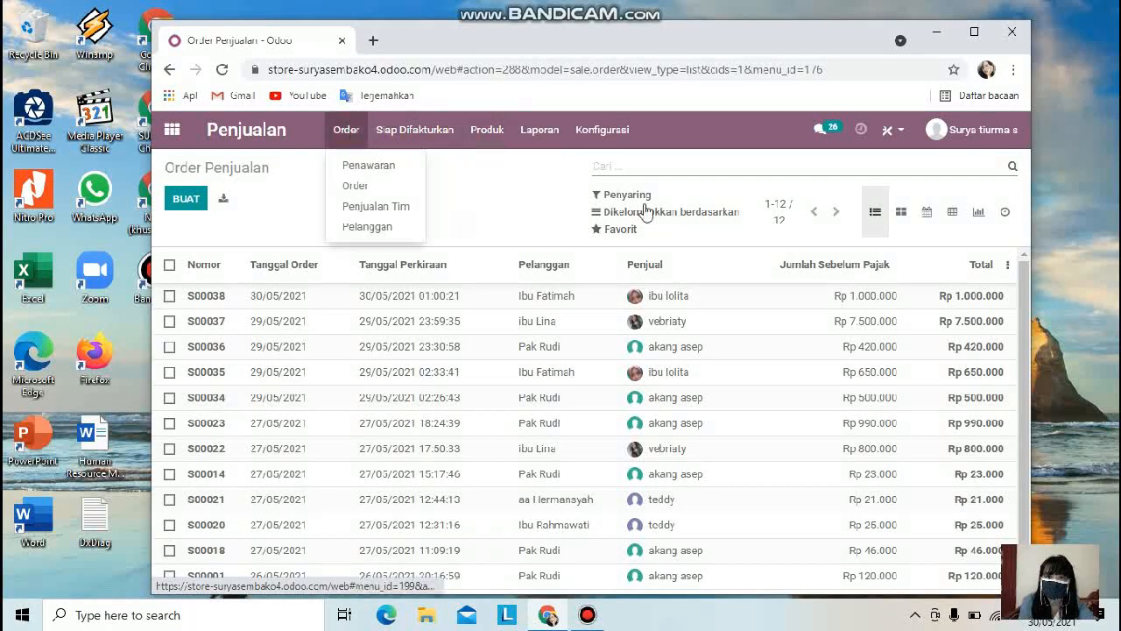
left_click(369, 140)
left_click(353, 140)
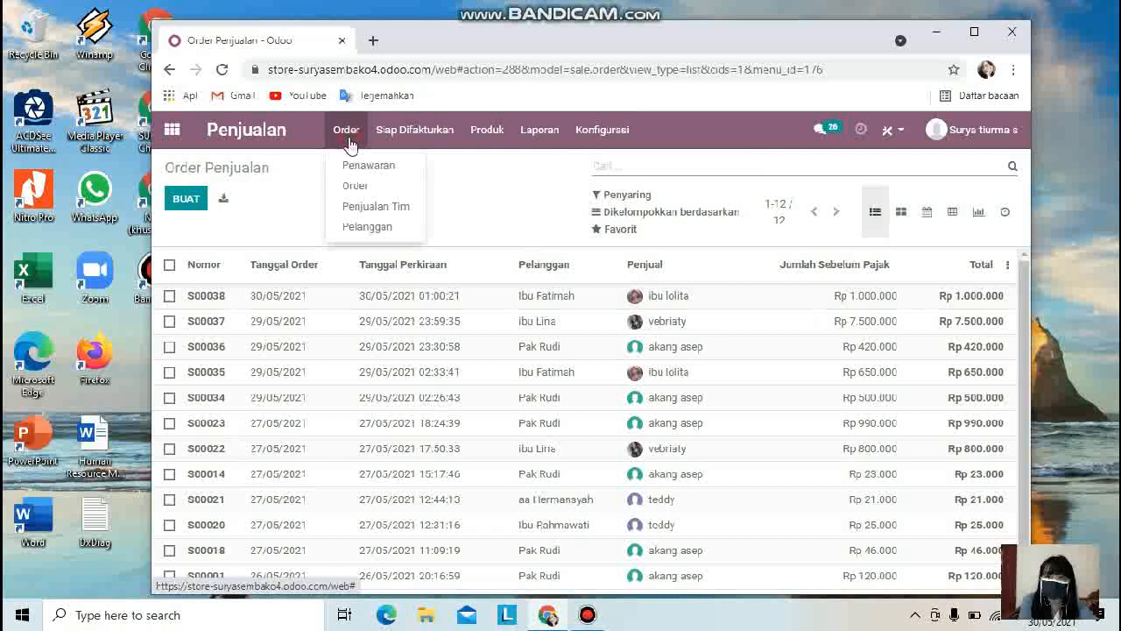
left_click(375, 186)
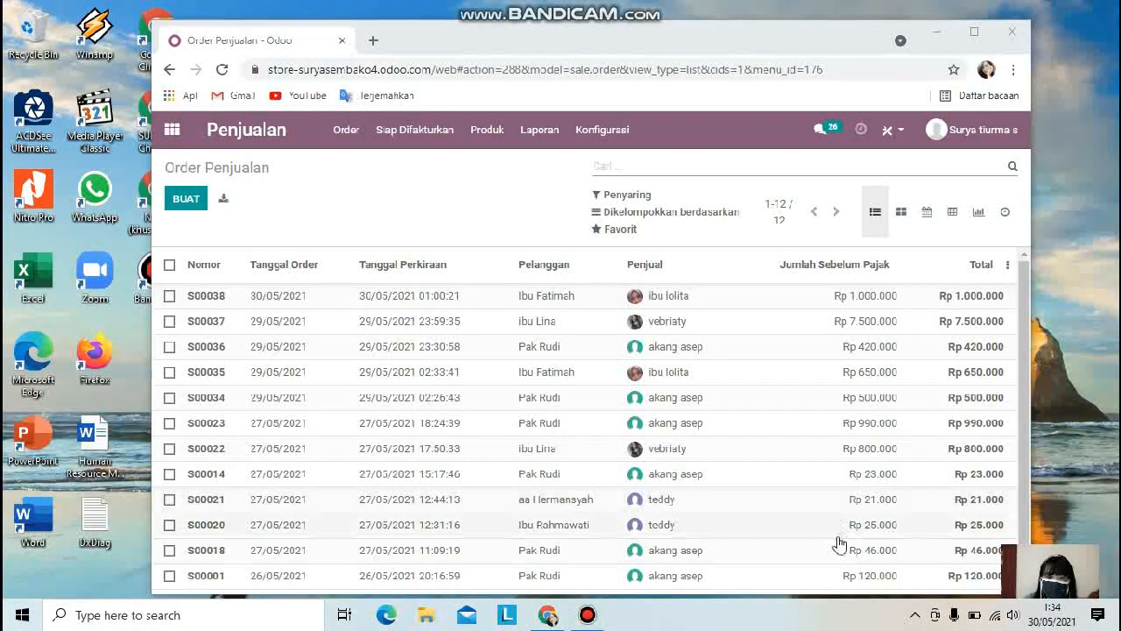
scroll(840, 543, "down", 2)
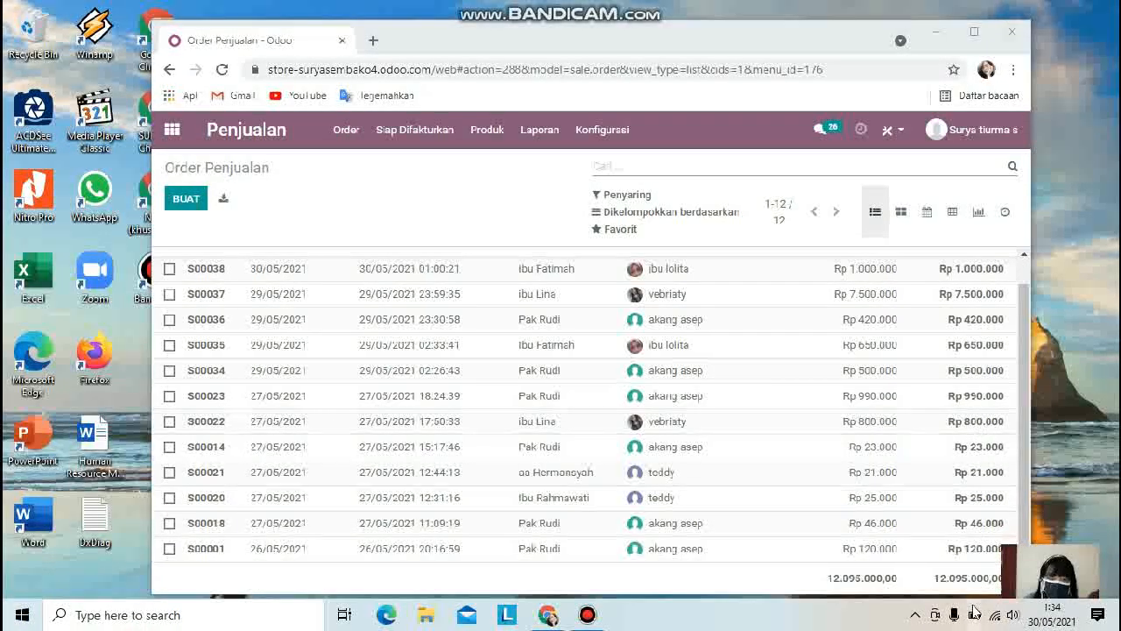
Step: Open the sales teams overview
left_click(346, 132)
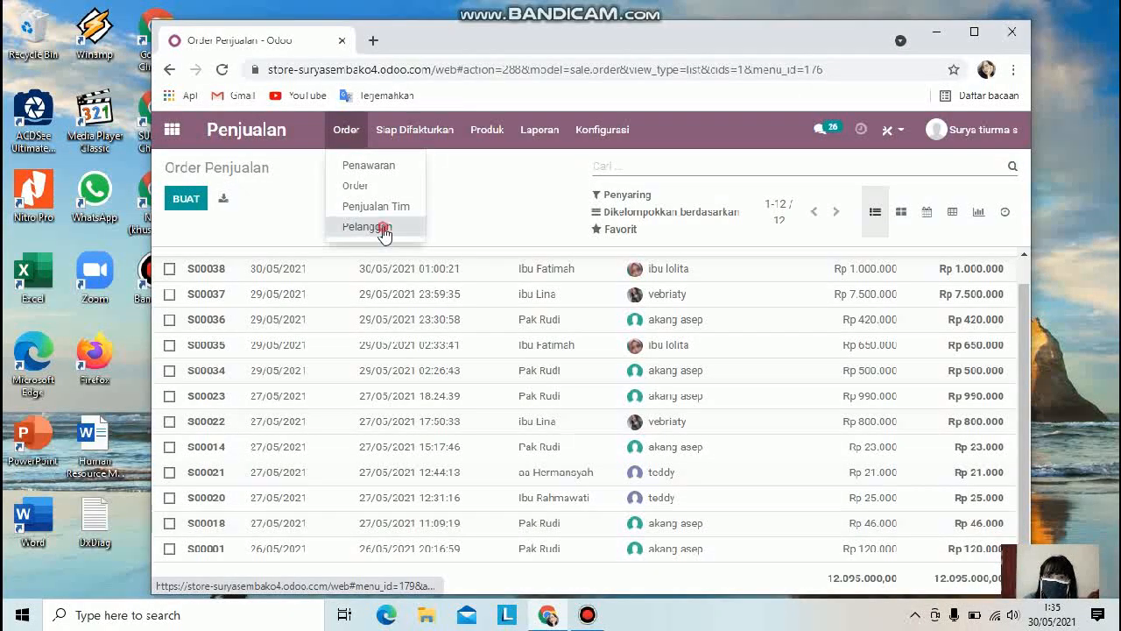
left_click(388, 223)
left_click(348, 131)
left_click(378, 210)
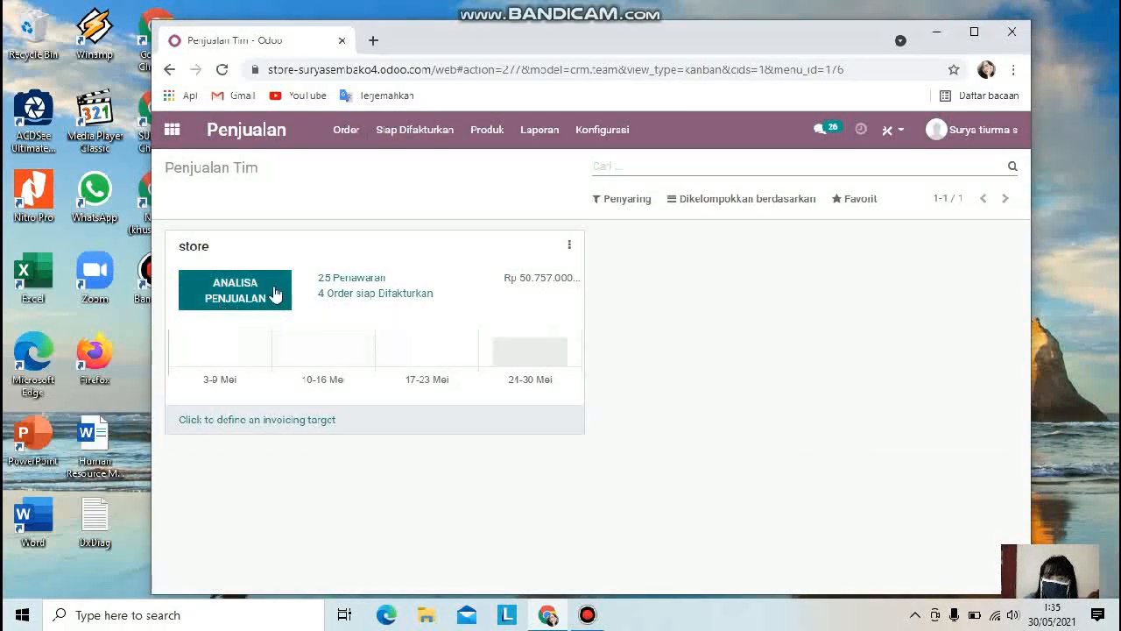
Step: Open the store team's quotations from its sales team card and scroll through the list
left_click(359, 282)
scroll(633, 450, "down", 3)
scroll(633, 450, "up", 3)
Step: Open the list of orders ready to be invoiced
left_click(363, 140)
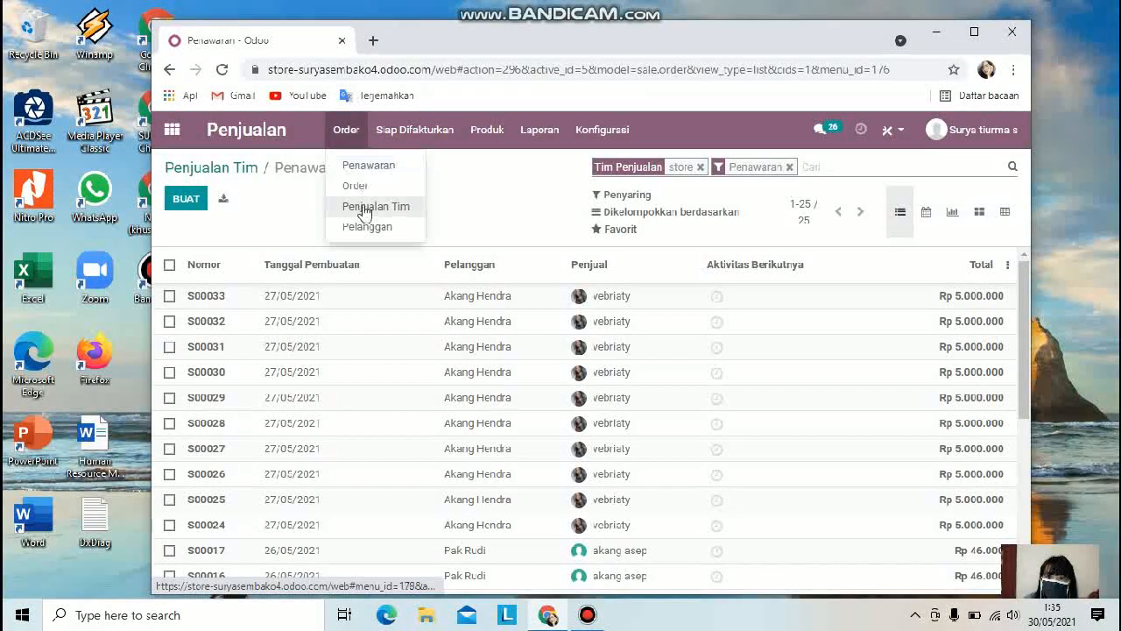
mouse_move(397, 133)
left_click(421, 165)
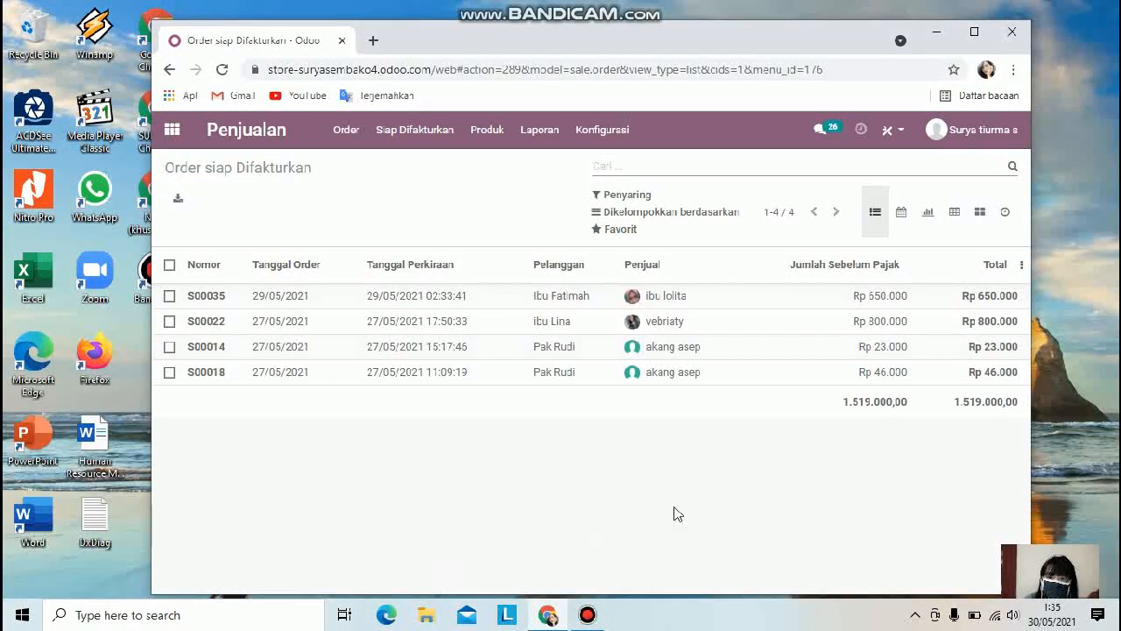
Step: Open the products catalogue and scroll through the product cards
left_click(408, 136)
mouse_move(479, 132)
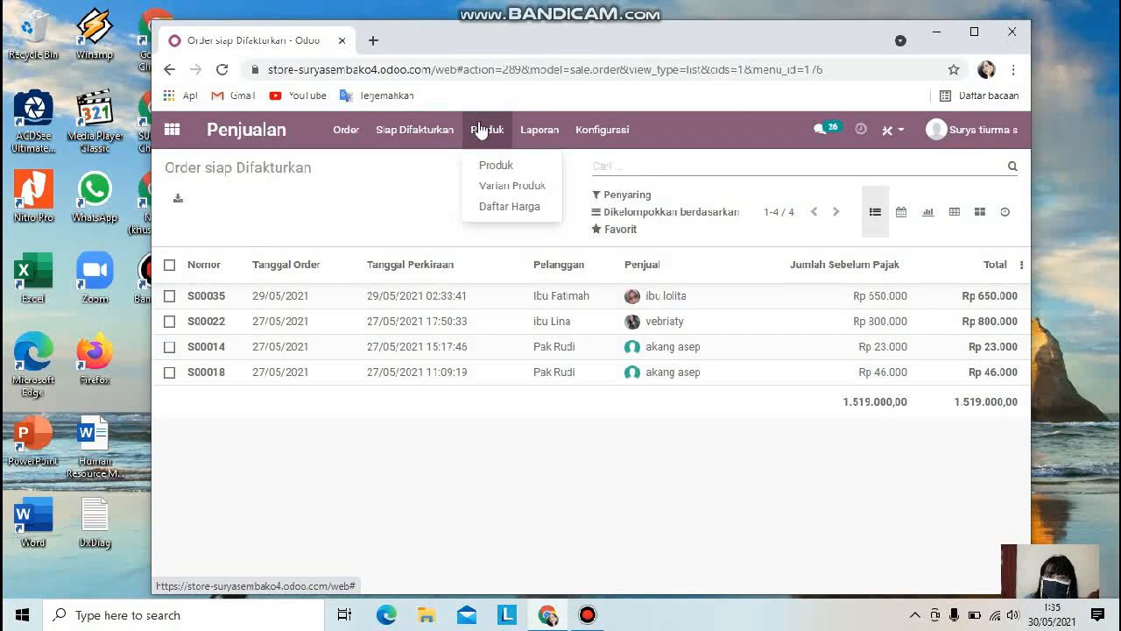
left_click(503, 166)
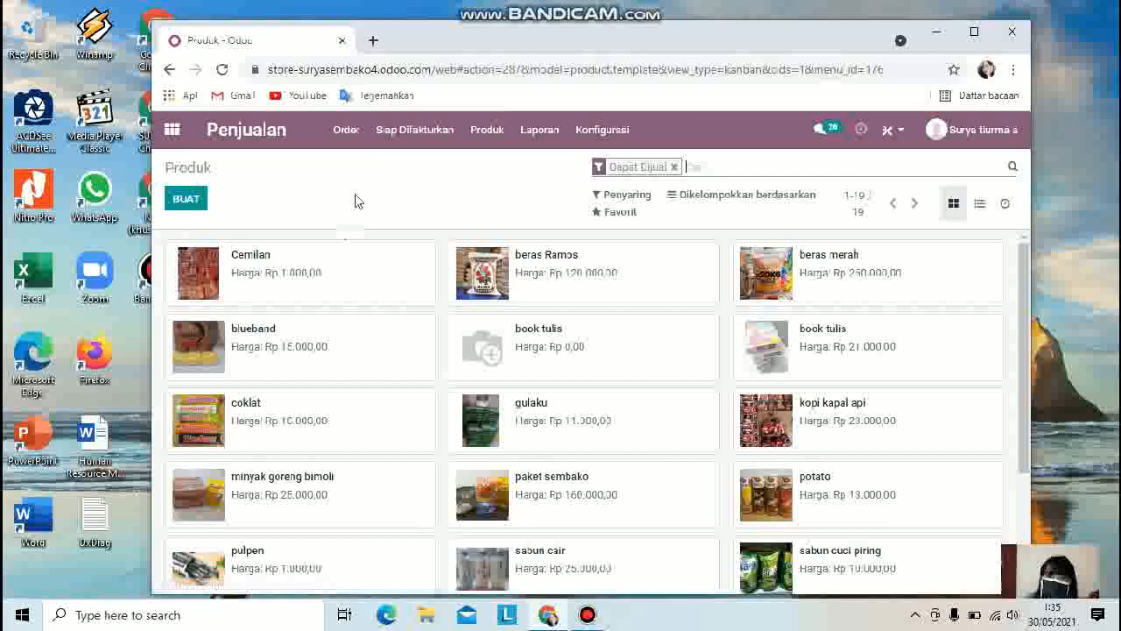
scroll(515, 473, "down", 3)
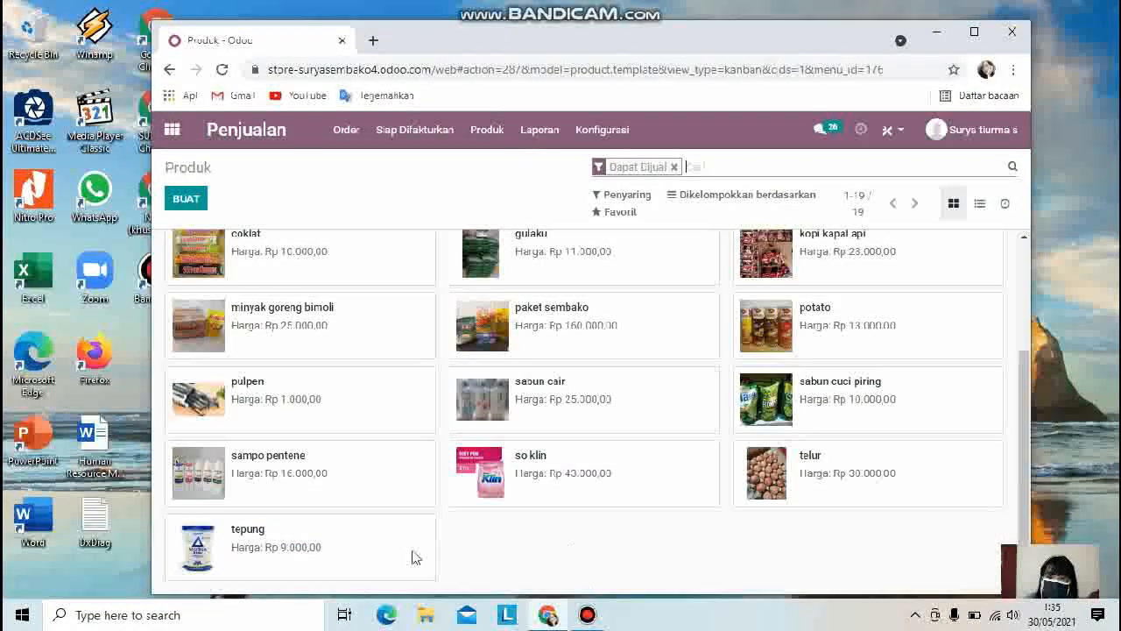
scroll(522, 348, "up", 3)
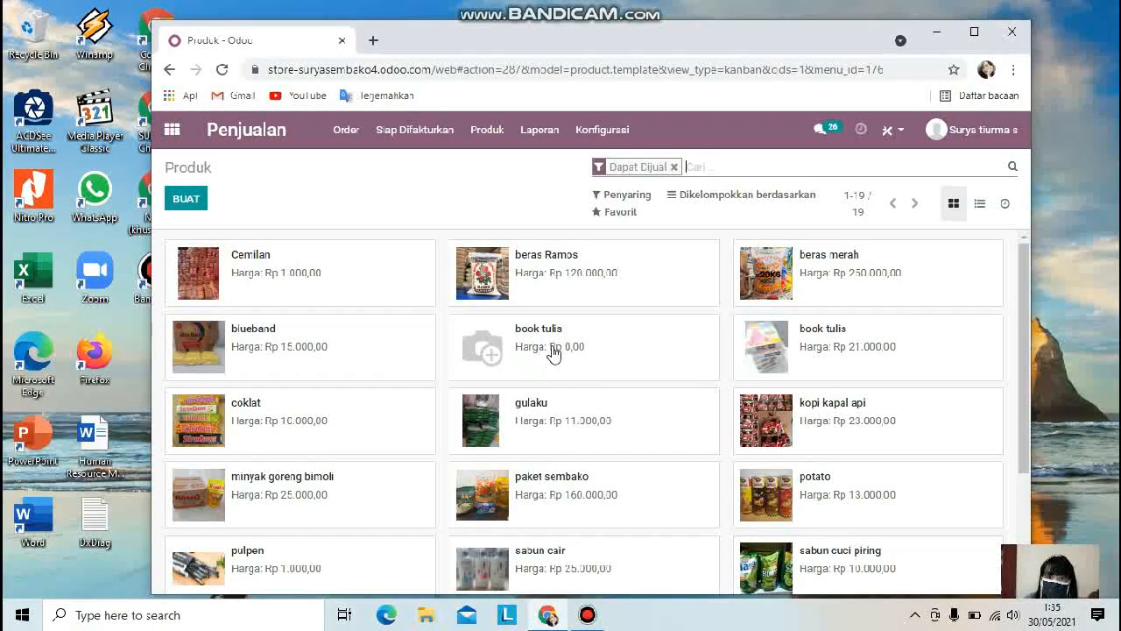
Step: Delete the book tulis product priced Rp 0,00
left_click(492, 354)
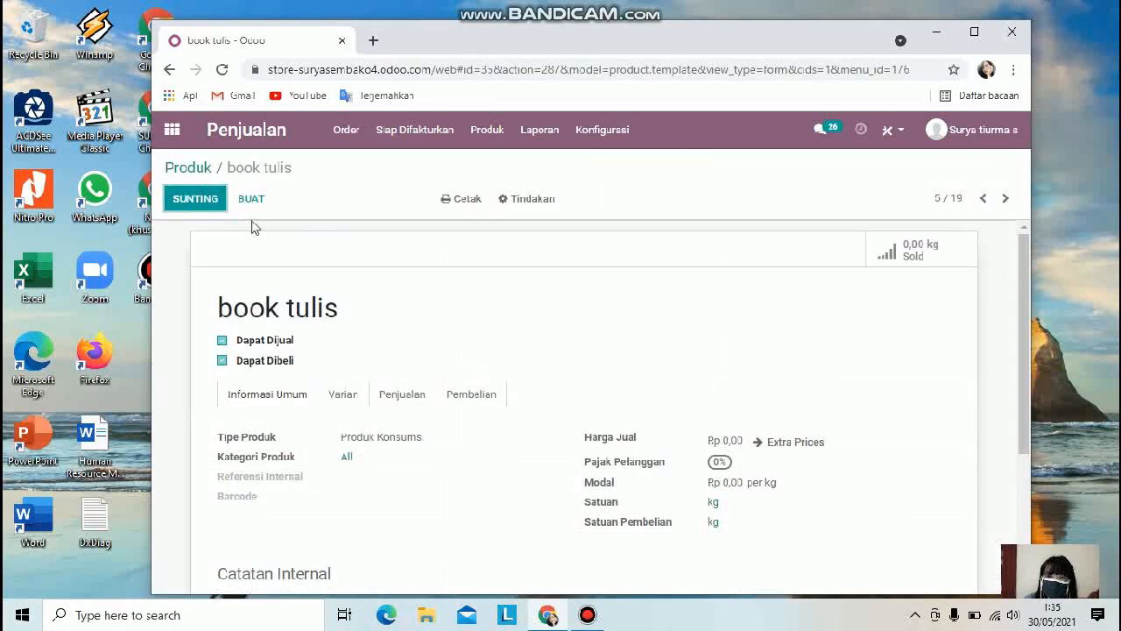
left_click(530, 200)
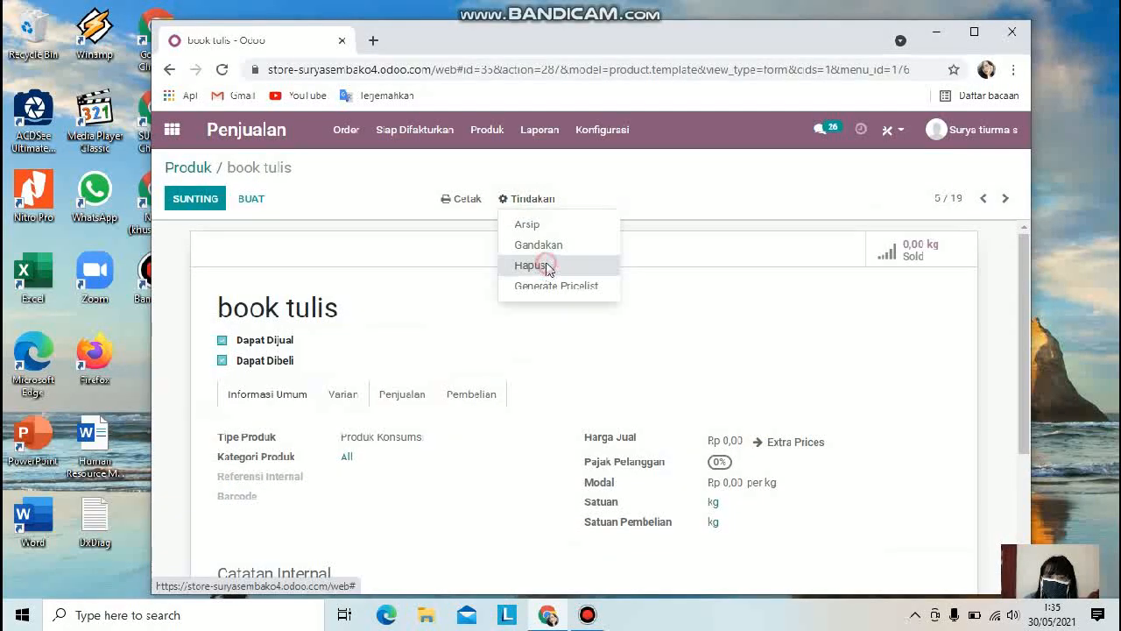
left_click(543, 265)
left_click(351, 238)
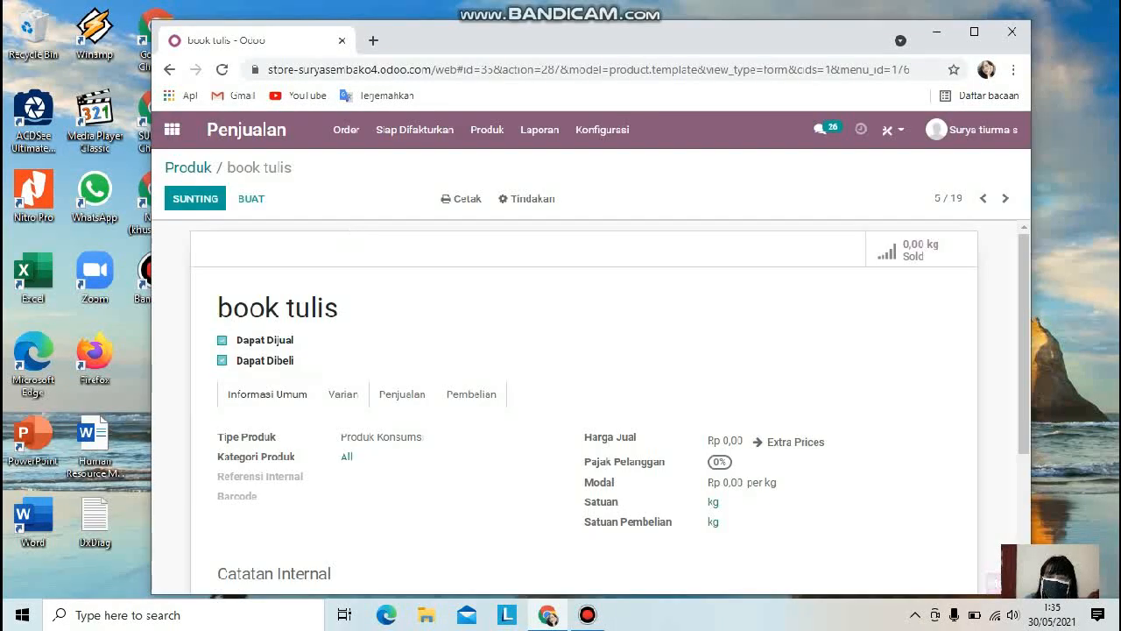
Step: Return to the Sales app and open the sales analysis report
left_click(170, 70)
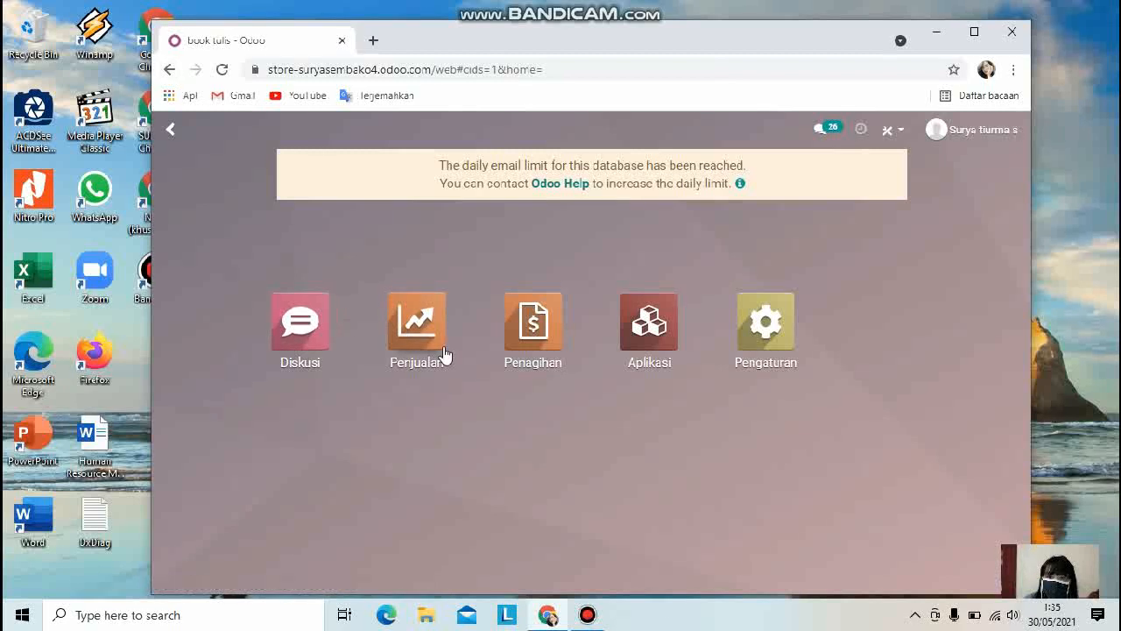
left_click(444, 351)
left_click(556, 131)
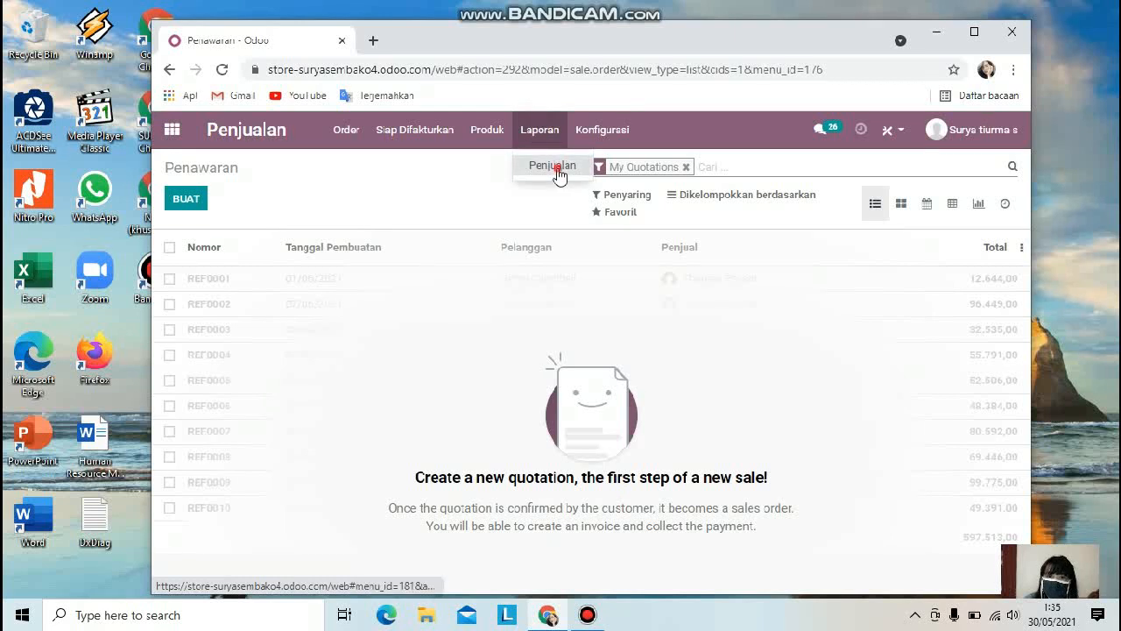
left_click(541, 165)
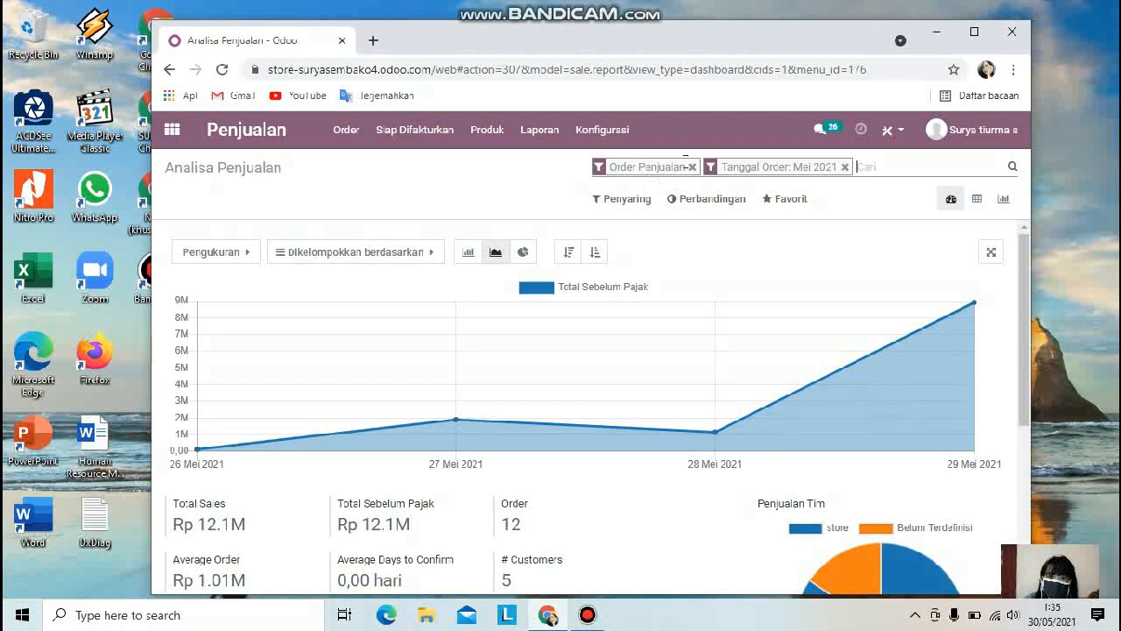
Step: Remove the Order Penjualan filter from the sales analysis, then reopen the report and scroll its dashboard
left_click(692, 167)
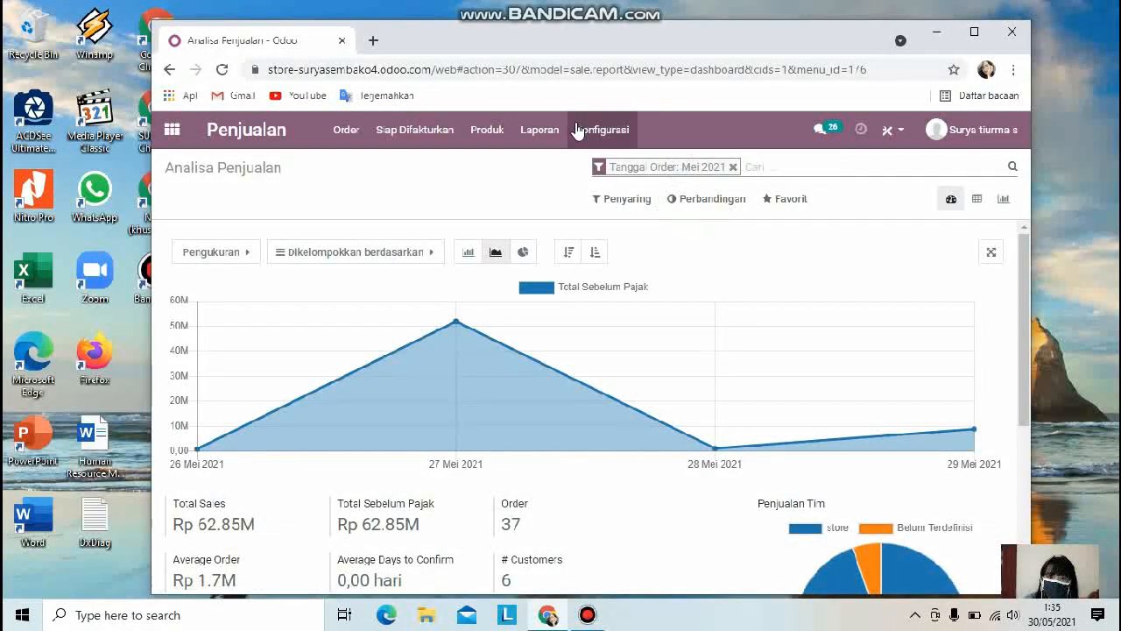
left_click(540, 130)
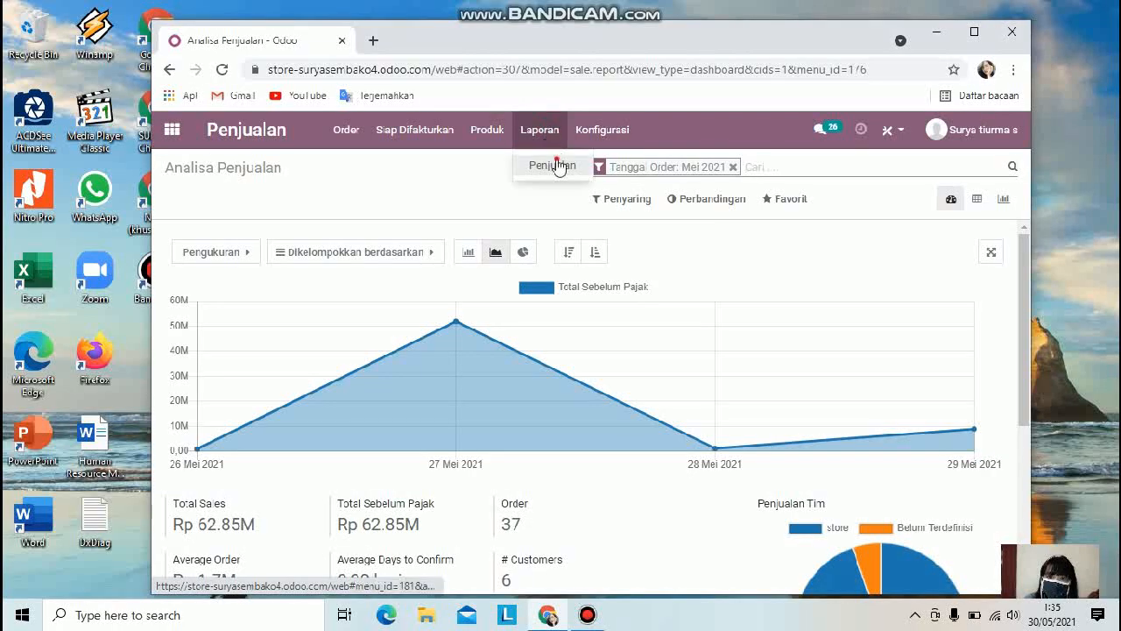
left_click(552, 163)
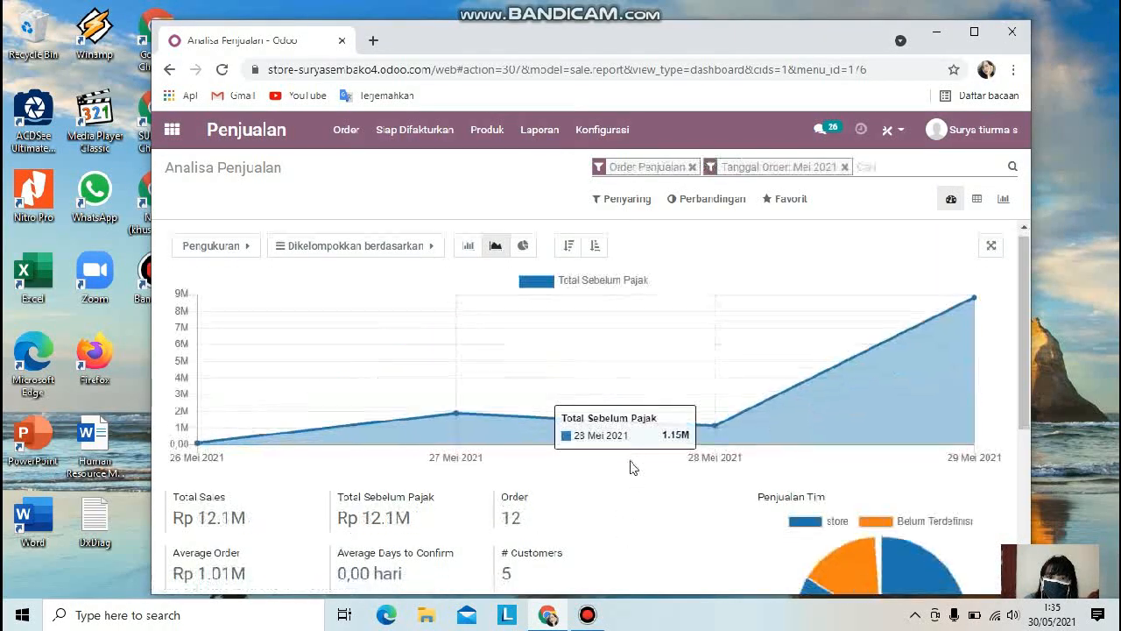
scroll(613, 482, "down", 2)
scroll(676, 348, "up", 2)
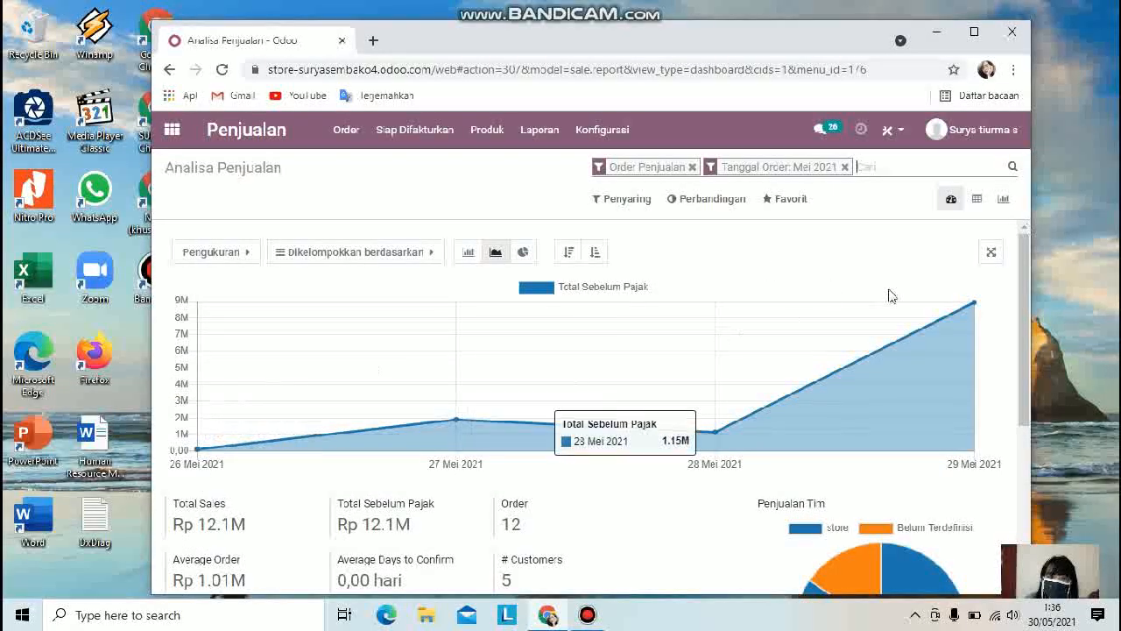
Step: Open the customers list
left_click(592, 132)
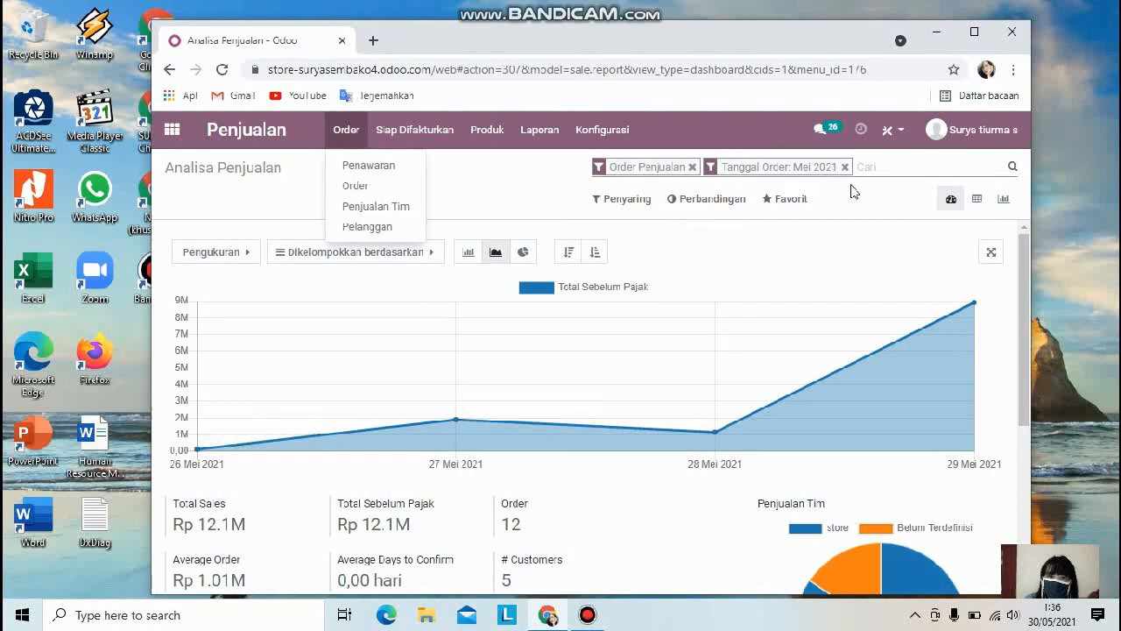
left_click(356, 130)
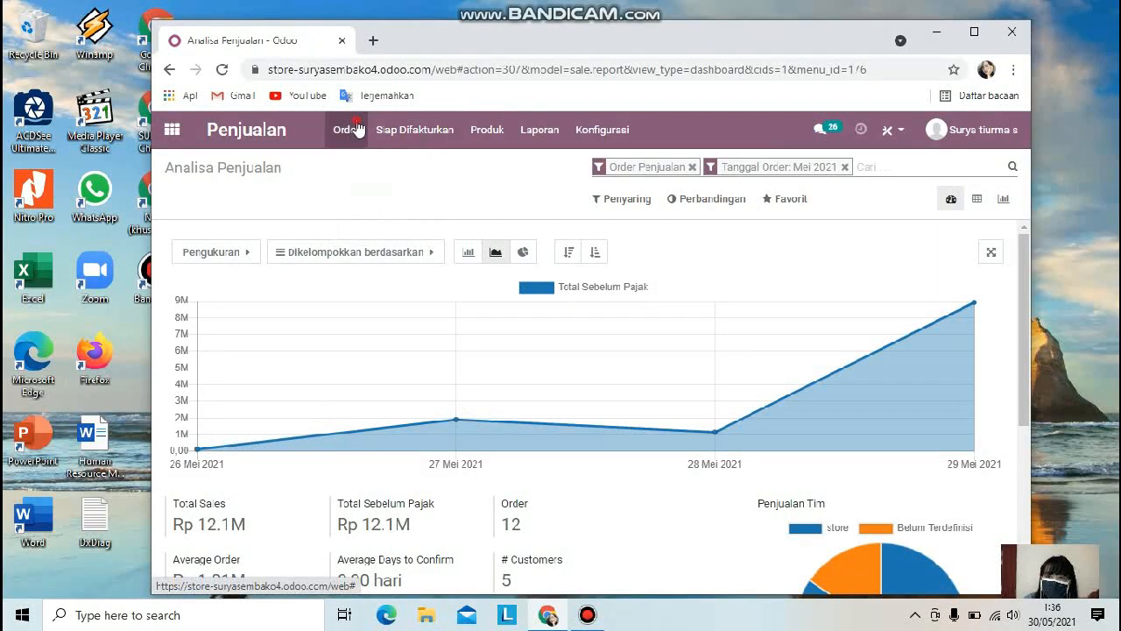
left_click(356, 130)
left_click(387, 223)
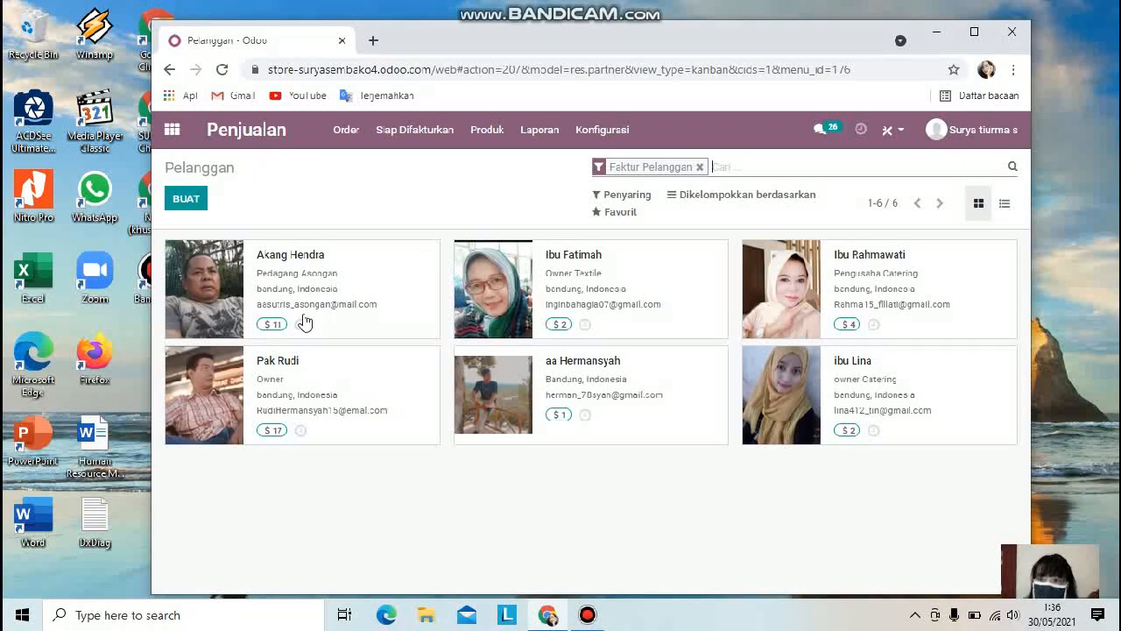
left_click(343, 131)
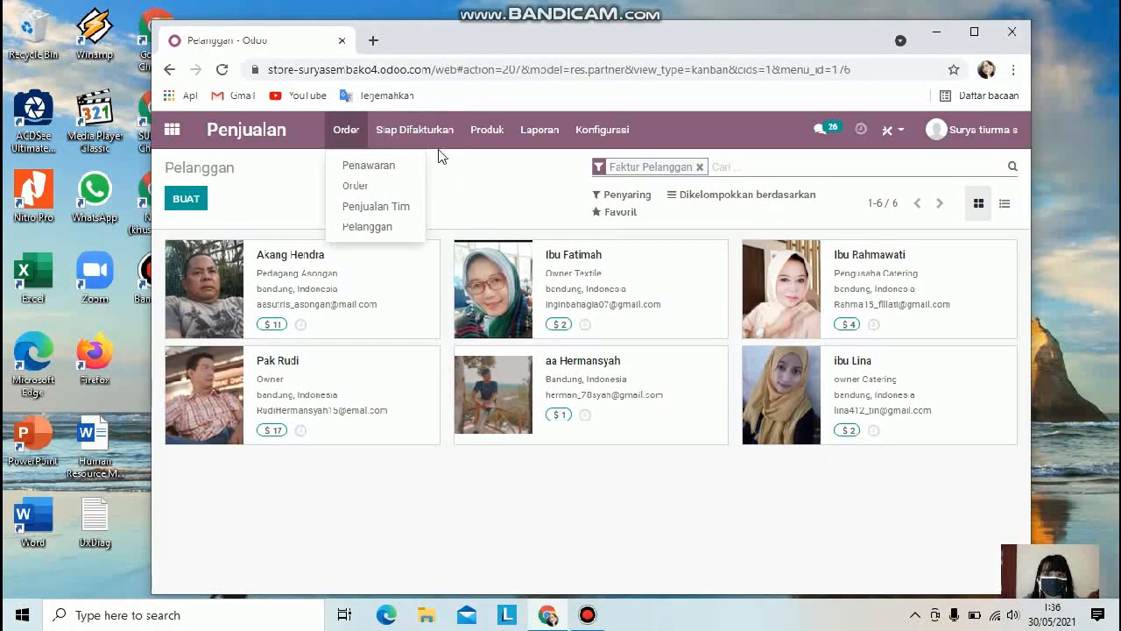
left_click(557, 132)
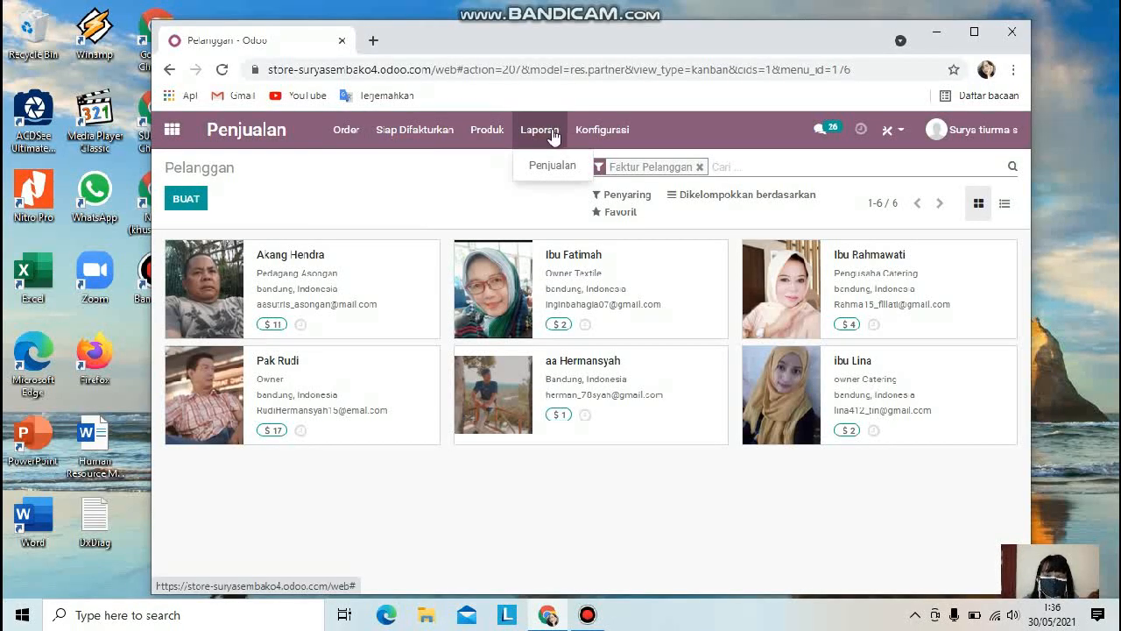
left_click(349, 133)
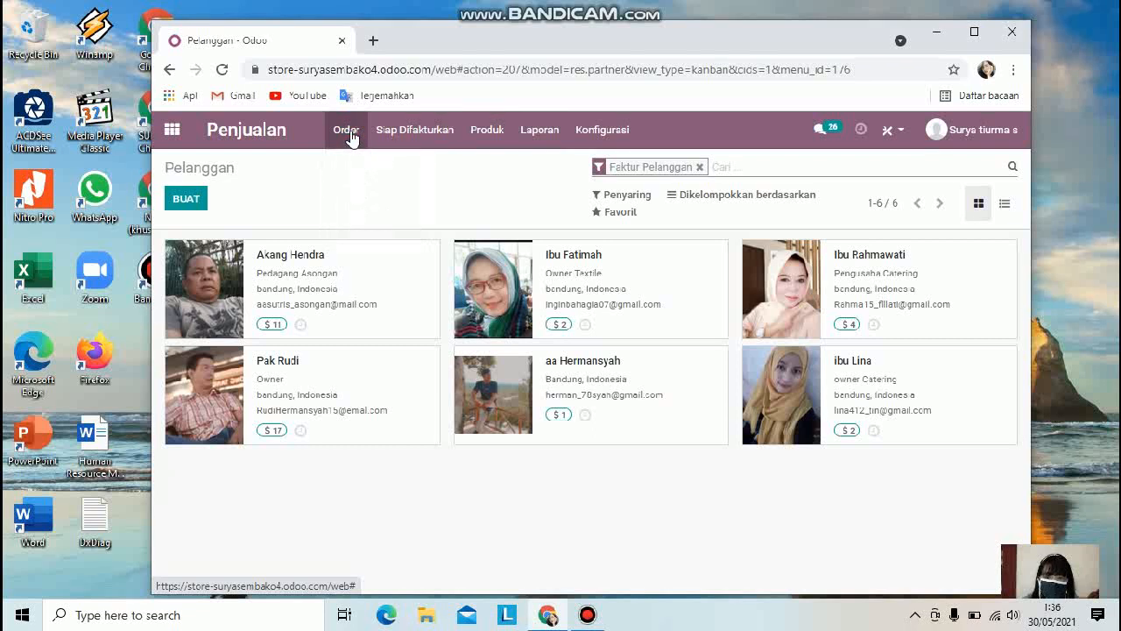
left_click(349, 135)
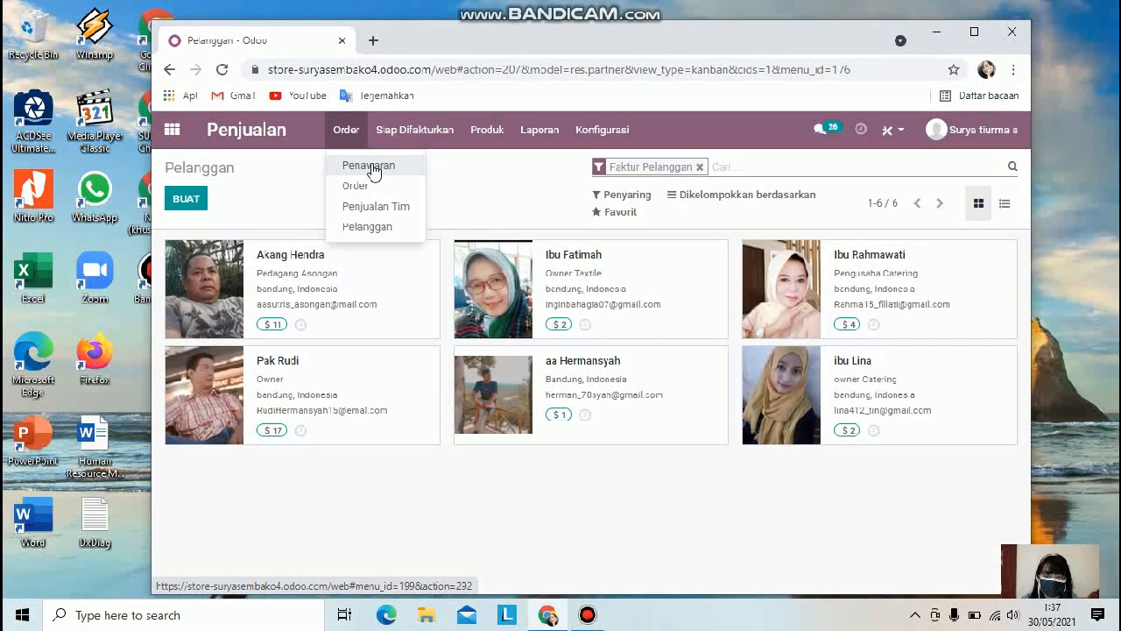
left_click(602, 130)
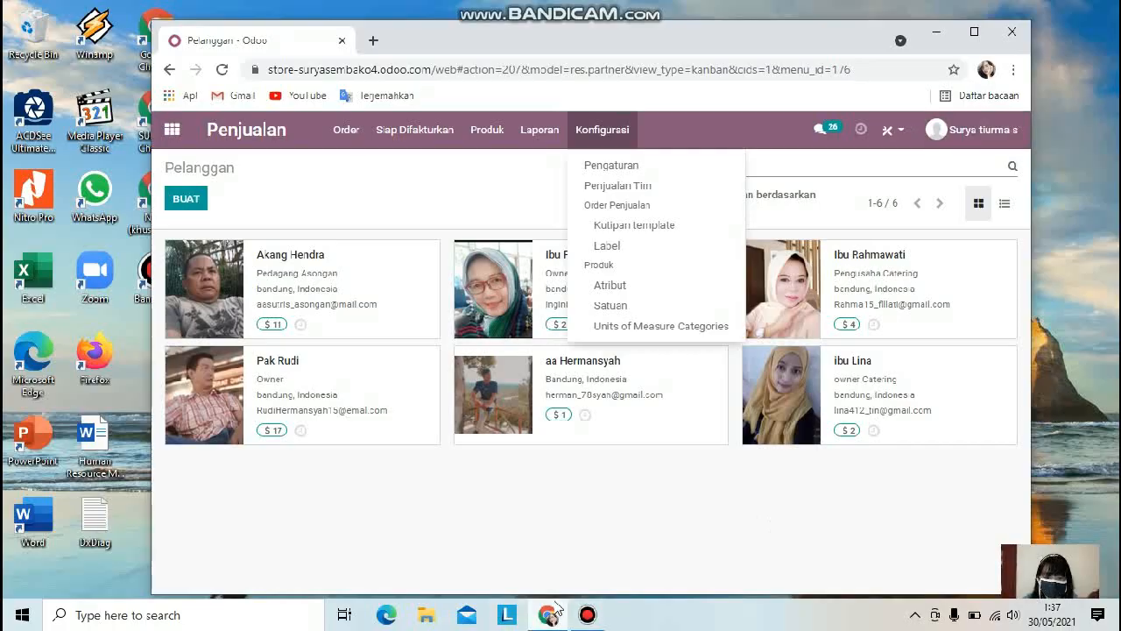